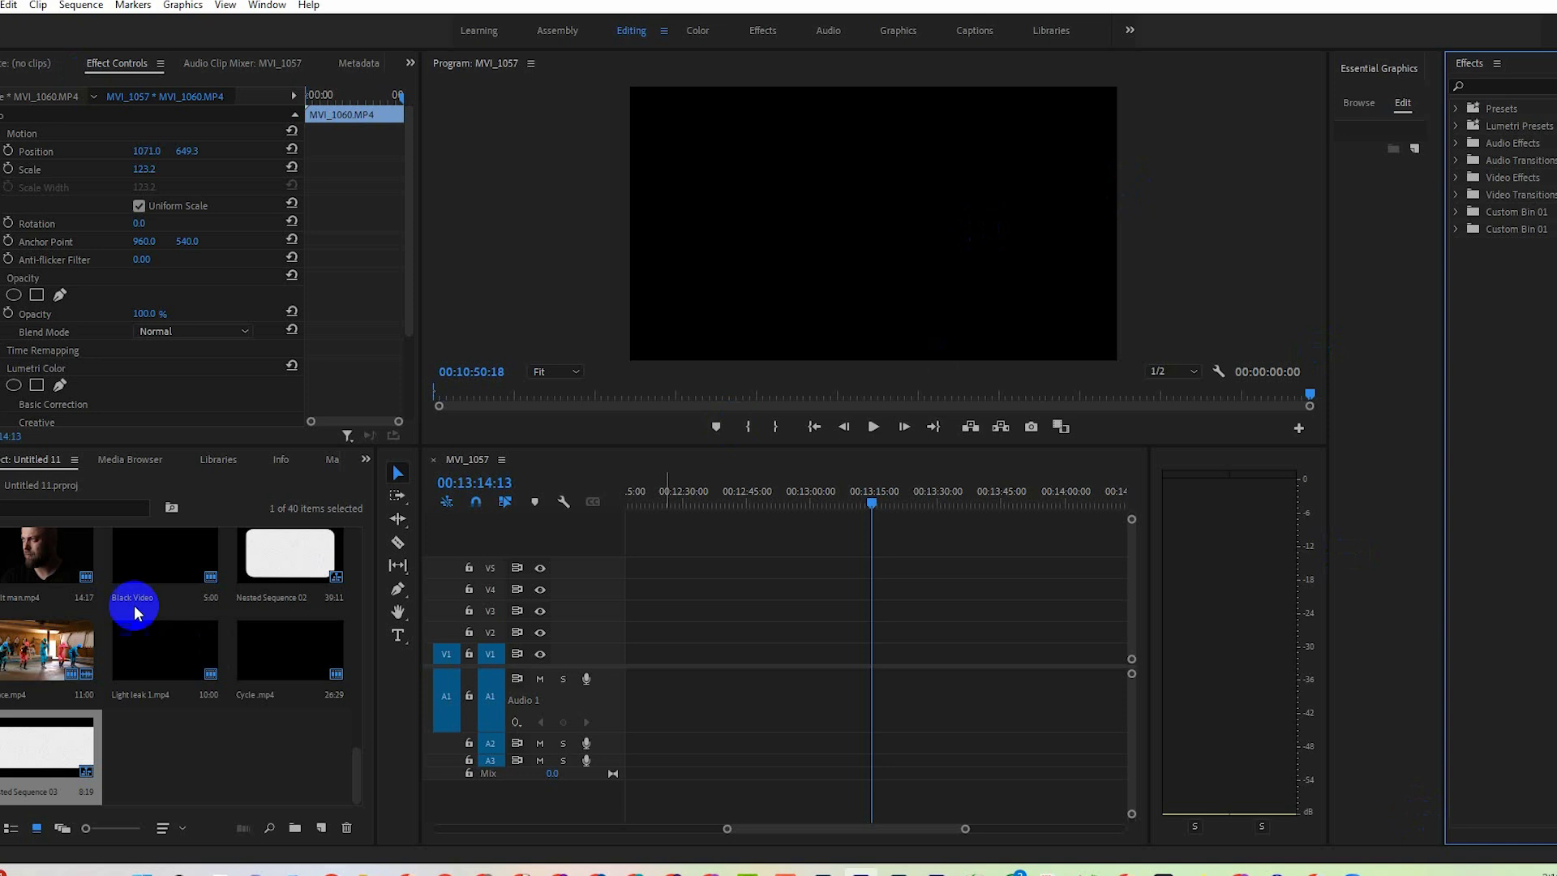
# Import utt.mp4 and ut.mp4 from the Upload video folder and place them consecutively on track V1.
pyautogui.click(373, 873)
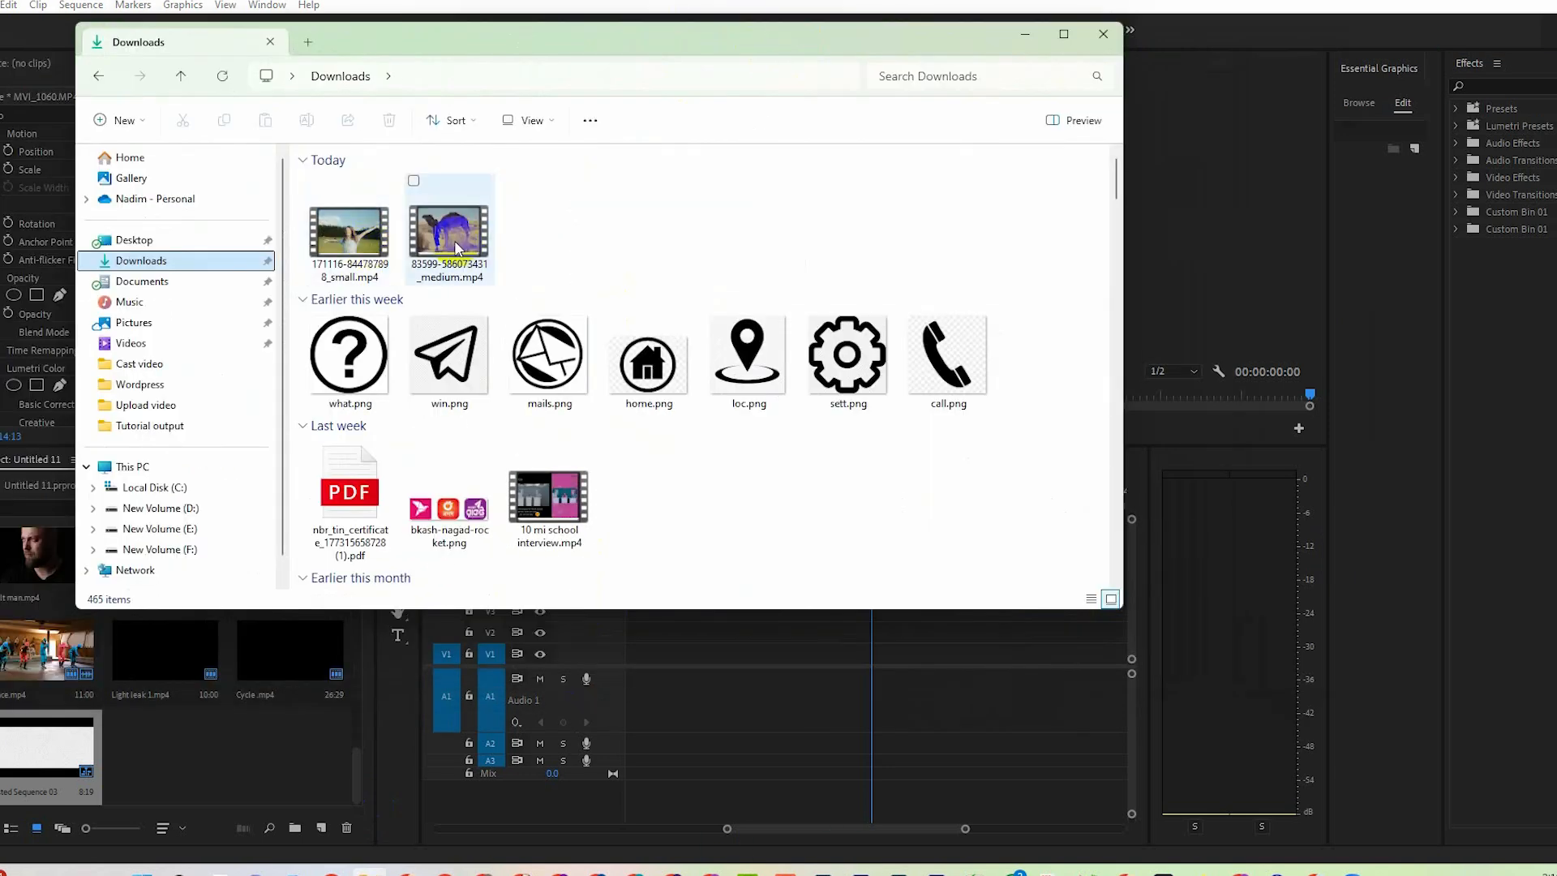
pyautogui.click(450, 256)
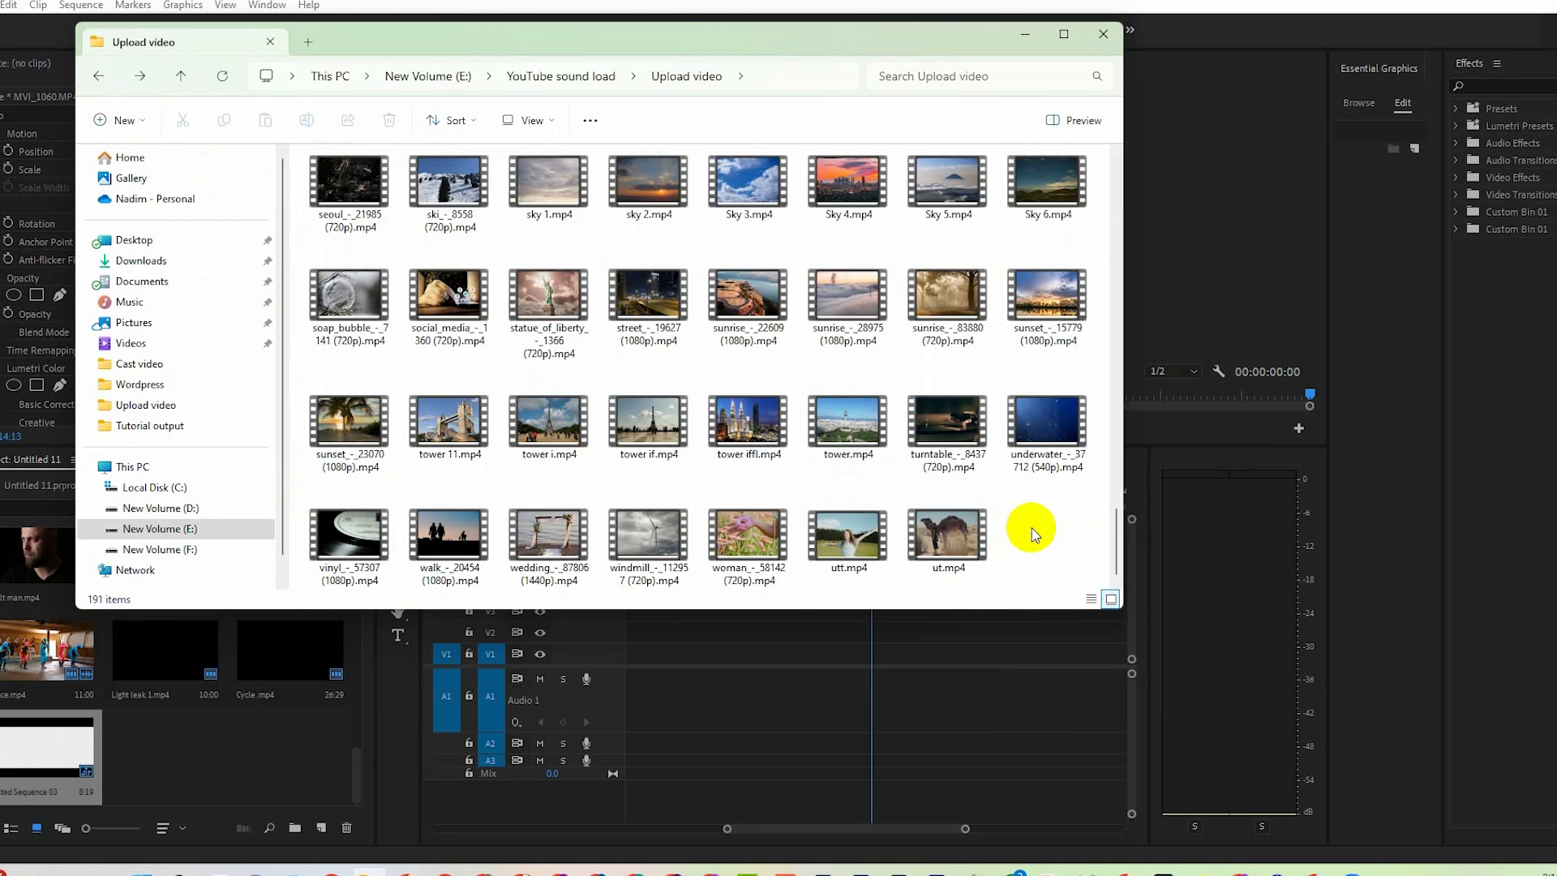
pyautogui.moveTo(1032, 528); pyautogui.dragTo(861, 658)
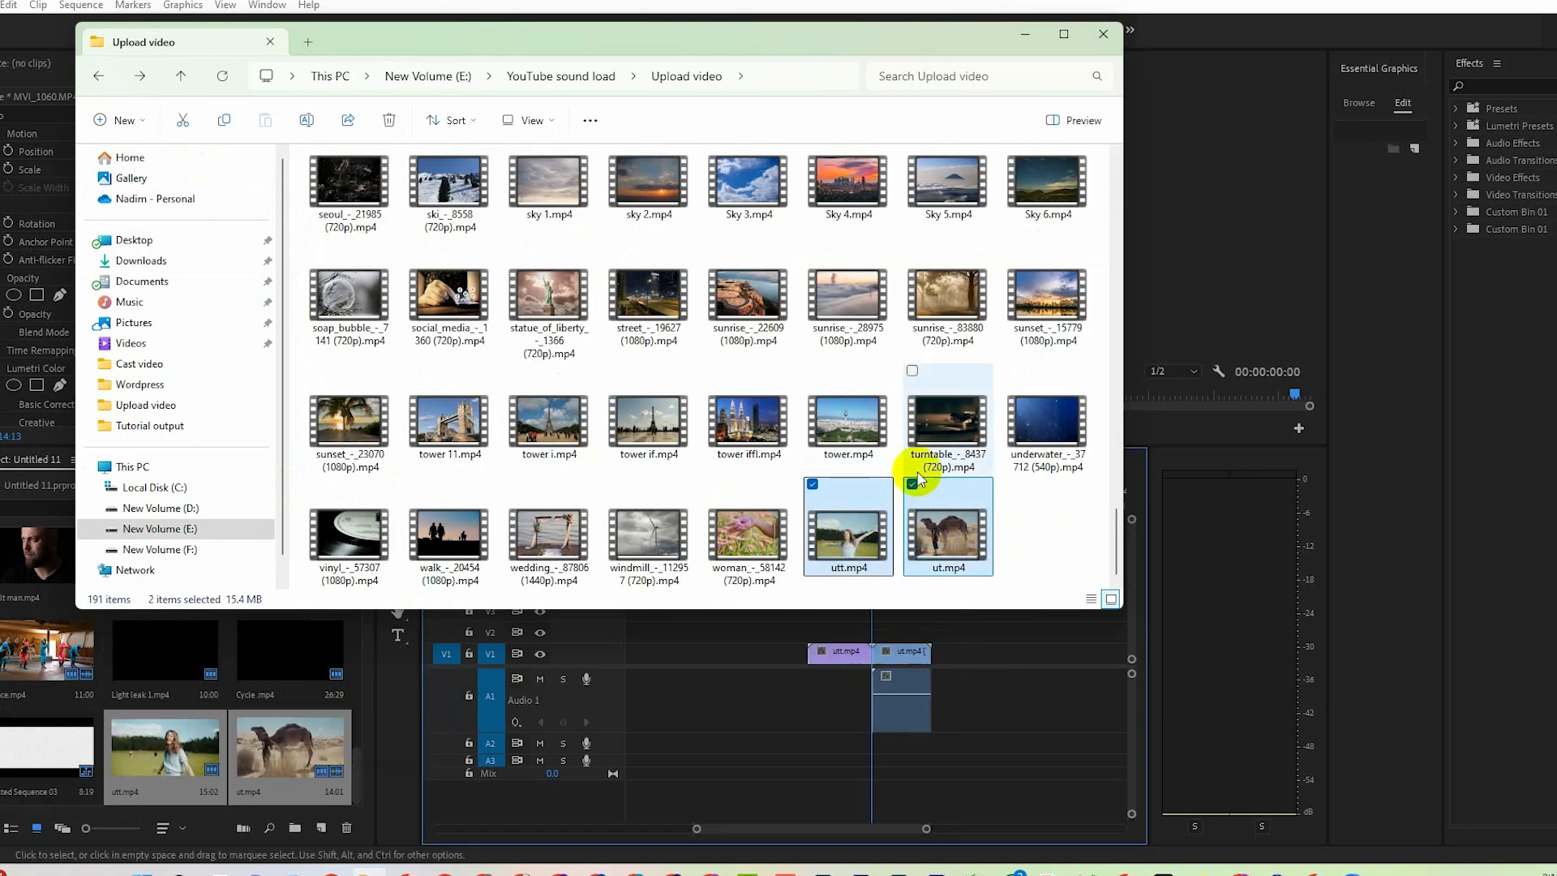
pyautogui.click(1026, 34)
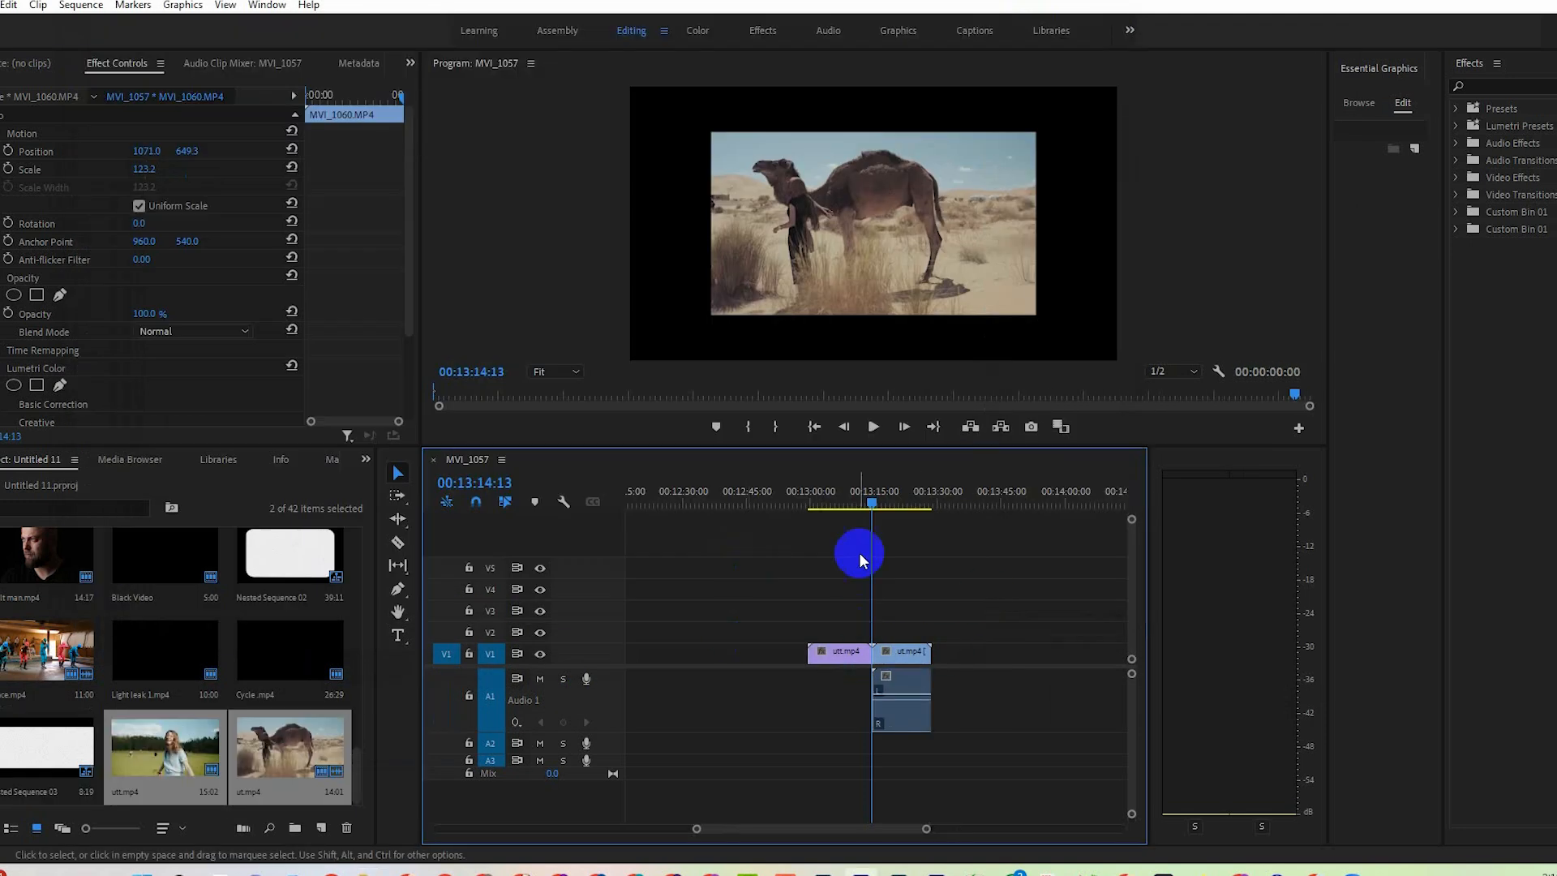
# Swap the clip order on V1 so ut.mp4 comes directly before utt.mp4.
pyautogui.moveTo(882, 490); pyautogui.dragTo(857, 491)
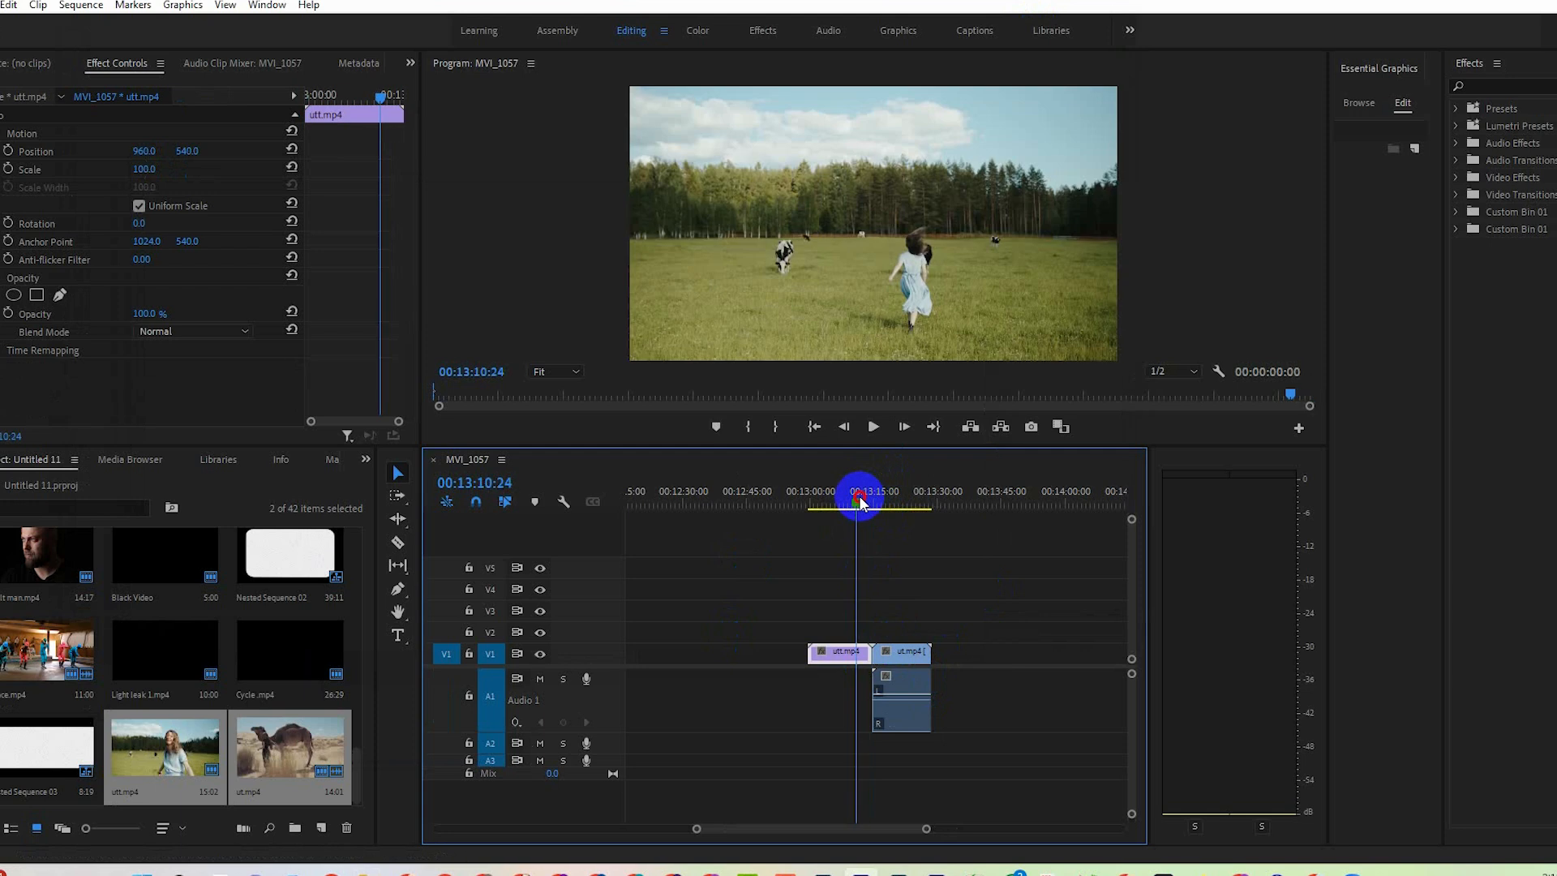
pyautogui.click(840, 634)
pyautogui.moveTo(837, 653)
pyautogui.mouseDown()
pyautogui.moveTo(959, 653)
pyautogui.moveTo(921, 636)
pyautogui.moveTo(847, 654)
pyautogui.mouseUp()
# Unlink the ut.mp4 clip's audio from its video and delete the audio from track A1.
pyautogui.rightClick(849, 653)
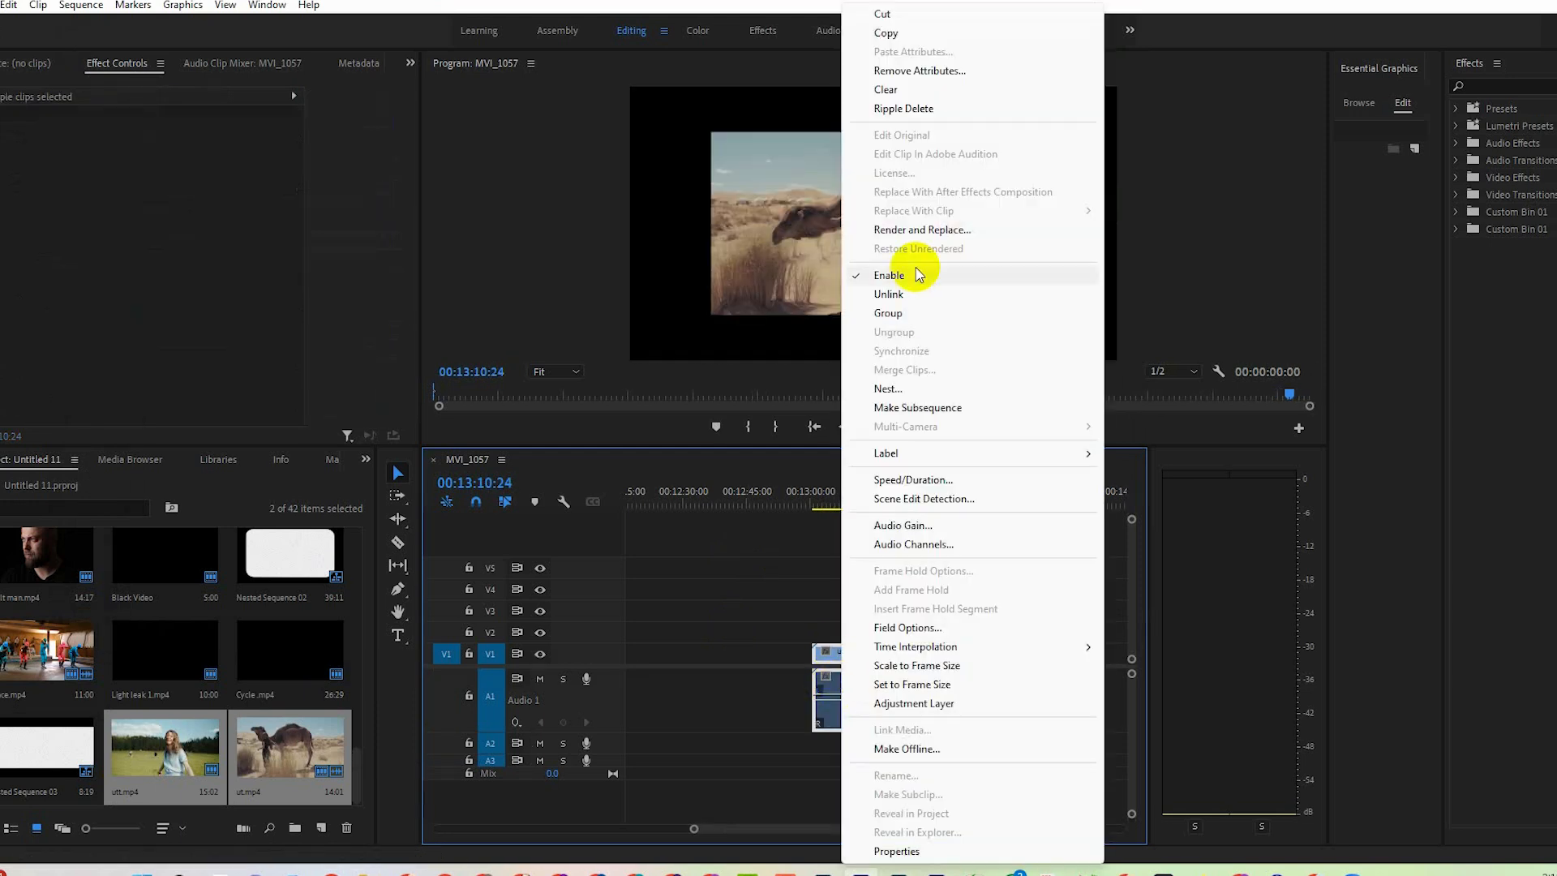
pyautogui.click(892, 293)
pyautogui.click(865, 702)
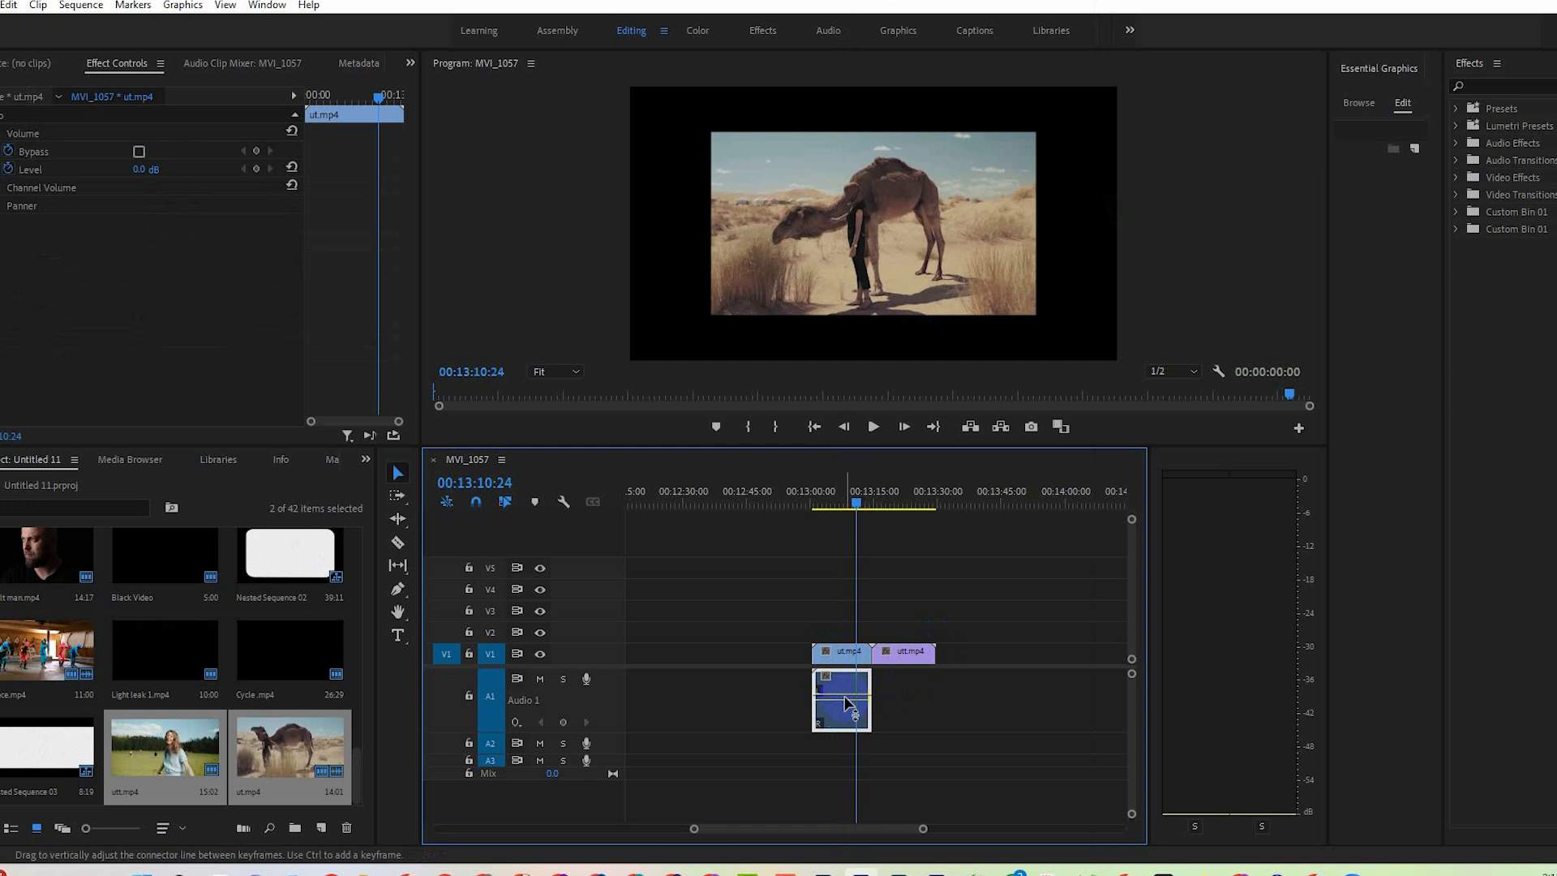
pyautogui.moveTo(847, 703); pyautogui.dragTo(849, 259)
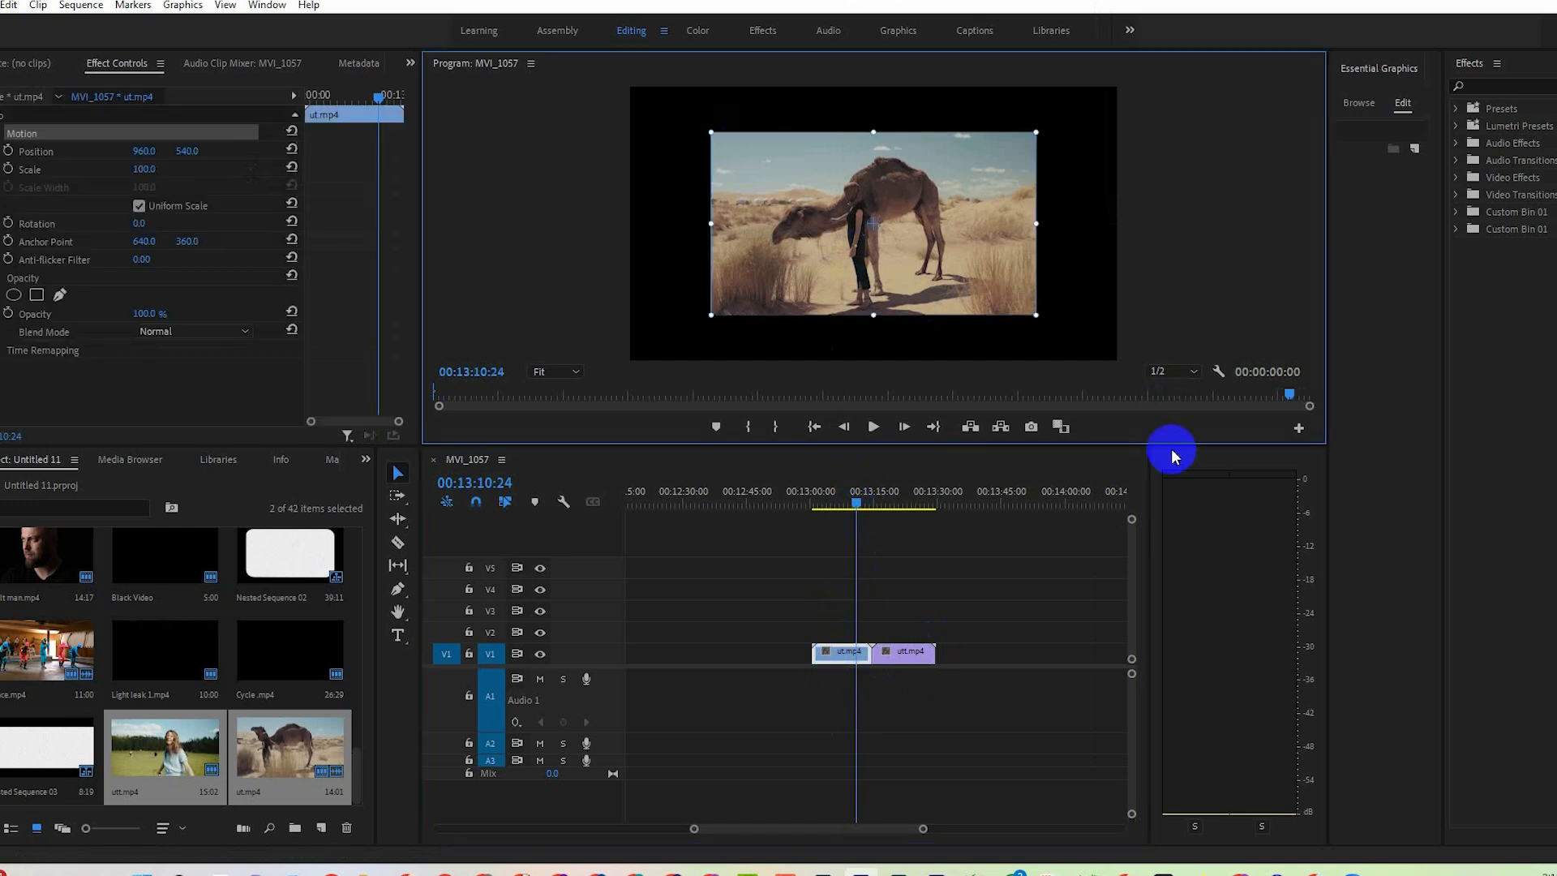
# Enlarge the program preview and fit the ut.mp4 clip with Set to Frame Size.
pyautogui.moveTo(1171, 446); pyautogui.dragTo(1213, 633)
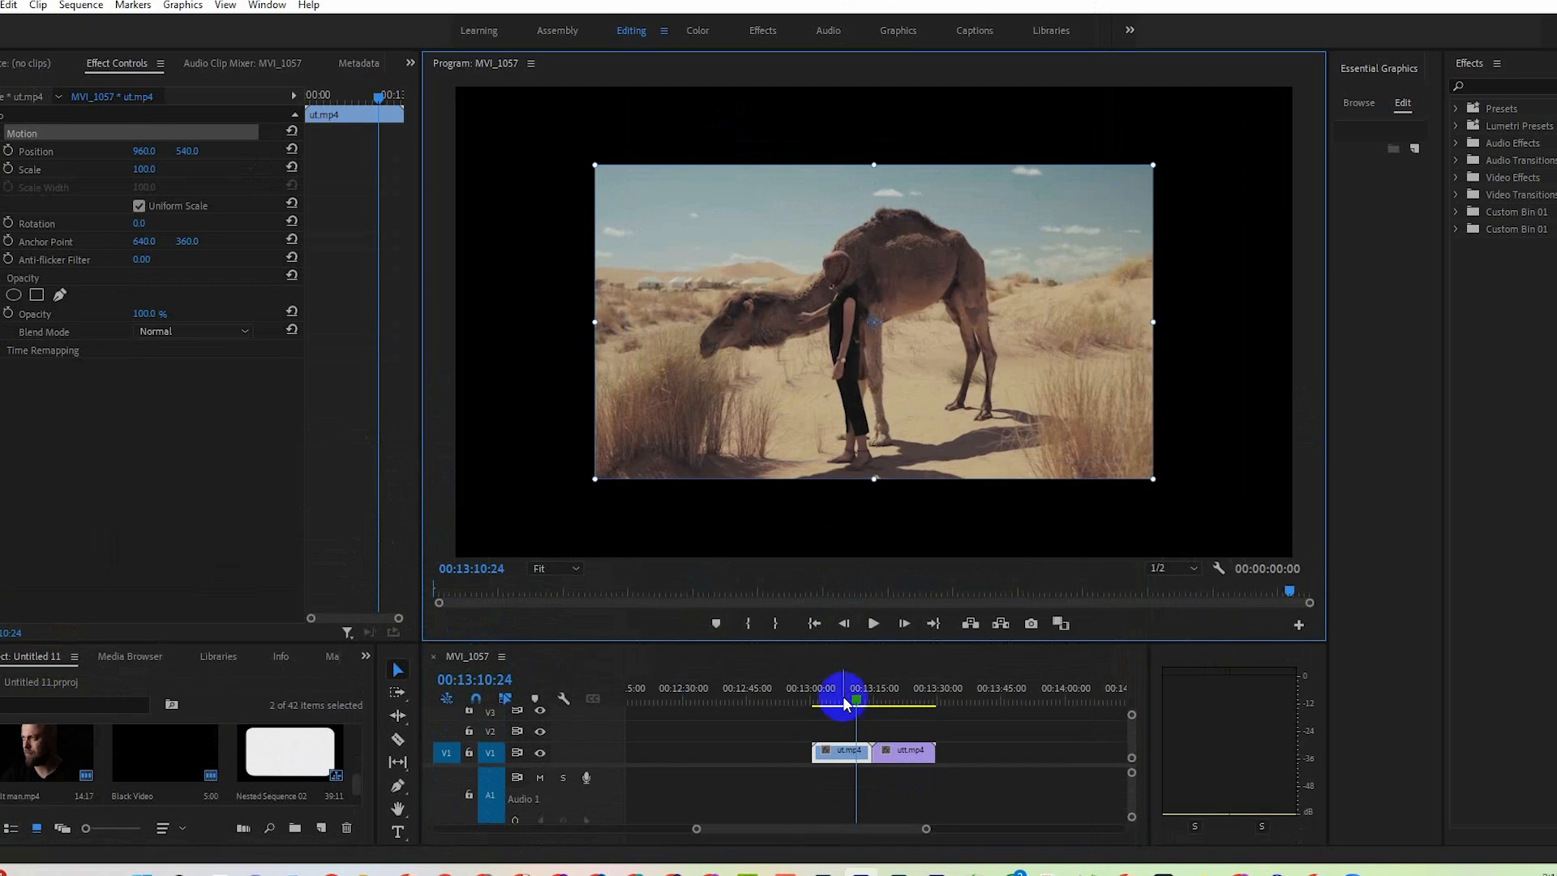
pyautogui.rightClick(842, 752)
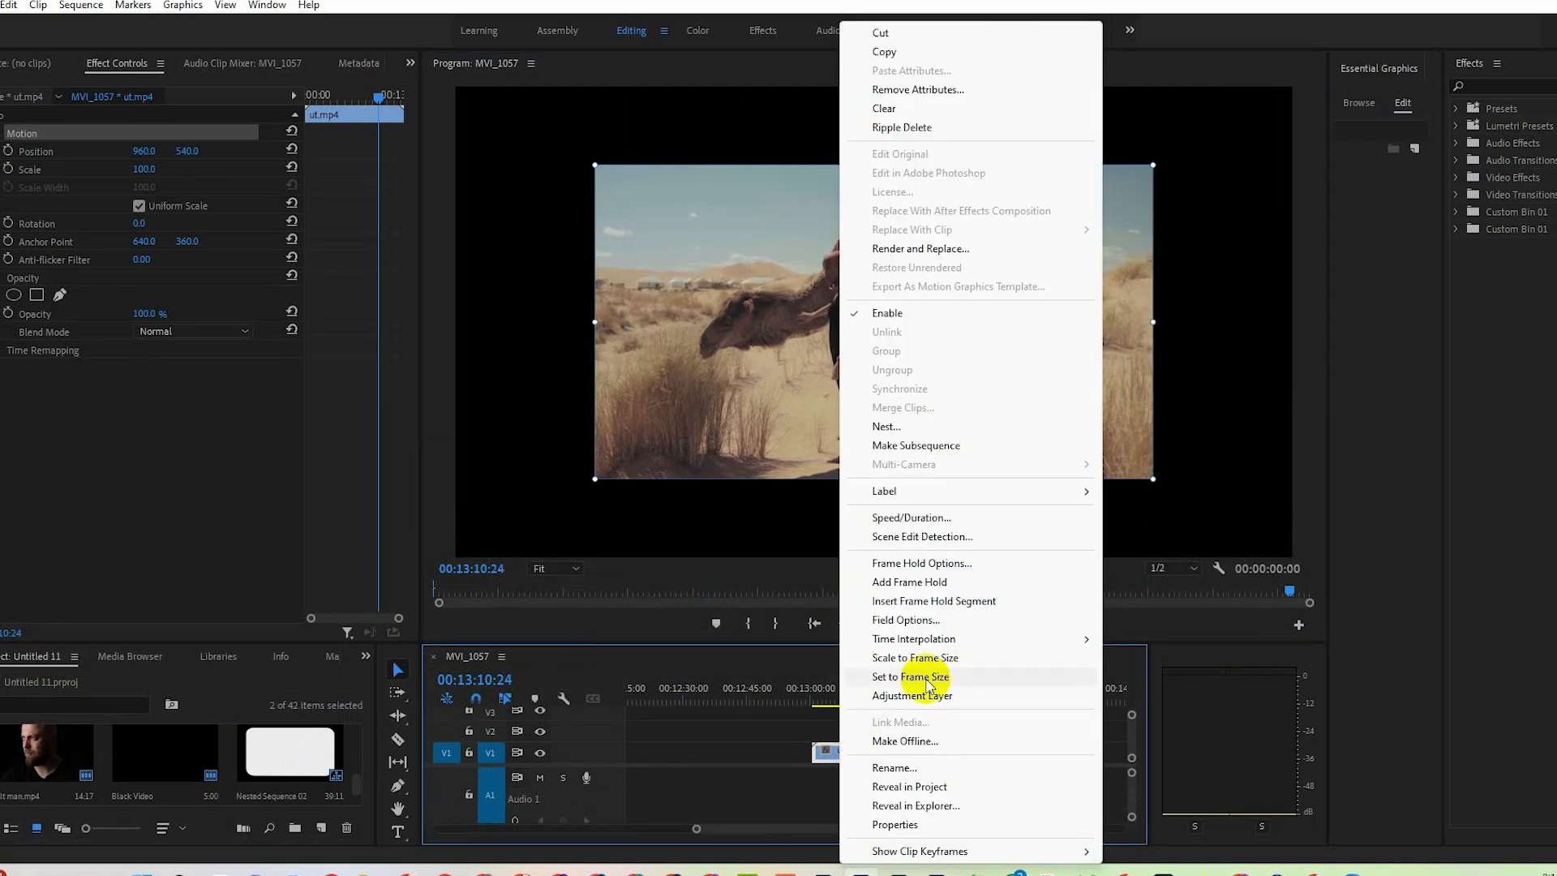
pyautogui.click(952, 685)
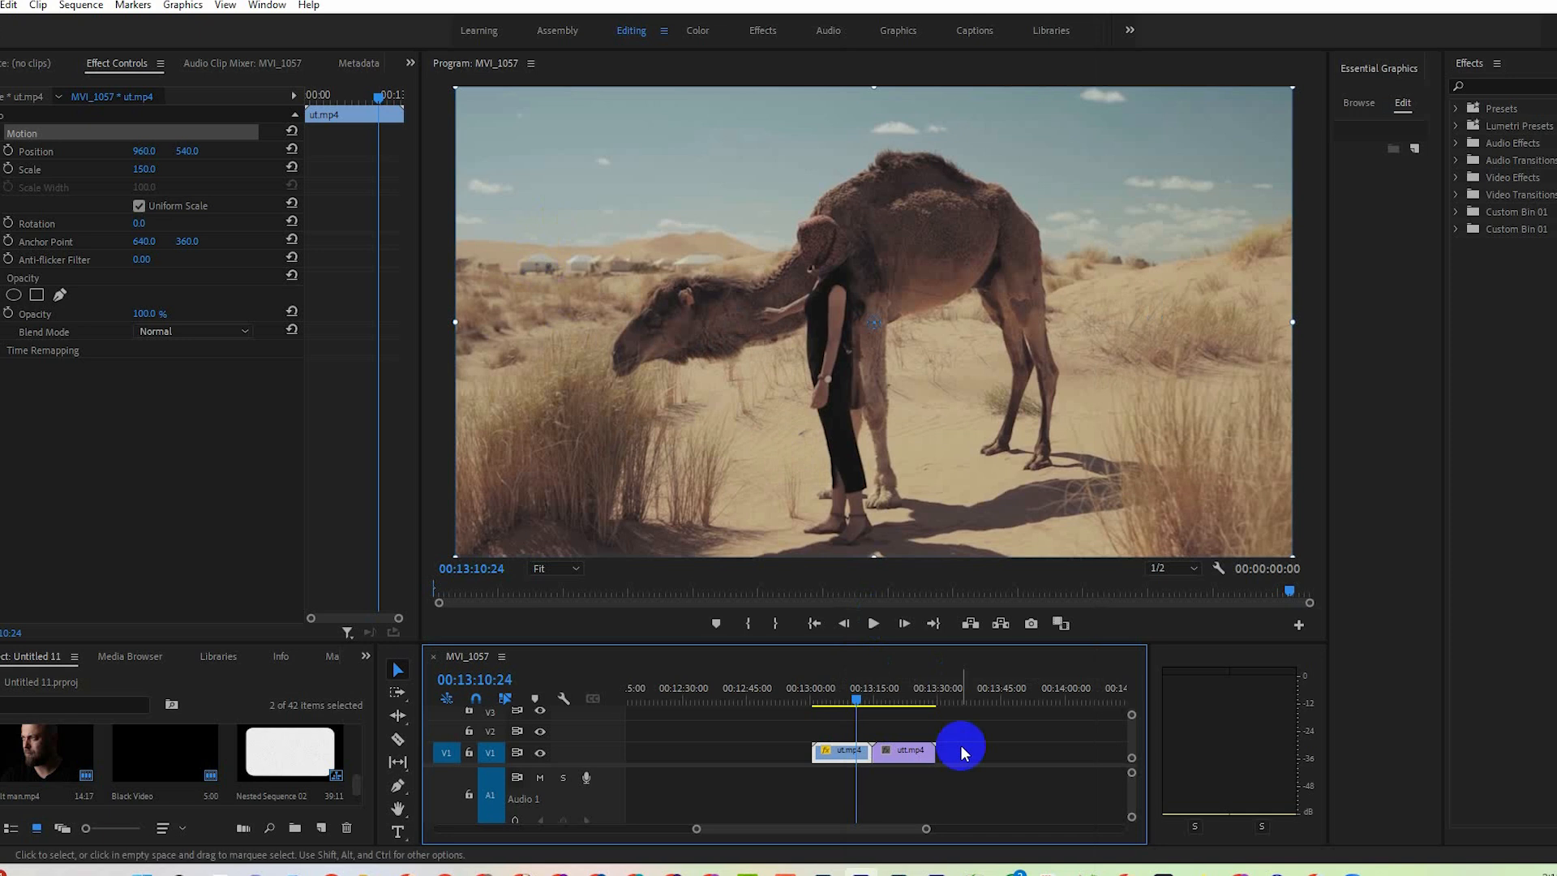
# Try Set to Frame Size on the utt.mp4 clip and undo it.
pyautogui.moveTo(856, 699); pyautogui.dragTo(890, 698)
pyautogui.rightClick(902, 751)
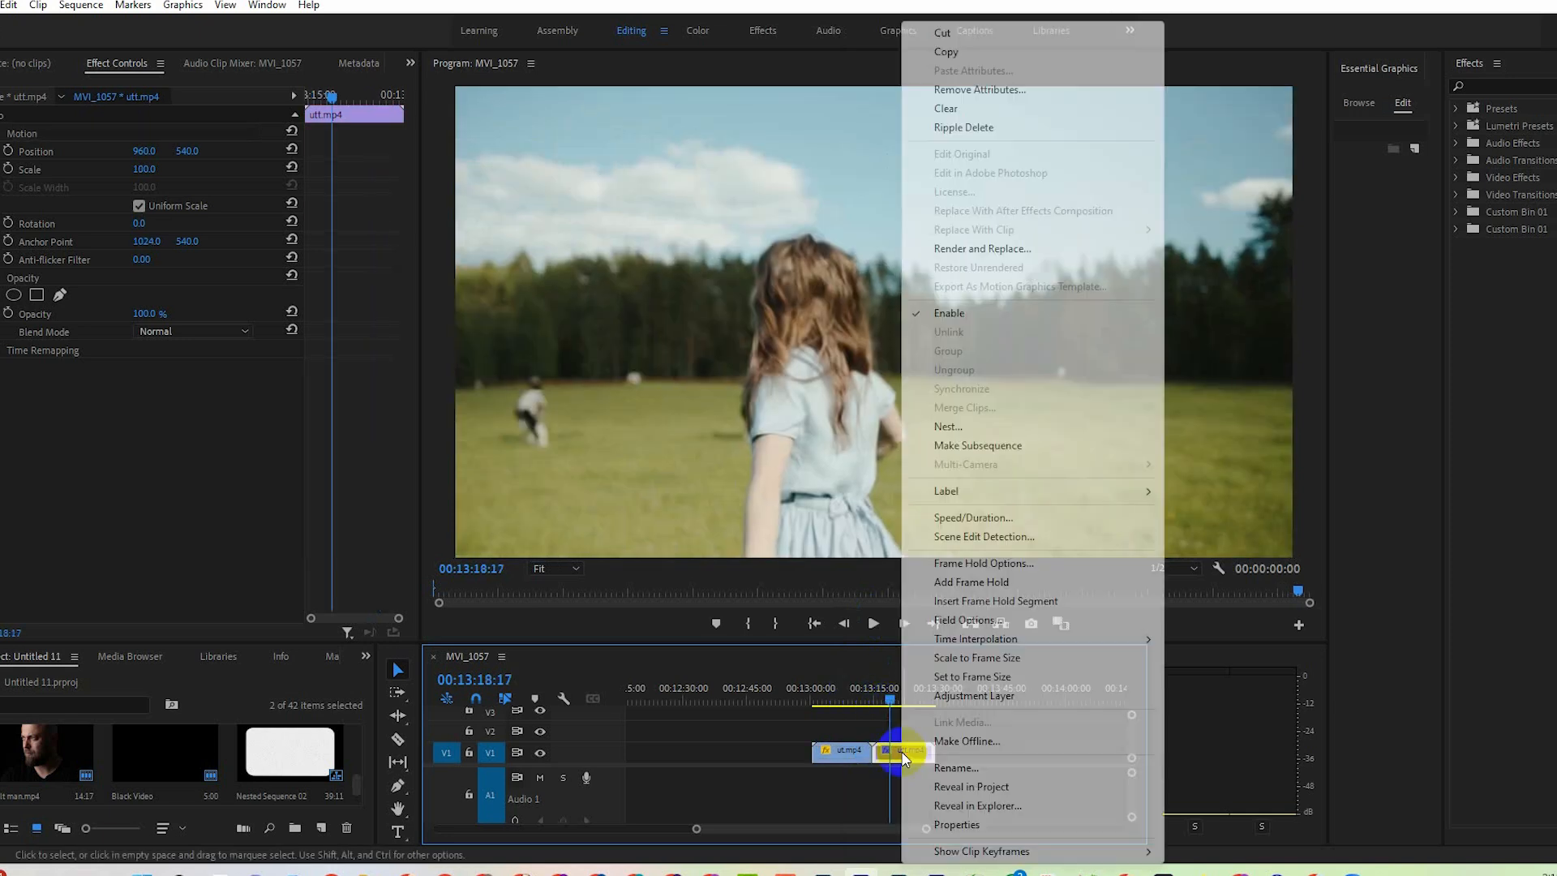
pyautogui.click(990, 686)
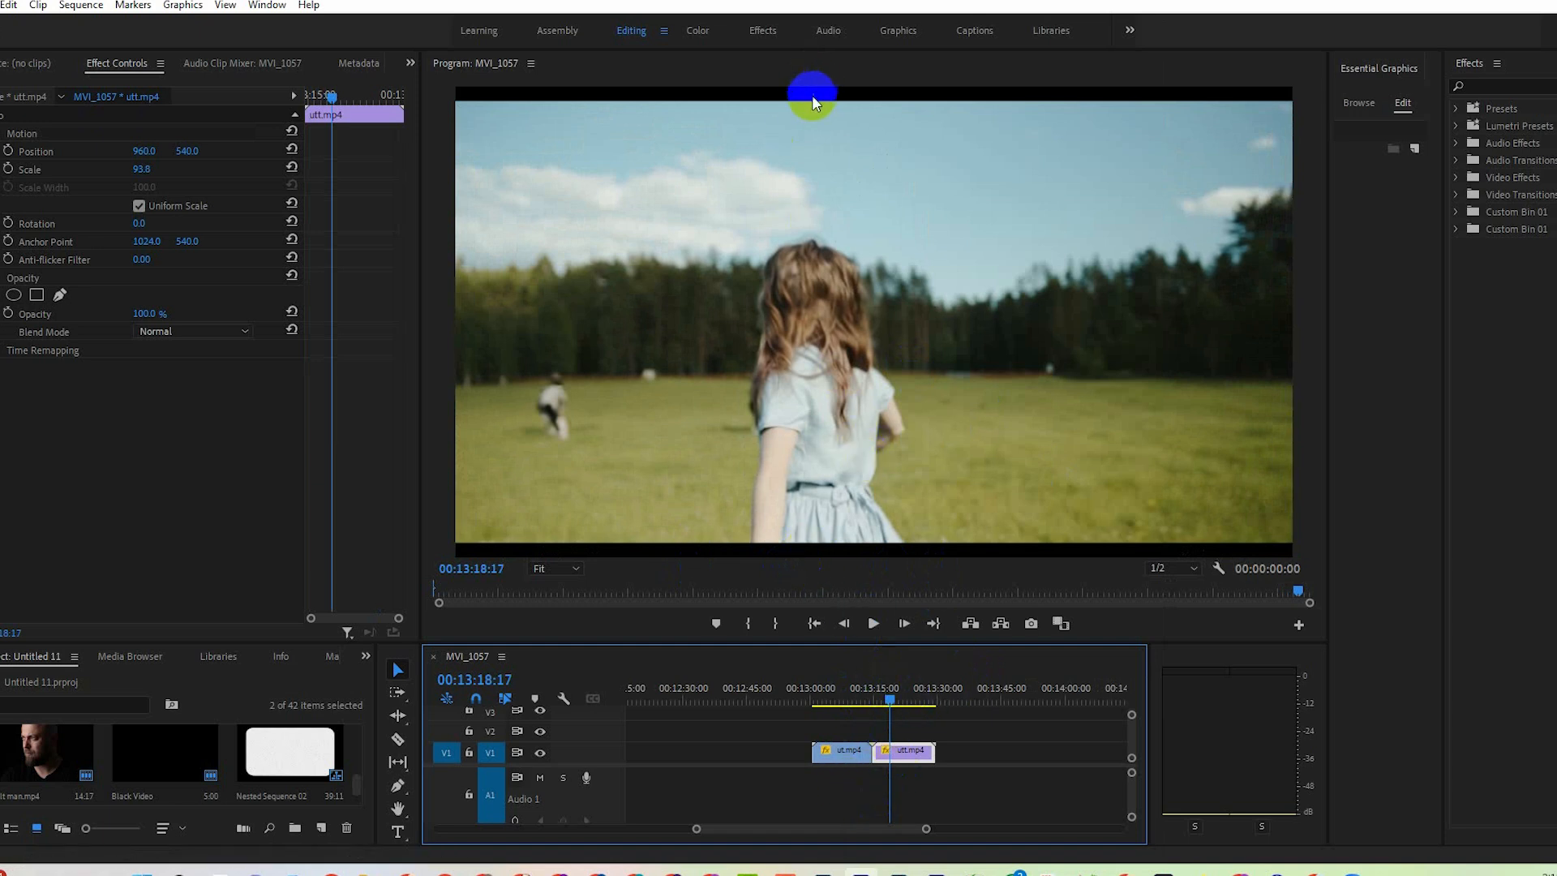
pyautogui.hotkey('ctrl', 'z')
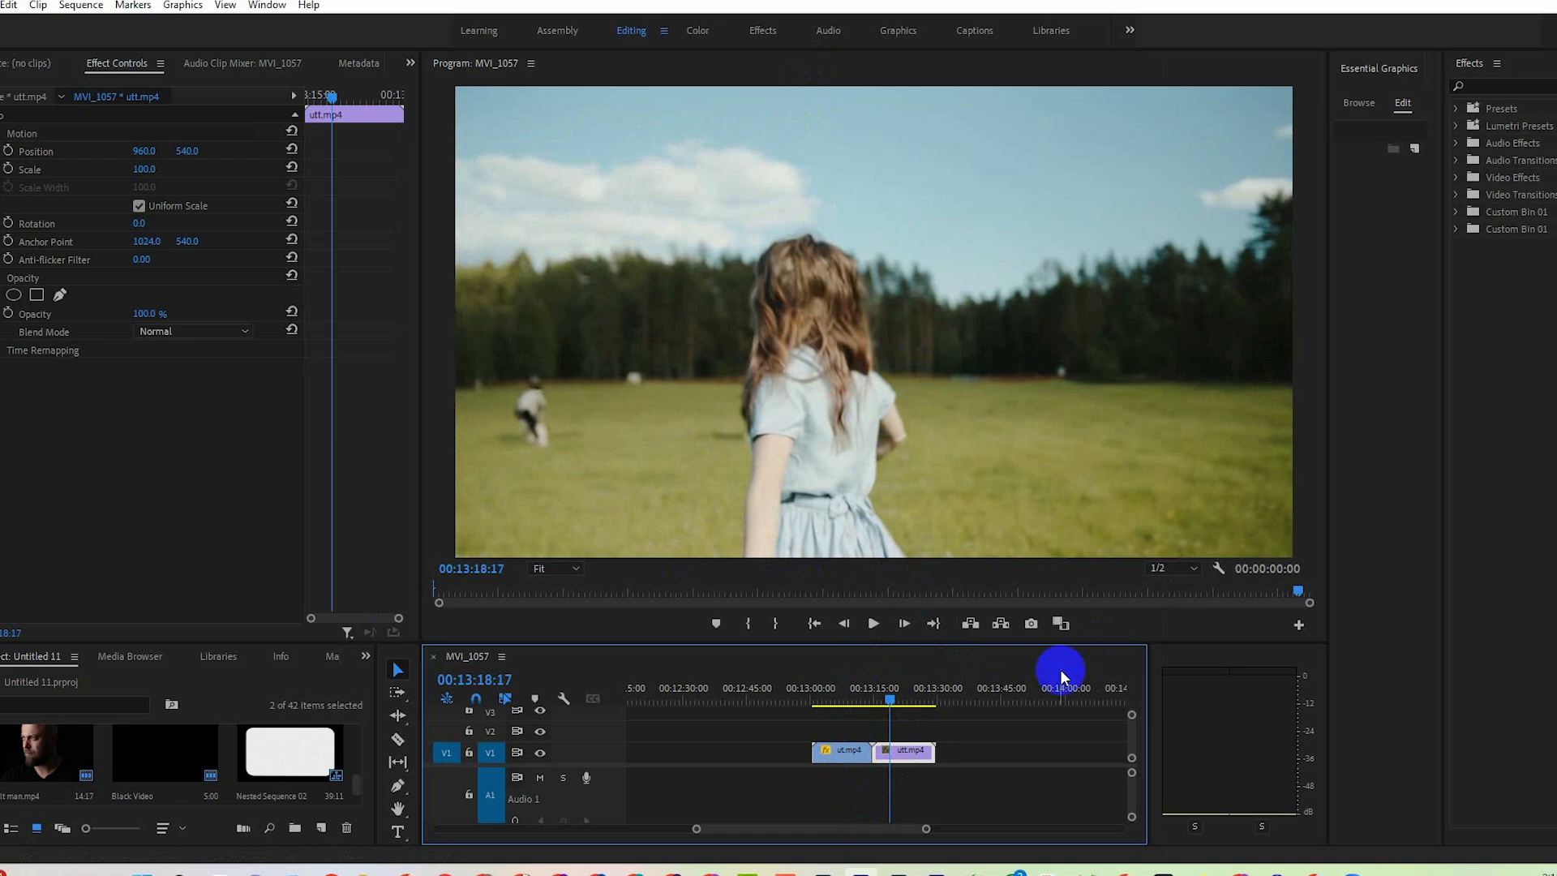
# Return the playhead to 00:13:10:24 over the ut.mp4 clip.
pyautogui.moveTo(857, 713); pyautogui.dragTo(862, 711)
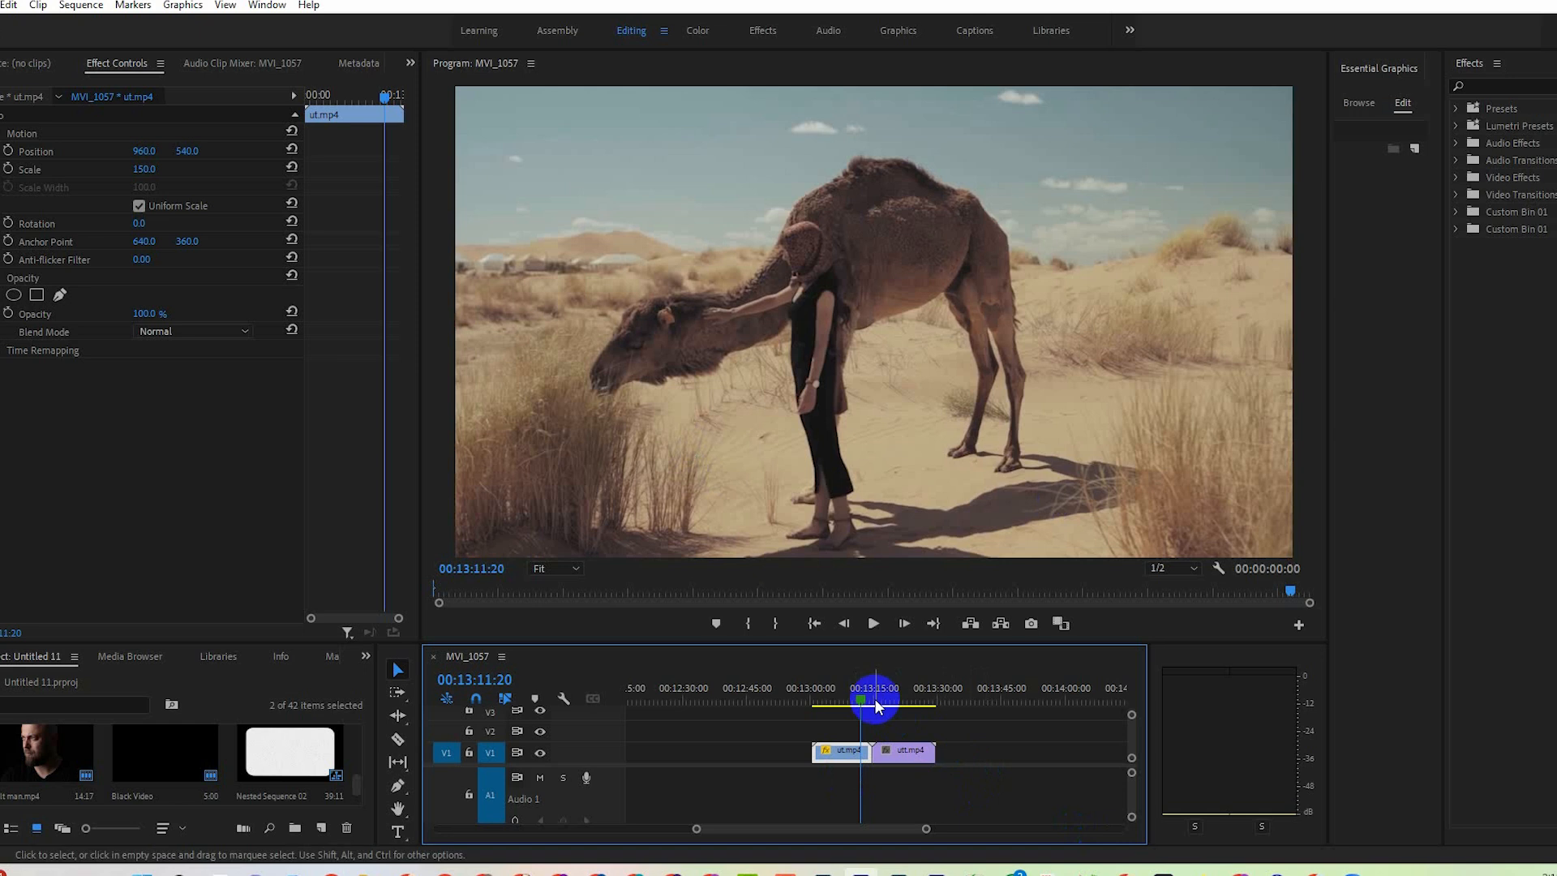
pyautogui.click(860, 700)
pyautogui.moveTo(862, 706); pyautogui.dragTo(857, 704)
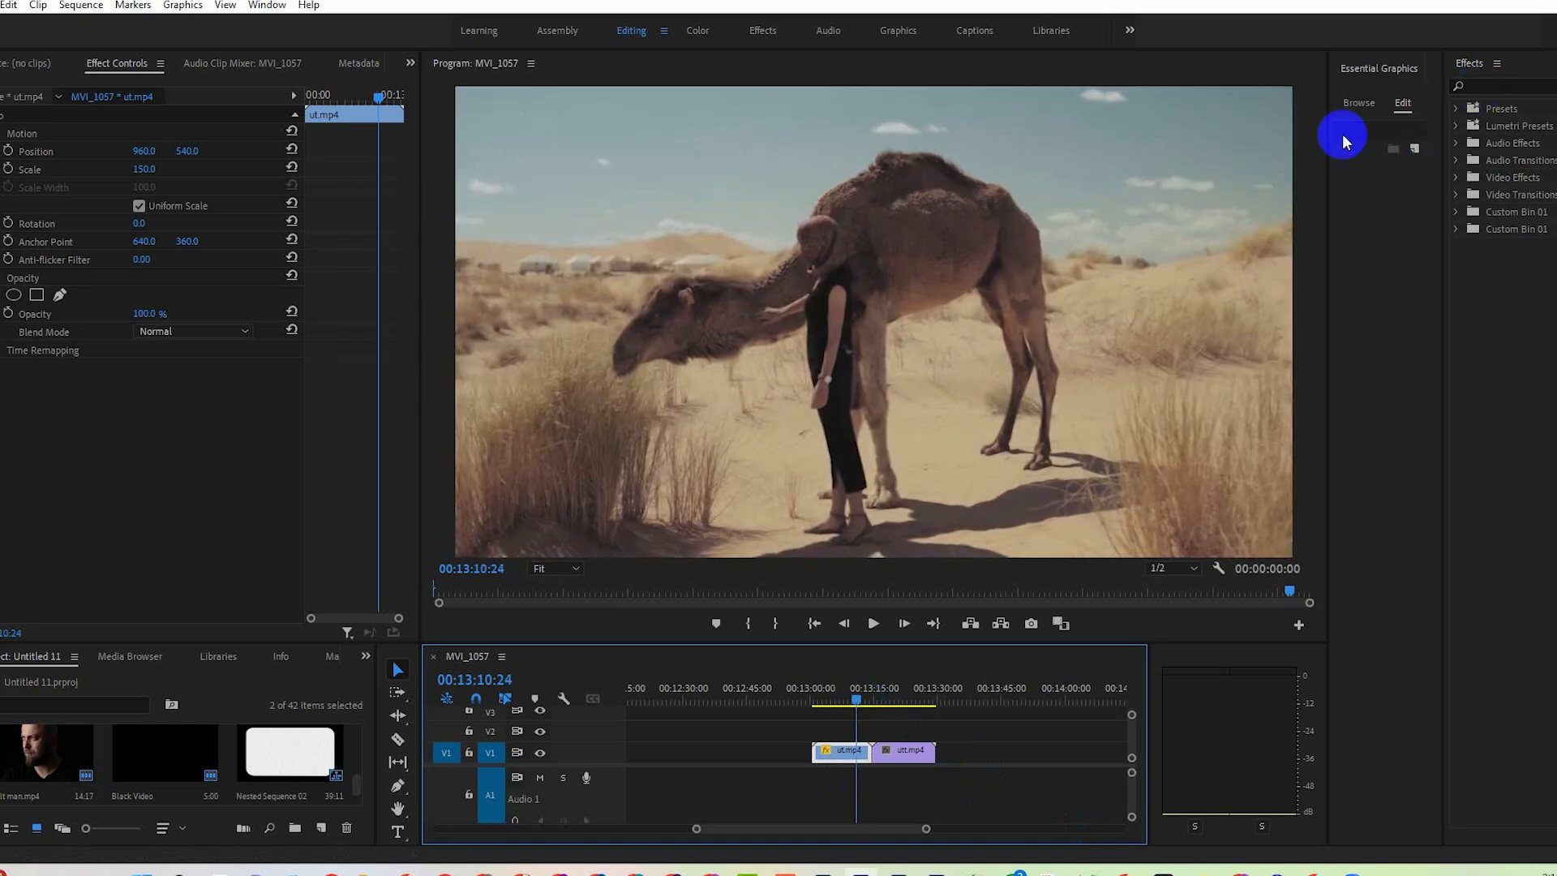
pyautogui.click(397, 785)
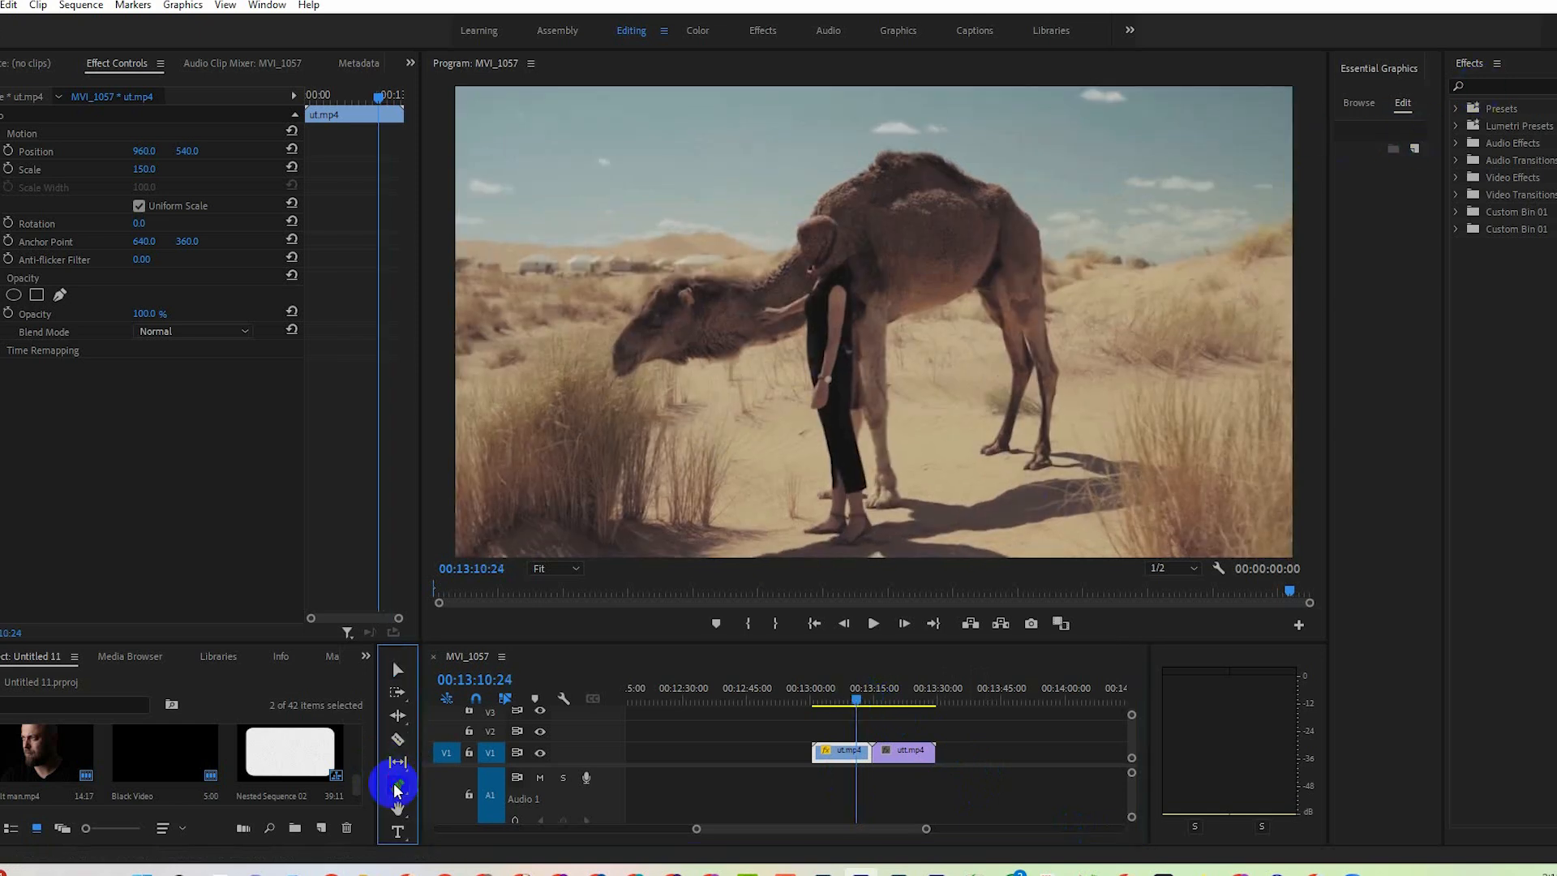
# Create a black video and lay it on track V2 so that it spans both clips on V1.
pyautogui.click(8, 5)
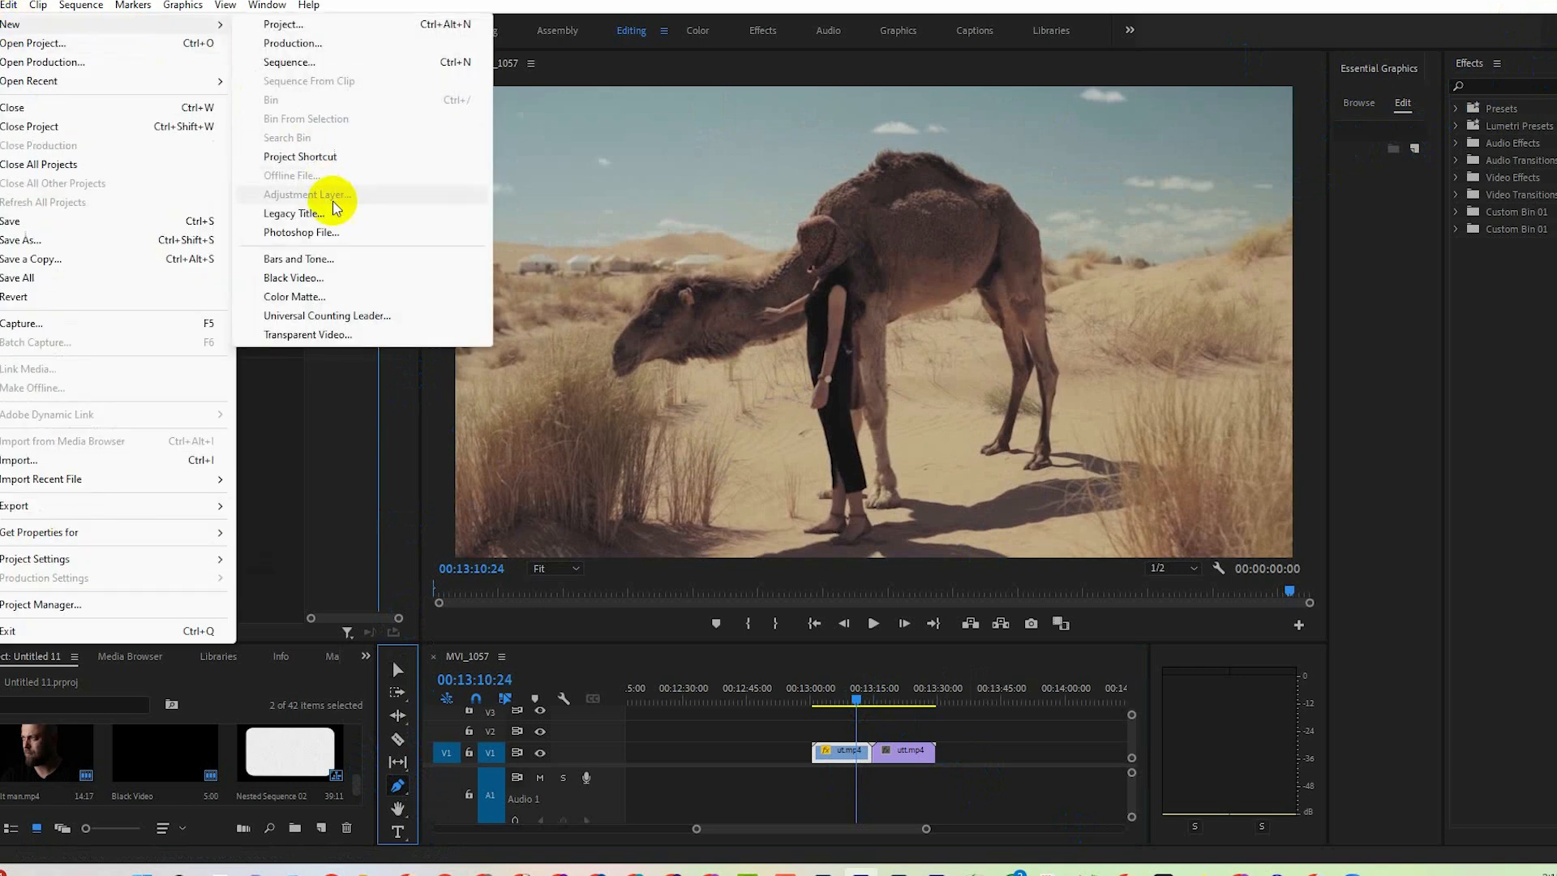
pyautogui.click(441, 278)
pyautogui.click(821, 491)
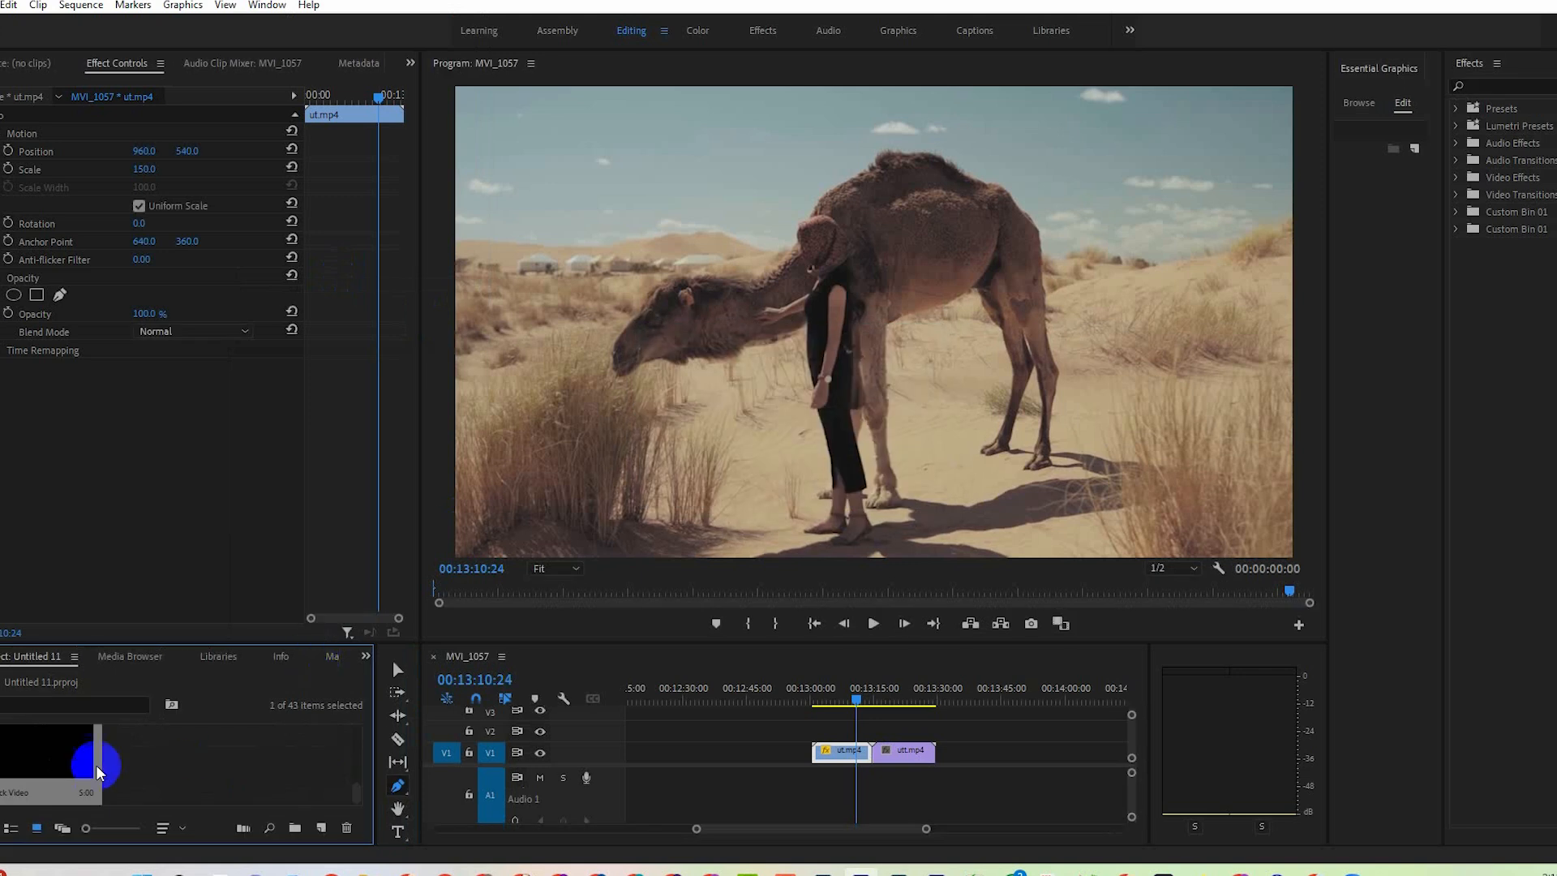
pyautogui.moveTo(97, 757); pyautogui.dragTo(824, 738)
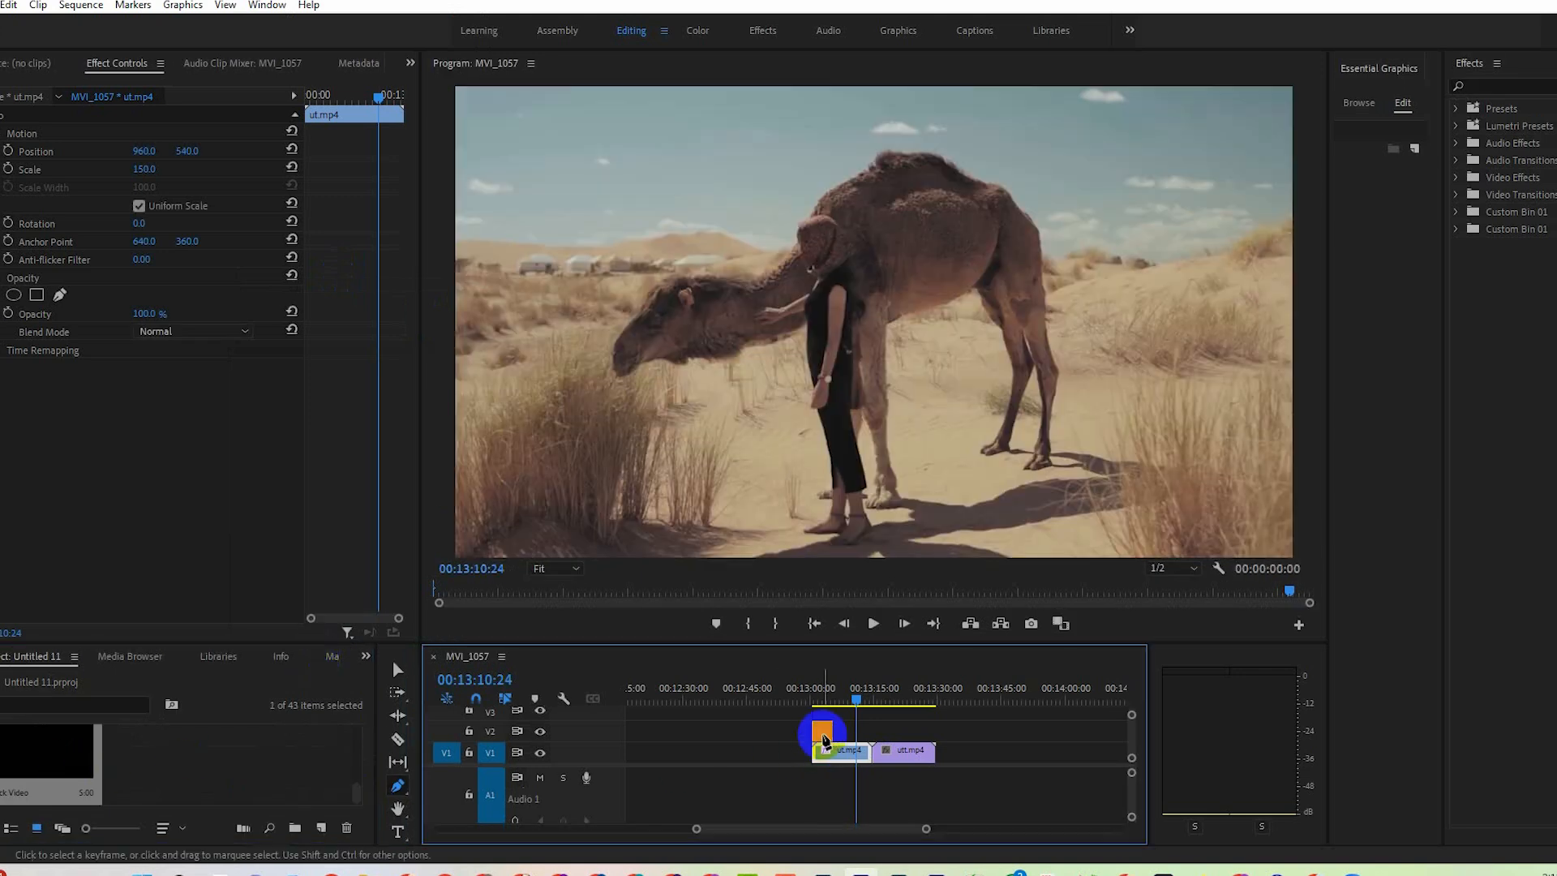
pyautogui.click(398, 670)
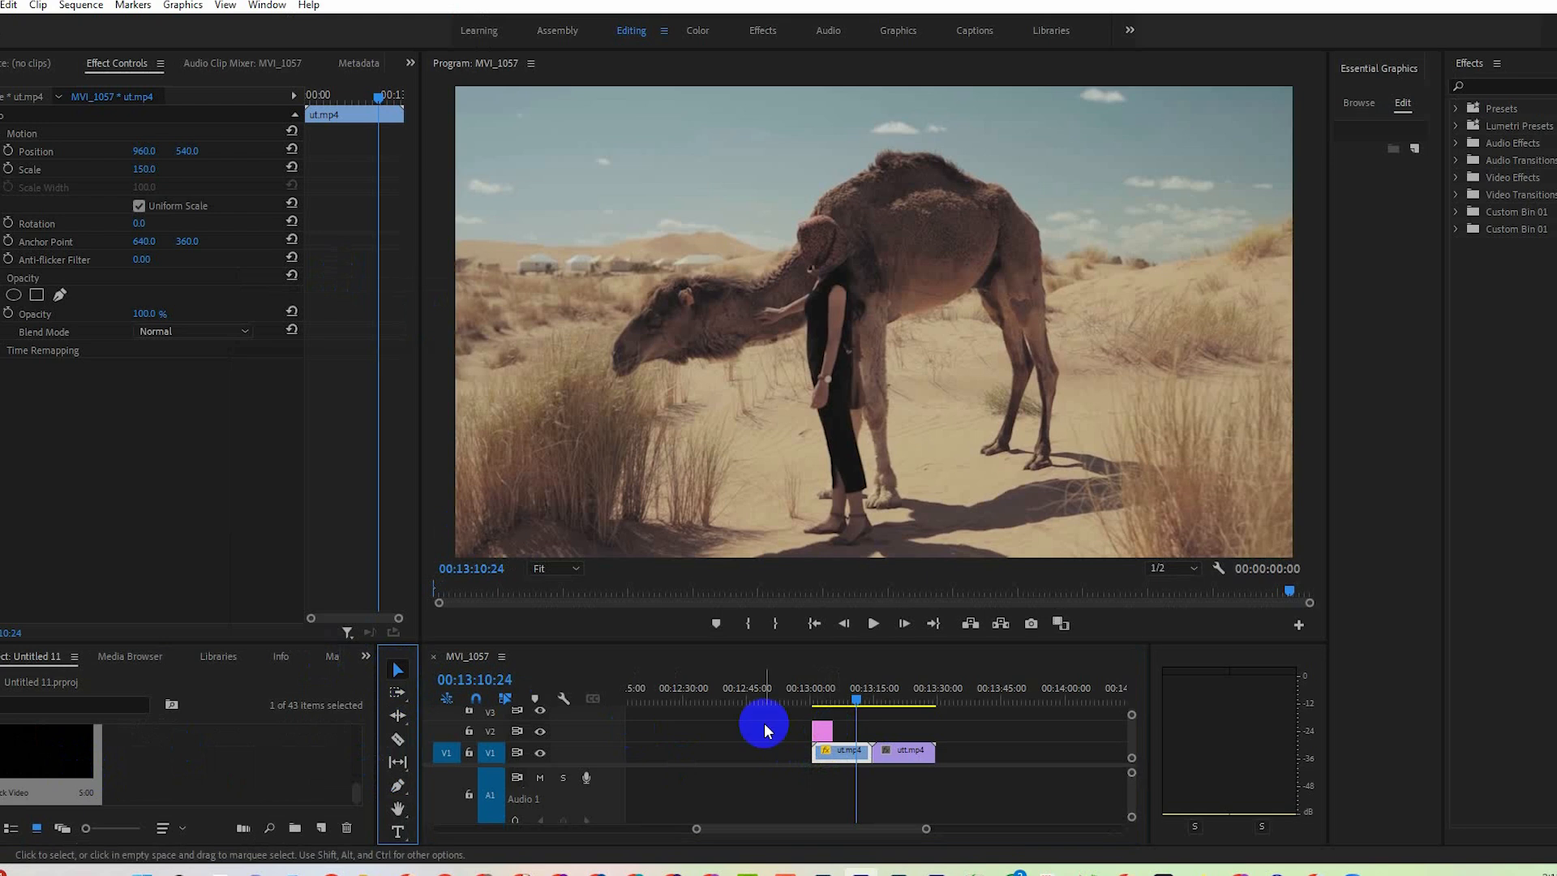
pyautogui.moveTo(831, 731); pyautogui.dragTo(934, 731)
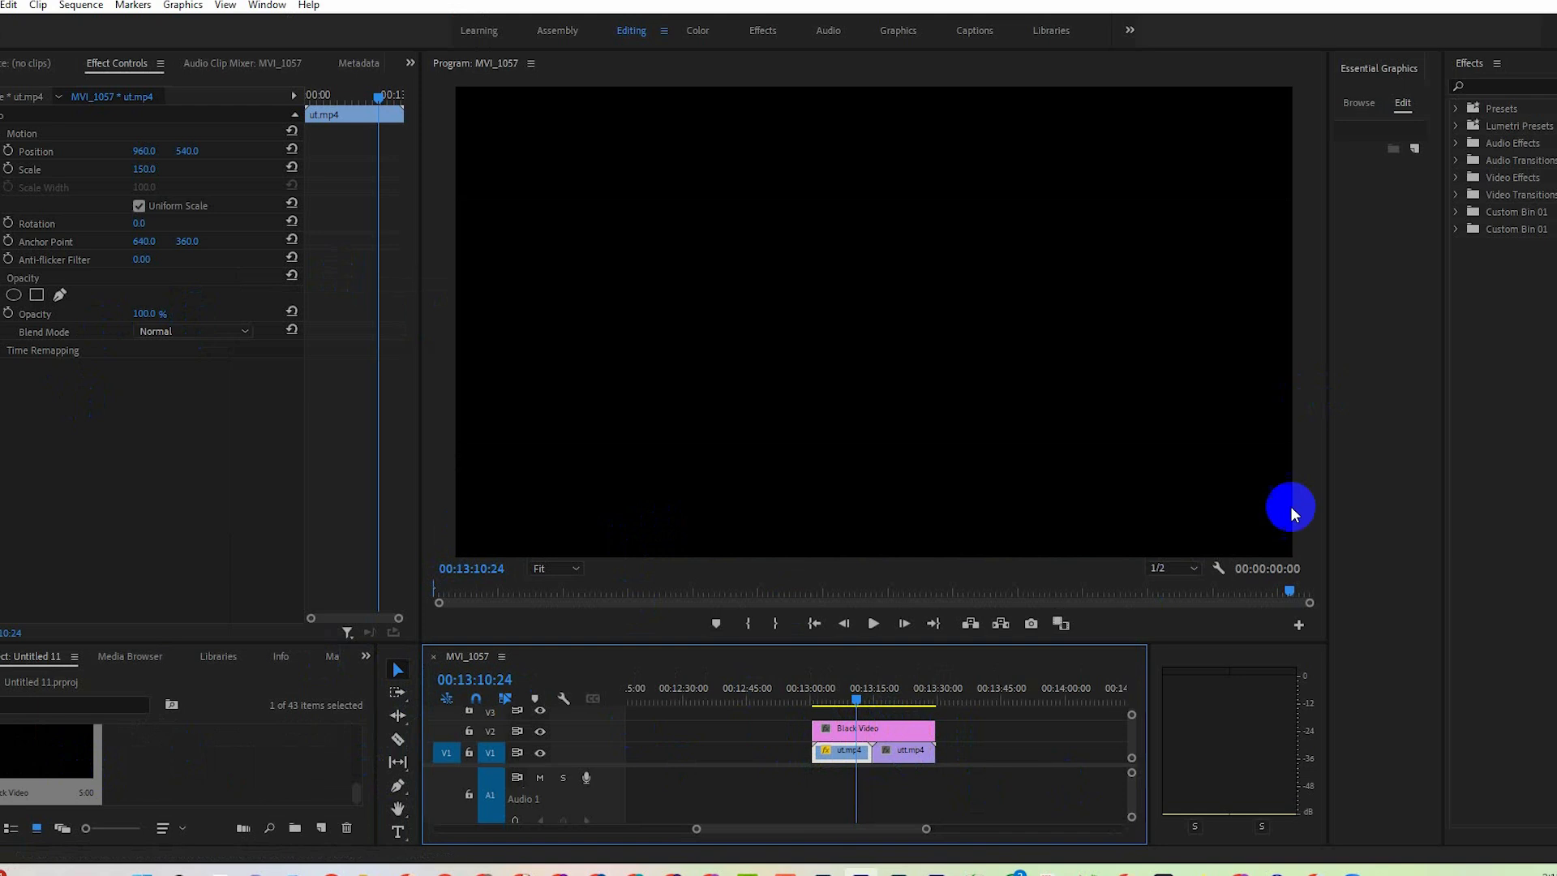
# Draw a large white rectangle over the middle of the black frame with the Rectangle tool.
pyautogui.click(400, 786)
pyautogui.click(458, 803)
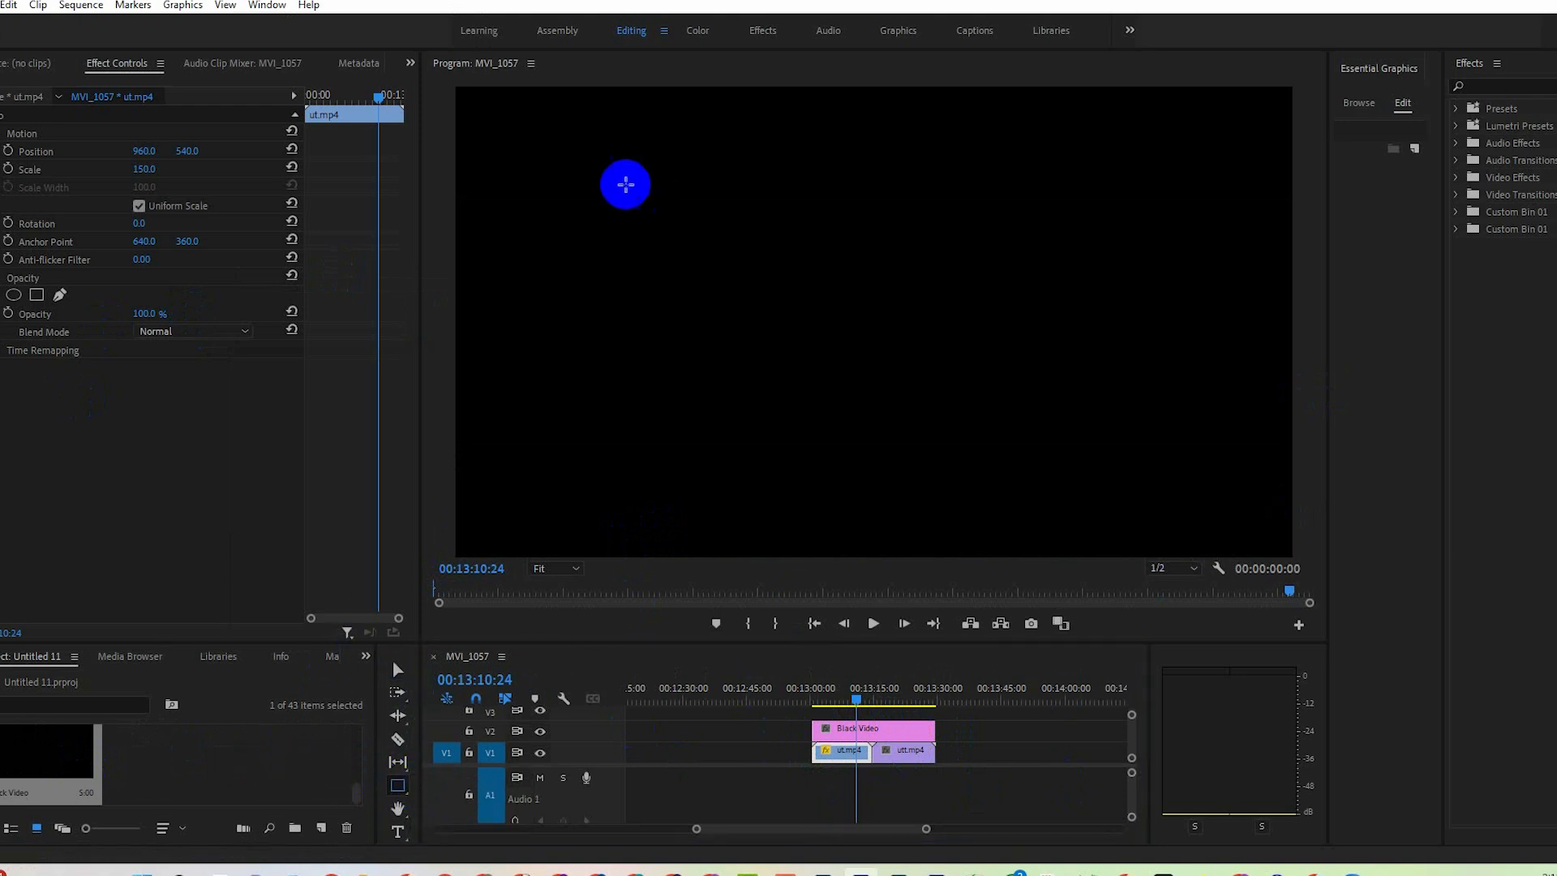
pyautogui.moveTo(608, 172); pyautogui.dragTo(1206, 492)
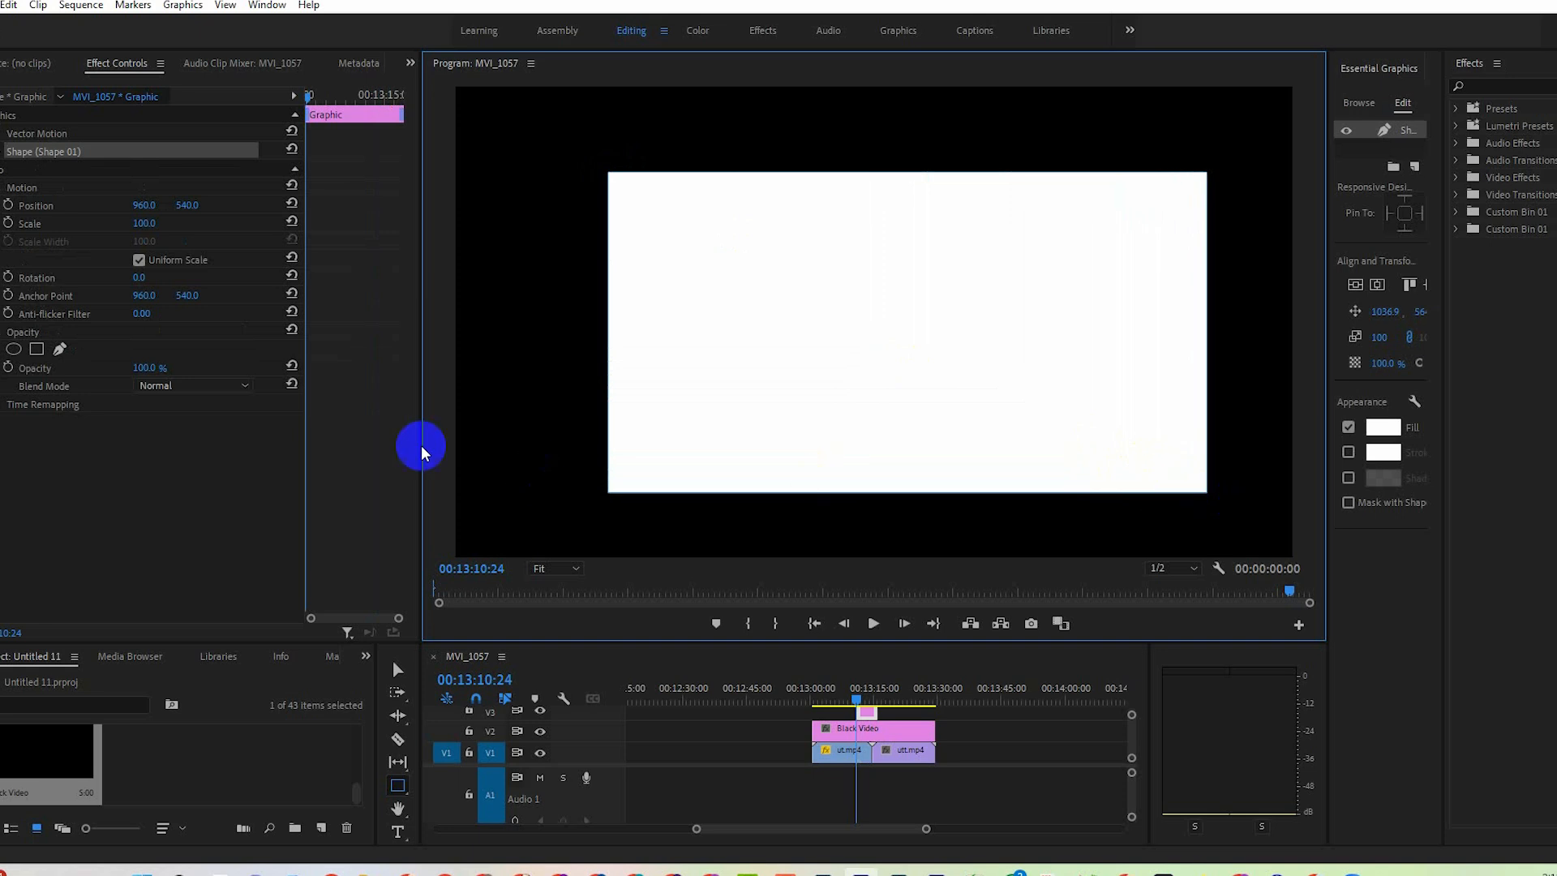
# Turn off uniform scale, set the rectangle's scale height to 118 and width to 112, and center it vertically and horizontally.
pyautogui.click(138, 260)
pyautogui.moveTo(143, 223)
pyautogui.mouseDown()
pyautogui.moveTo(124, 224)
pyautogui.moveTo(162, 225)
pyautogui.mouseUp()
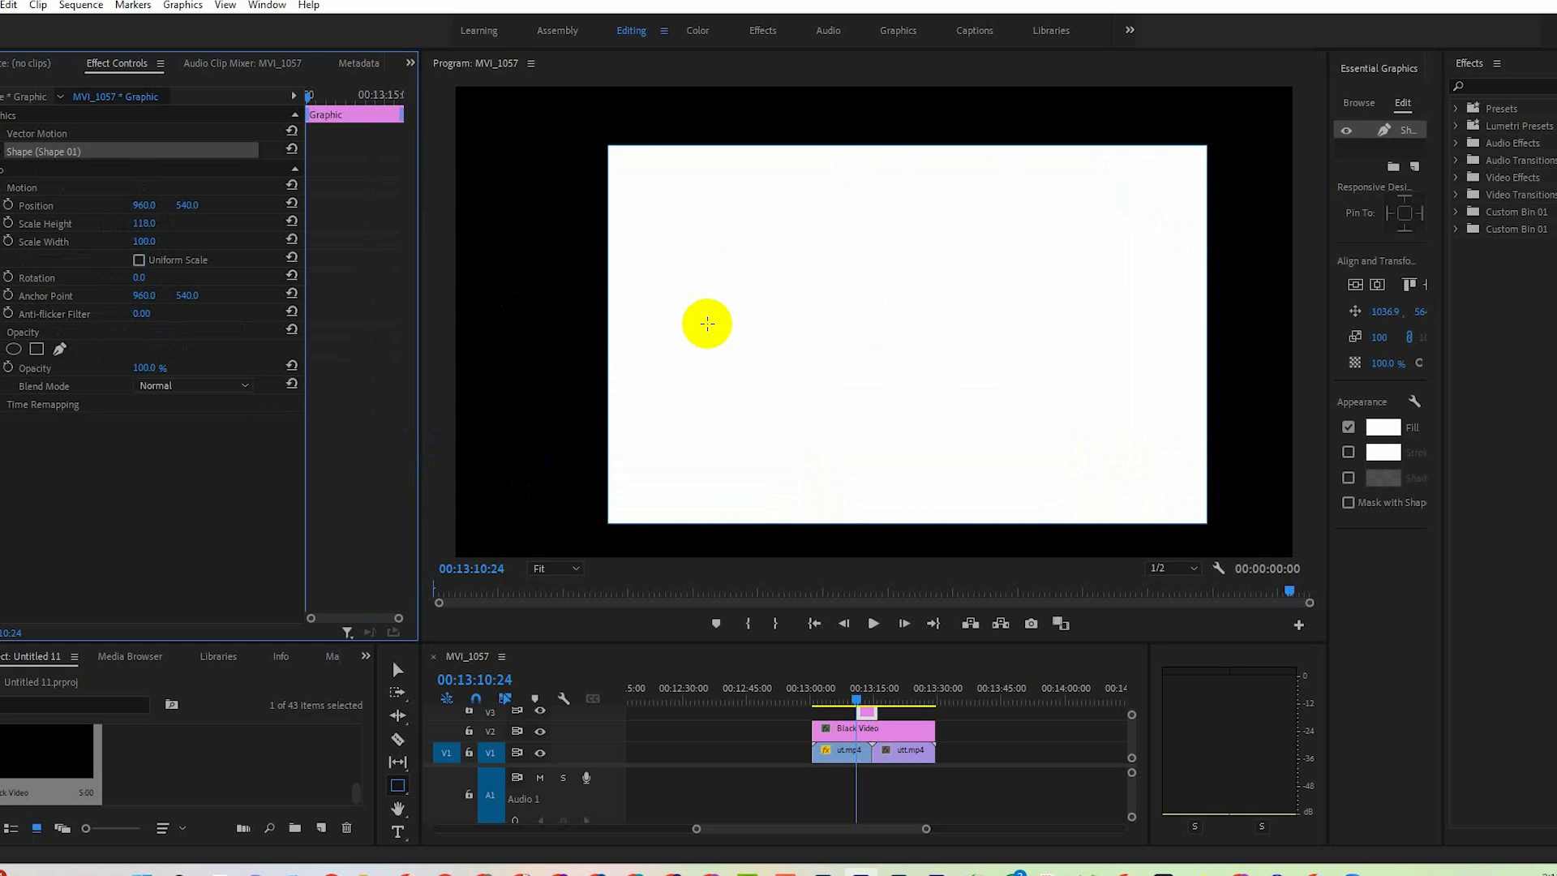
pyautogui.click(1355, 285)
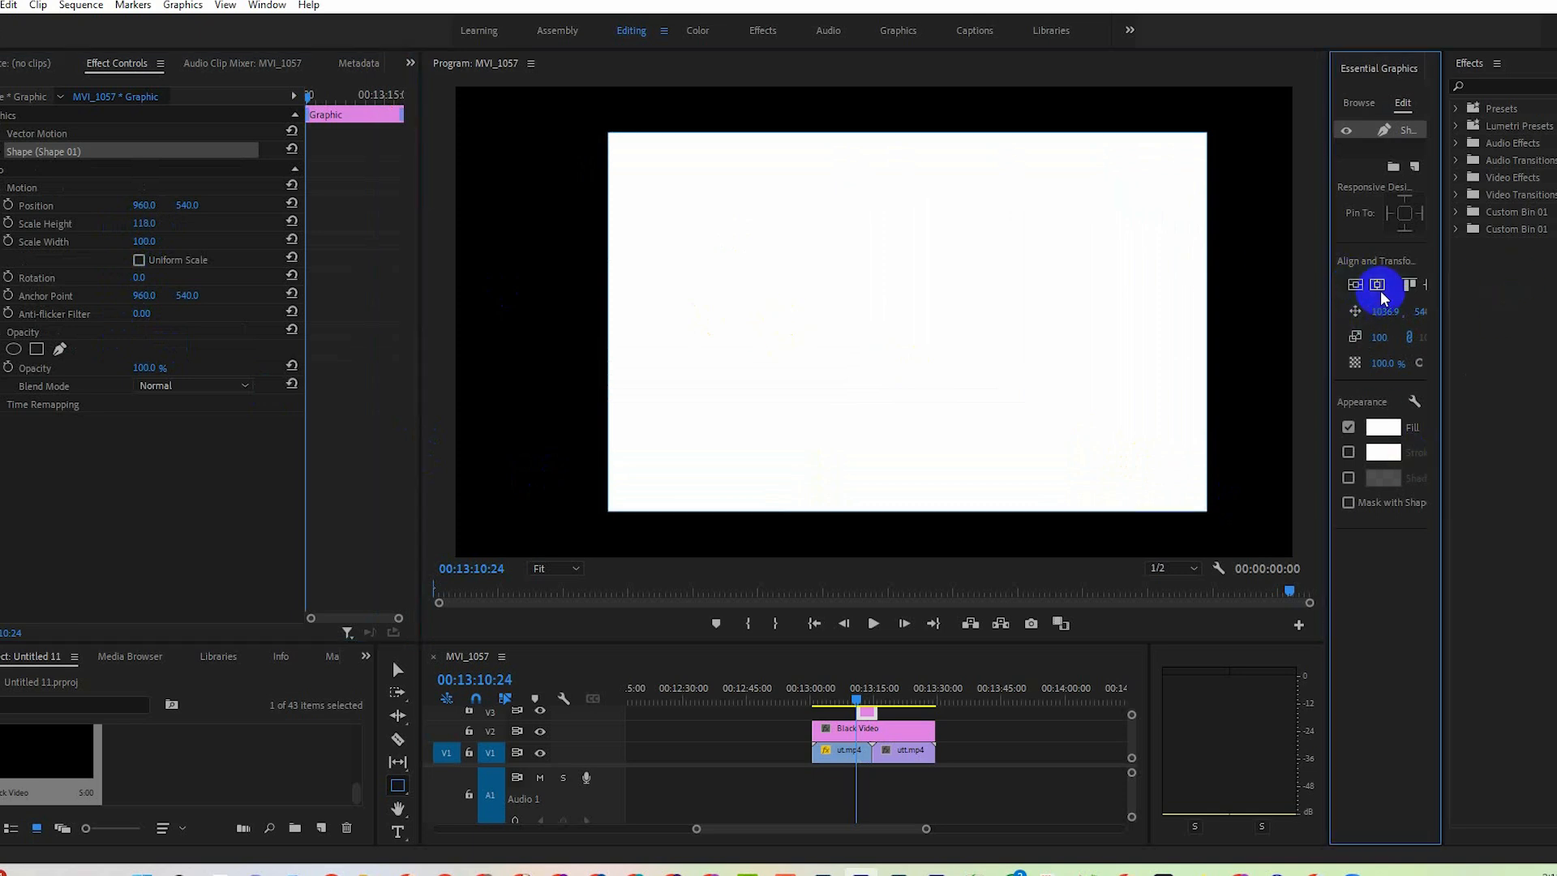
pyautogui.click(1377, 285)
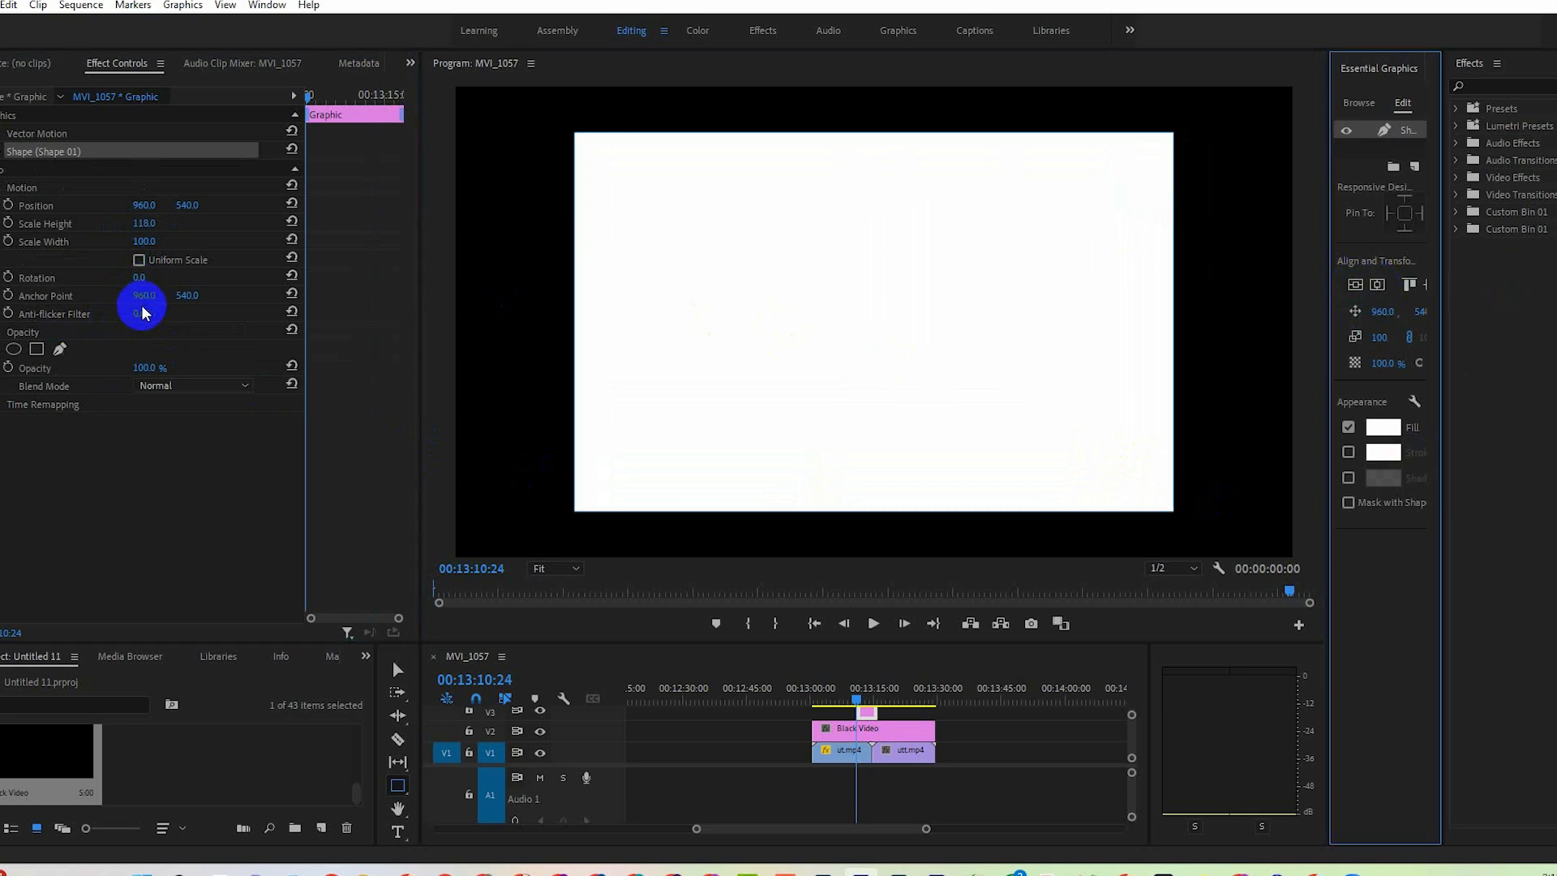
pyautogui.moveTo(143, 242); pyautogui.dragTo(143, 244)
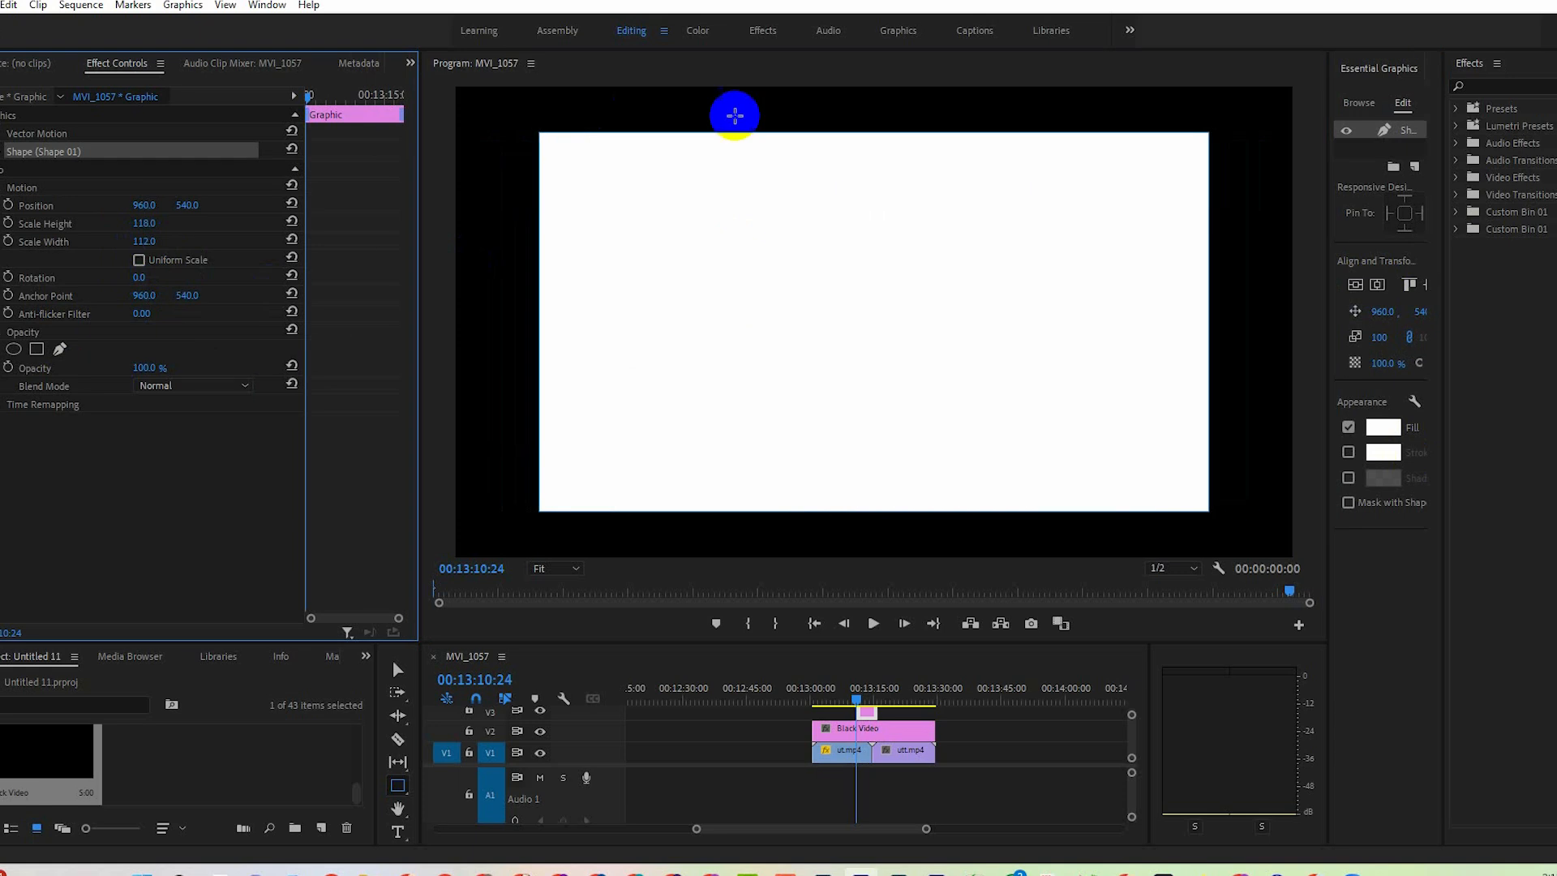
# Extend the rectangle's graphic clip on V3 in both directions to match the full length of the black video.
pyautogui.click(400, 787)
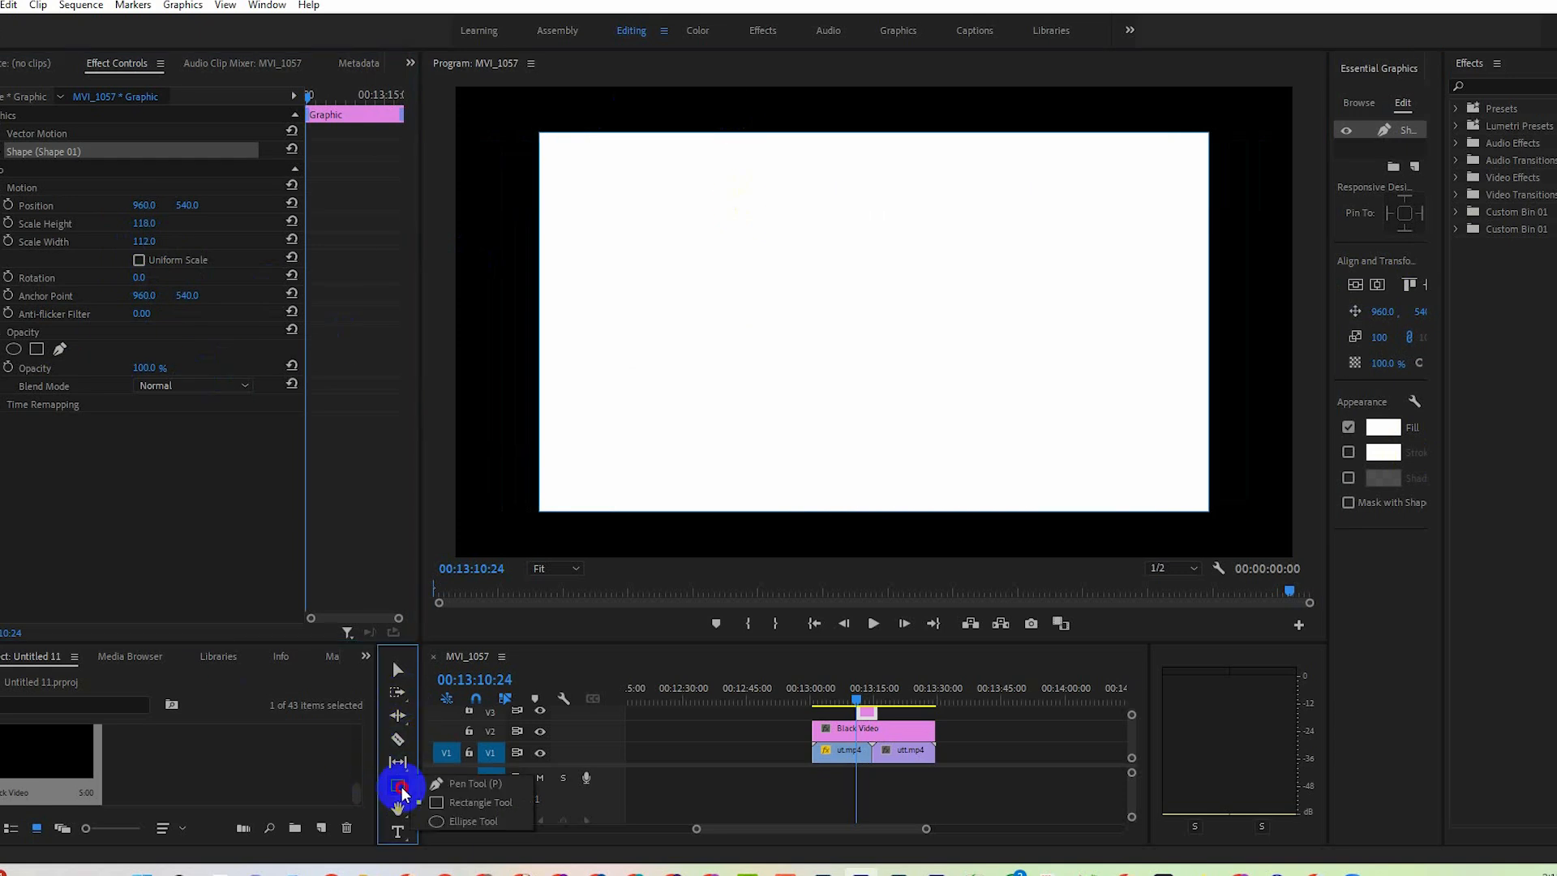
pyautogui.click(448, 786)
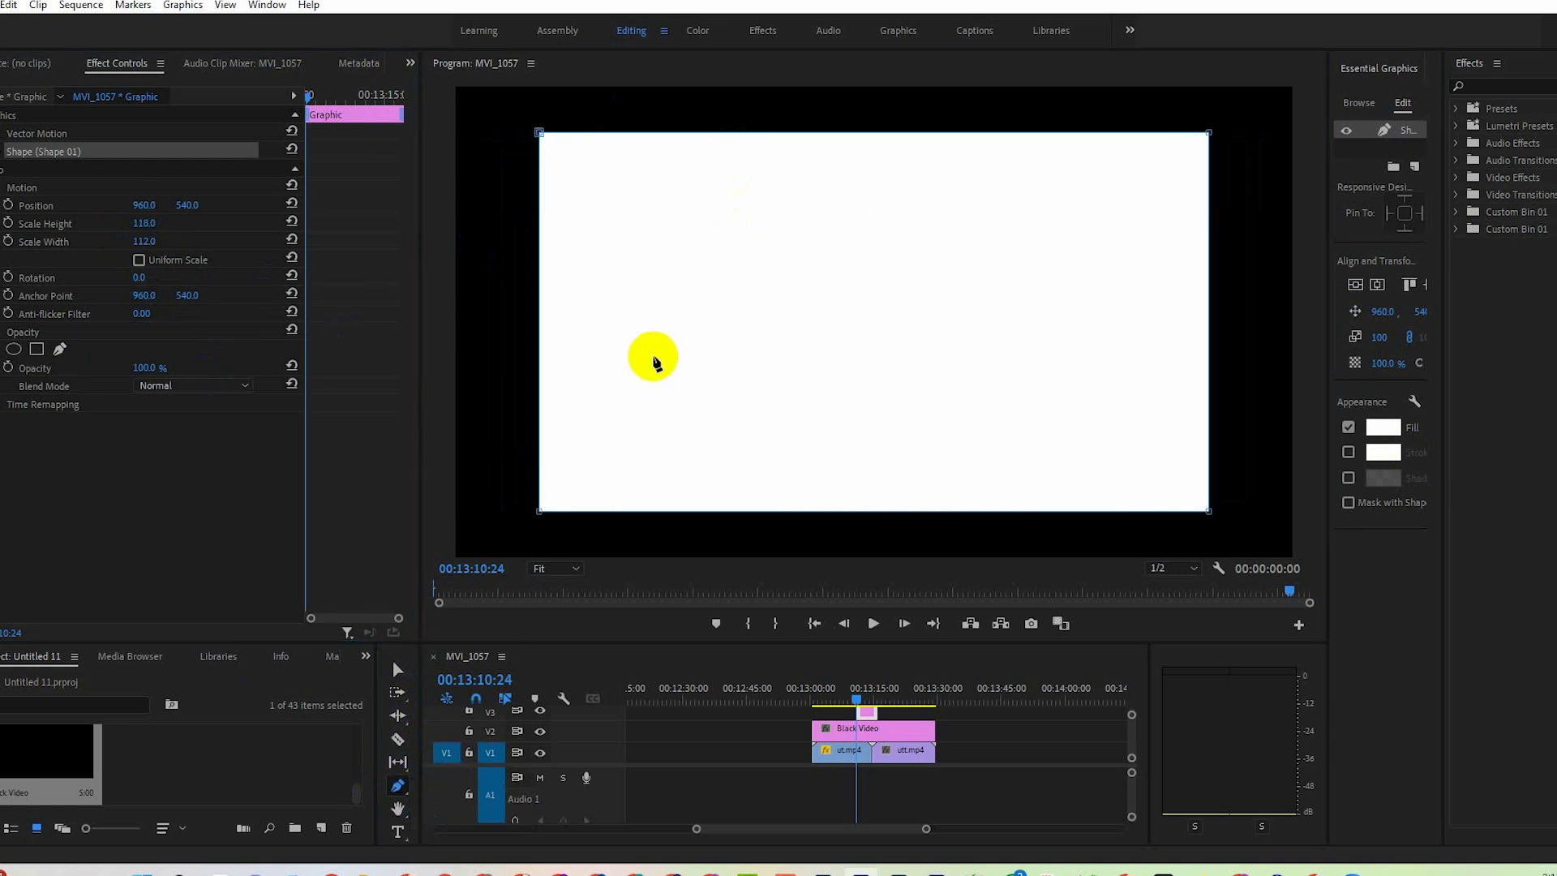
pyautogui.click(867, 714)
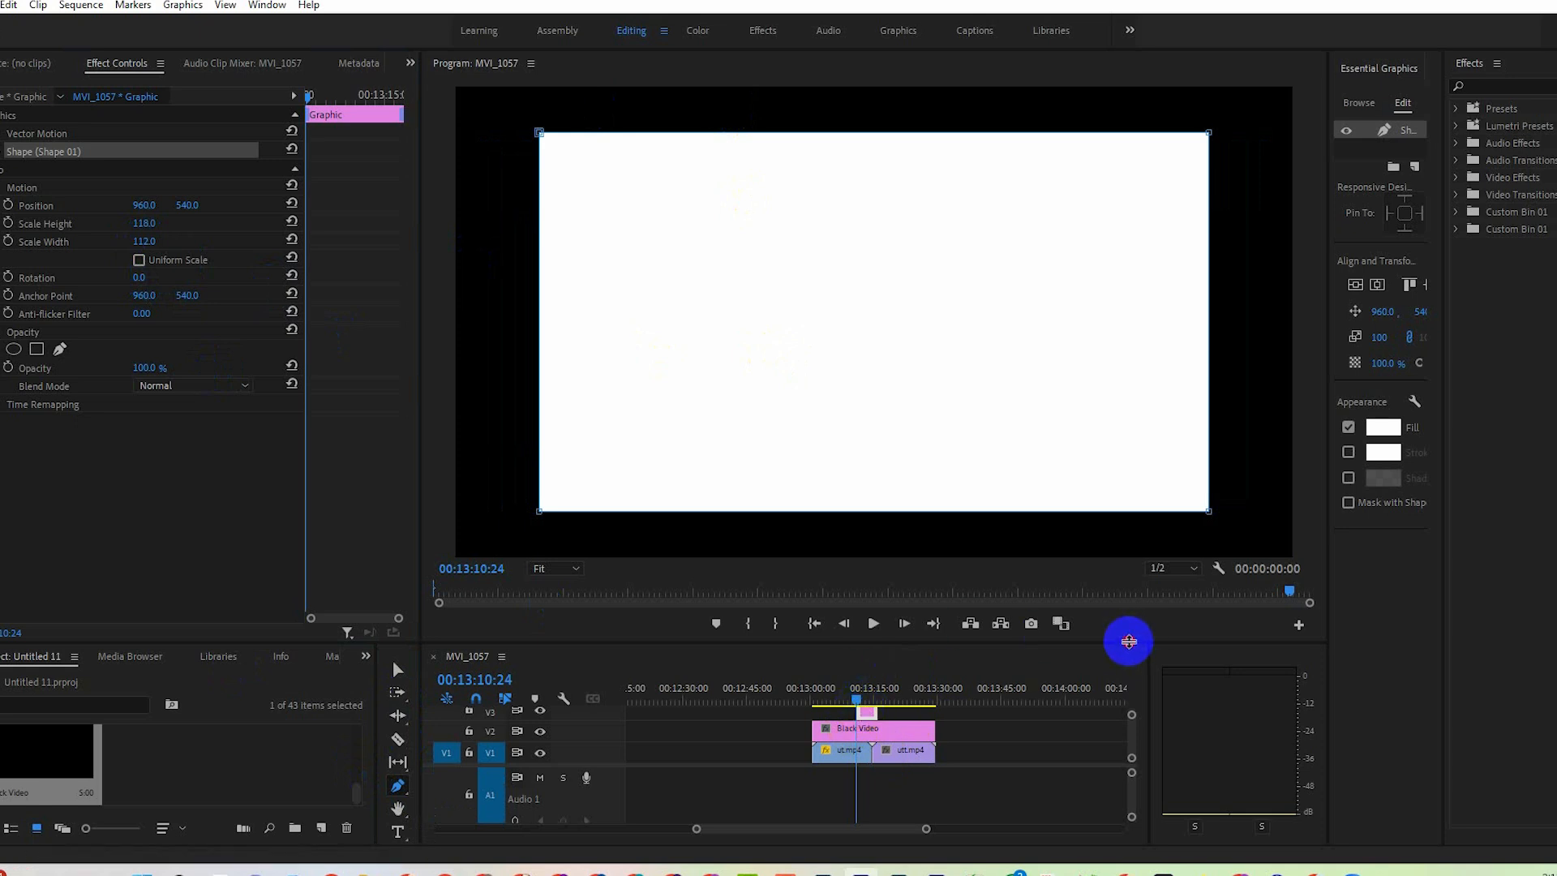
pyautogui.moveTo(1128, 641); pyautogui.dragTo(1078, 597)
pyautogui.click(397, 623)
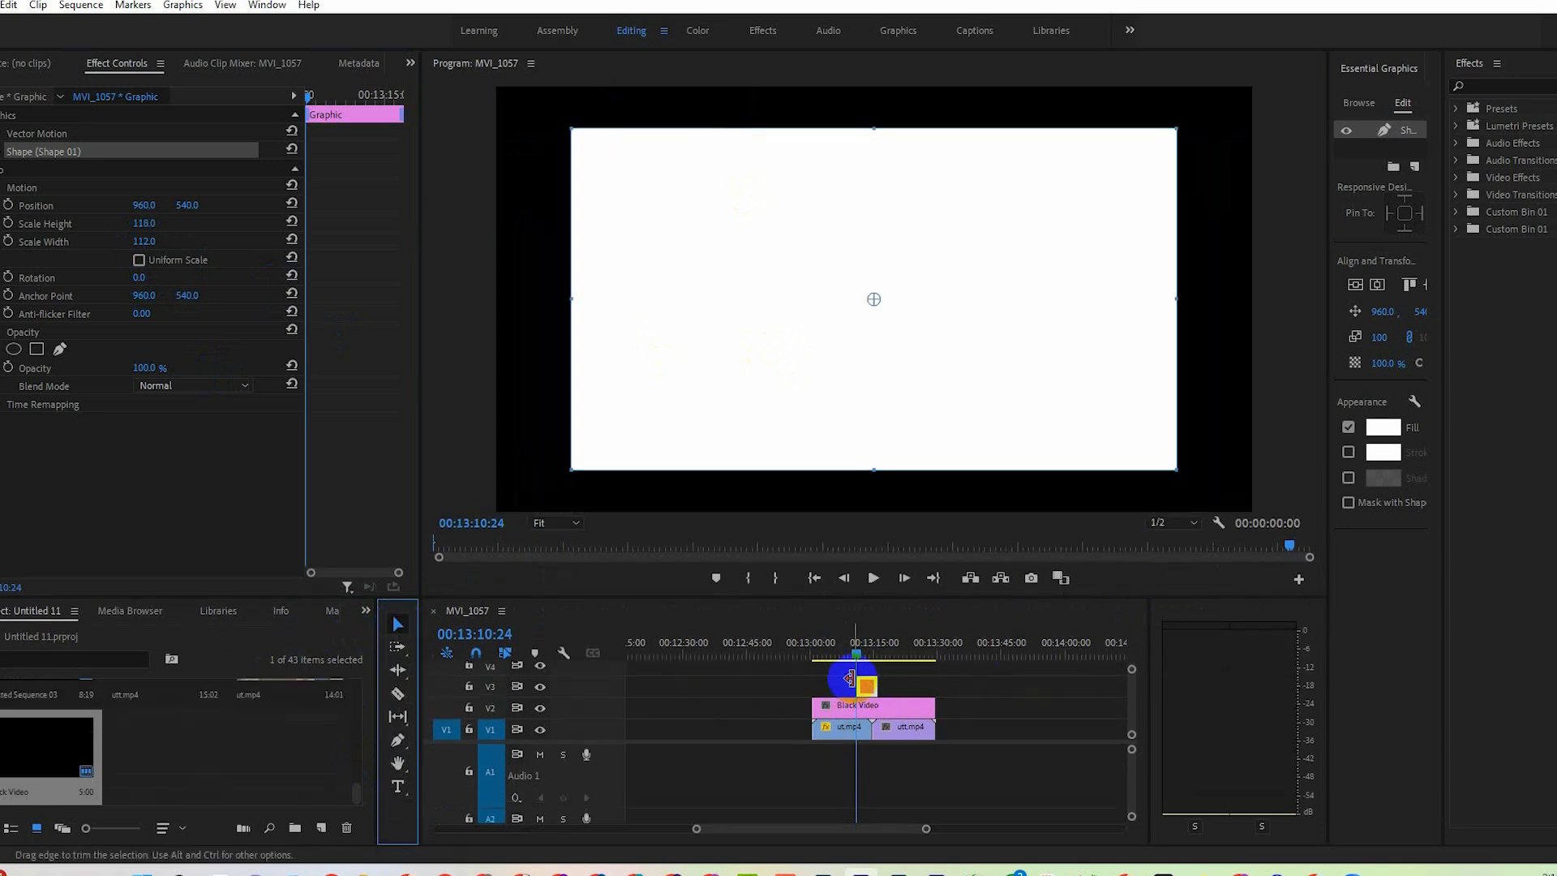
pyautogui.moveTo(856, 682); pyautogui.dragTo(935, 685)
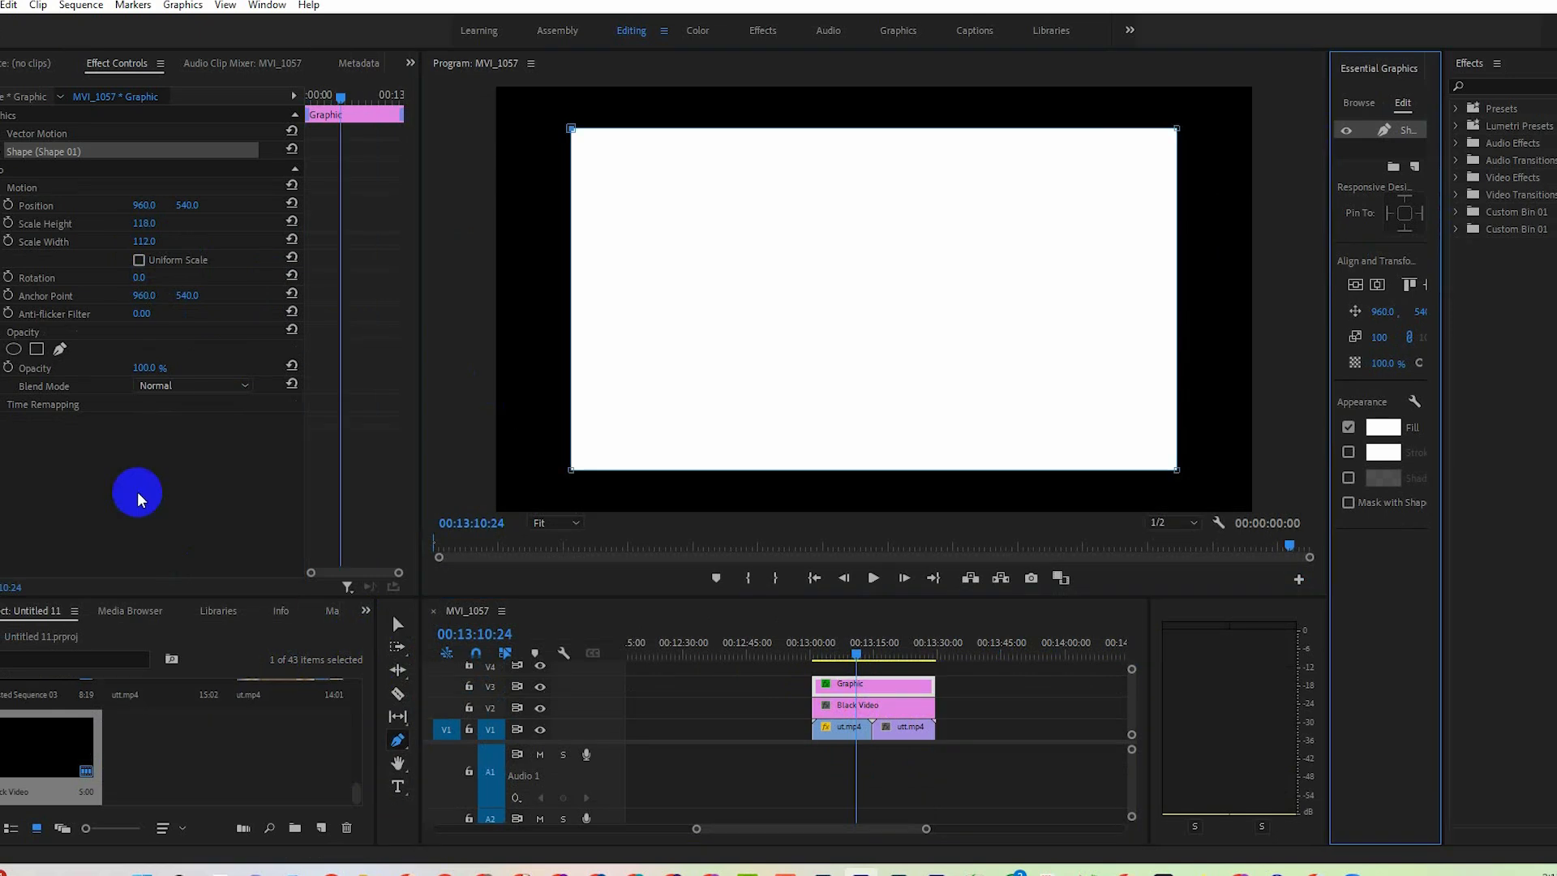
# Draw a closed pen opacity mask along the white rectangle's edges, curving the path around all four corners to round them.
pyautogui.click(60, 349)
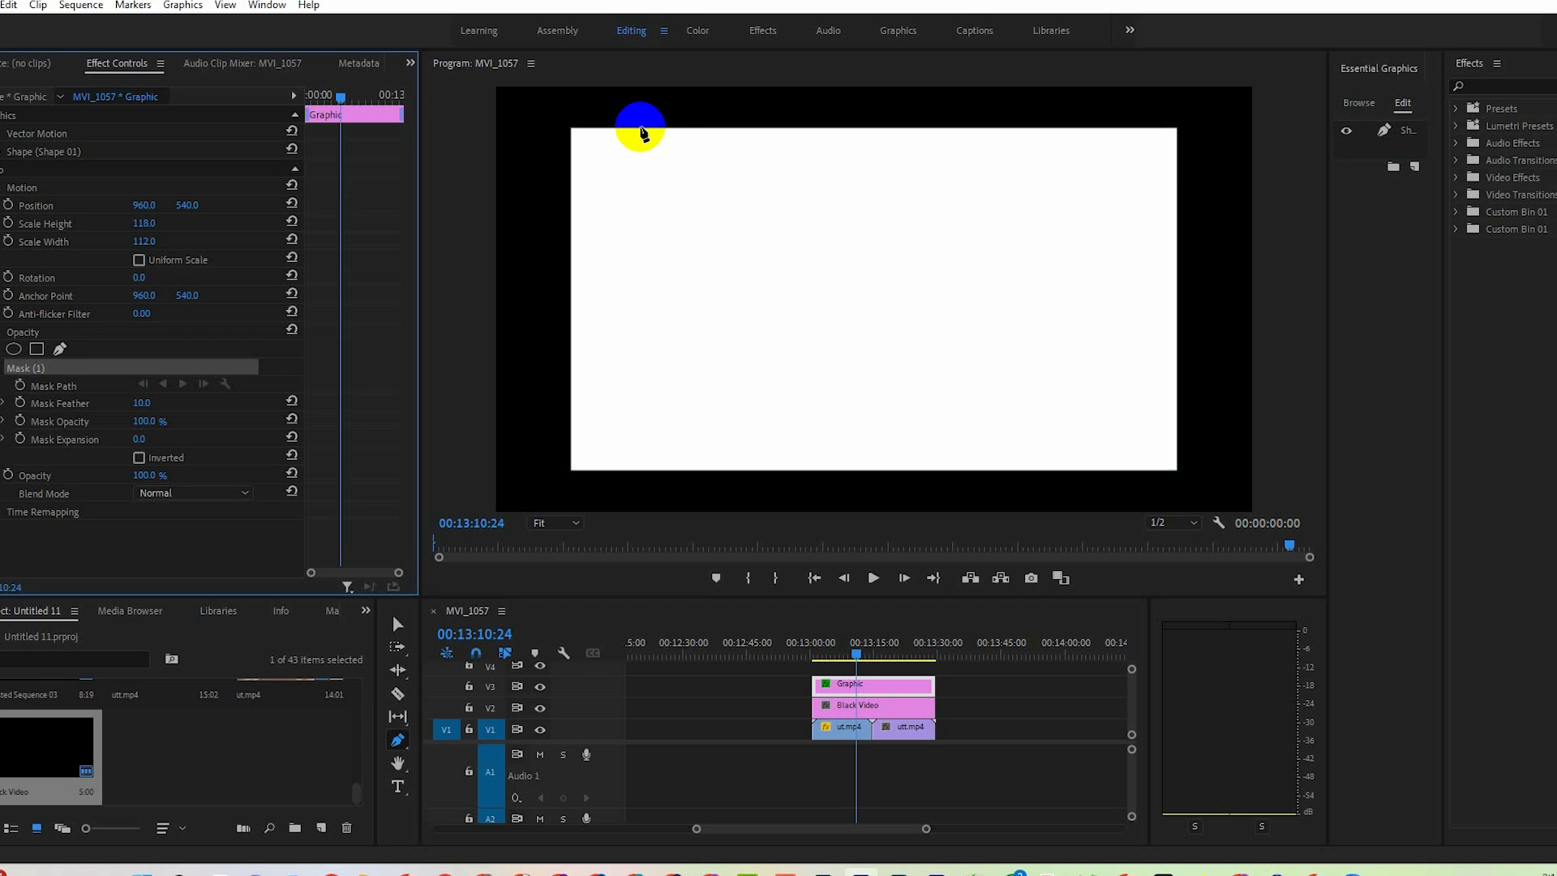
pyautogui.click(640, 130)
pyautogui.moveTo(571, 192); pyautogui.dragTo(567, 252)
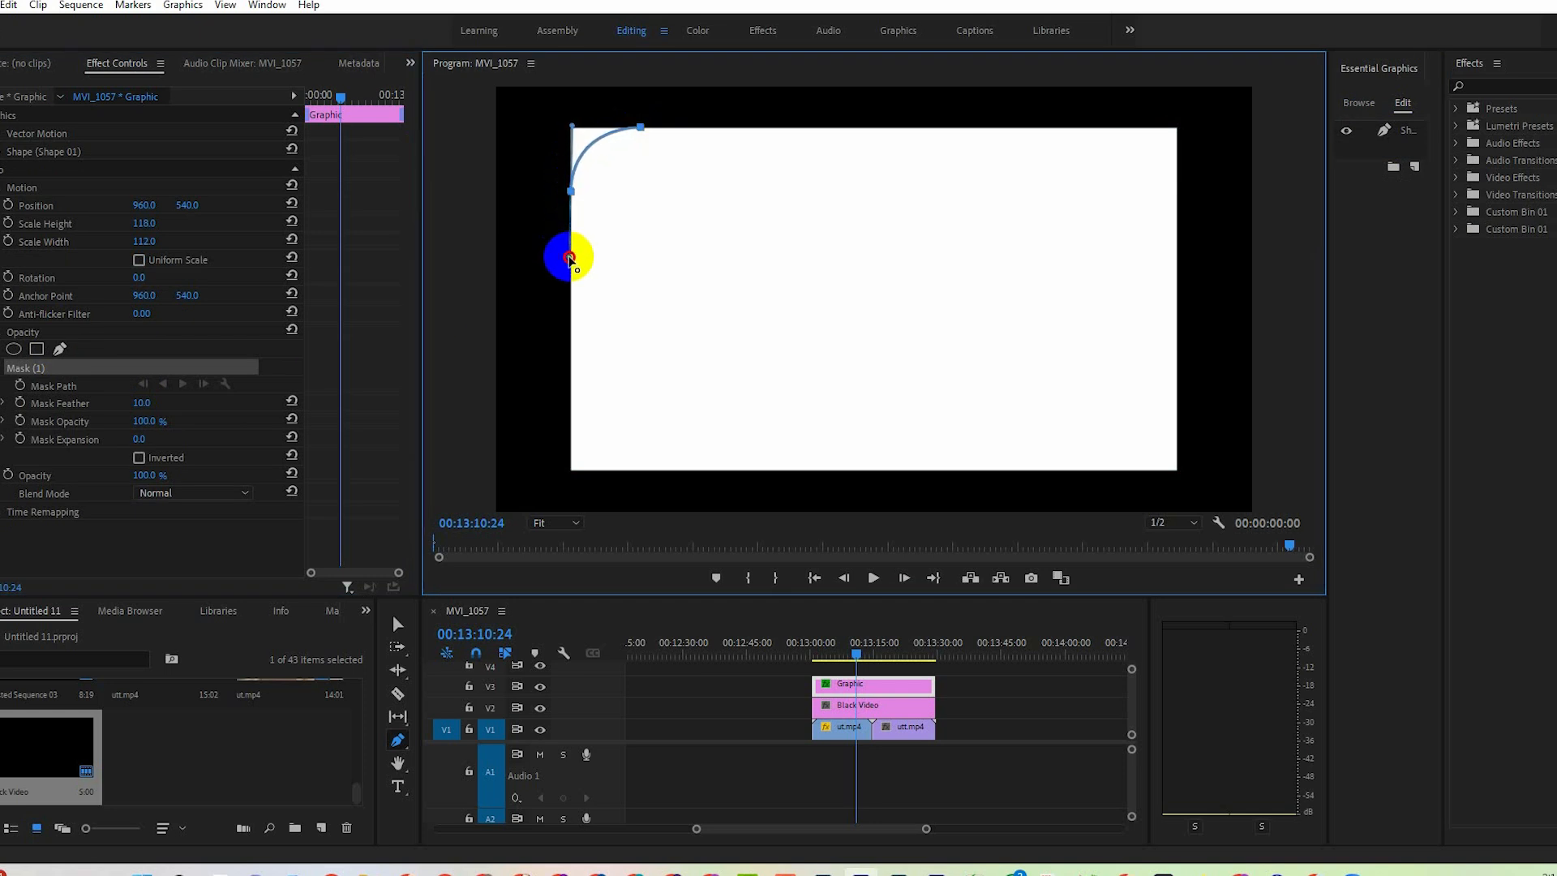
pyautogui.click(572, 401)
pyautogui.moveTo(651, 469); pyautogui.dragTo(735, 467)
pyautogui.click(1105, 469)
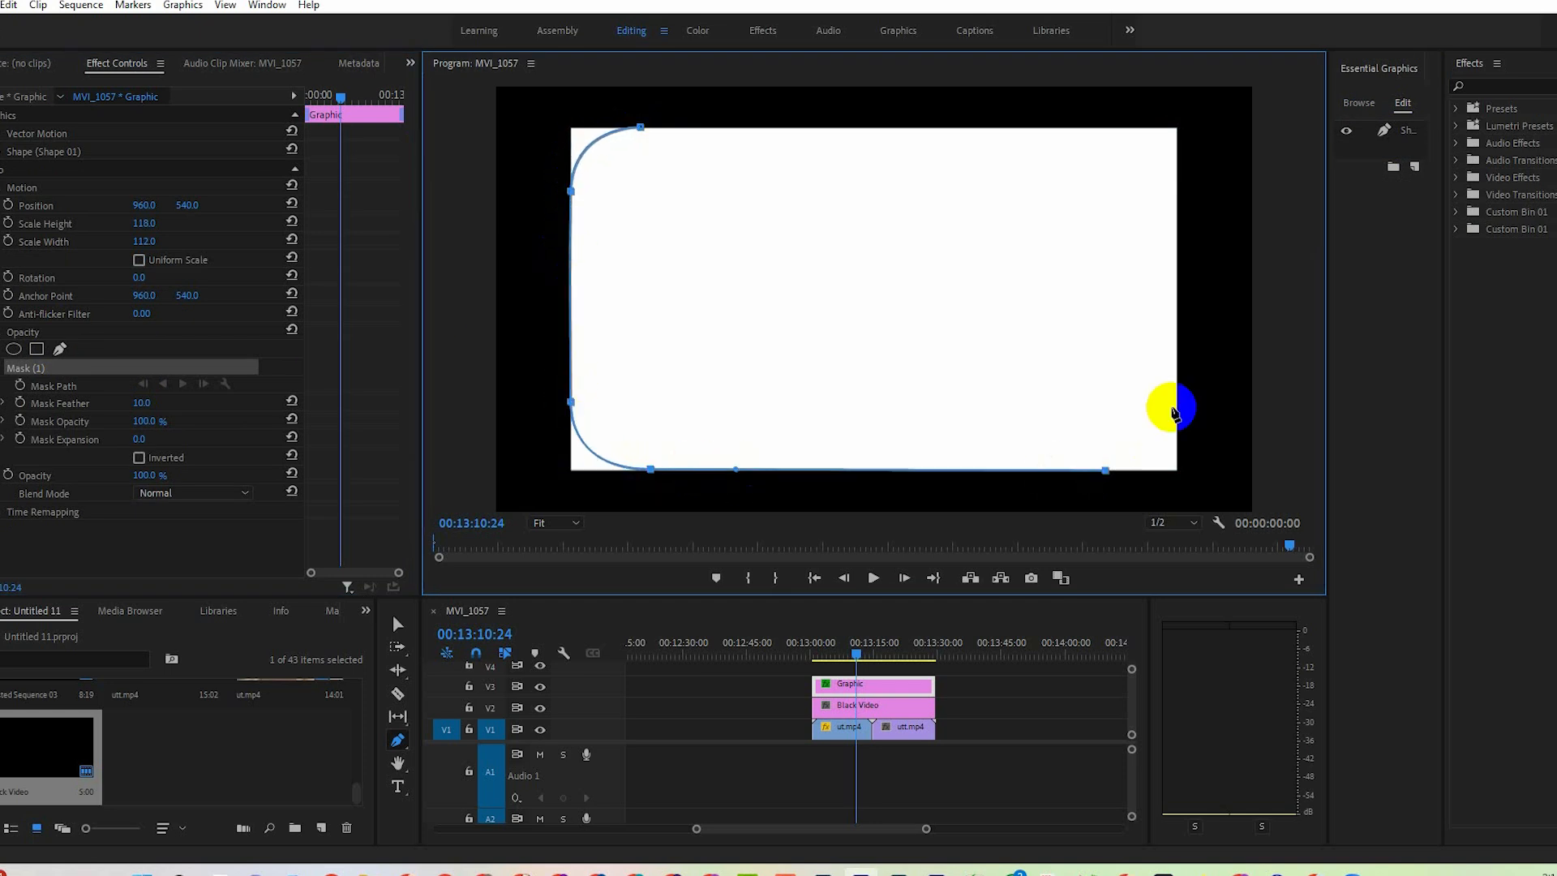
pyautogui.moveTo(1177, 383); pyautogui.dragTo(1177, 305)
pyautogui.click(1174, 198)
pyautogui.moveTo(1097, 128); pyautogui.dragTo(1014, 130)
pyautogui.click(637, 131)
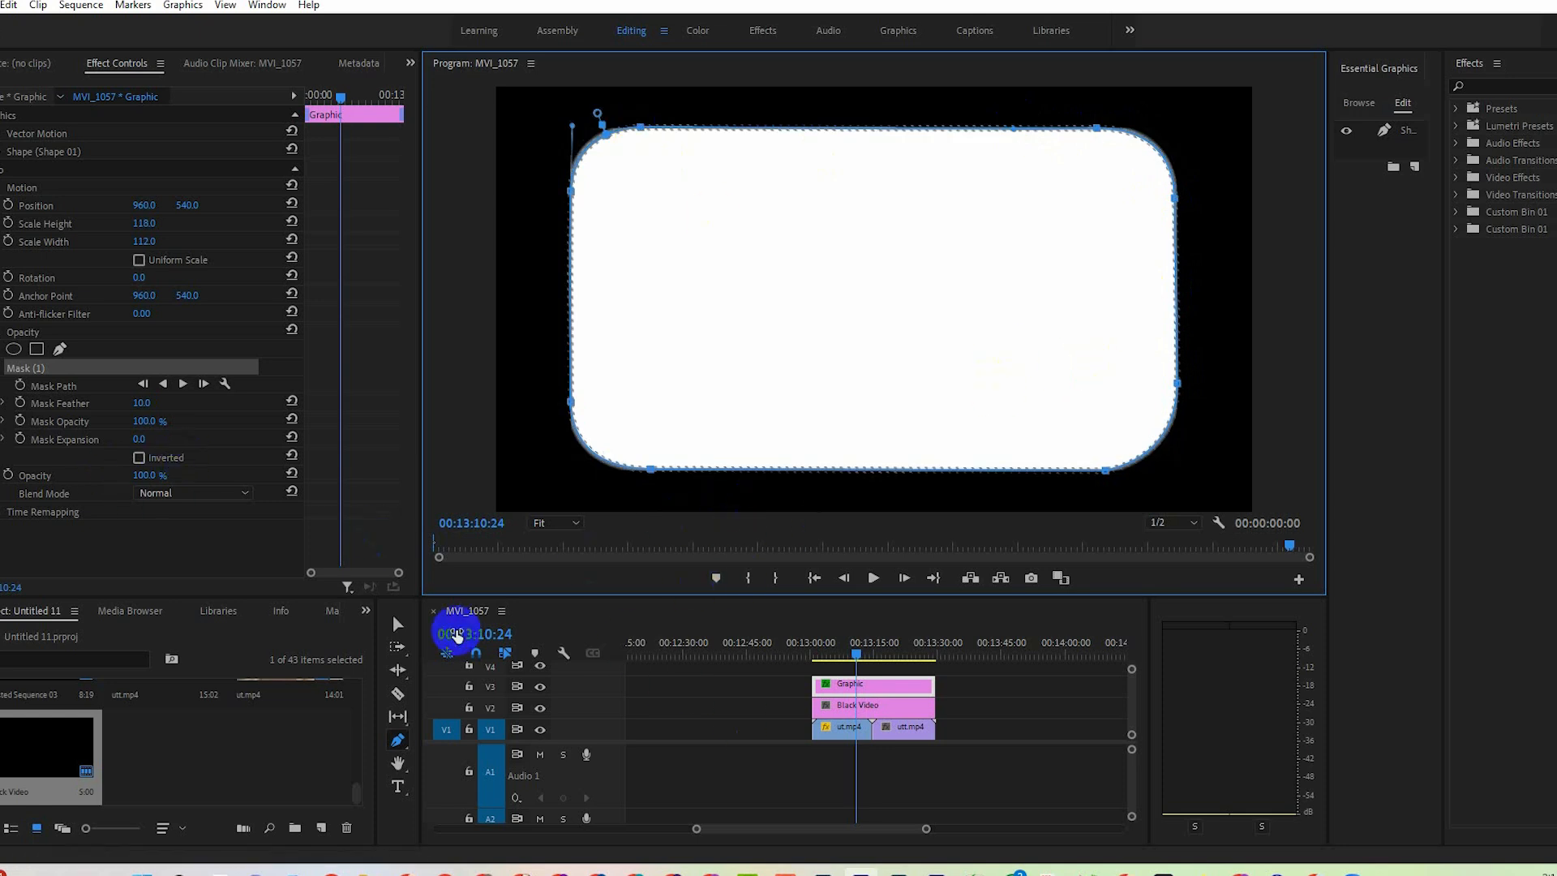
# Nest the rectangle's graphic clip and the black video together as Nested Sequence 04.
pyautogui.click(398, 624)
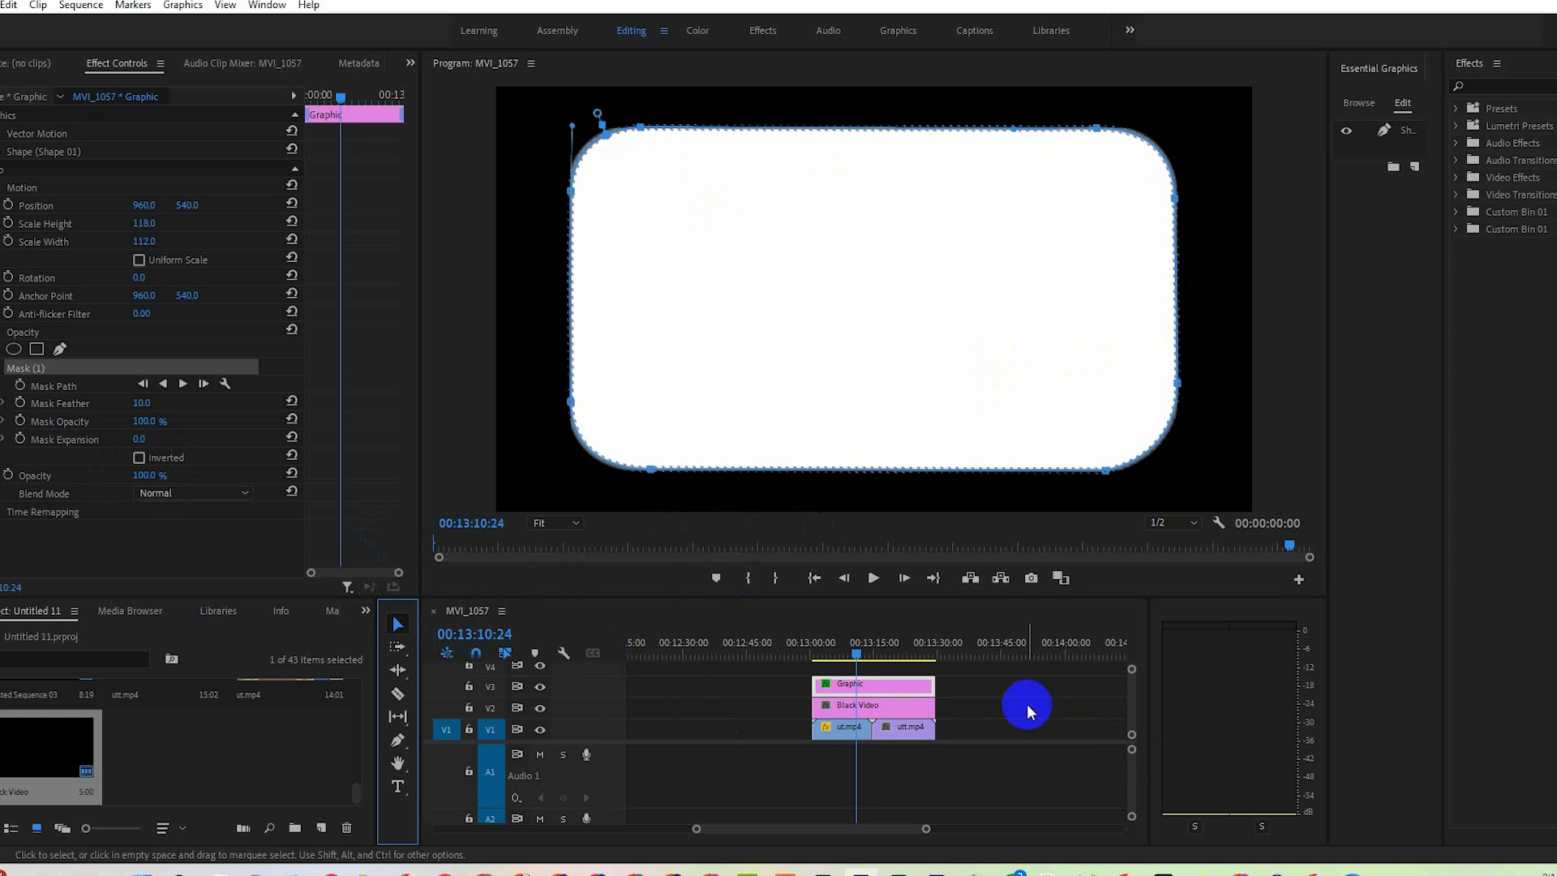
pyautogui.click(932, 697)
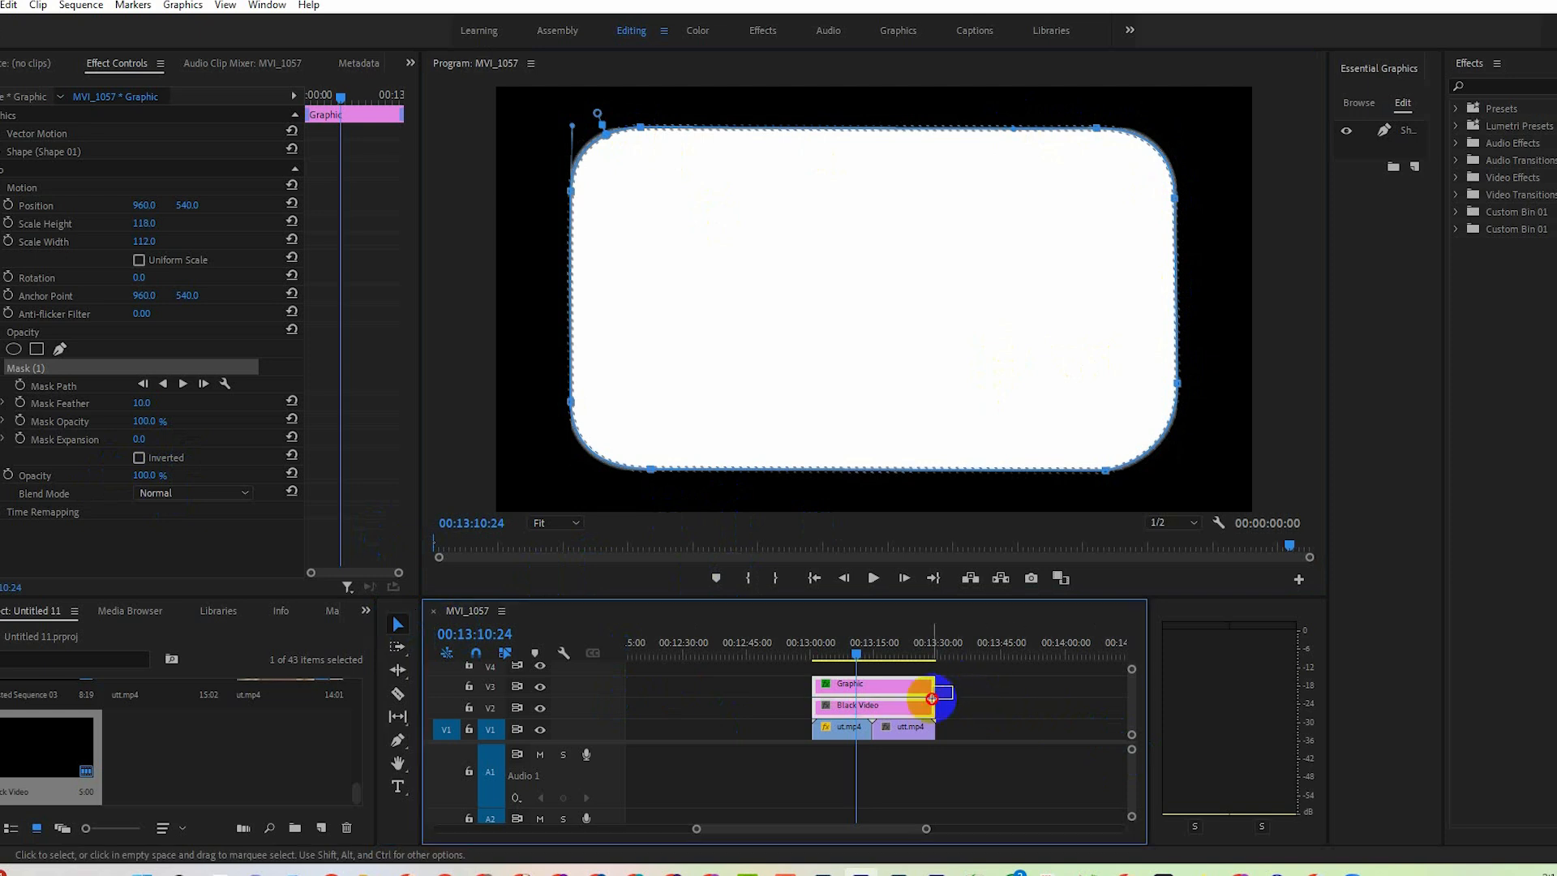
pyautogui.moveTo(931, 697); pyautogui.dragTo(908, 708)
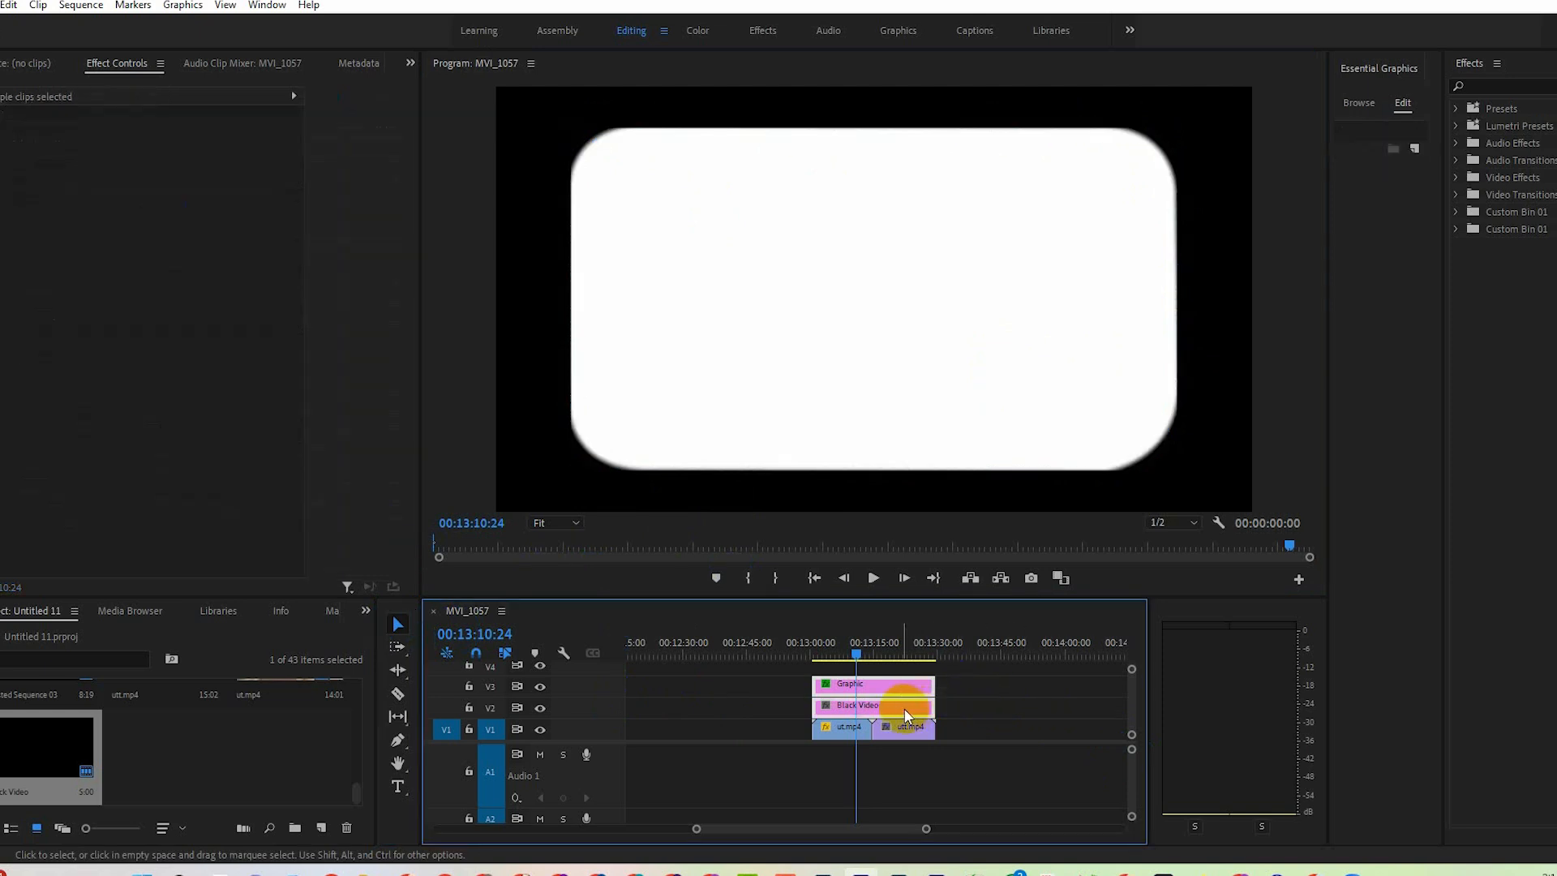
pyautogui.click(1226, 401)
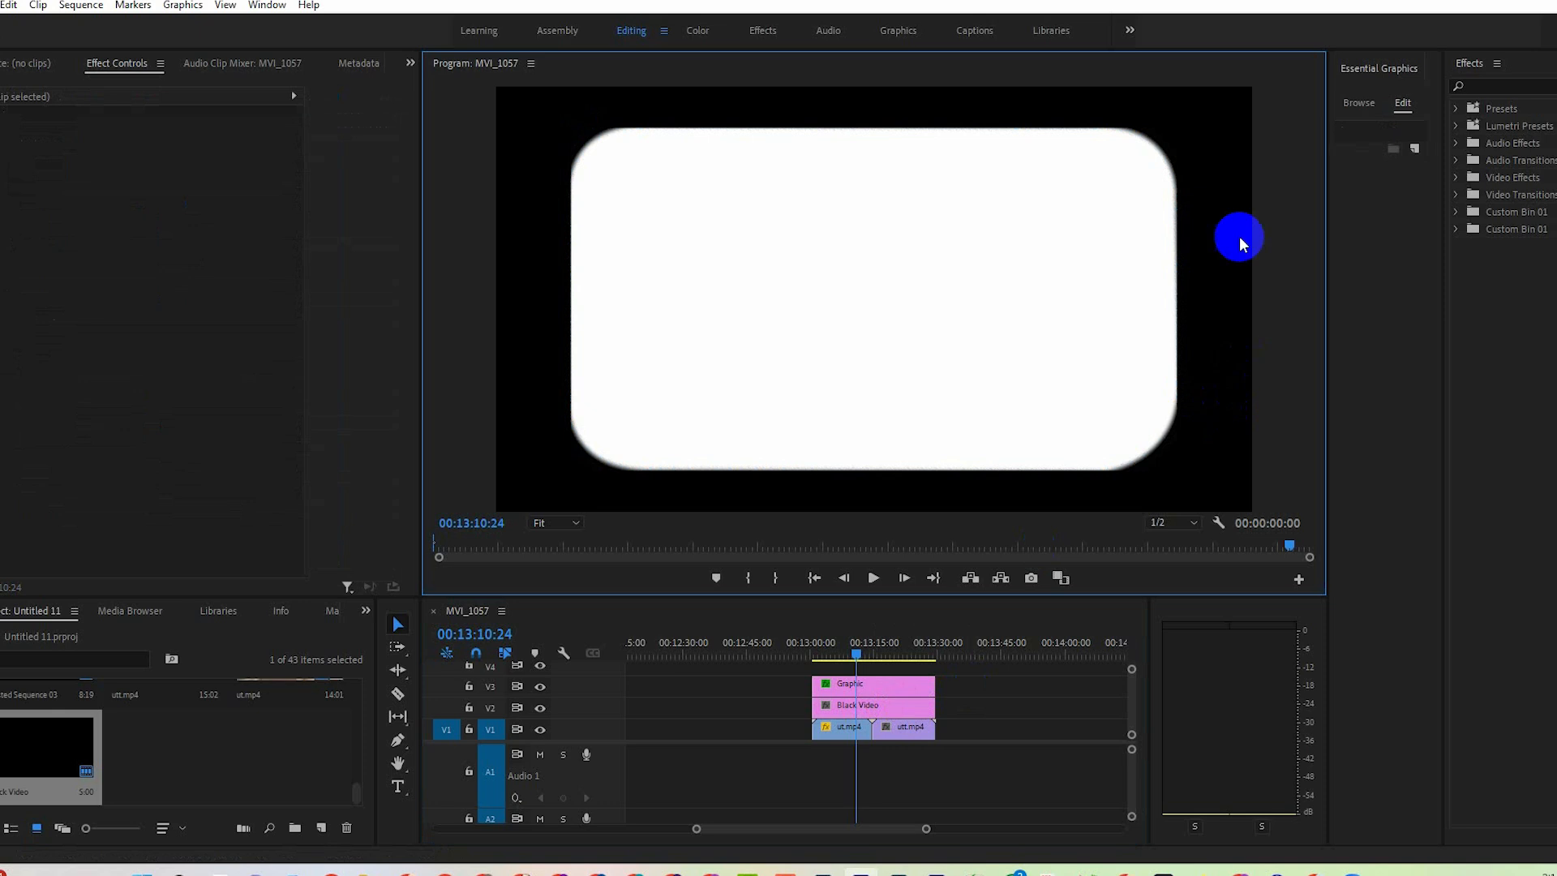
pyautogui.moveTo(940, 697); pyautogui.dragTo(943, 699)
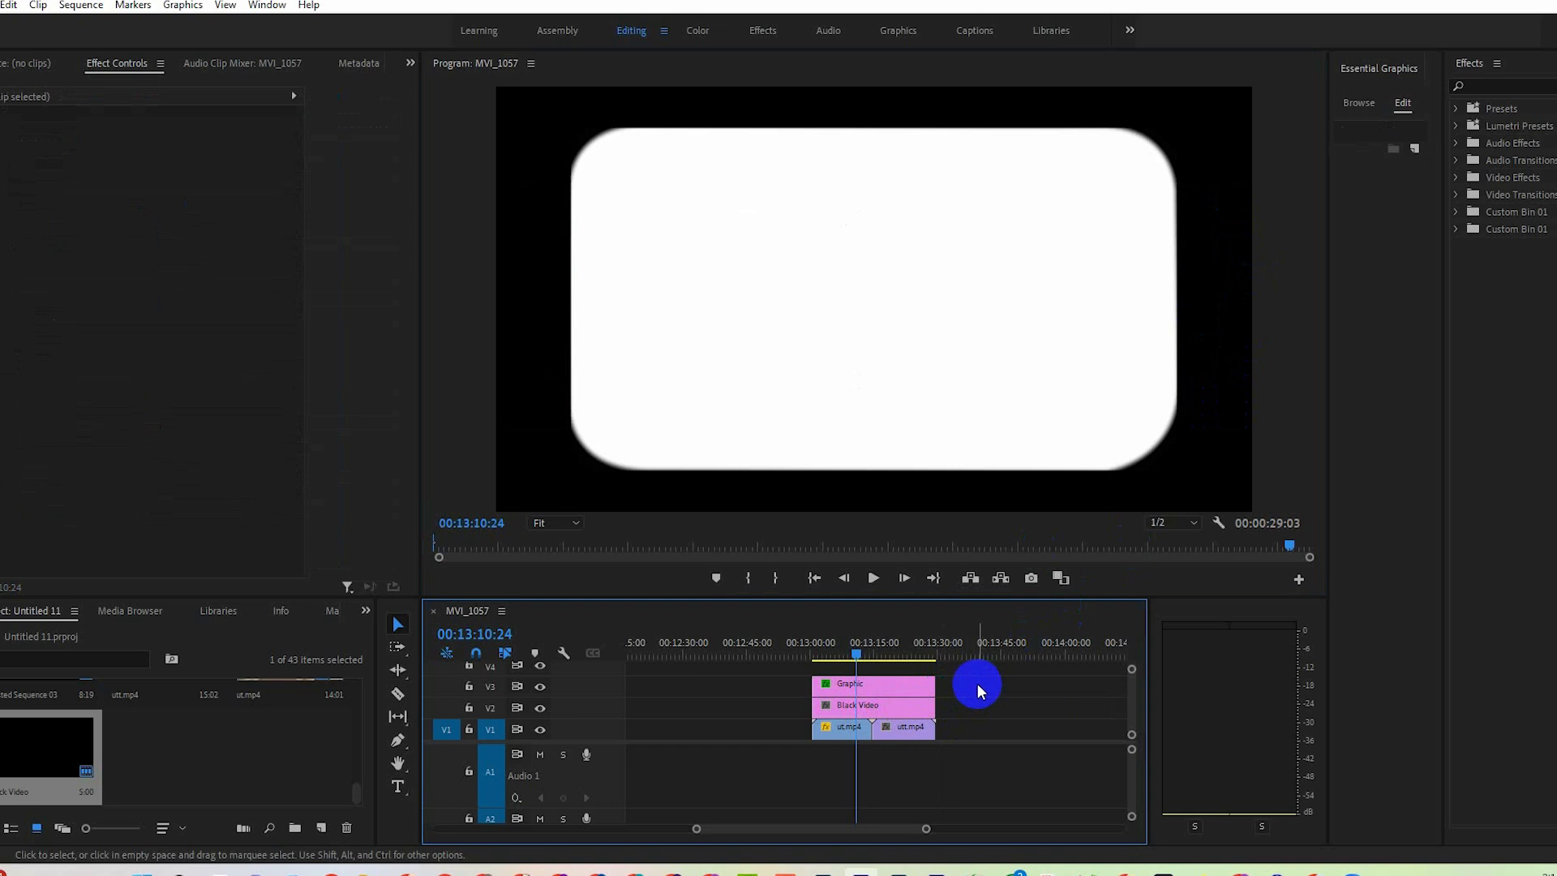
pyautogui.moveTo(994, 669); pyautogui.dragTo(815, 722)
pyautogui.rightClick(919, 697)
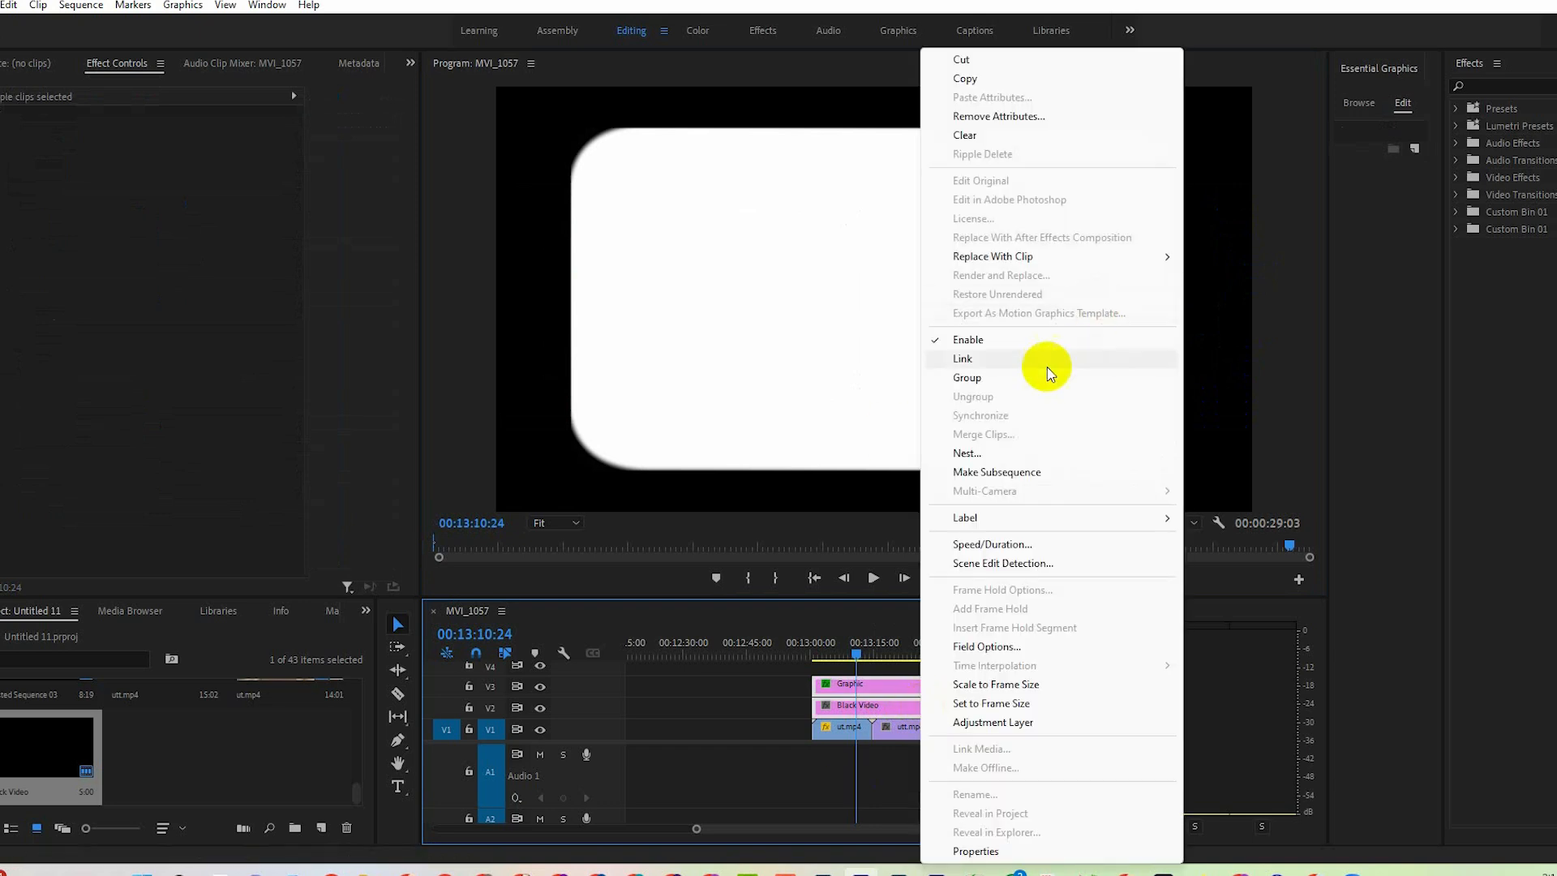
pyautogui.click(1002, 461)
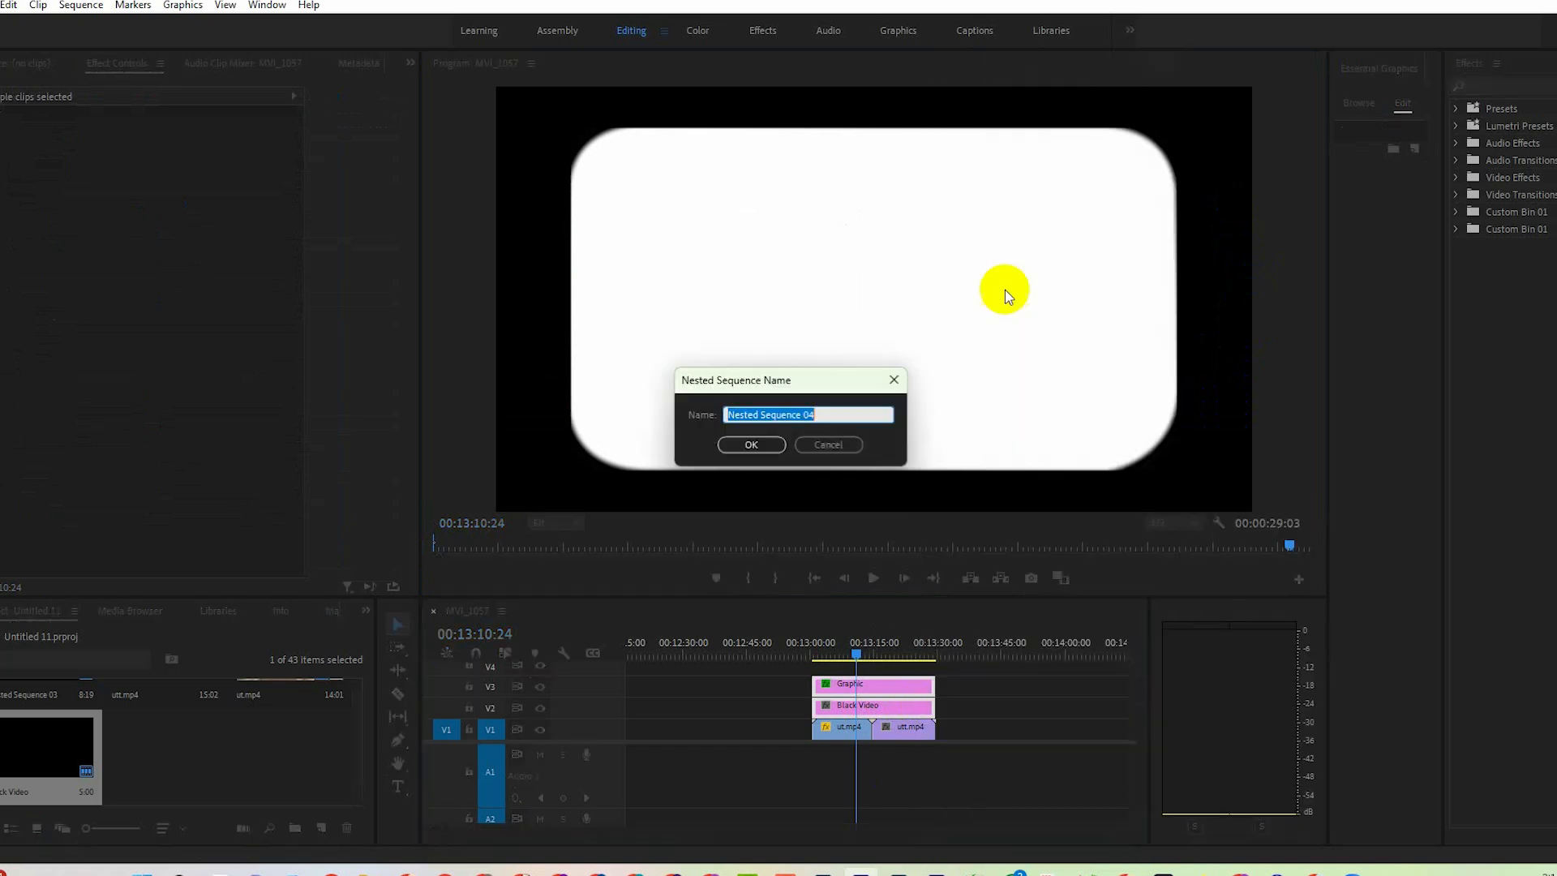
pyautogui.click(795, 446)
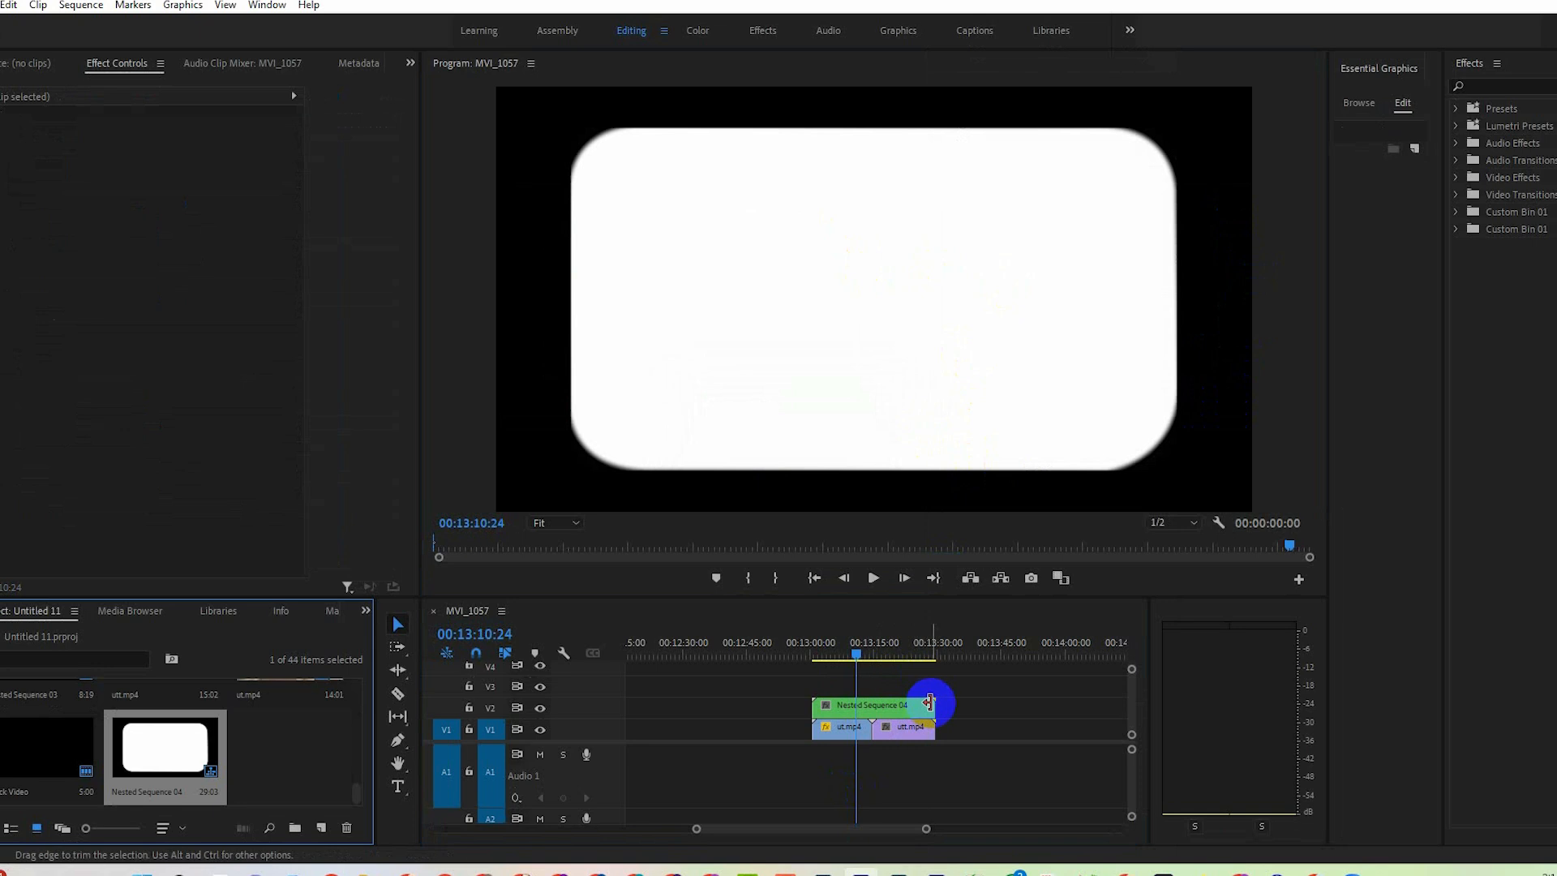
# Try the Screen blend mode on the nested sequence, settle on Multiply, and save the project.
pyautogui.rightClick(926, 703)
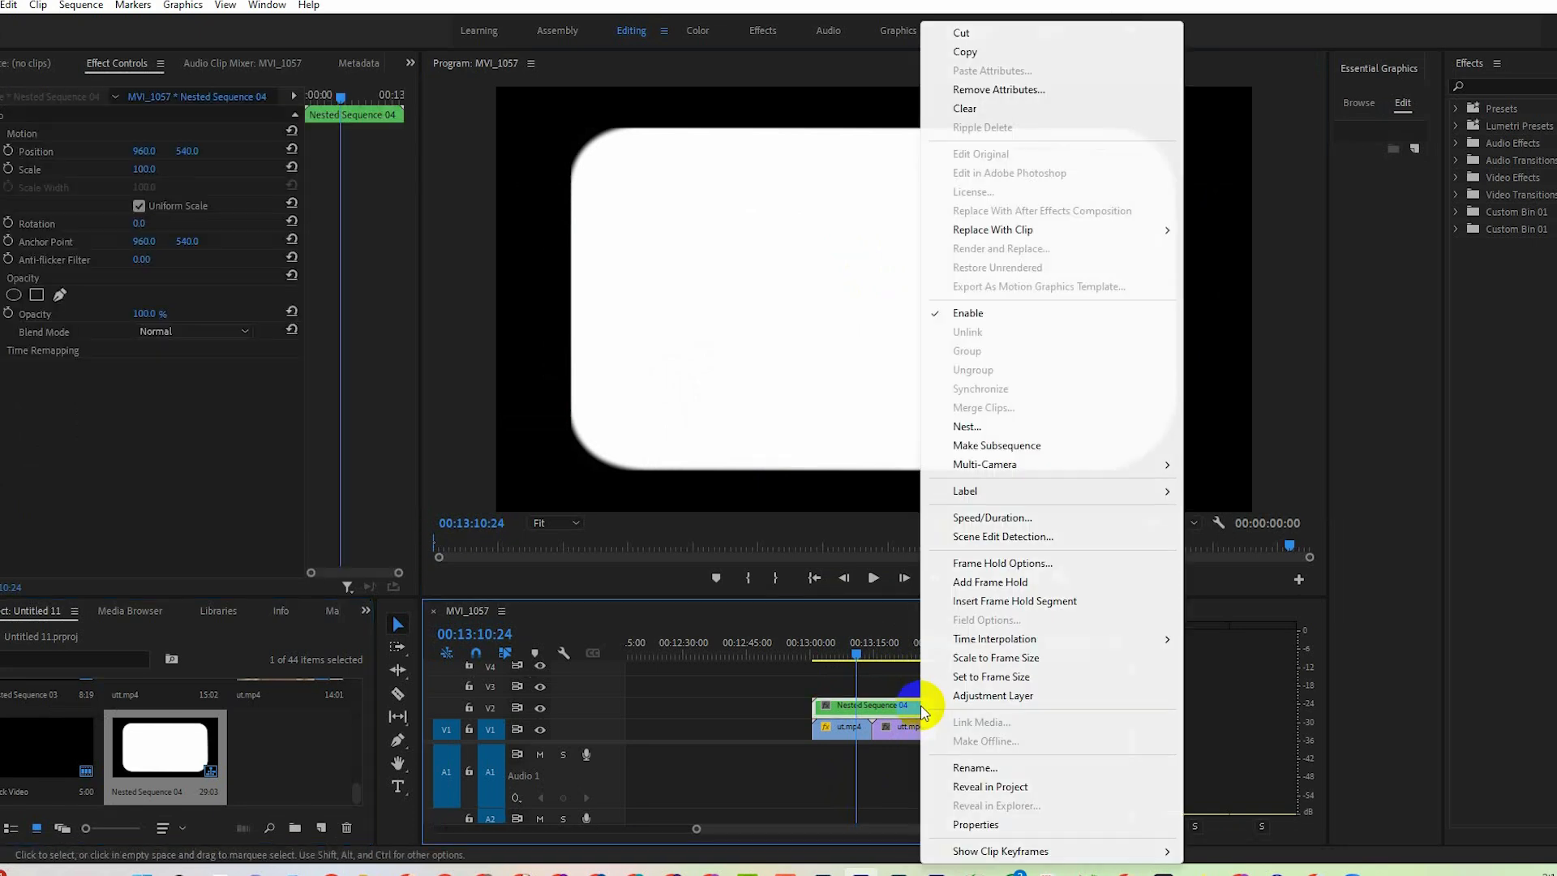
pyautogui.click(217, 333)
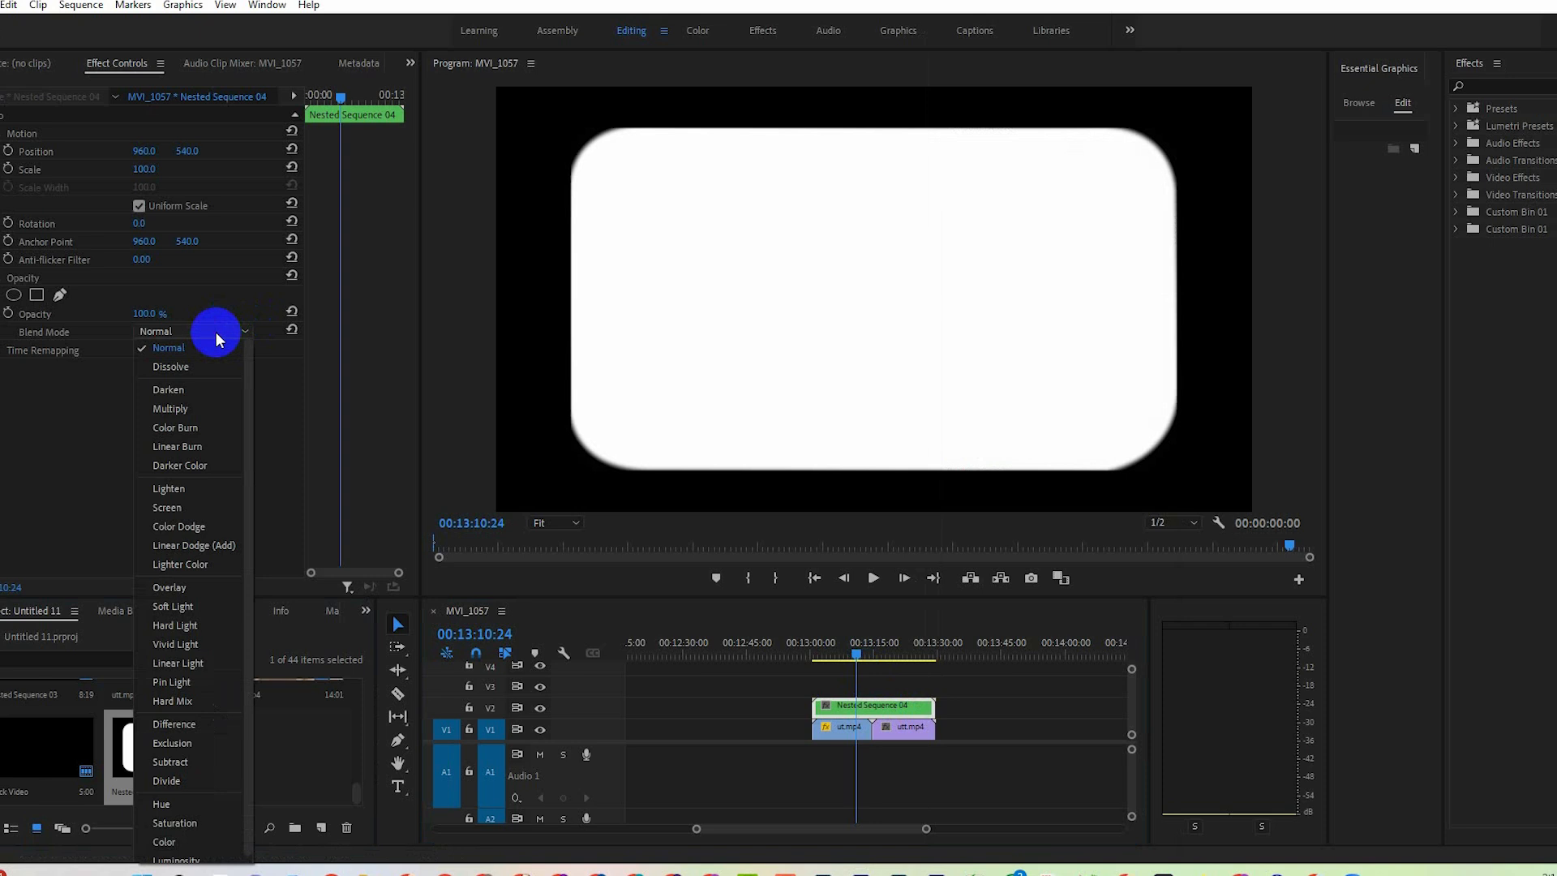
pyautogui.click(210, 508)
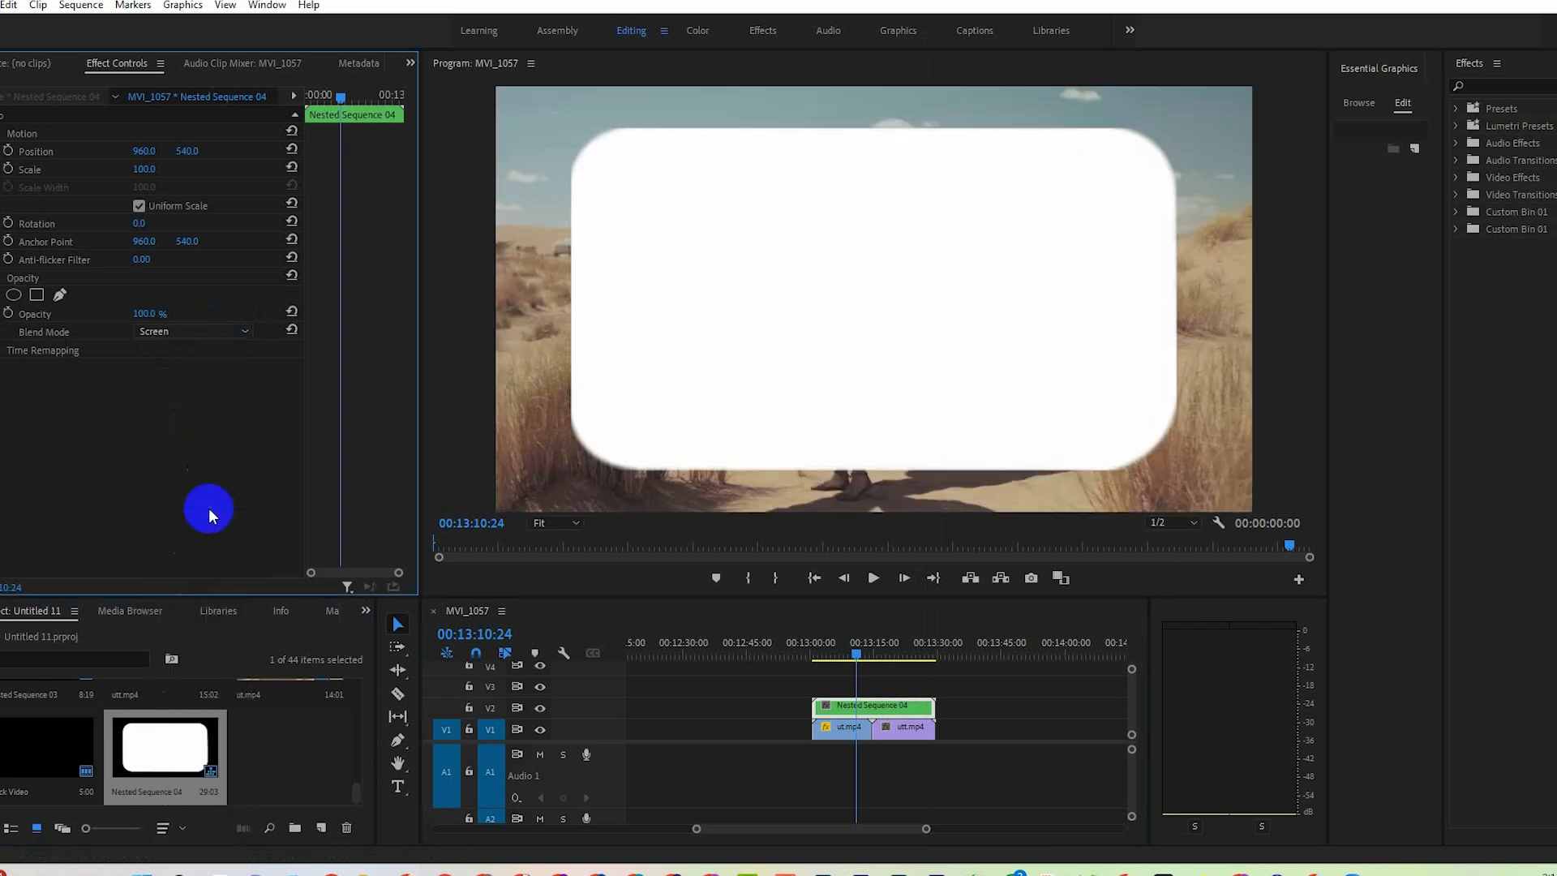
pyautogui.click(183, 339)
pyautogui.click(186, 401)
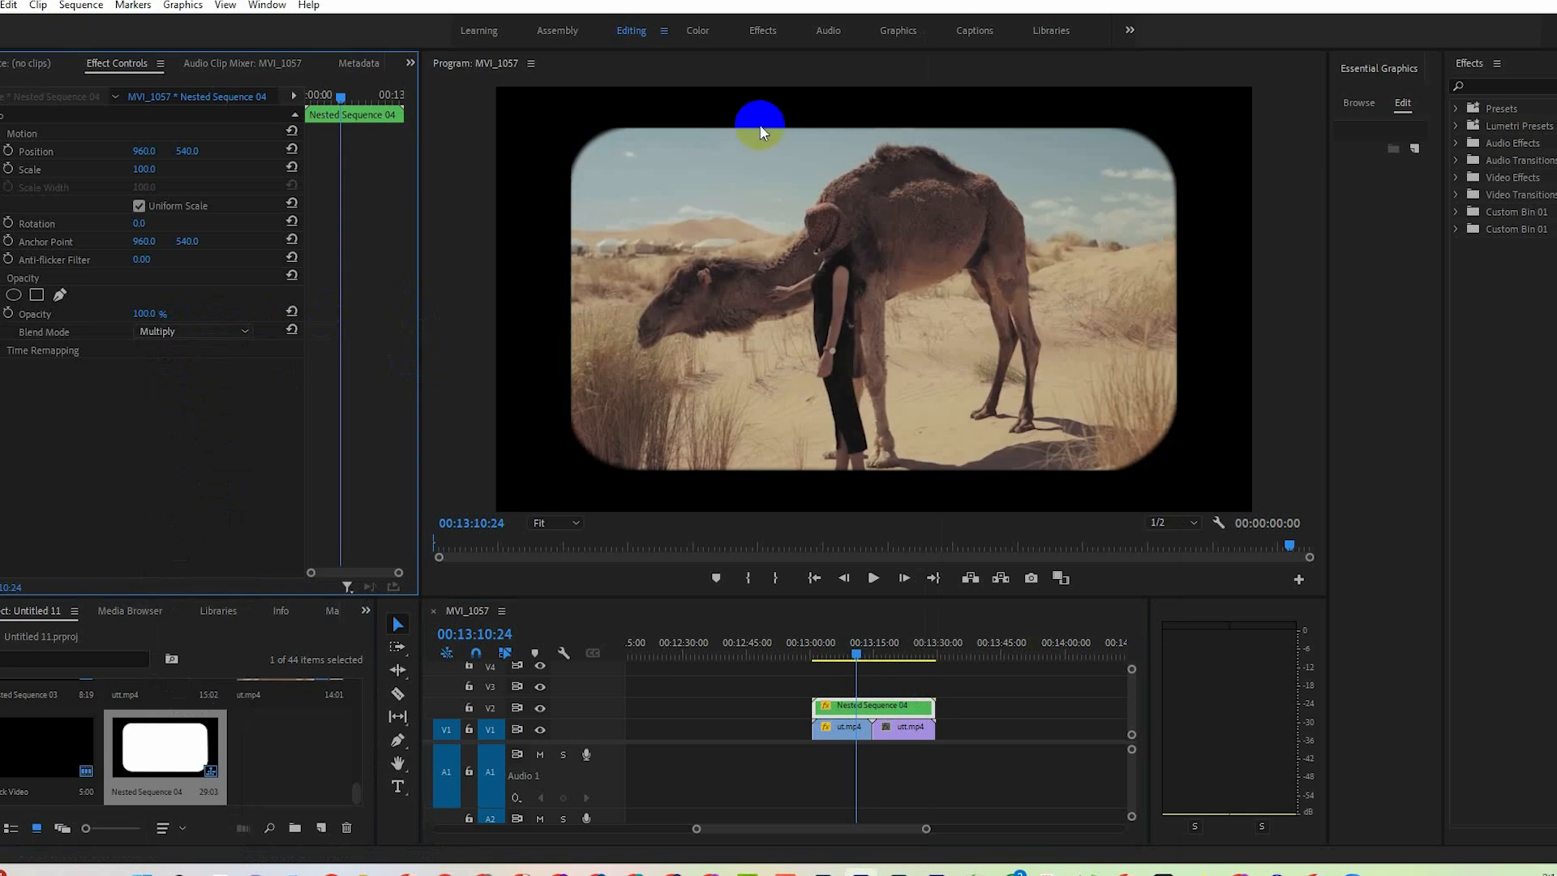
pyautogui.hotkey('ctrl', 's')
# Search the effects for "noise" and adjust the width of the results area.
pyautogui.click(1492, 87)
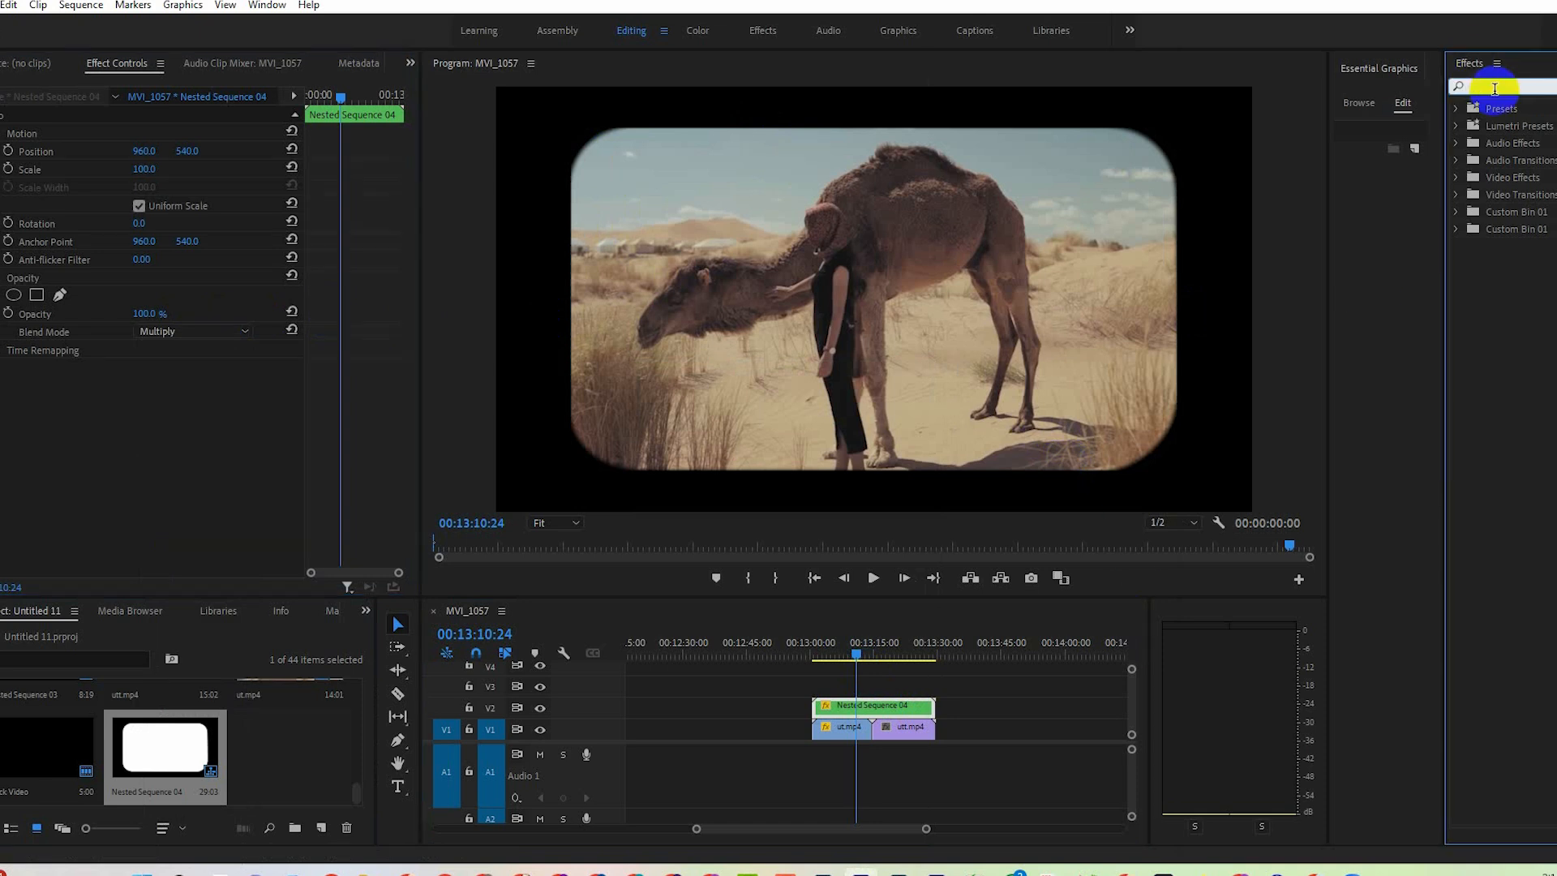
pyautogui.write('noise')
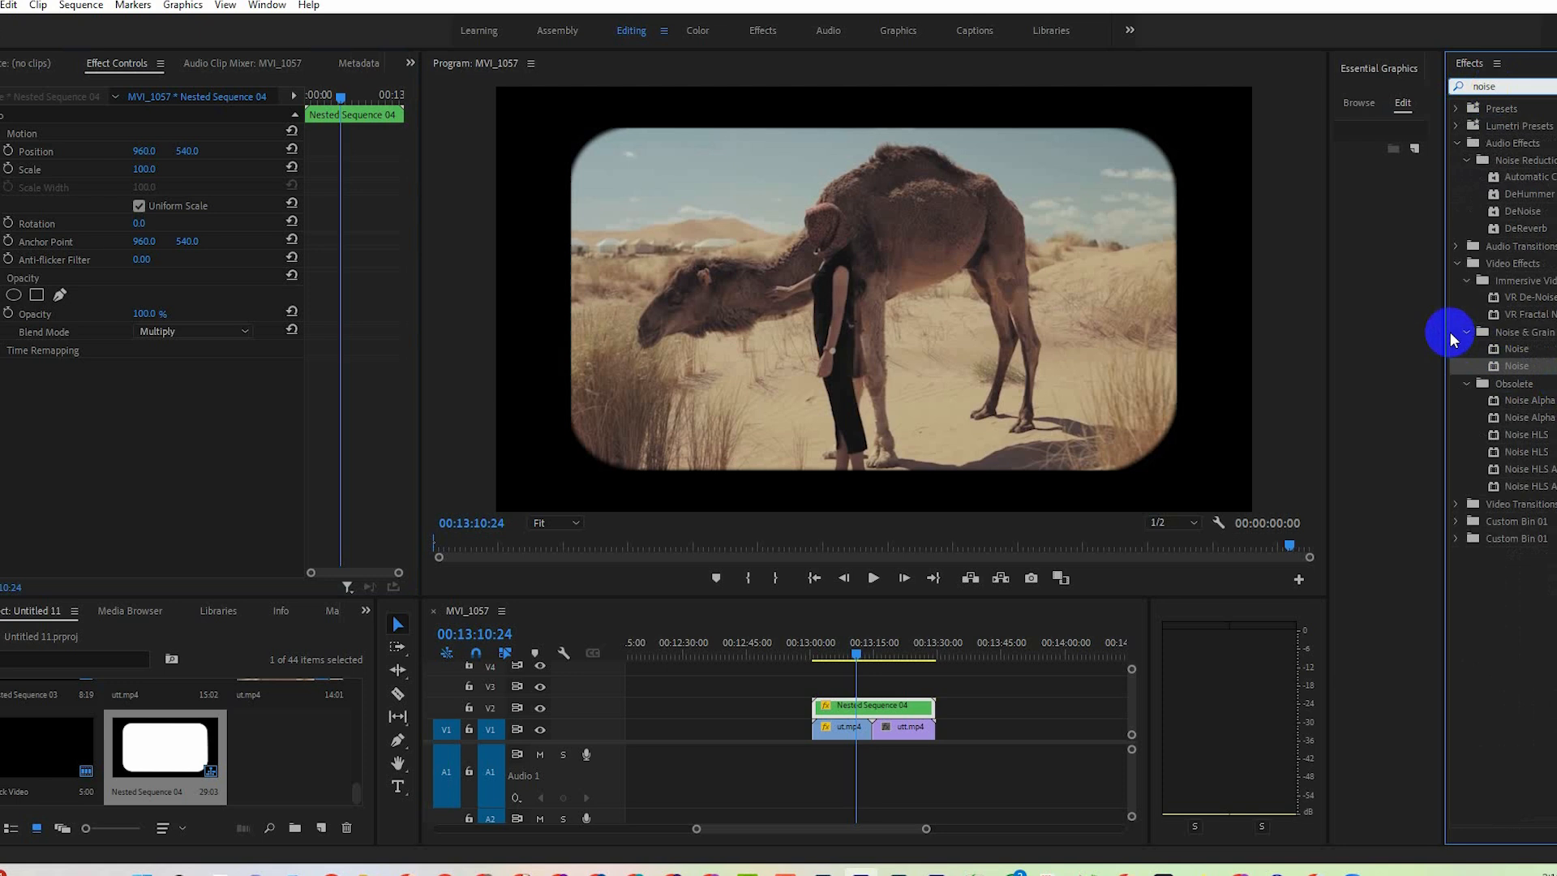
pyautogui.moveTo(1448, 338); pyautogui.dragTo(1241, 337)
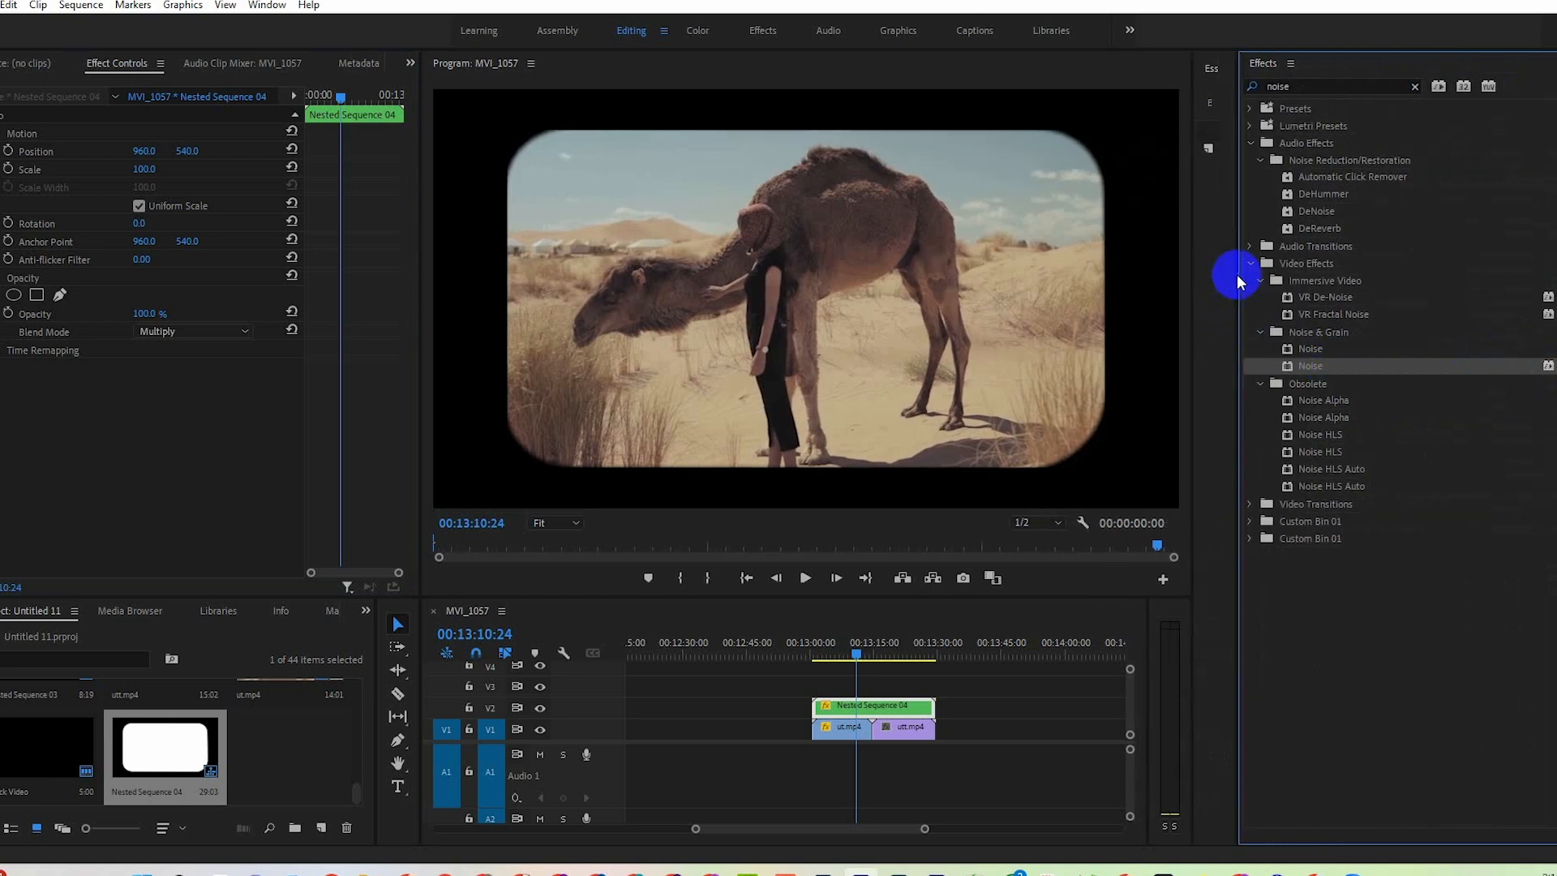
pyautogui.moveTo(1253, 278); pyautogui.dragTo(1437, 291)
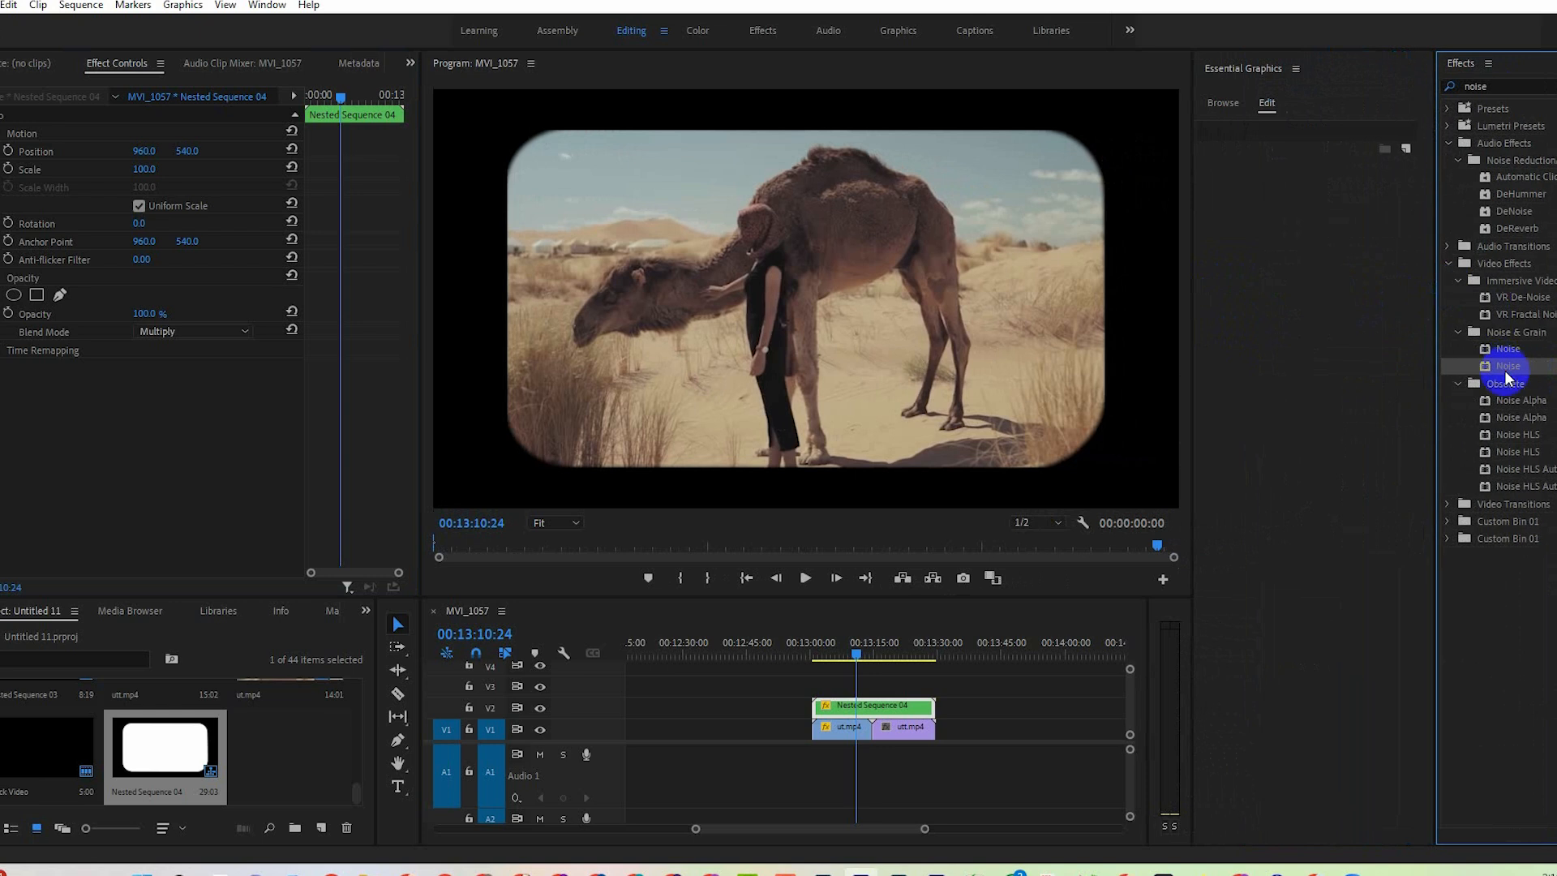
# Try the Noise effect on the nested sequence on V2, and undo it.
pyautogui.moveTo(1508, 367); pyautogui.dragTo(866, 706)
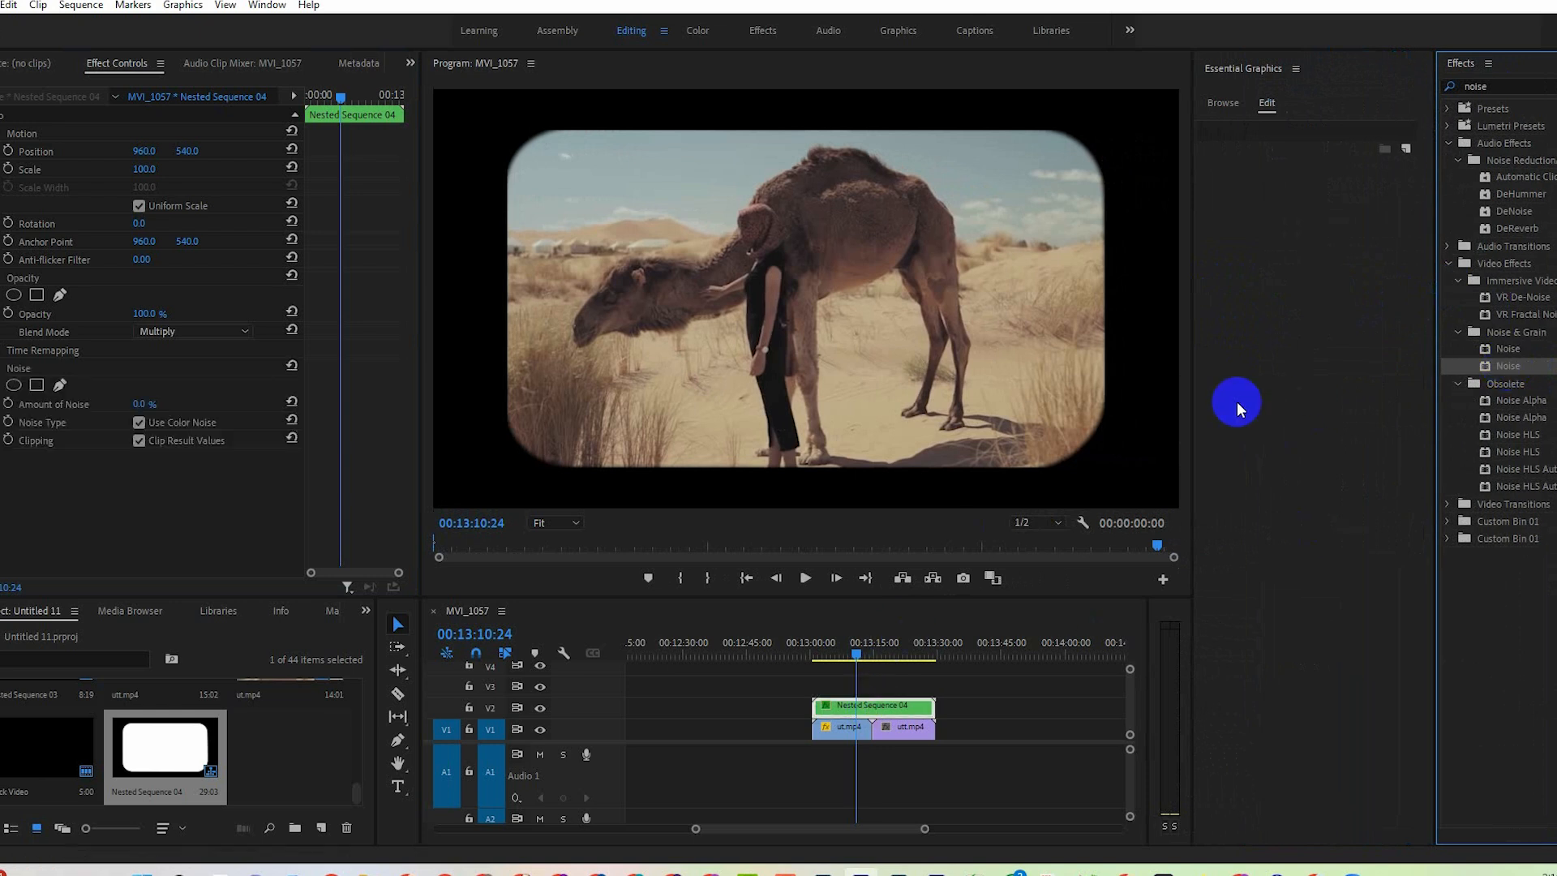
pyautogui.moveTo(1193, 369); pyautogui.dragTo(1290, 382)
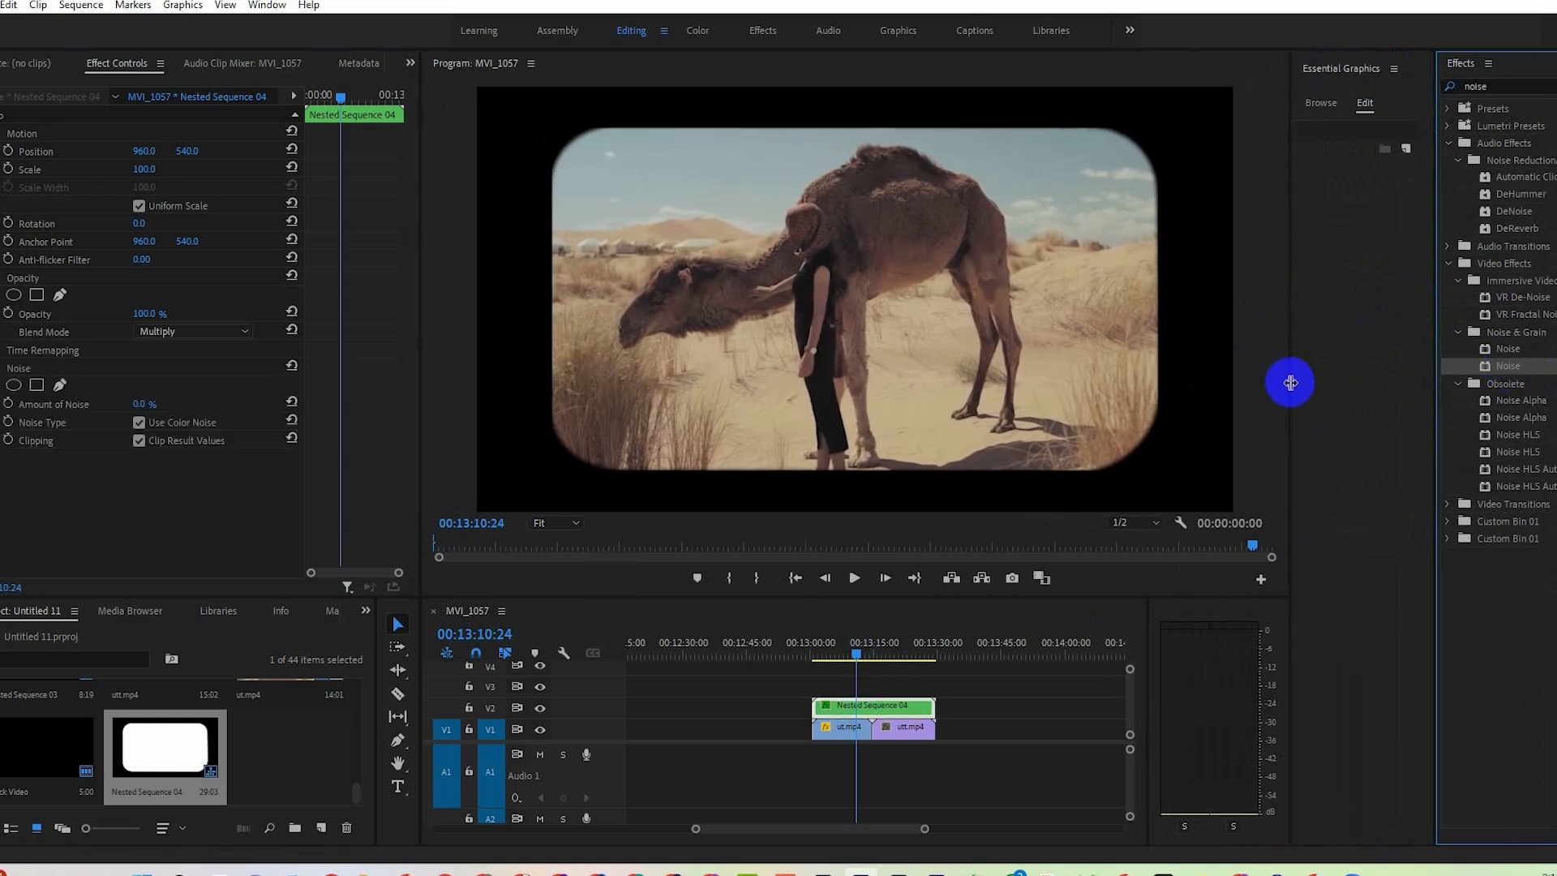
pyautogui.hotkey('ctrl', 'z')
# Apply the Noise video effect to the ut.mp4 and utt.mp4 clips on V1 and set the Amount of Noise to 7%.
pyautogui.moveTo(1525, 371); pyautogui.dragTo(847, 727)
pyautogui.moveTo(1516, 373); pyautogui.dragTo(908, 727)
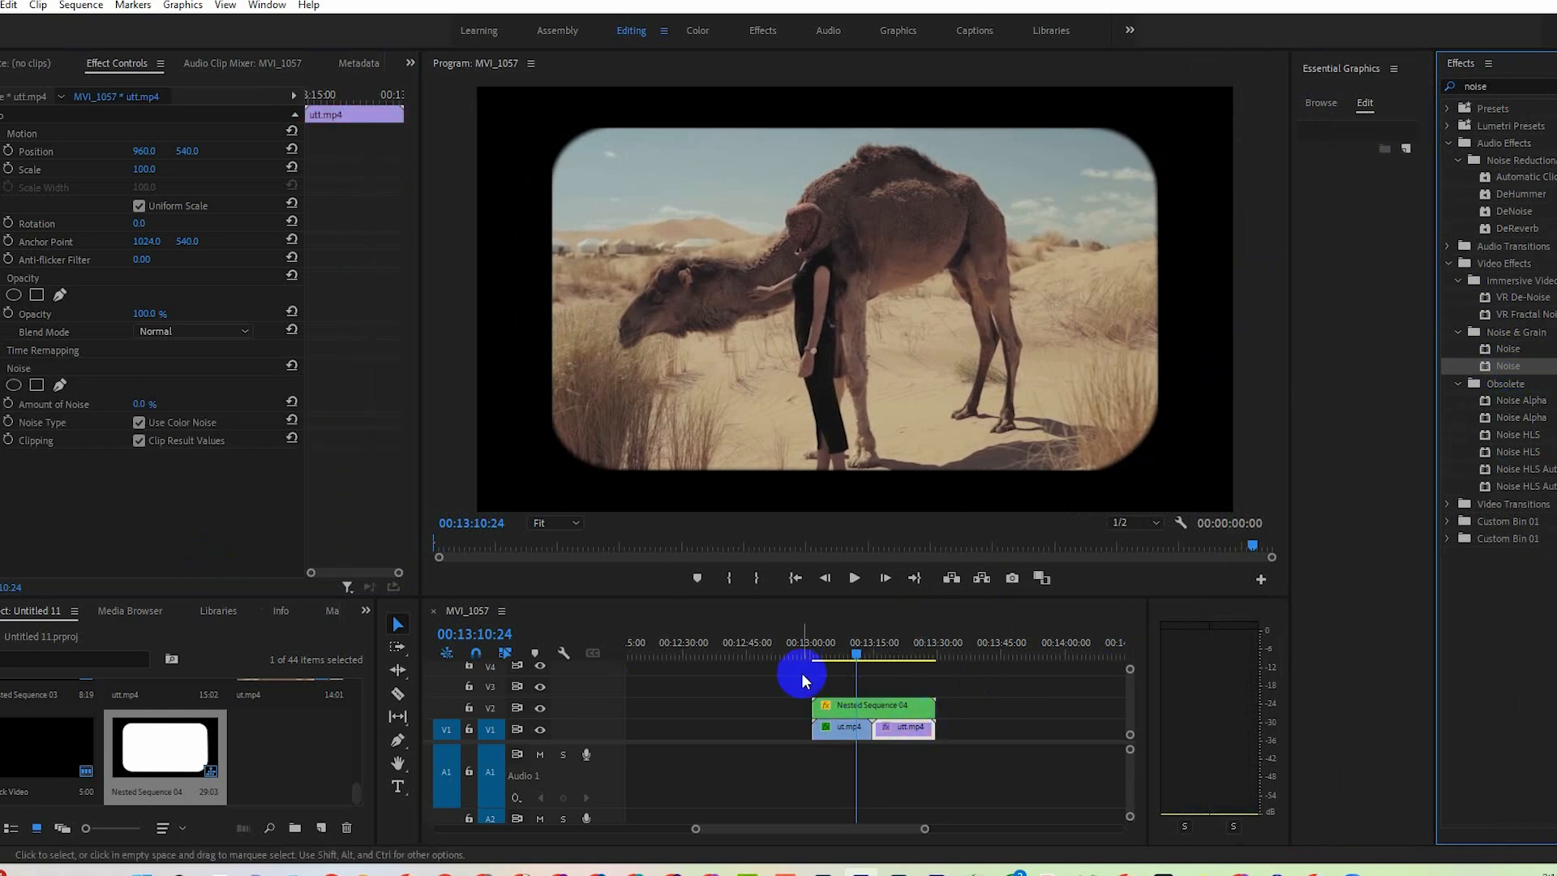
pyautogui.click(843, 726)
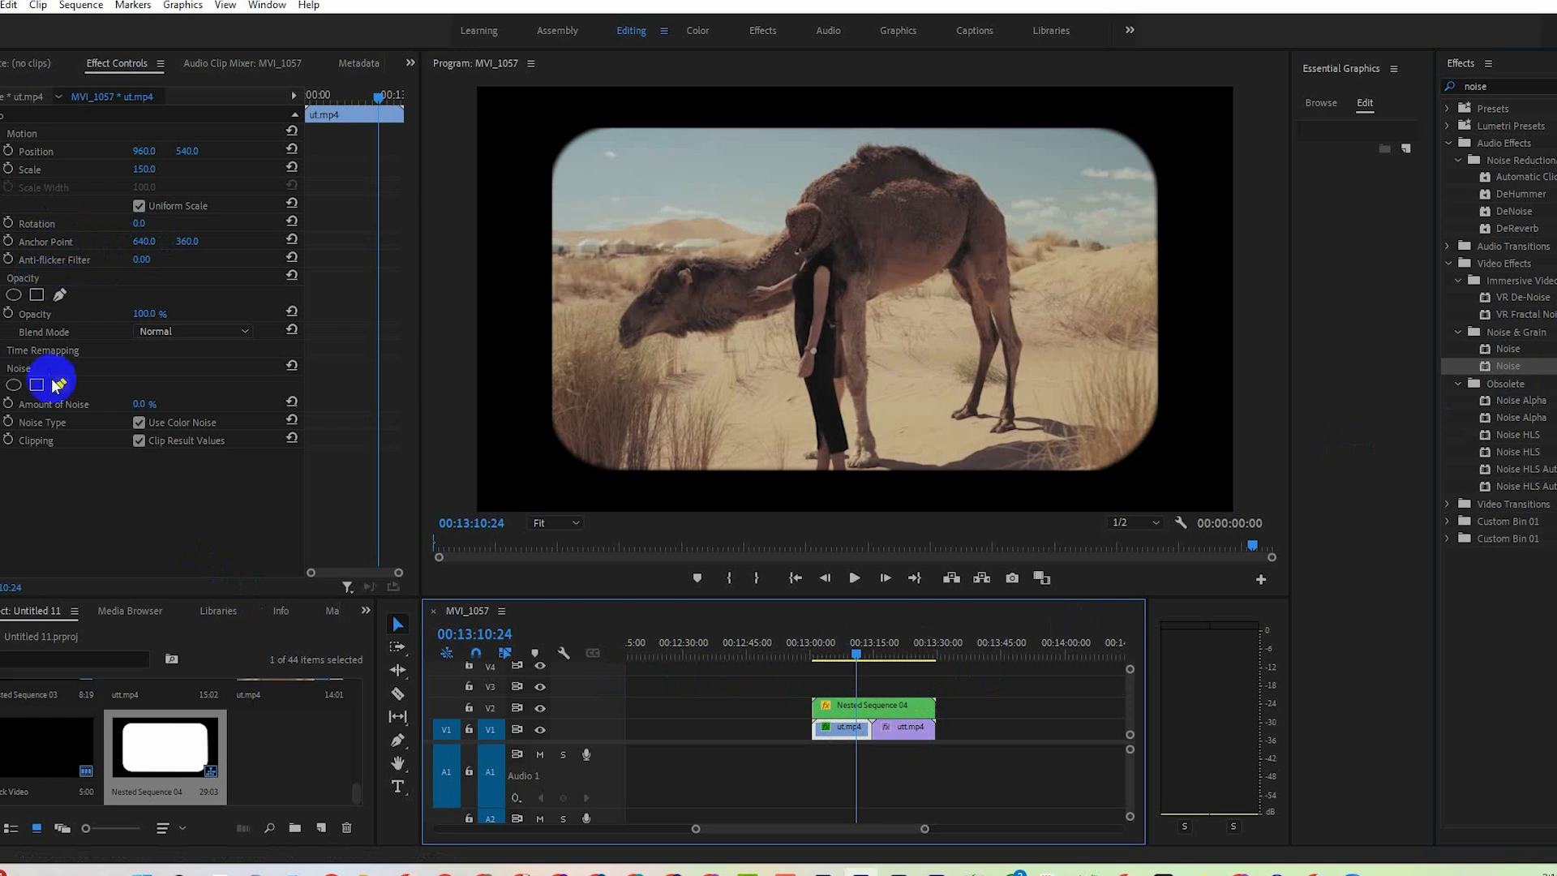
pyautogui.click(145, 401)
pyautogui.moveTo(147, 400); pyautogui.dragTo(156, 402)
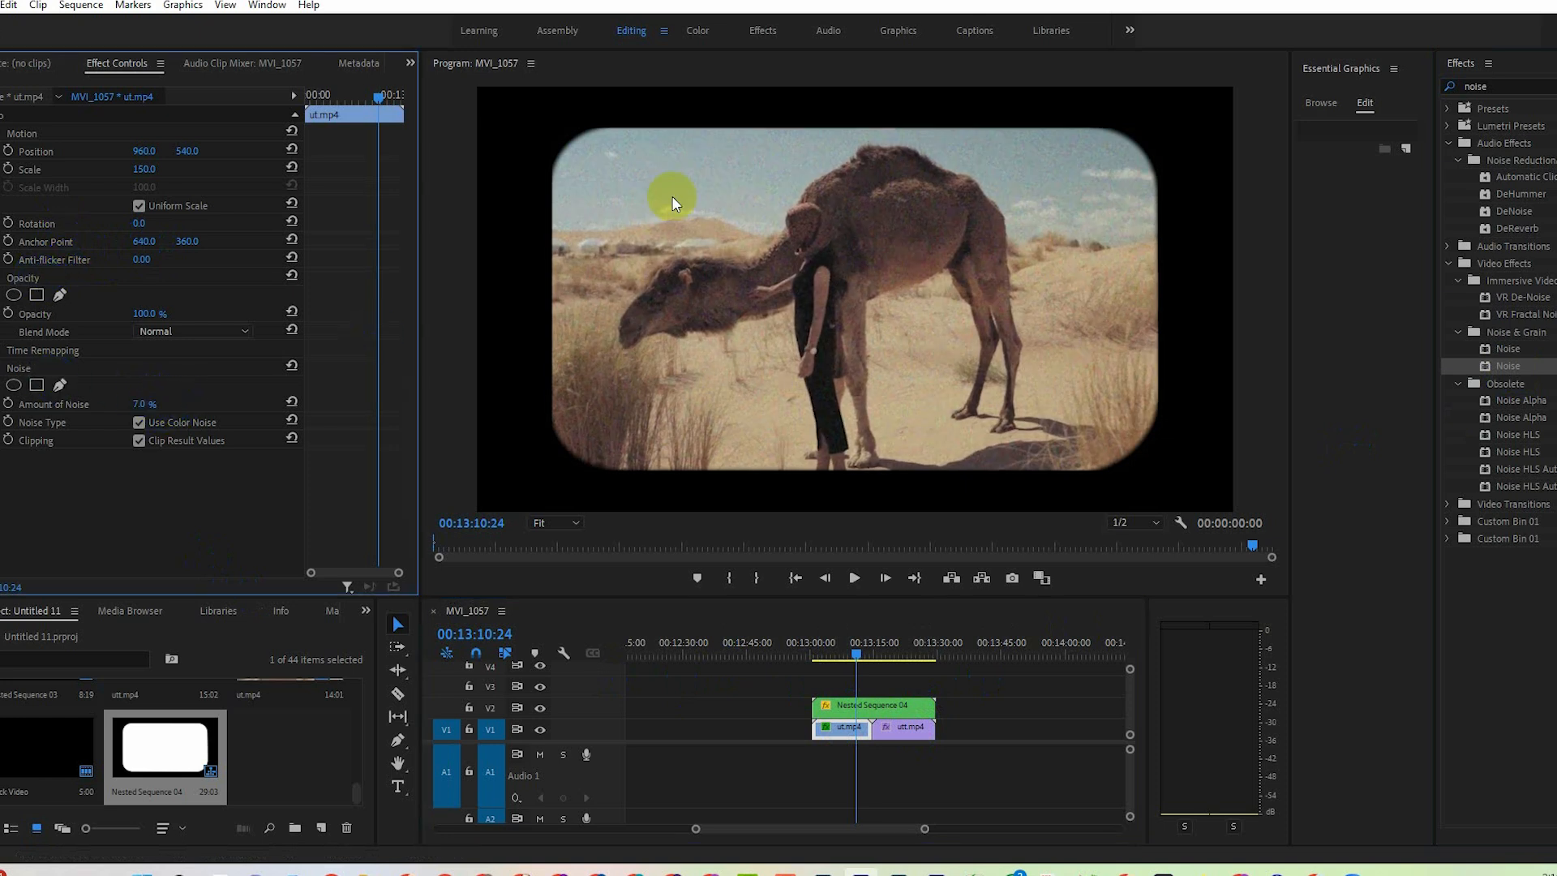
pyautogui.click(144, 405)
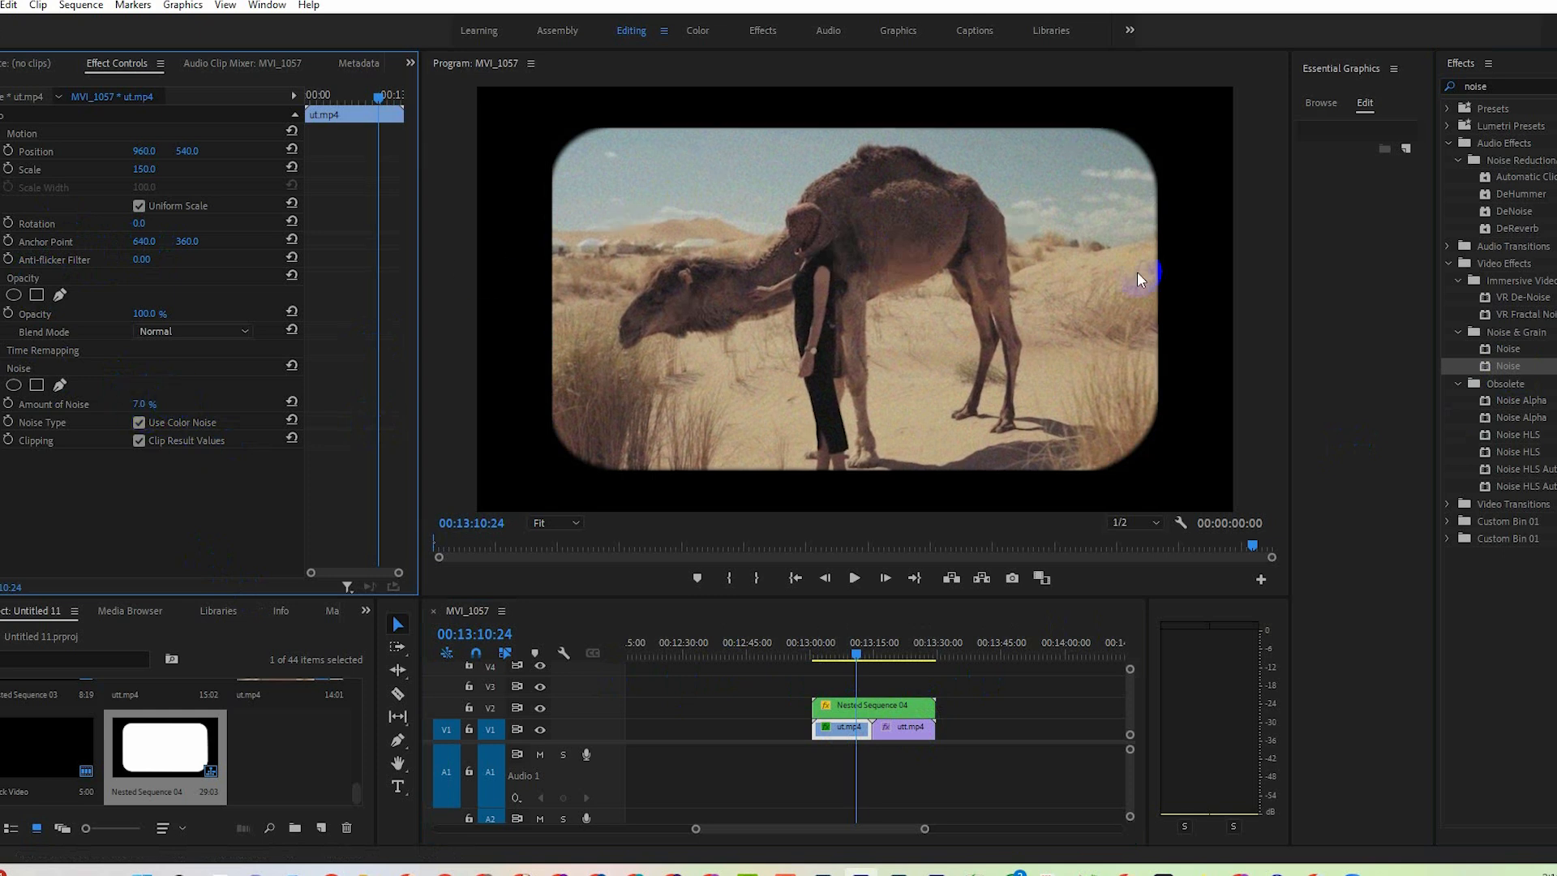
pyautogui.press('Return')
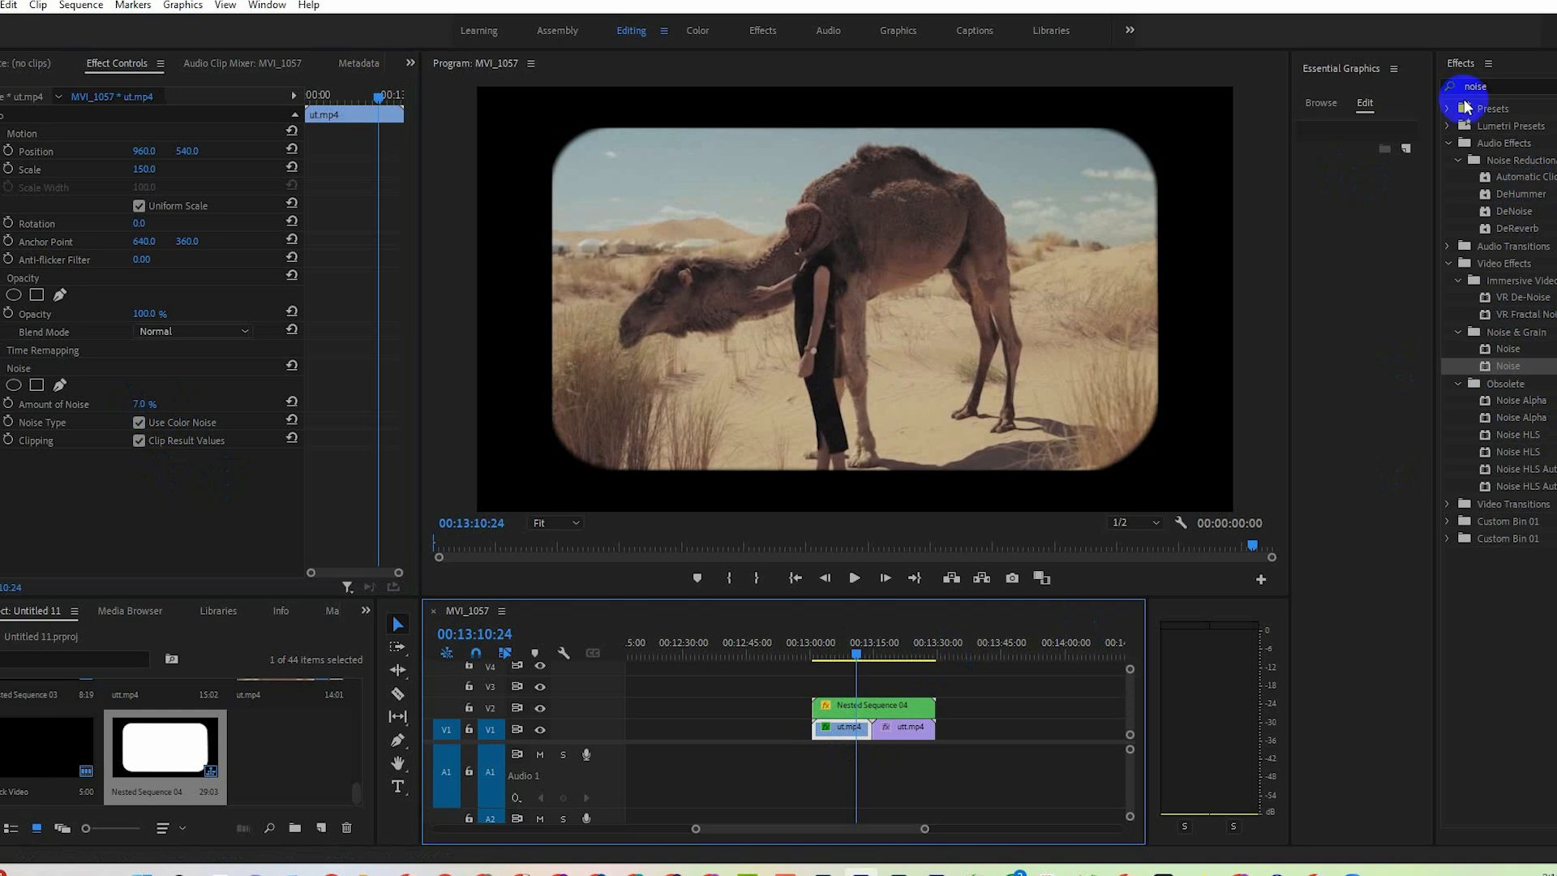
# Find the Gaussian Blur effect, apply it to the ut.mp4 and utt.mp4 clips, and set ut.mp4's Blurriness to 4.
pyautogui.click(1491, 87)
pyautogui.write('gauss')
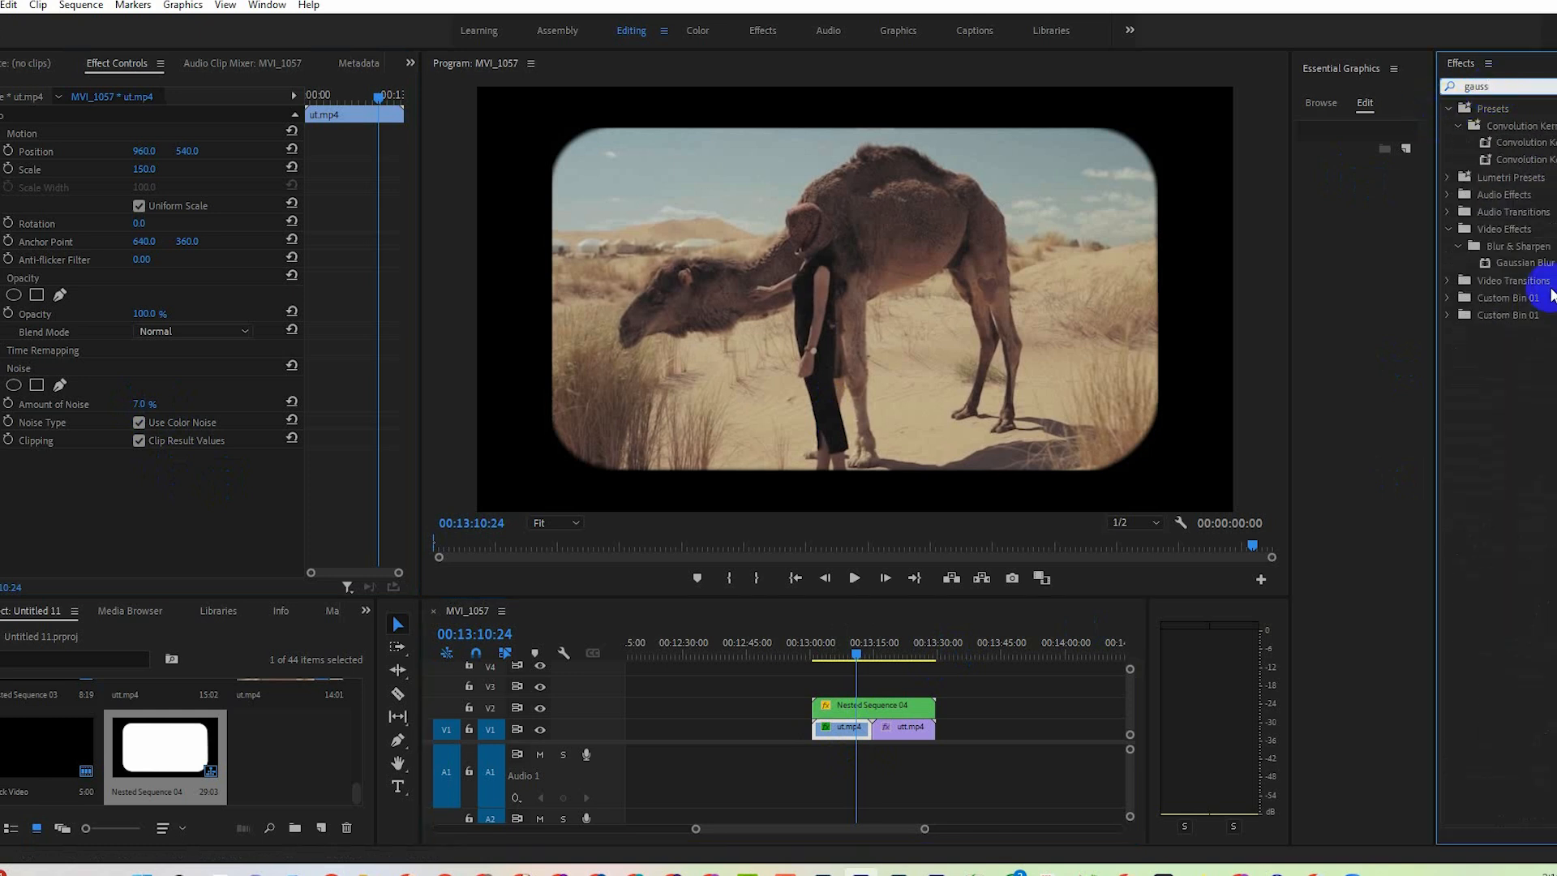
pyautogui.moveTo(1524, 262); pyautogui.dragTo(843, 728)
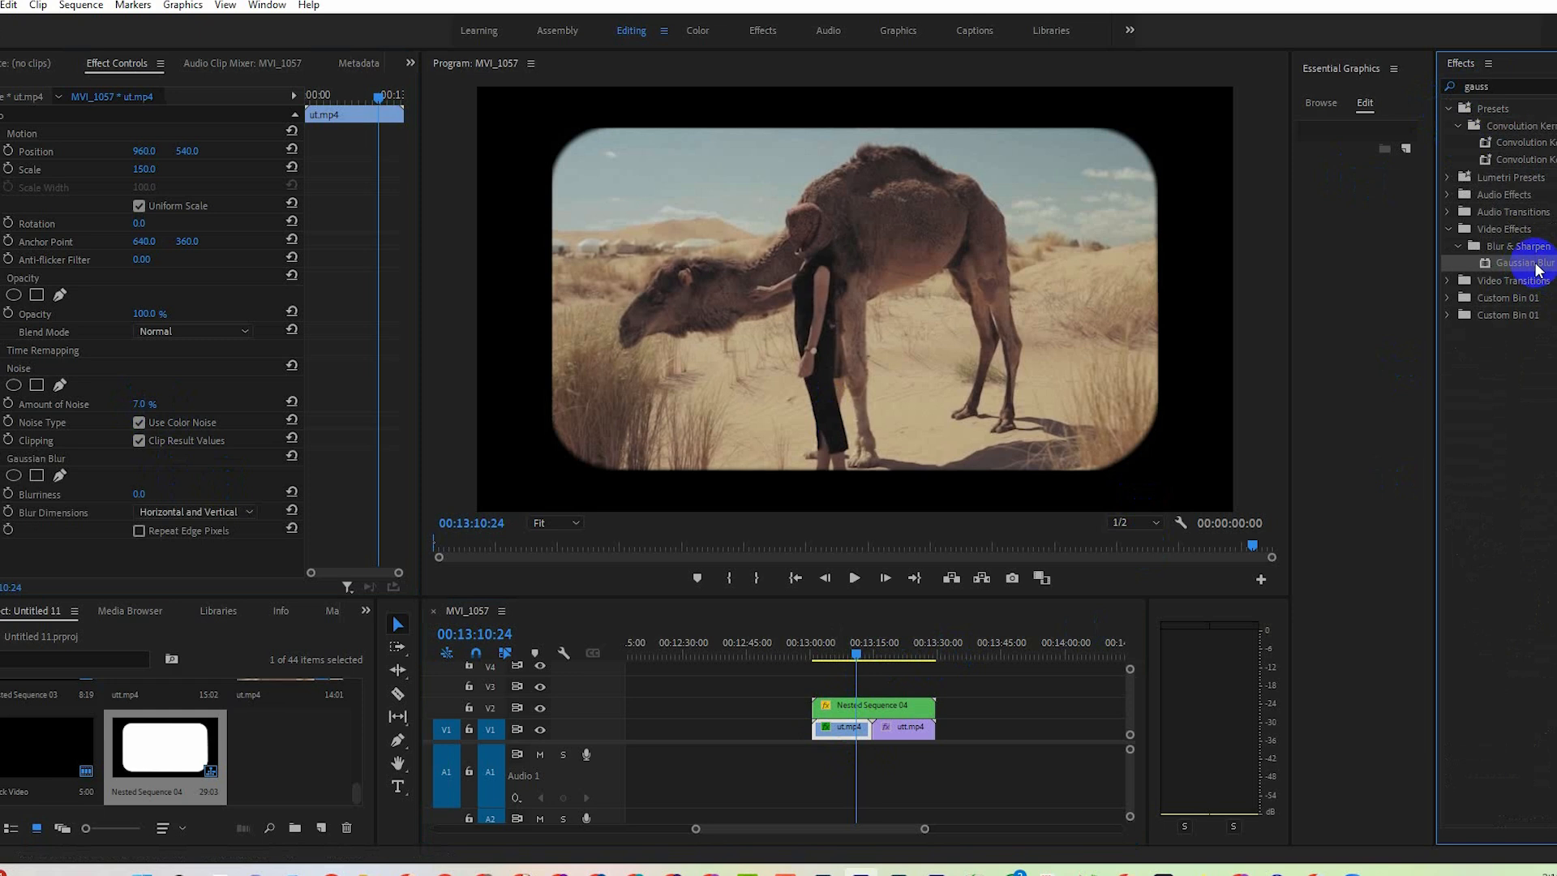
pyautogui.moveTo(1538, 270); pyautogui.dragTo(845, 733)
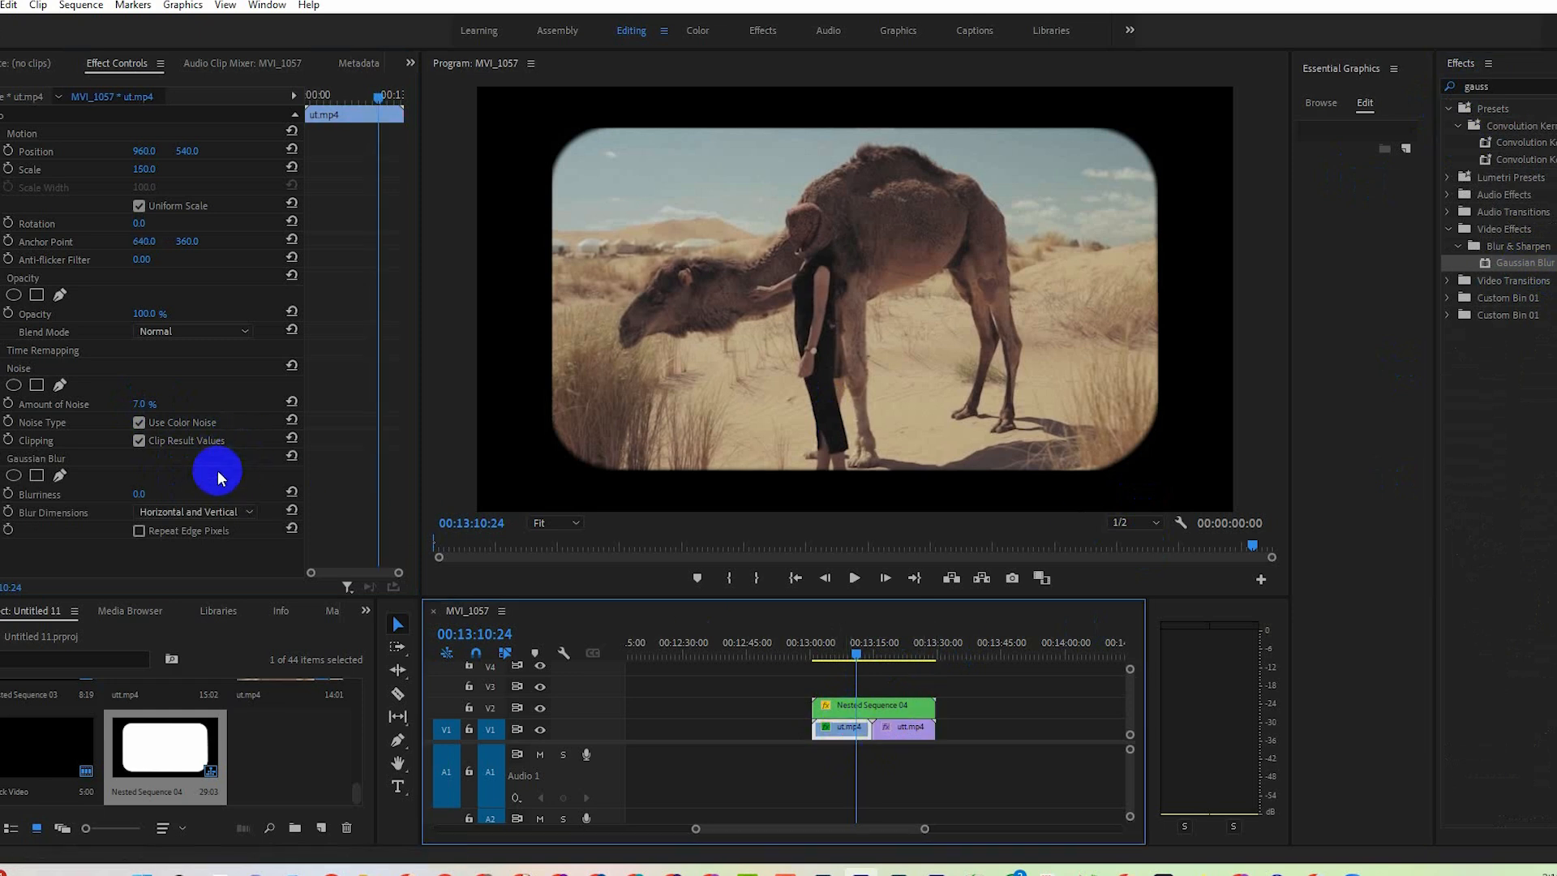
pyautogui.moveTo(149, 495)
pyautogui.mouseDown()
pyautogui.moveTo(184, 490)
pyautogui.moveTo(129, 492)
pyautogui.moveTo(156, 495)
pyautogui.mouseUp()
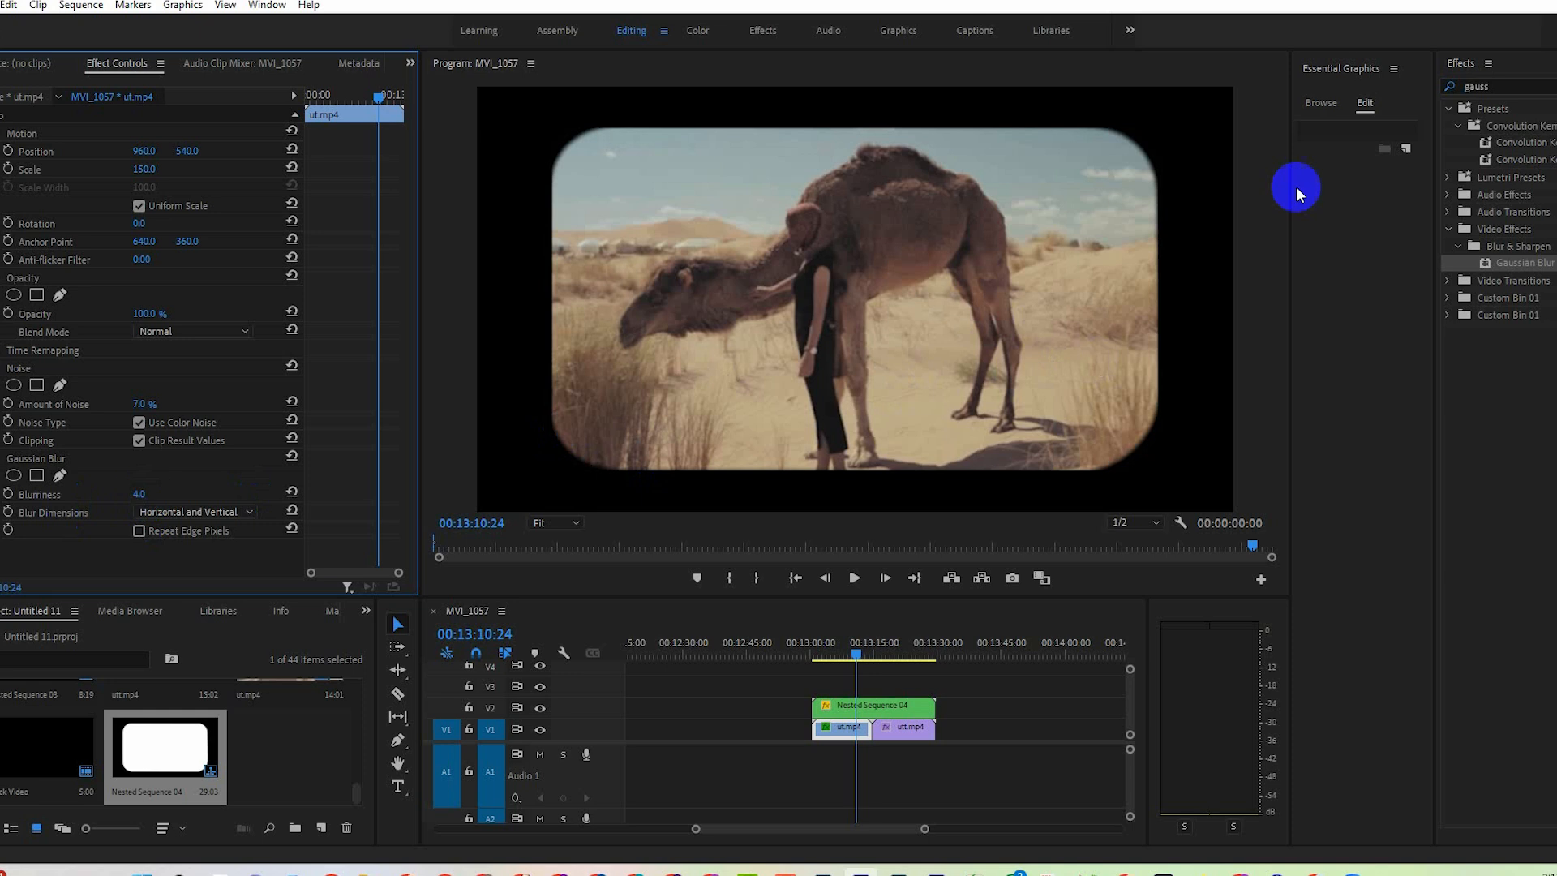
# Raise the Gaussian Blur Blurriness of the utt.mp4 clip slightly, and select ut.mp4 again.
pyautogui.click(900, 726)
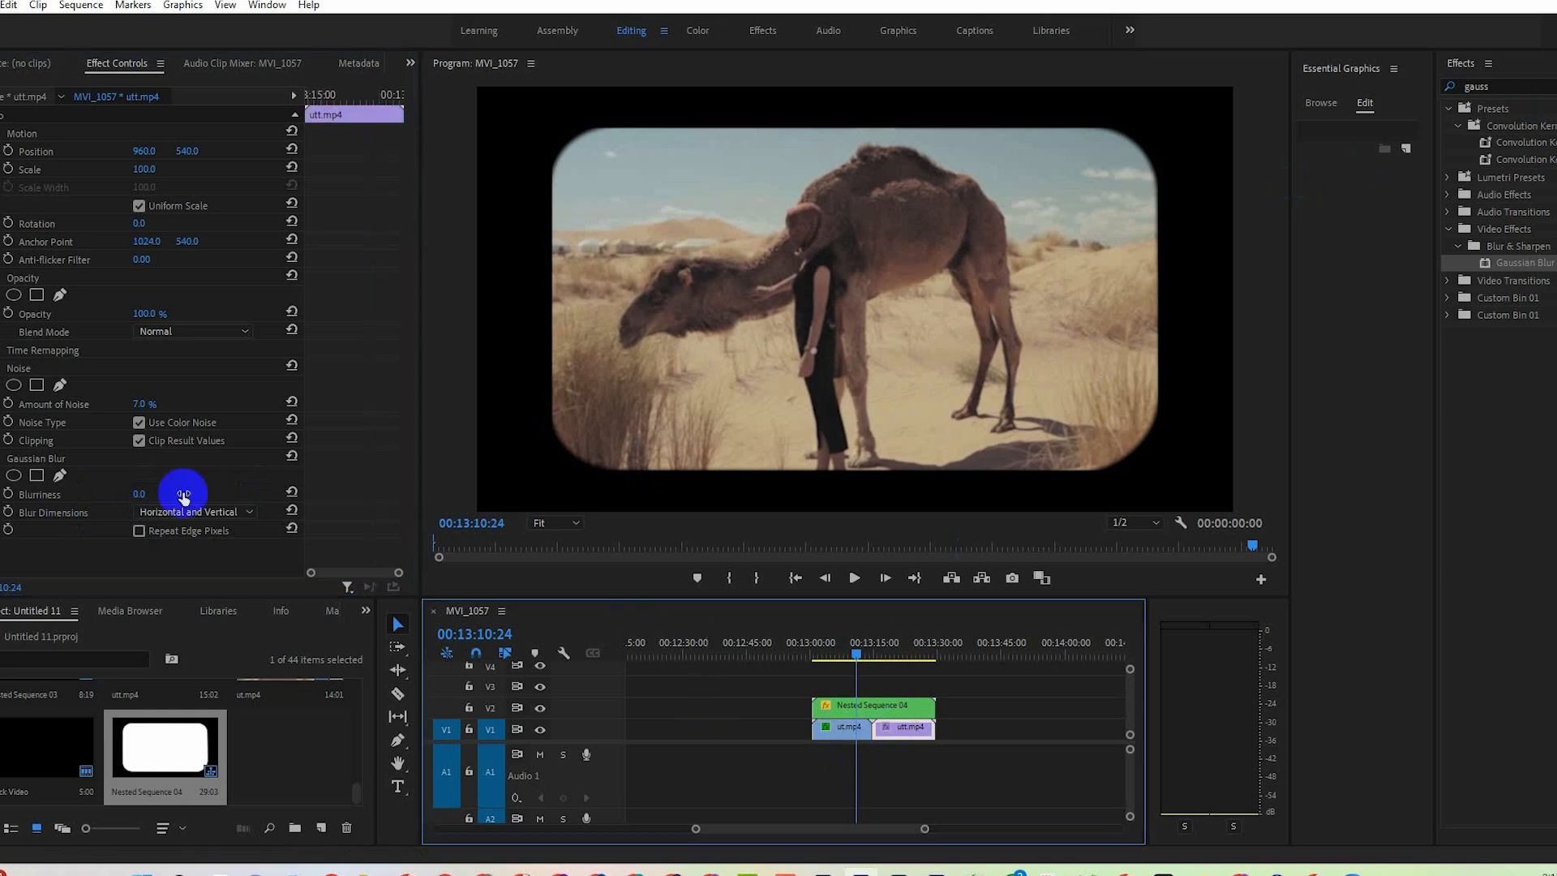
pyautogui.click(141, 492)
pyautogui.moveTo(147, 493); pyautogui.dragTo(151, 494)
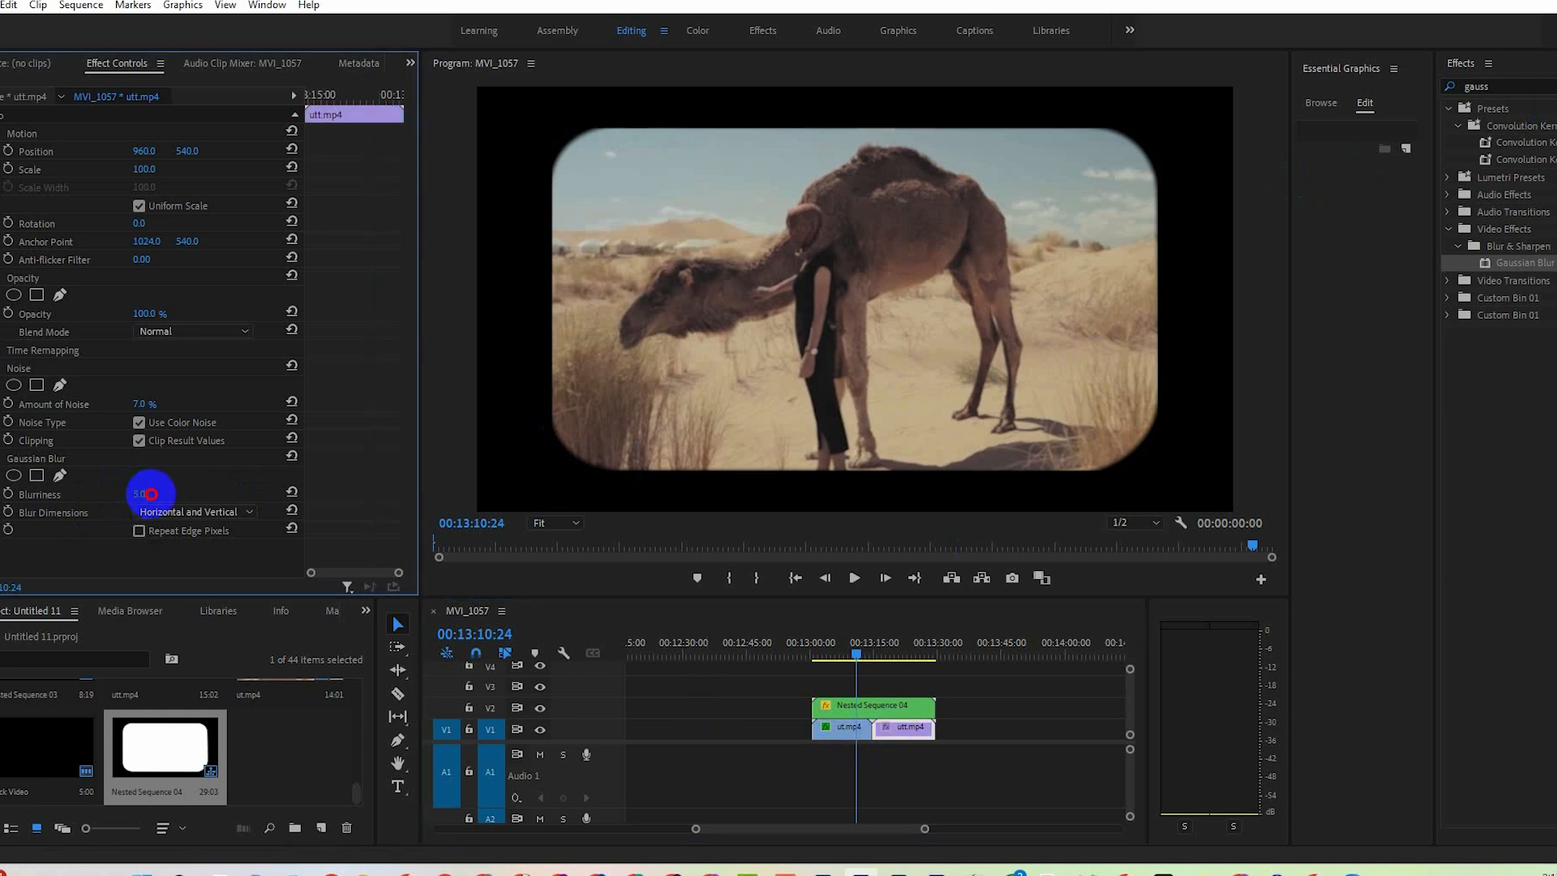
pyautogui.click(854, 724)
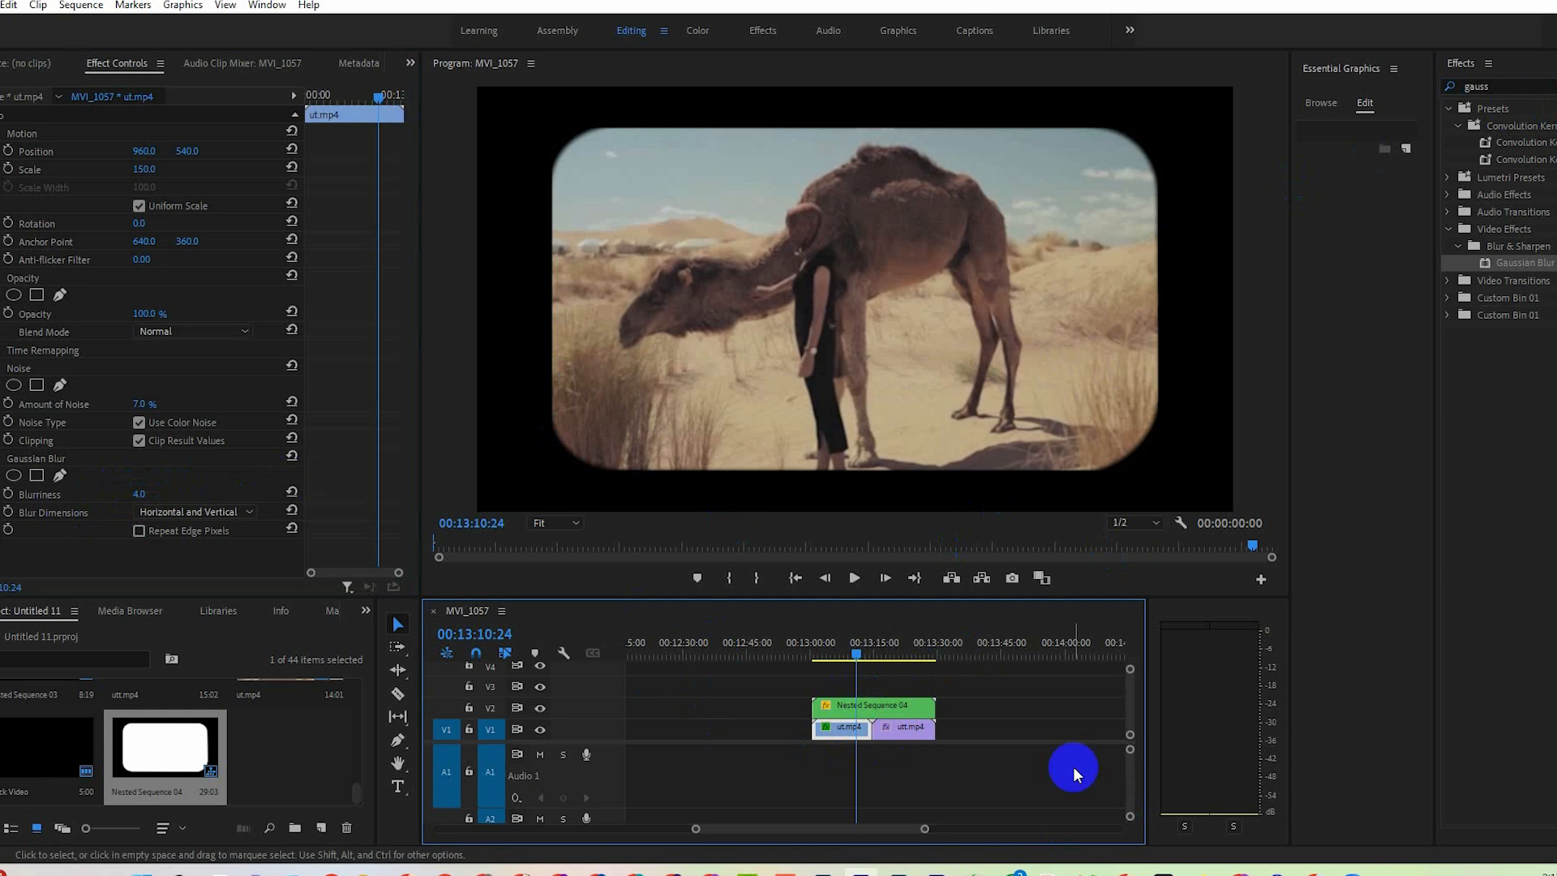
# Add Light Leaks Film Burn Overlay for free (4k).mp4 from the Upload video folder to V3, aligned with the nested sequence's start.
pyautogui.click(376, 872)
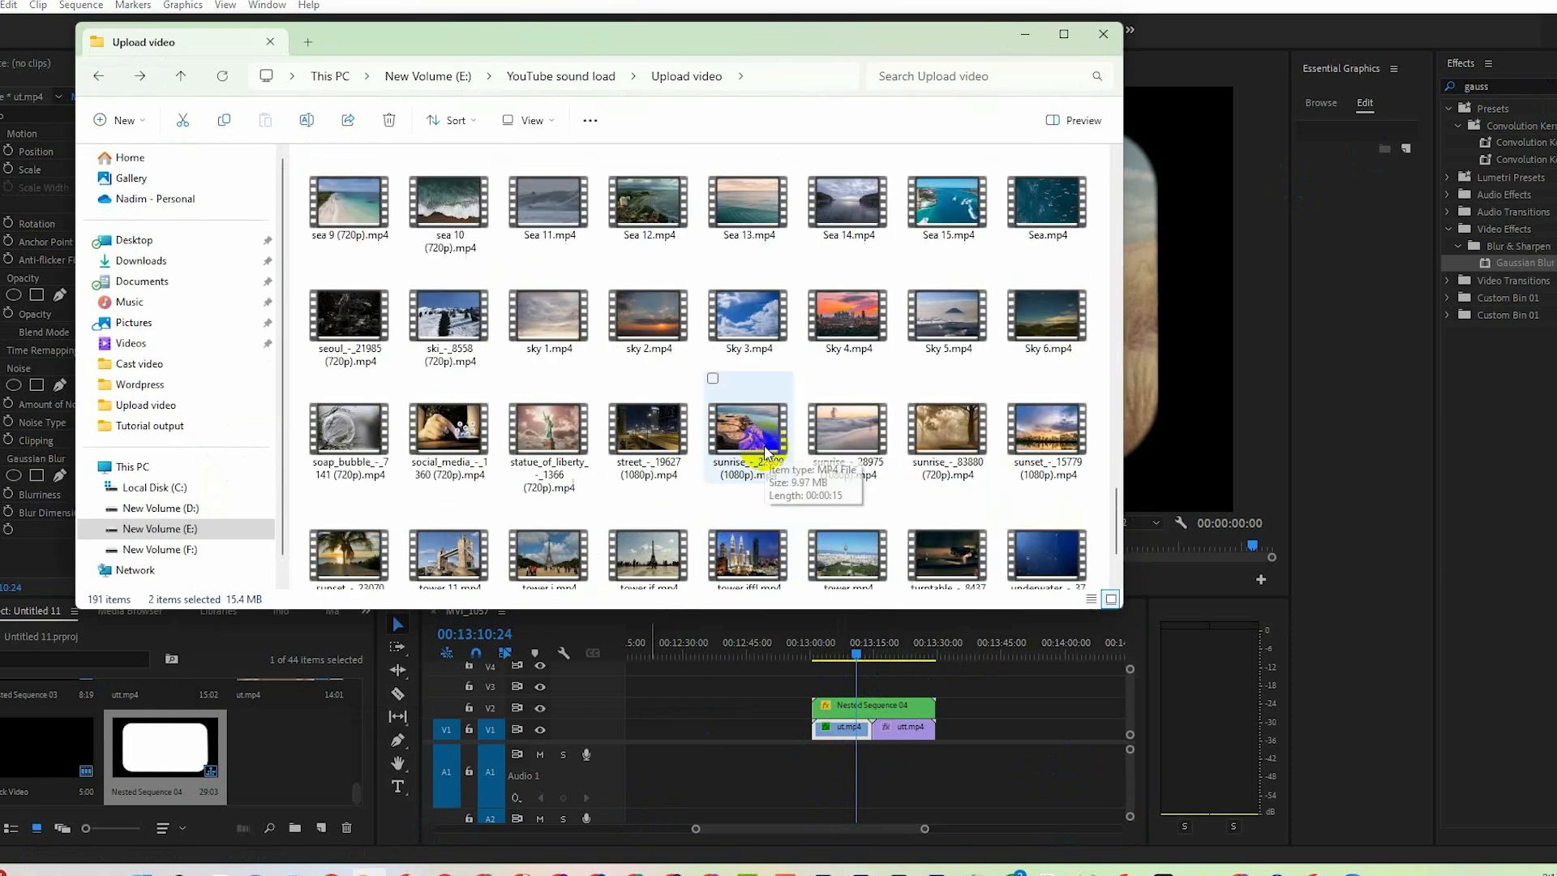
pyautogui.scroll(5, 762, 454)
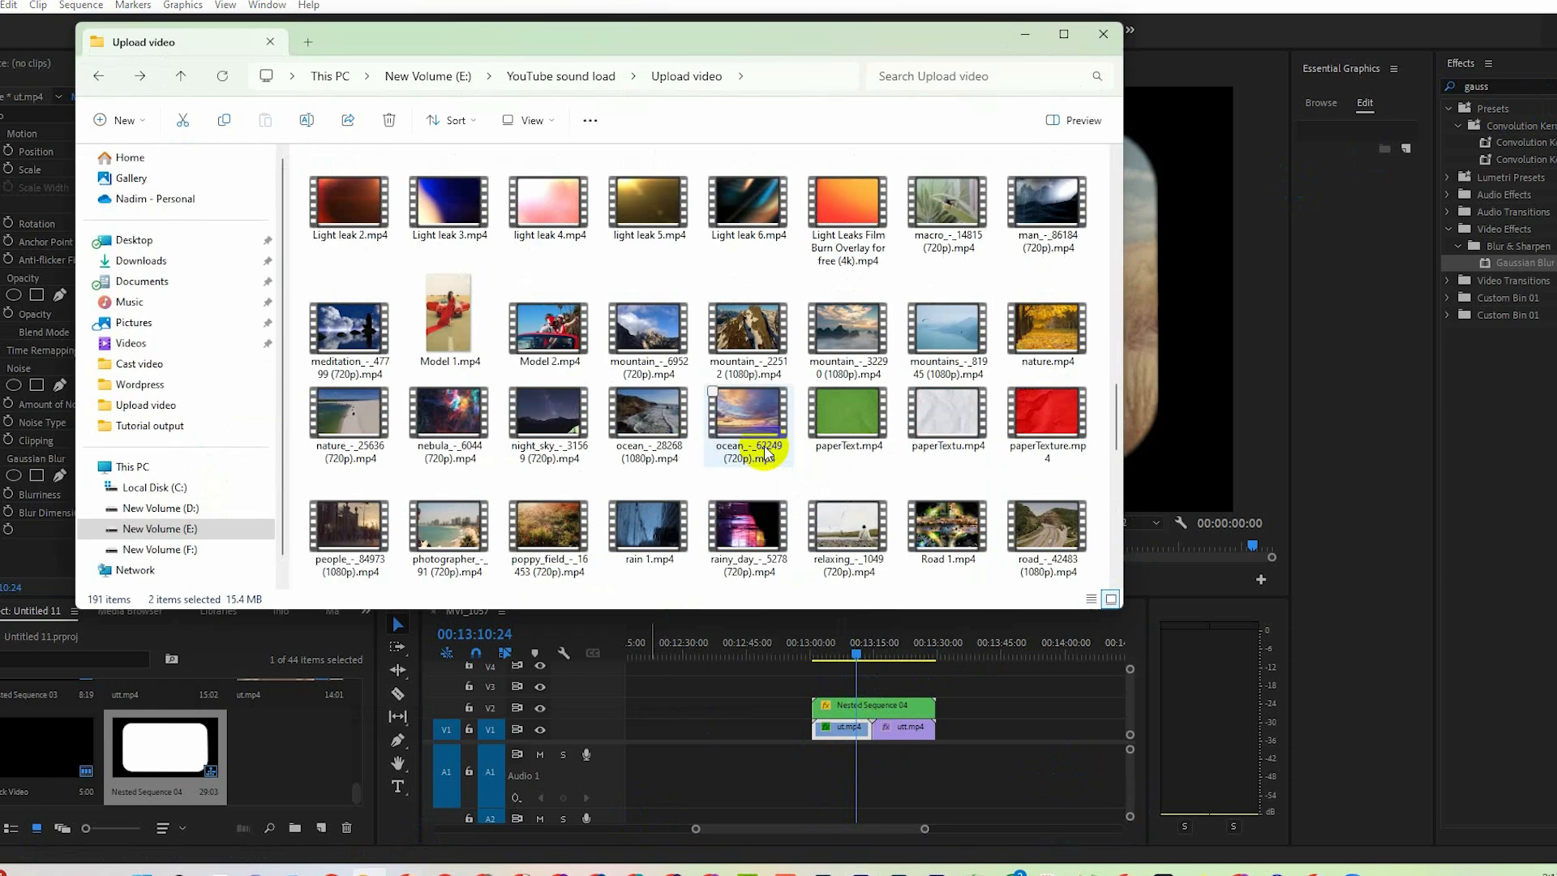
pyautogui.click(848, 217)
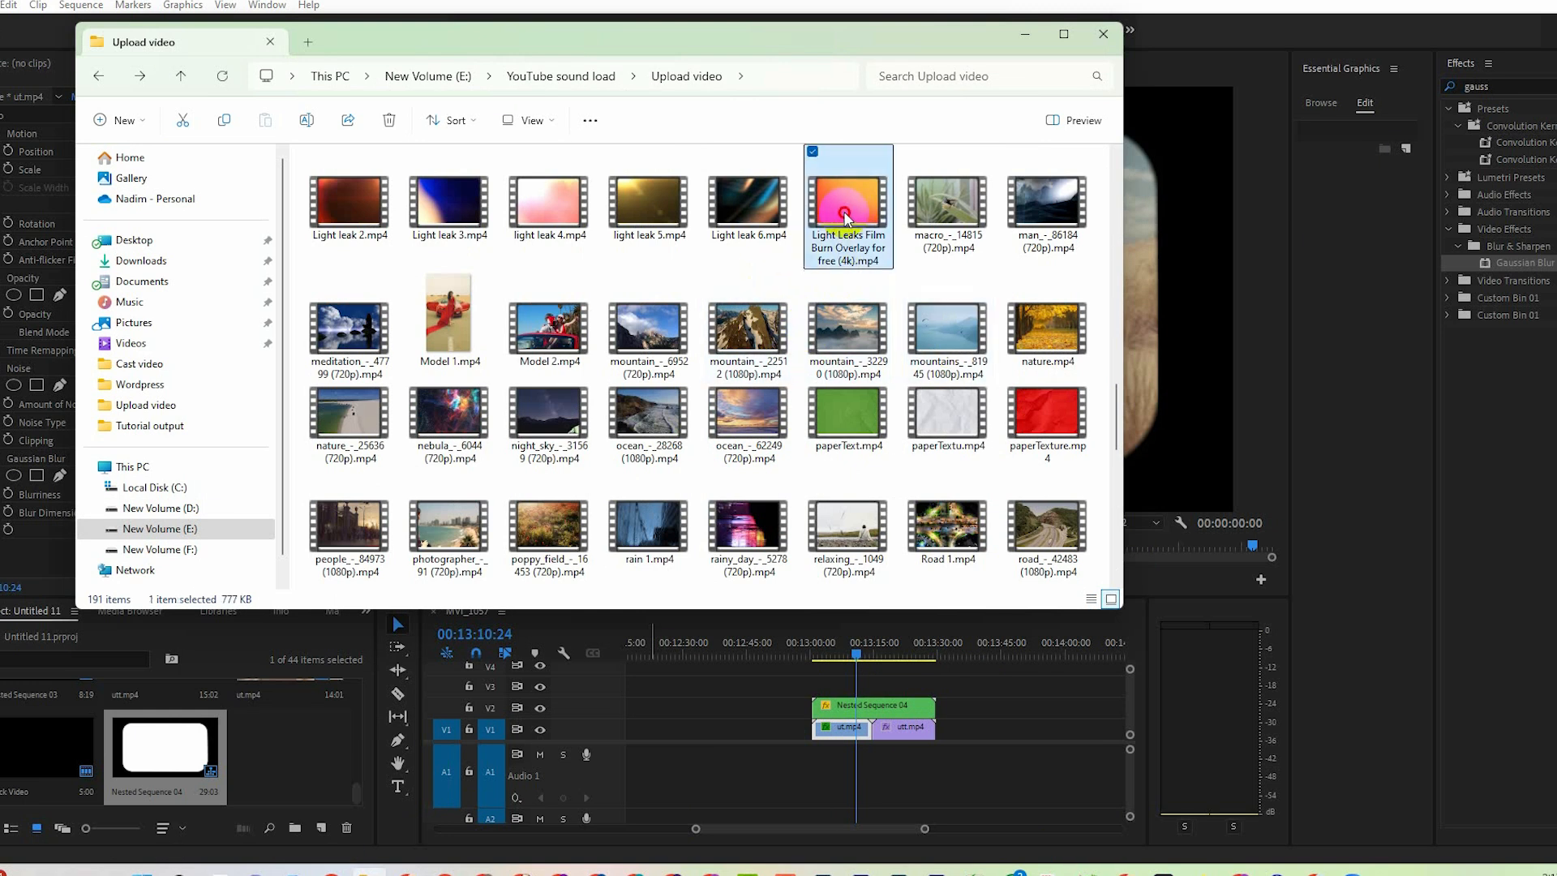
pyautogui.scroll(3, 717, 280)
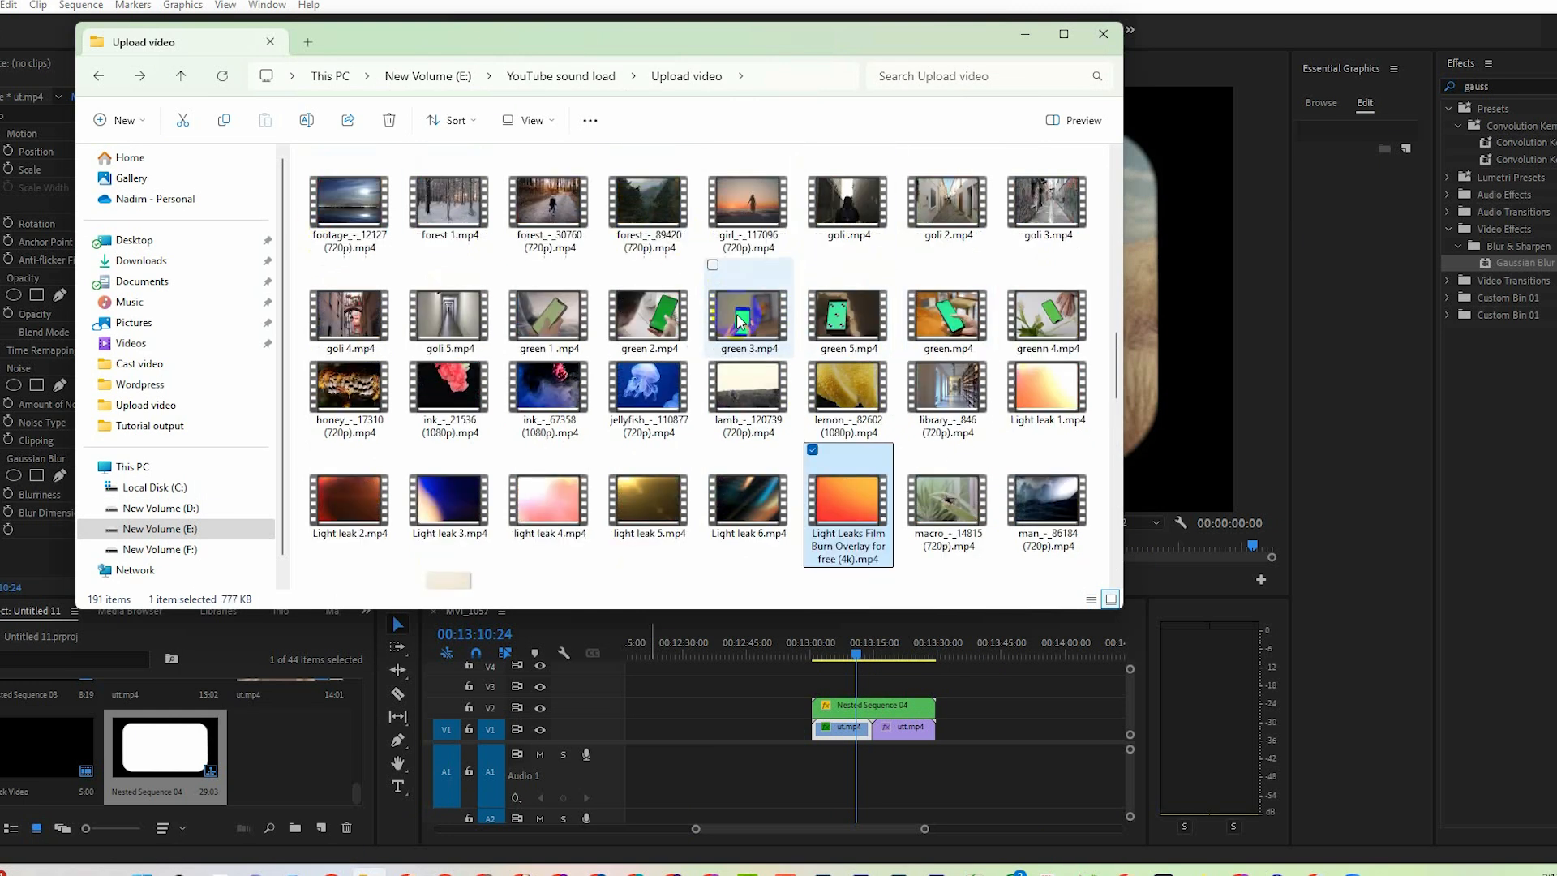
pyautogui.scroll(-3, 848, 499)
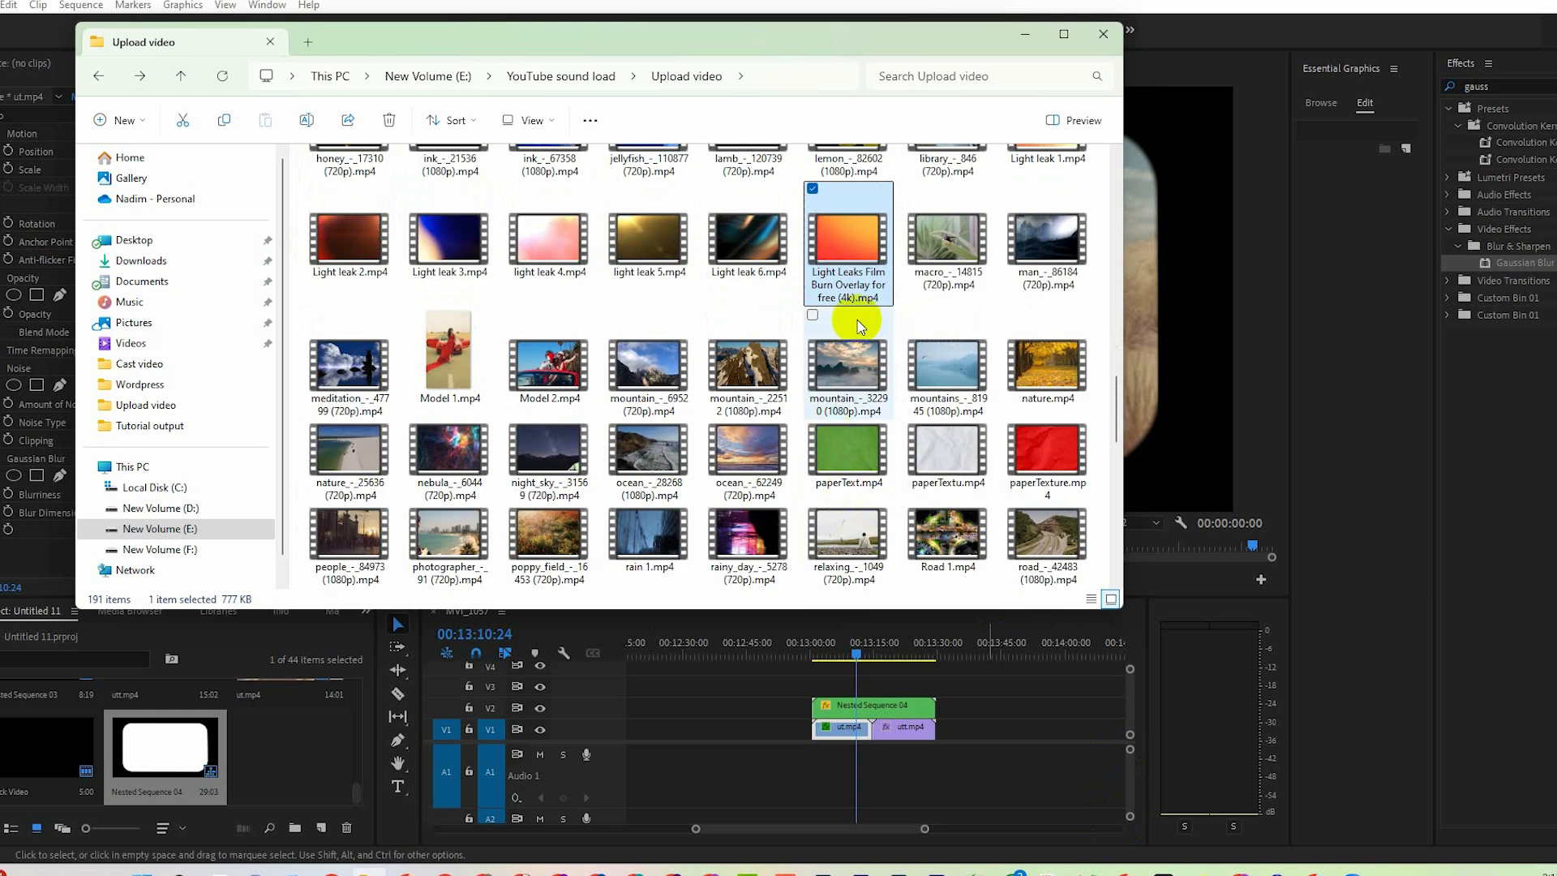
pyautogui.moveTo(852, 248)
pyautogui.mouseDown()
pyautogui.moveTo(855, 713)
pyautogui.moveTo(821, 698)
pyautogui.mouseUp()
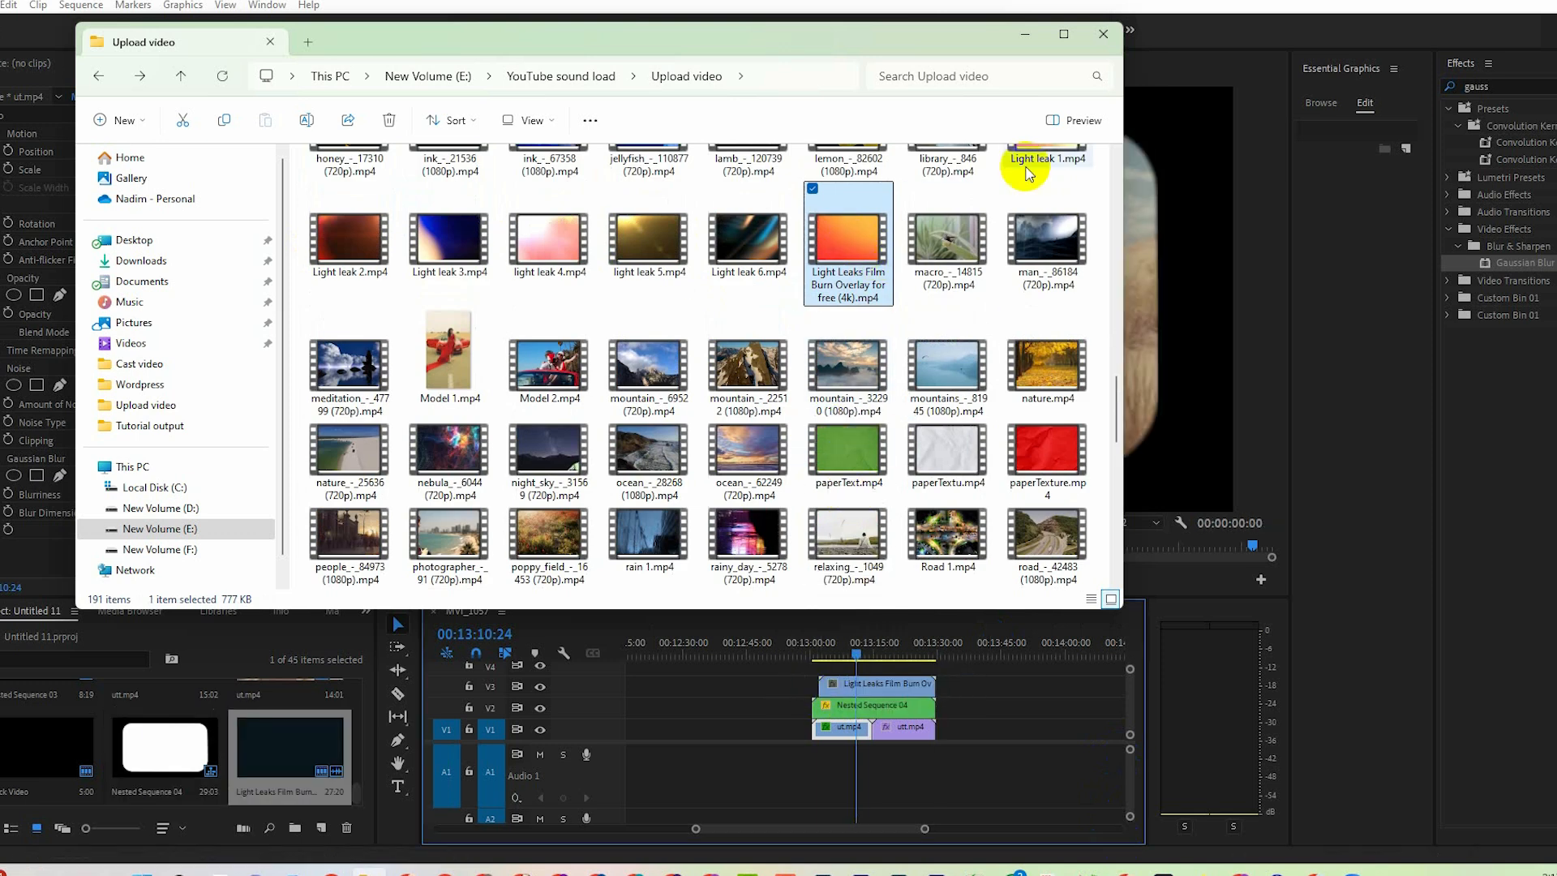
pyautogui.click(1024, 34)
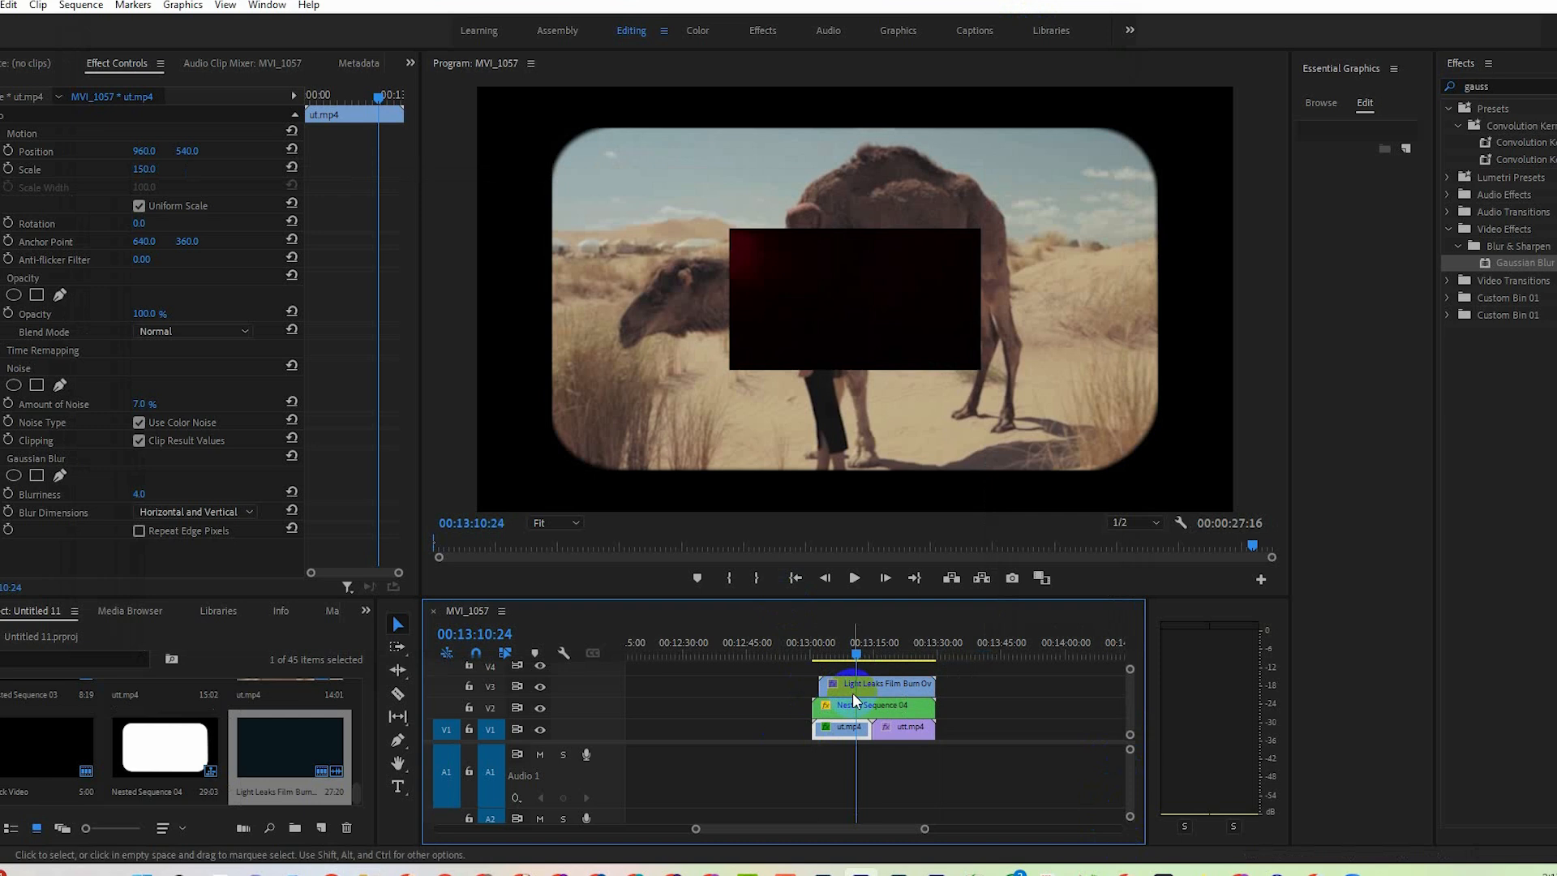
pyautogui.moveTo(859, 695); pyautogui.dragTo(858, 693)
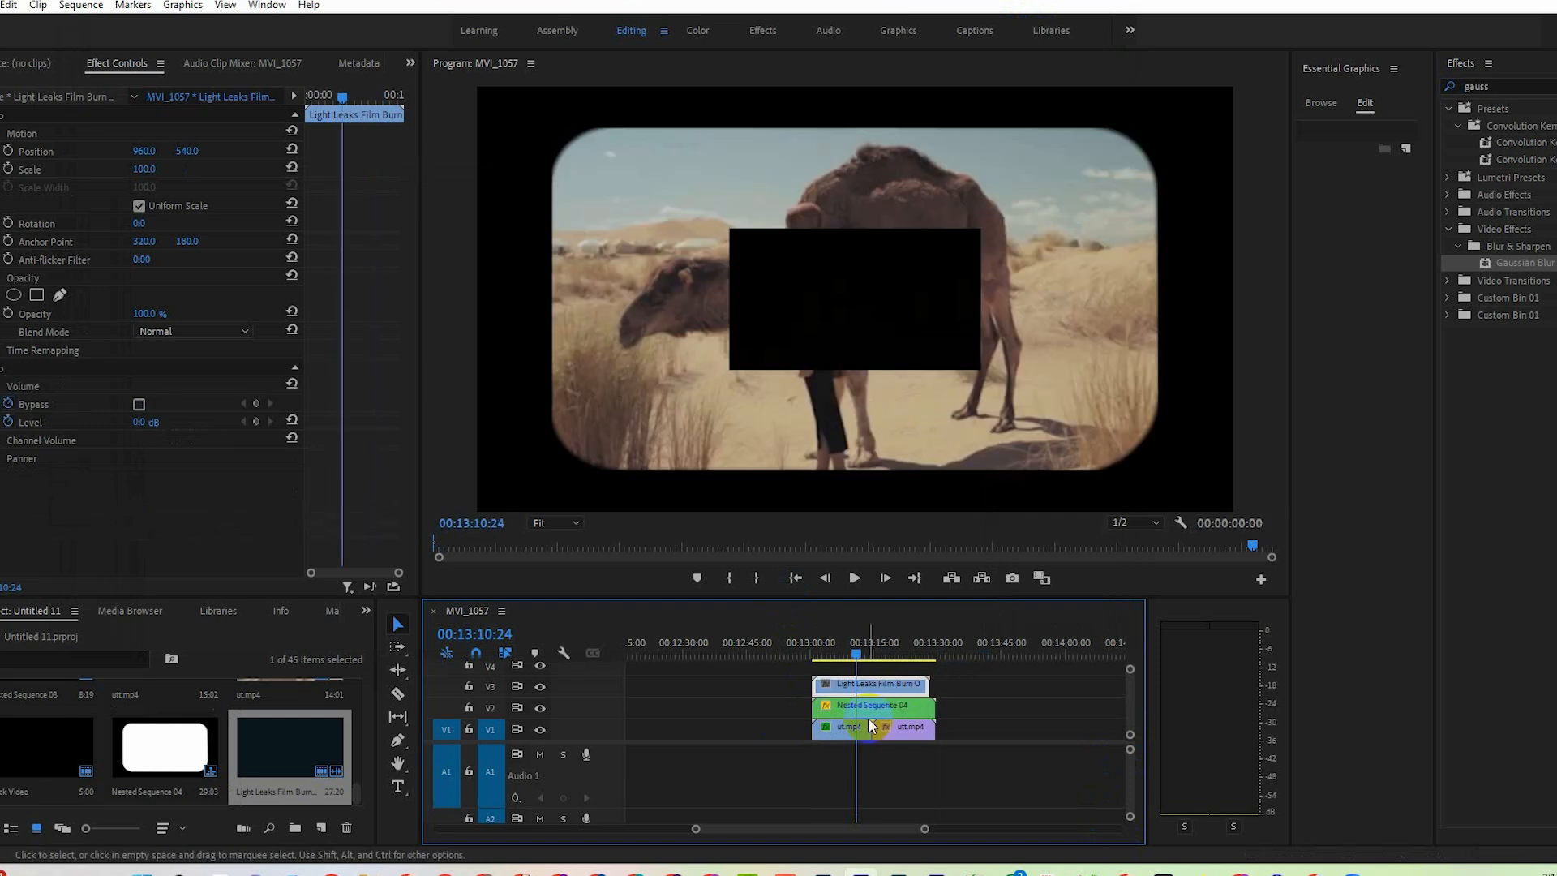
# Scale the light leak overlay to fill the framed picture, with height 242 and width 241, and set its blend mode to Screen.
pyautogui.click(833, 284)
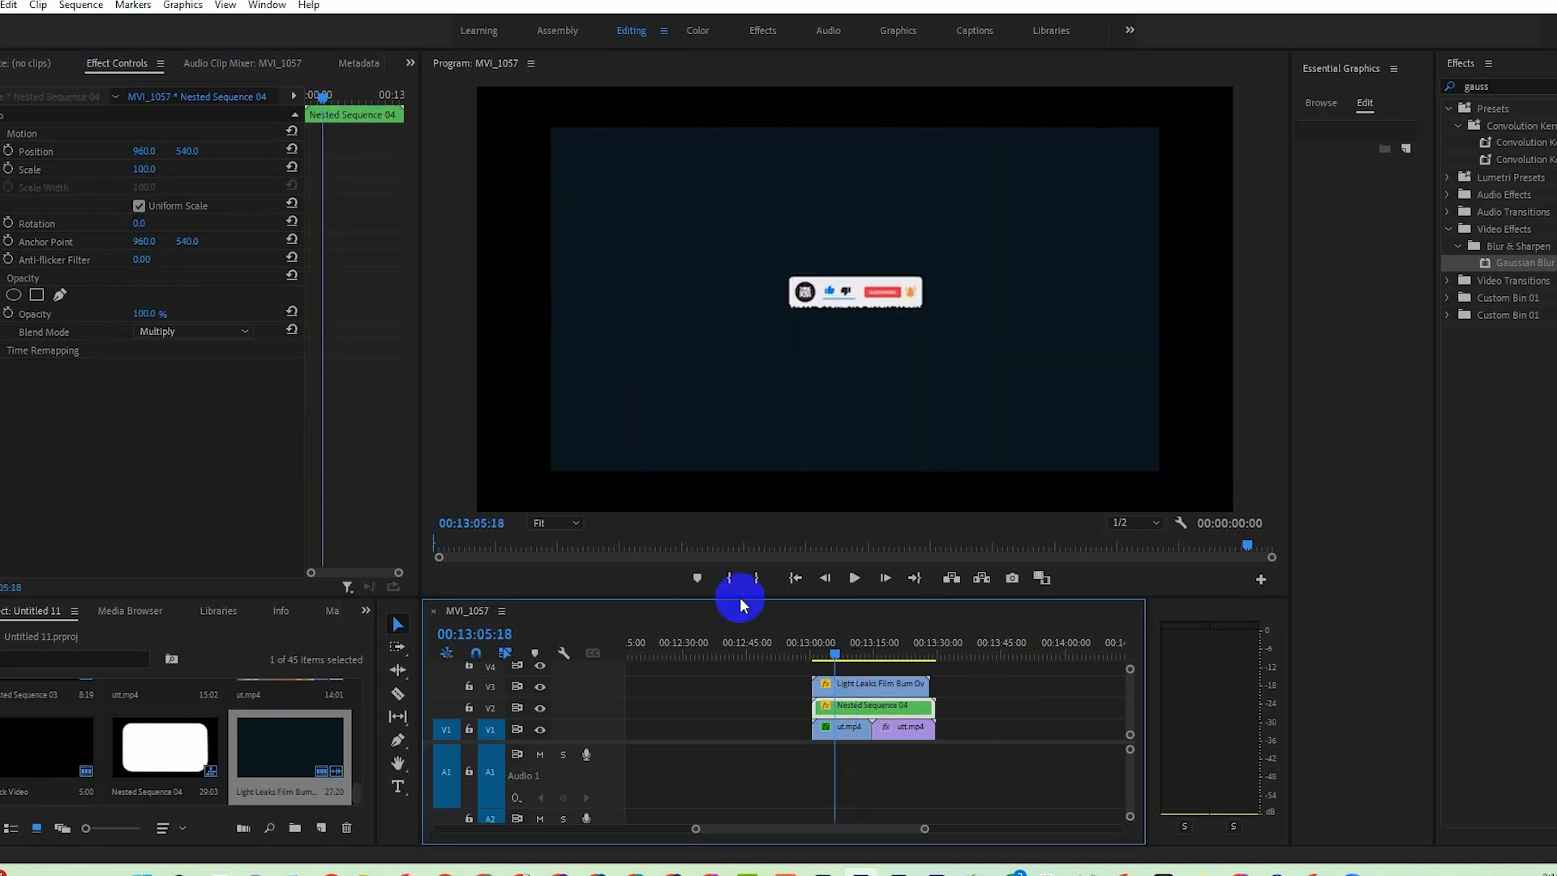
pyautogui.click(853, 684)
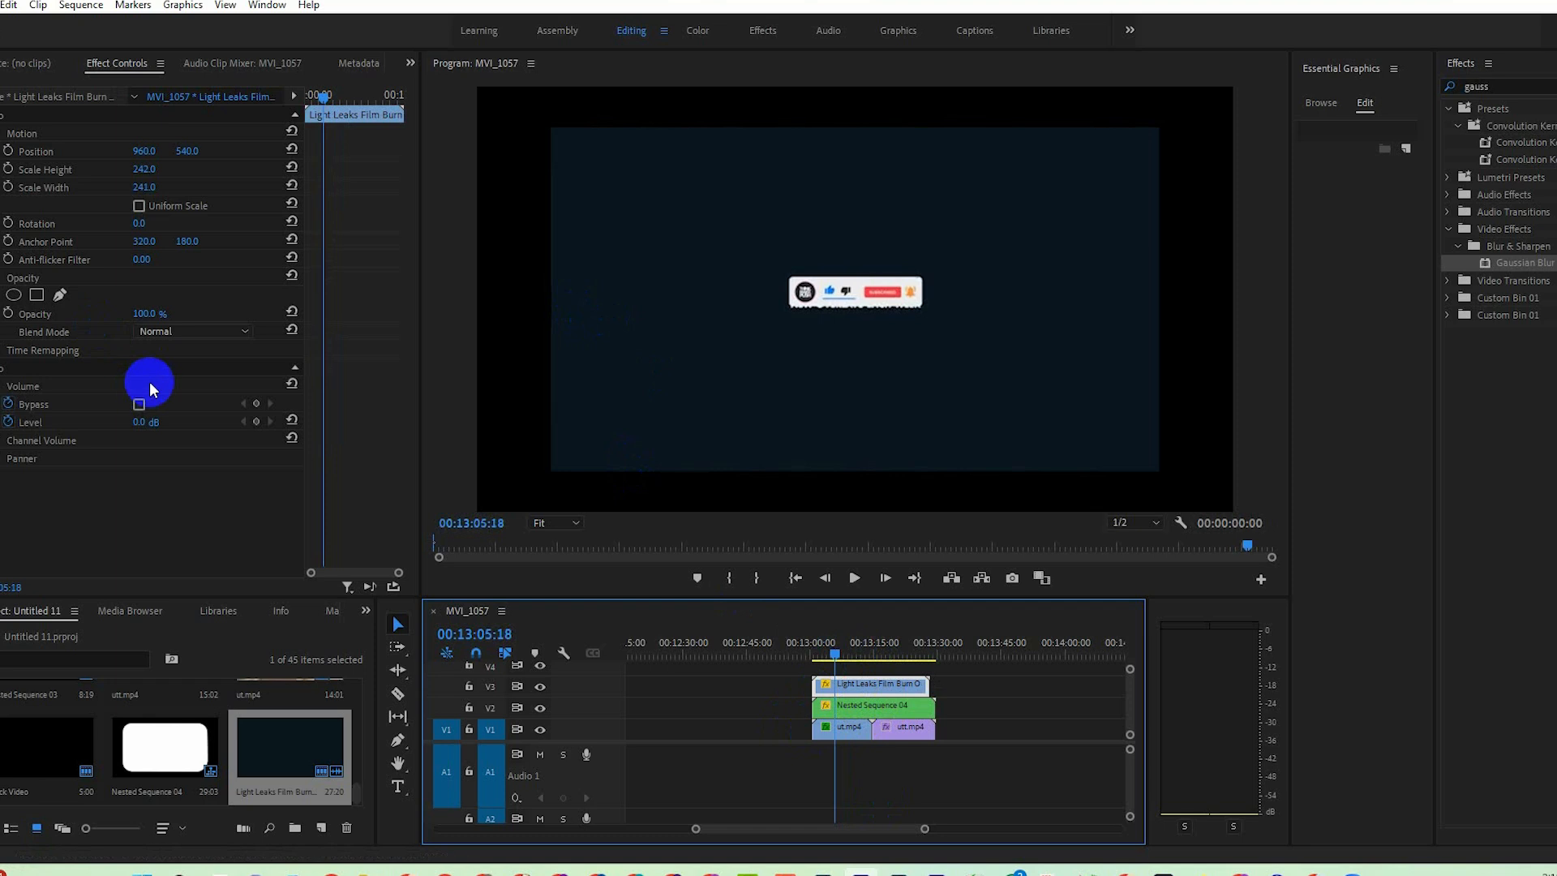
pyautogui.click(196, 332)
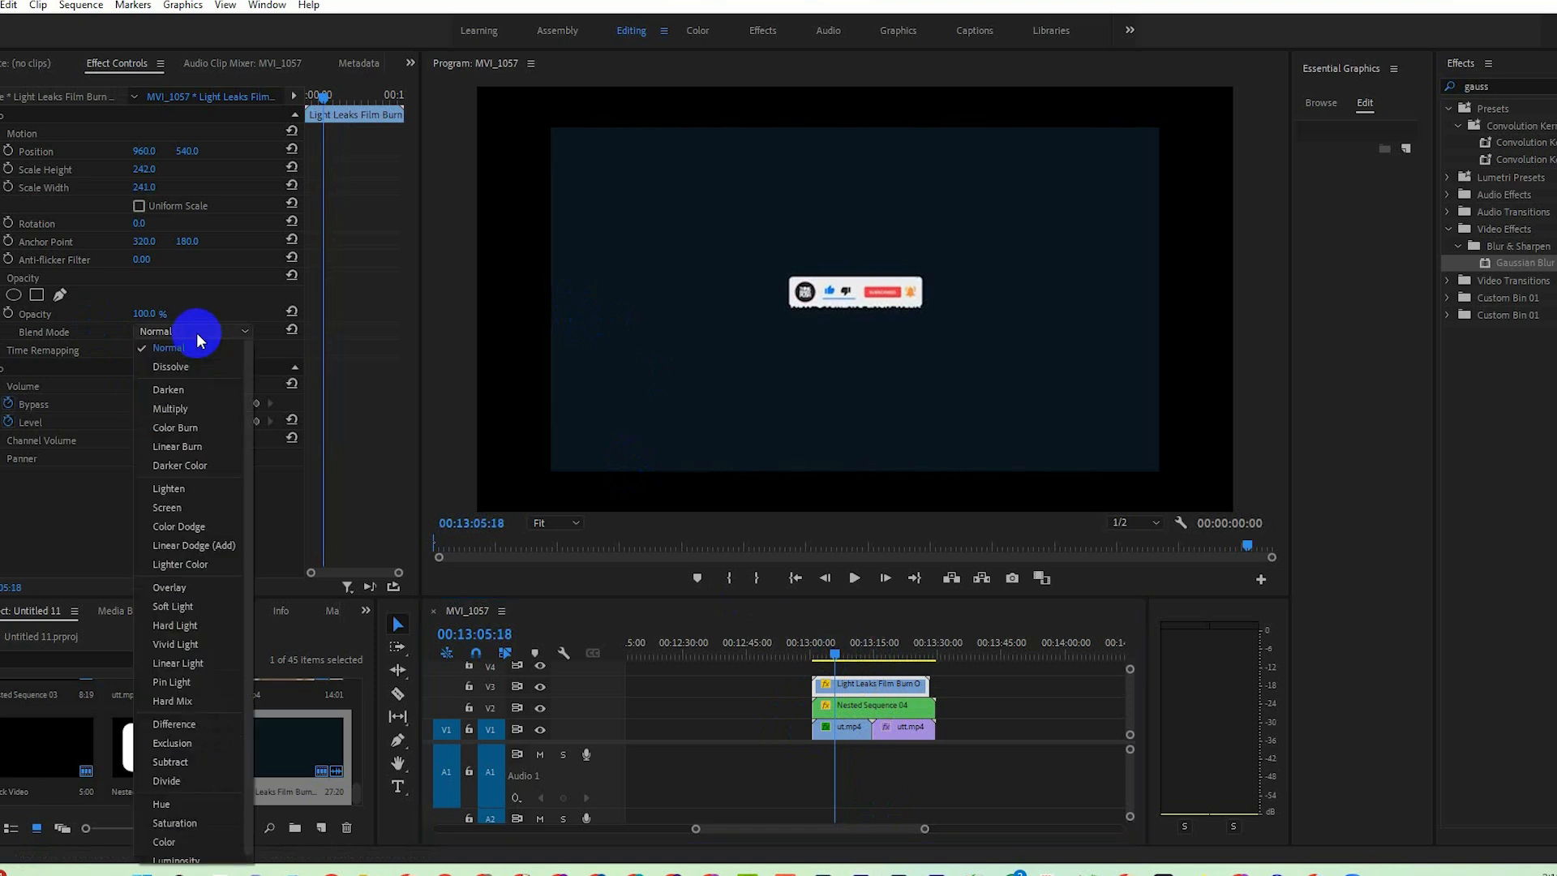
pyautogui.click(191, 510)
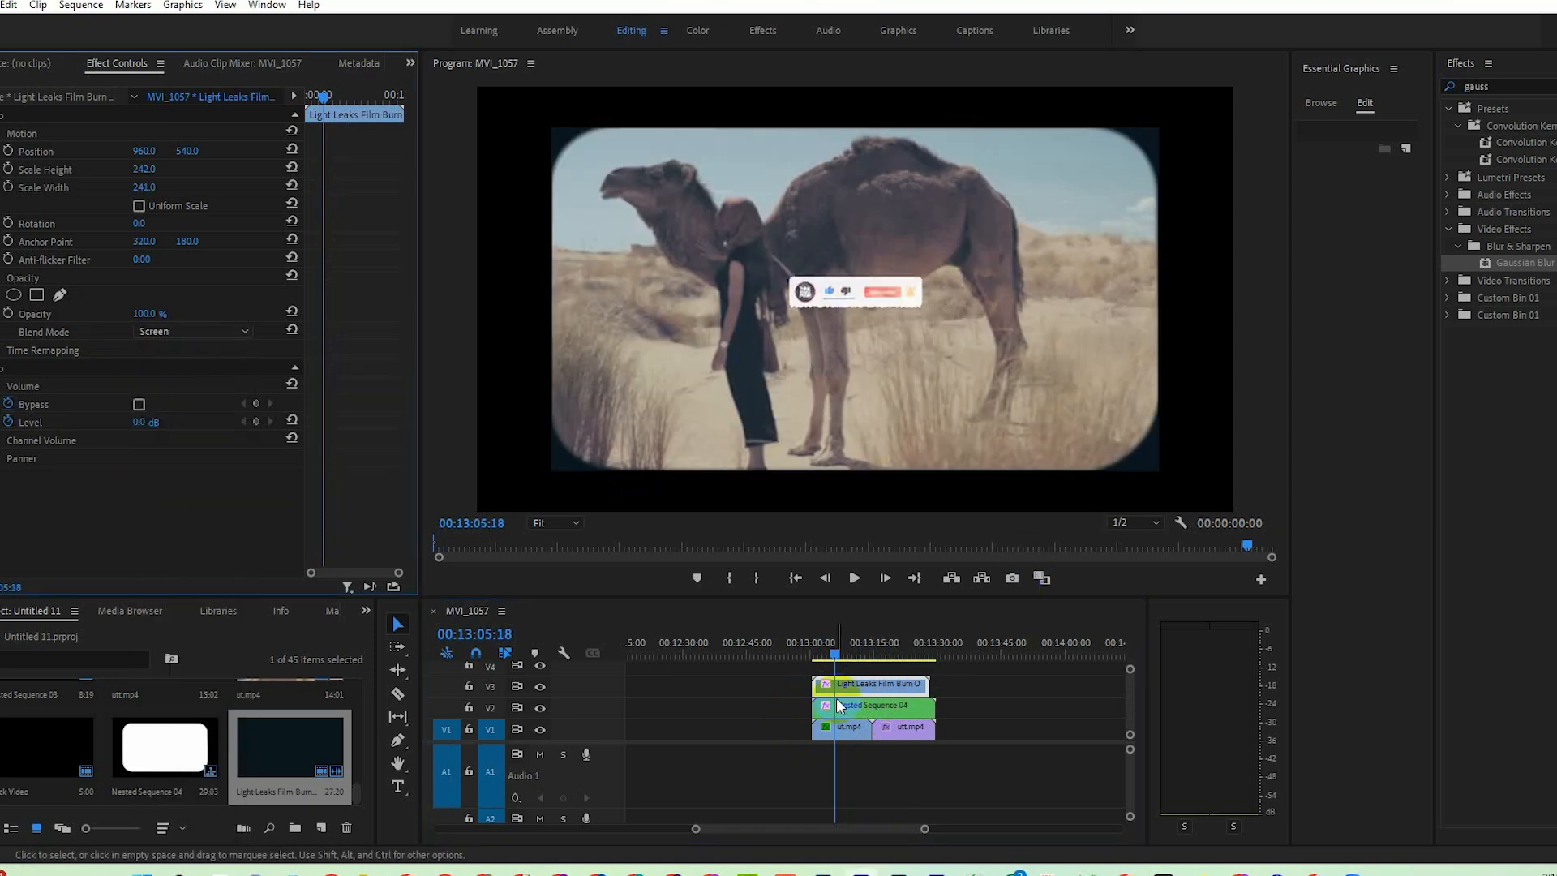
# Swap the two upper layers so the light leak overlay sits on V2 and the nested sequence on V3.
pyautogui.click(857, 699)
pyautogui.moveTo(857, 700); pyautogui.dragTo(891, 704)
pyautogui.moveTo(843, 651)
pyautogui.mouseDown()
pyautogui.moveTo(828, 653)
pyautogui.moveTo(842, 656)
pyautogui.mouseUp()
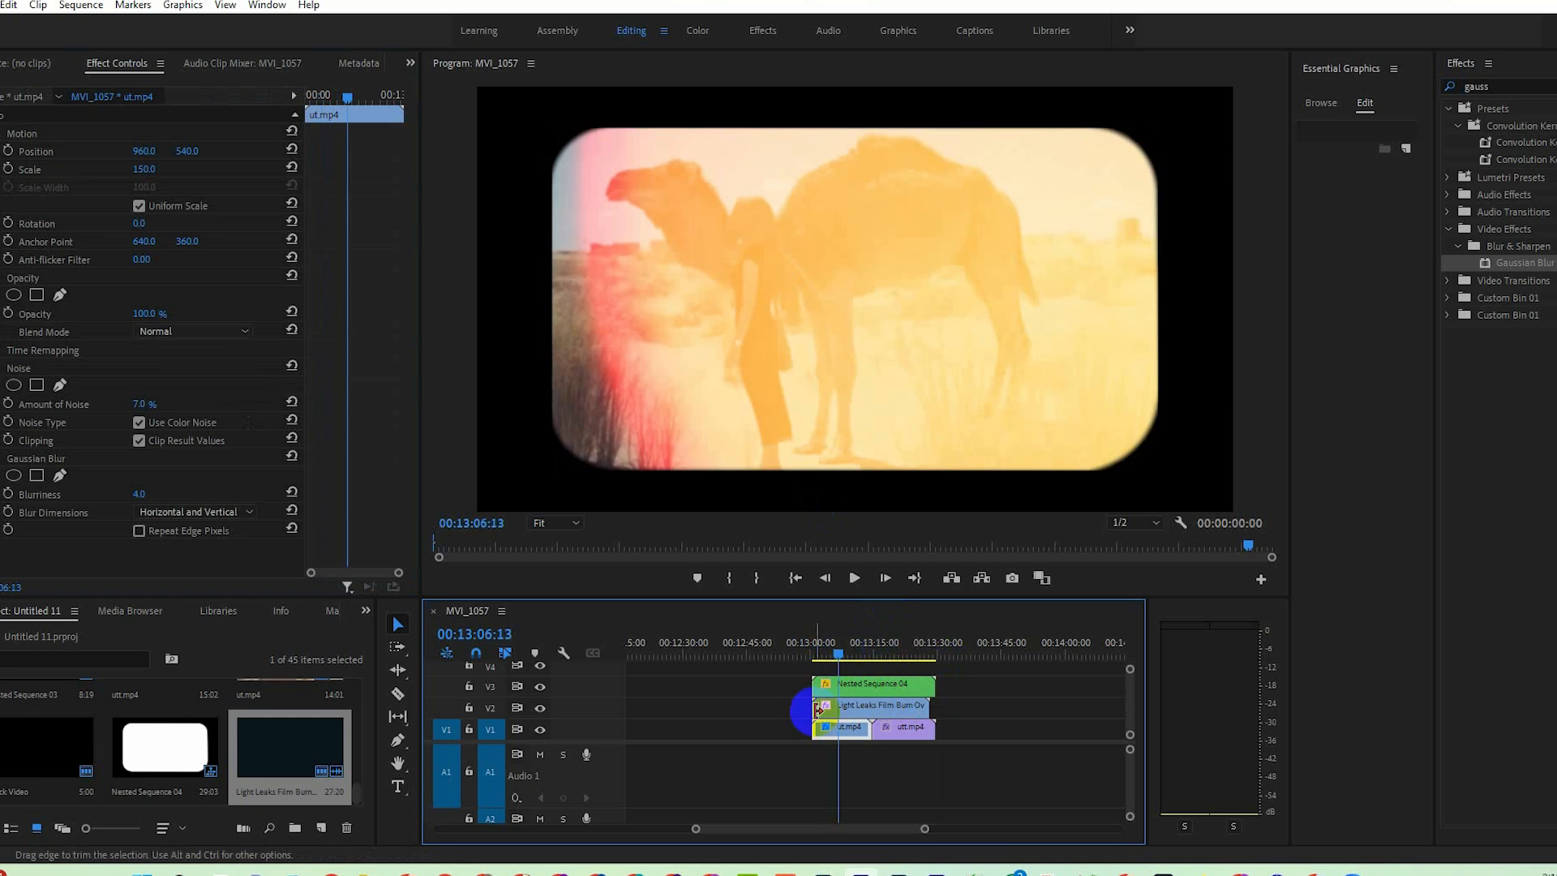
# Trim the start of the light leak overlay on V2, align it with the start of ut.mp4, and play back the sequence.
pyautogui.moveTo(818, 710); pyautogui.dragTo(838, 709)
pyautogui.moveTo(834, 654); pyautogui.dragTo(850, 672)
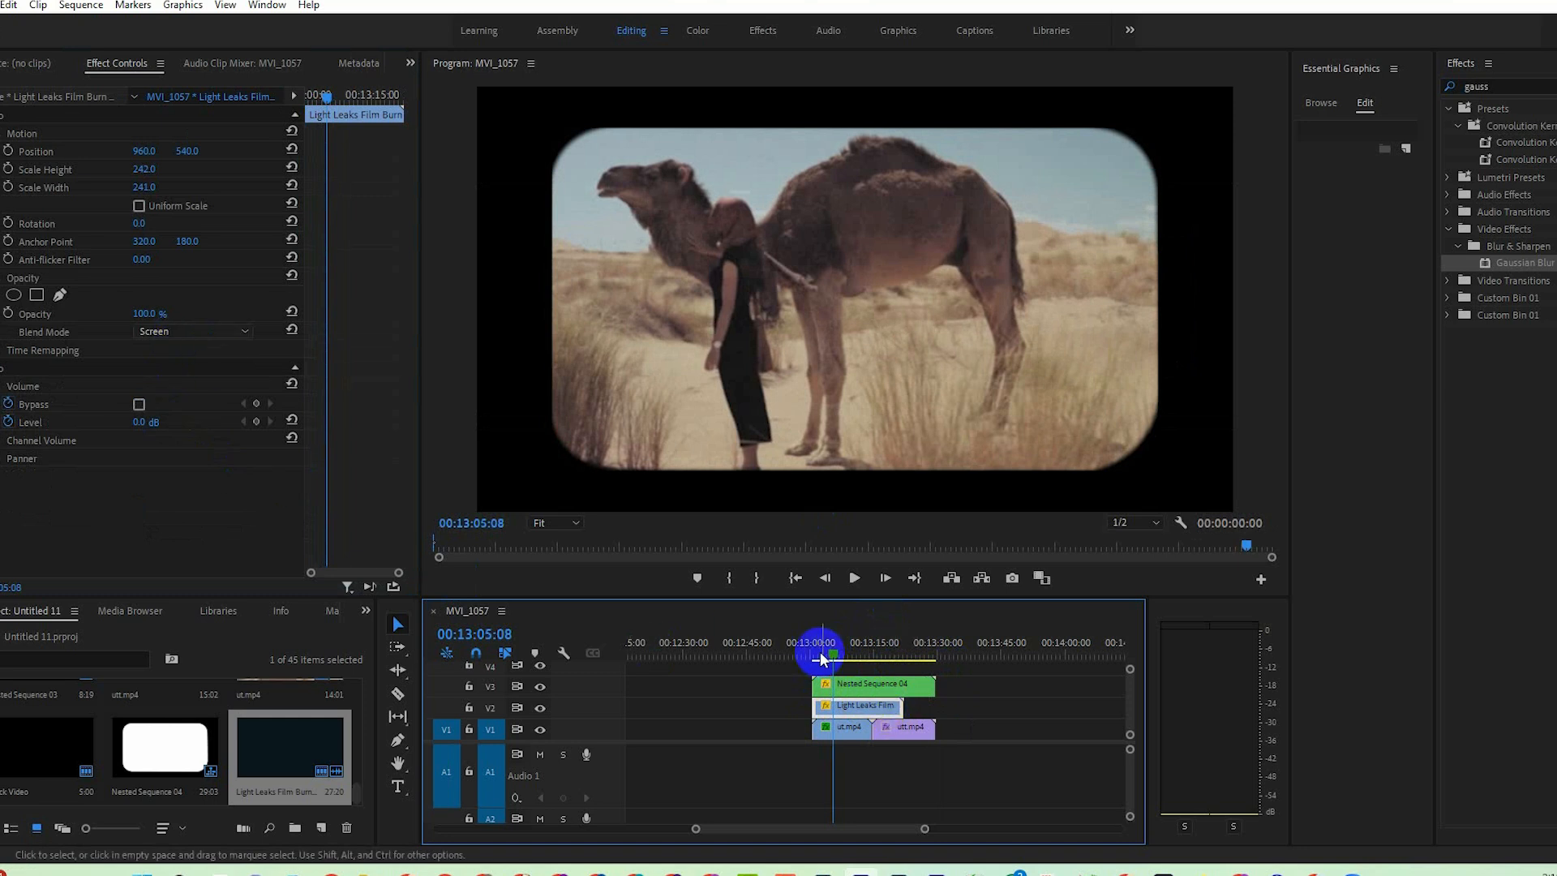
pyautogui.moveTo(822, 653); pyautogui.dragTo(812, 654)
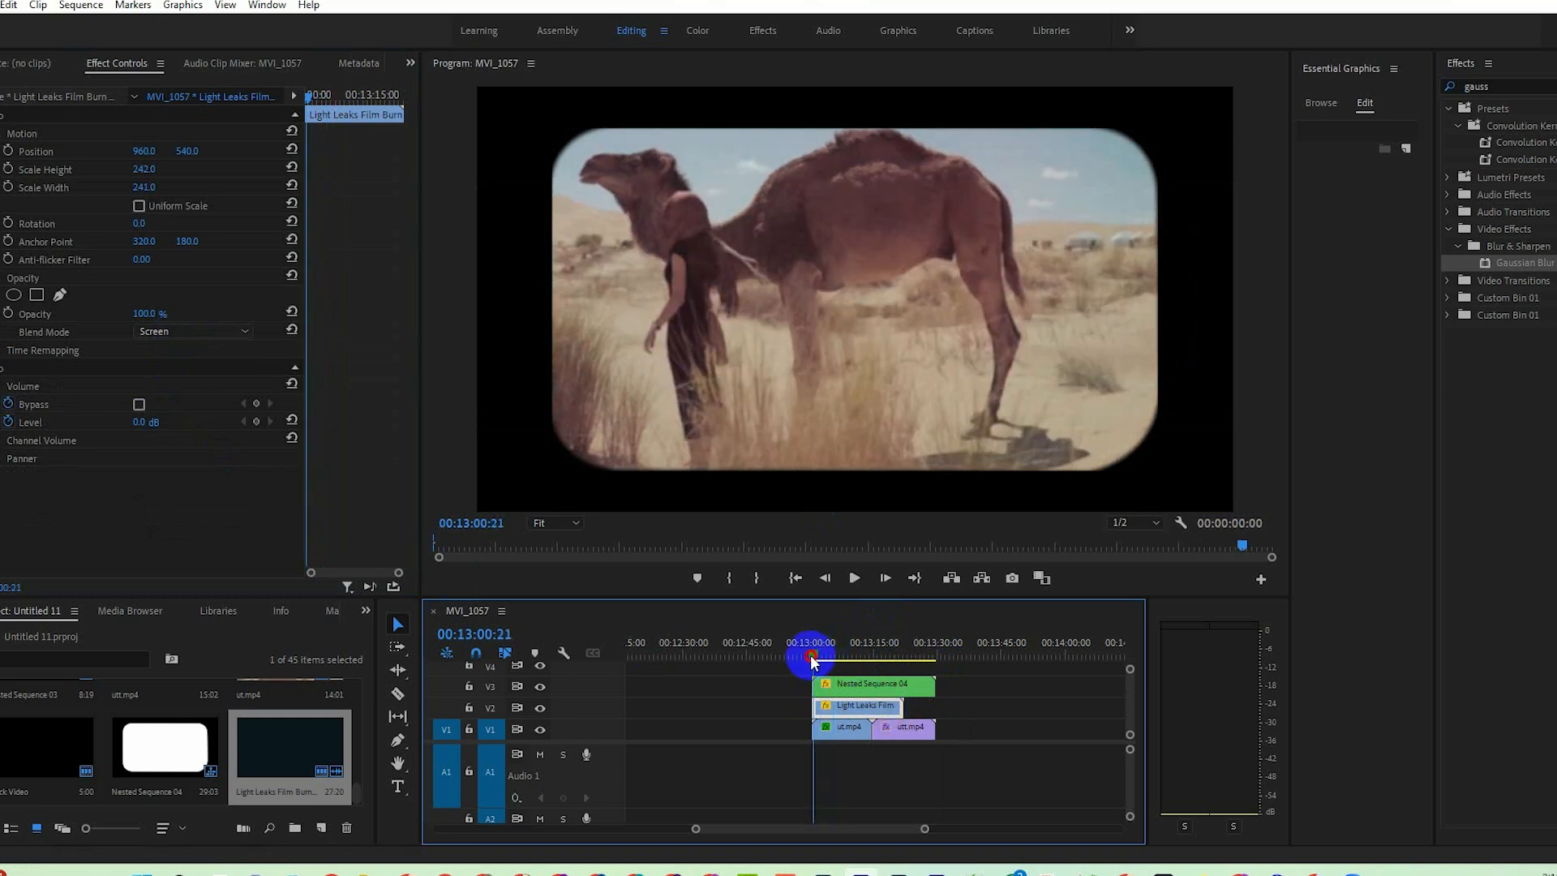
pyautogui.click(855, 579)
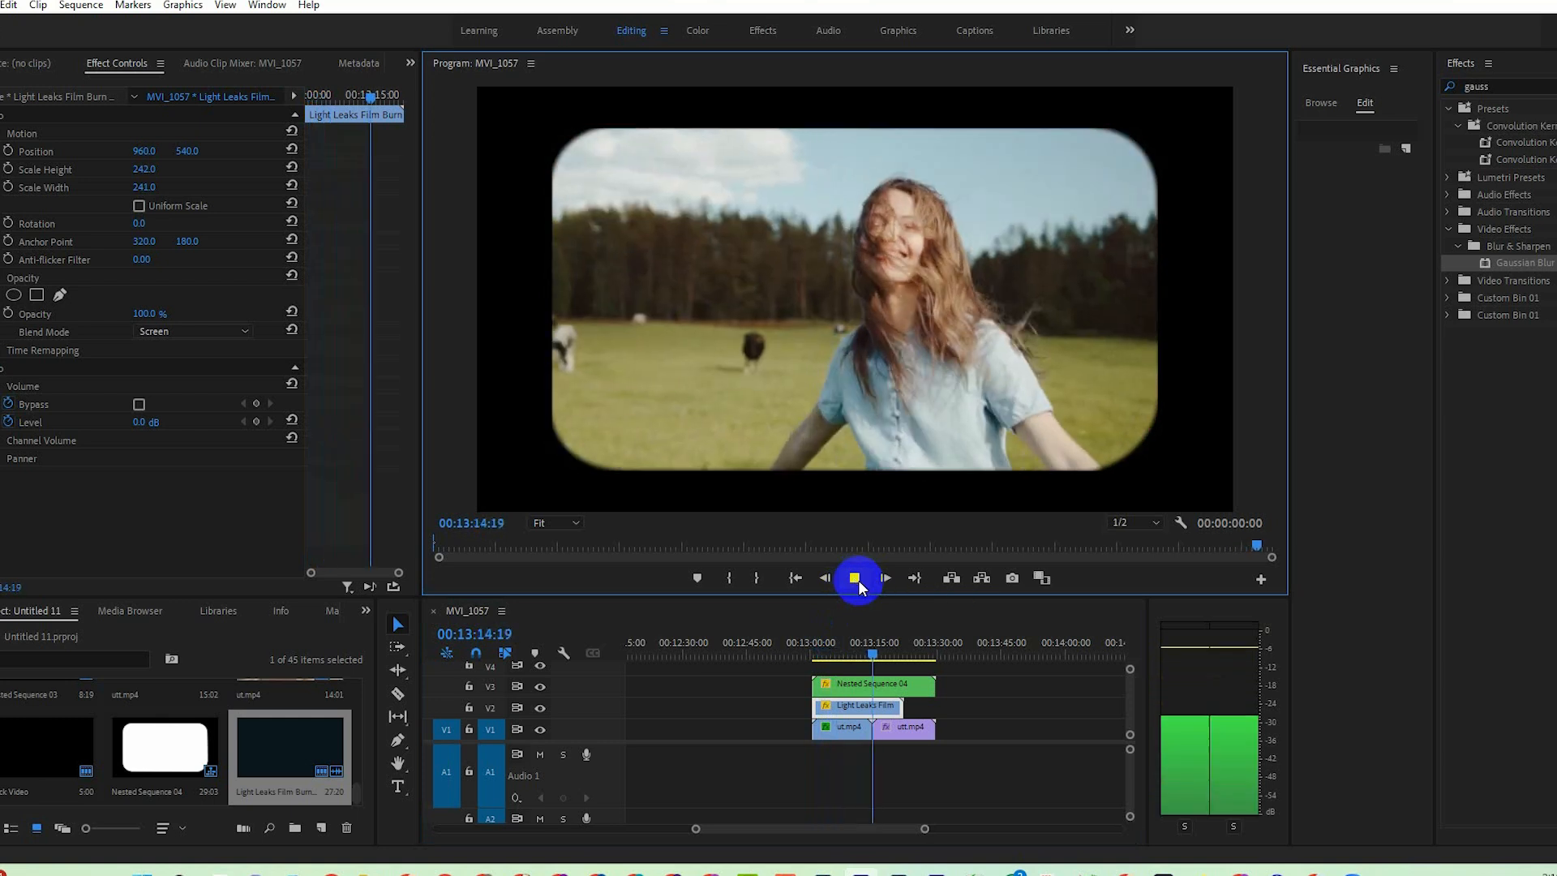
pyautogui.click(855, 577)
# Trim the end of ut.mp4 on V1 to 00:13:14:09 and move utt.mp4 back to meet it.
pyautogui.click(869, 651)
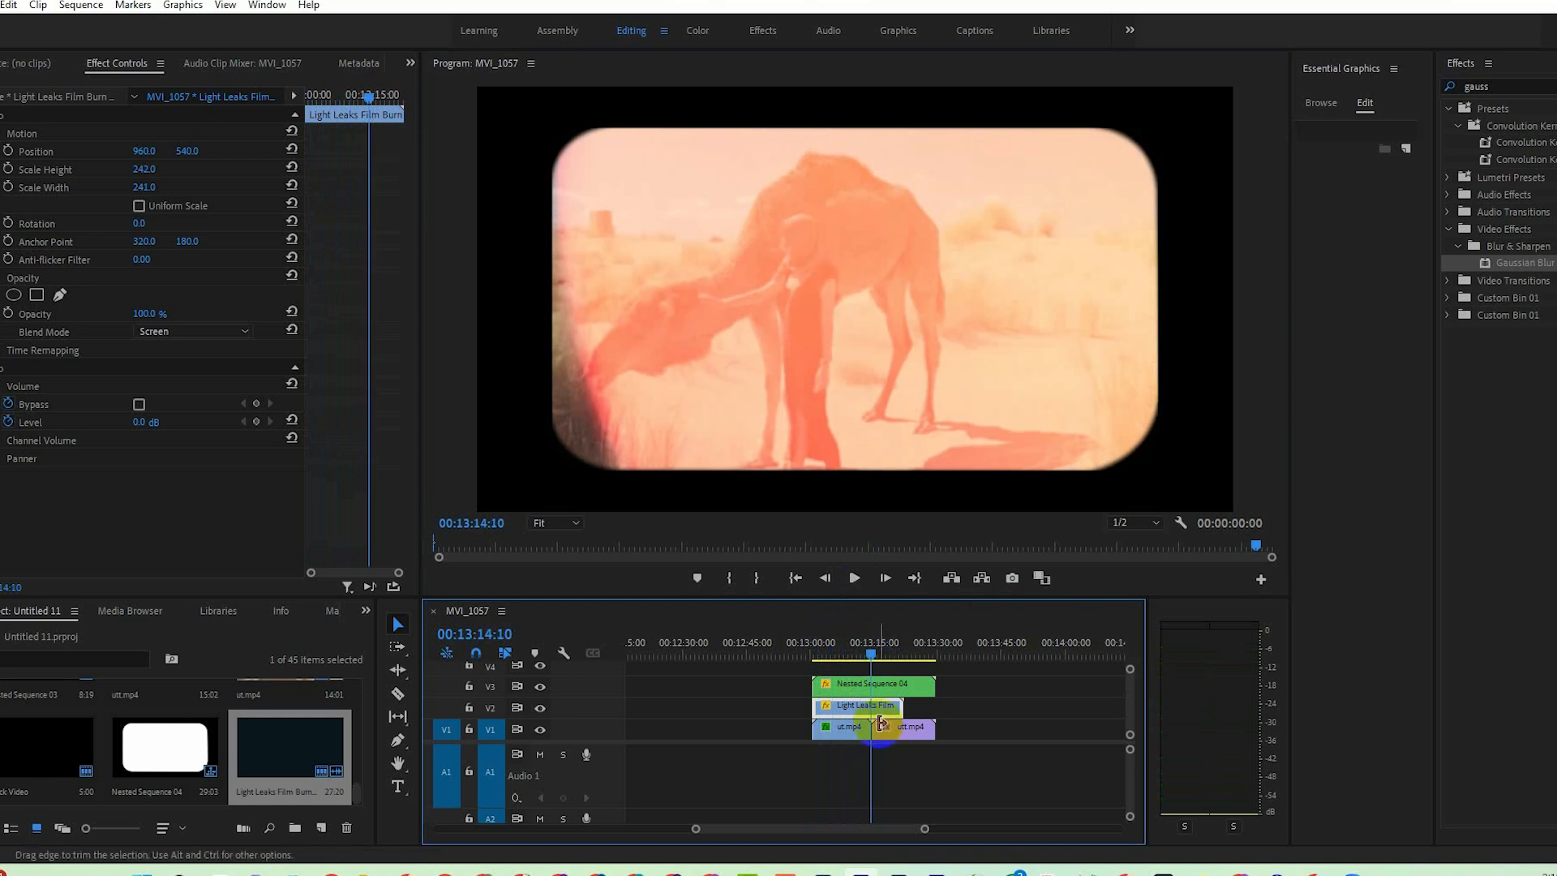
pyautogui.moveTo(927, 829); pyautogui.dragTo(859, 828)
pyautogui.moveTo(874, 712); pyautogui.dragTo(878, 661)
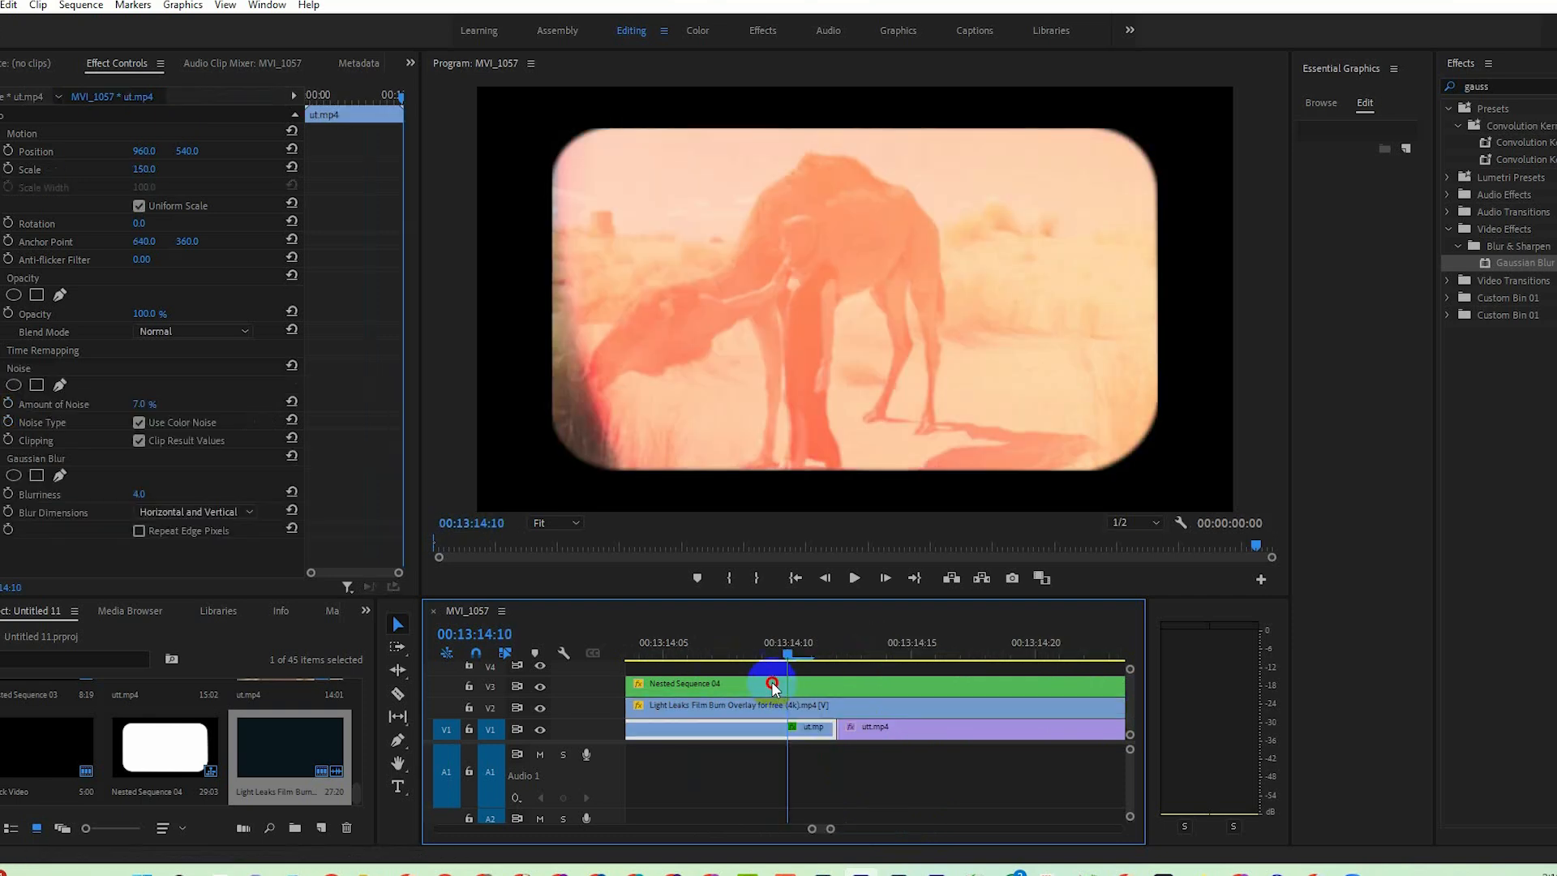
pyautogui.moveTo(772, 670); pyautogui.dragTo(762, 671)
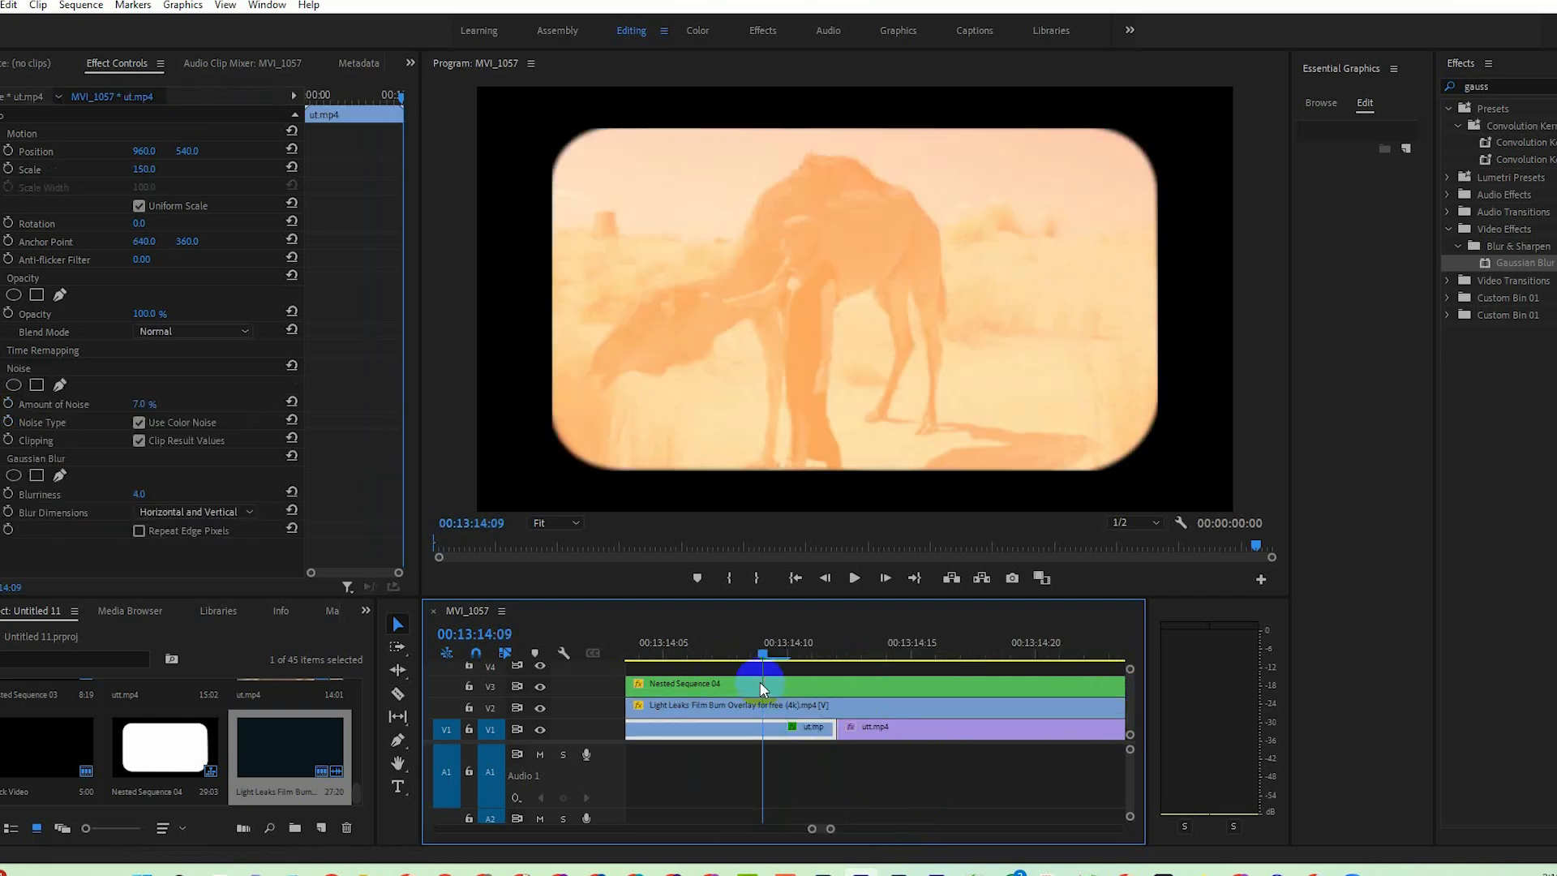
pyautogui.moveTo(880, 730); pyautogui.dragTo(801, 719)
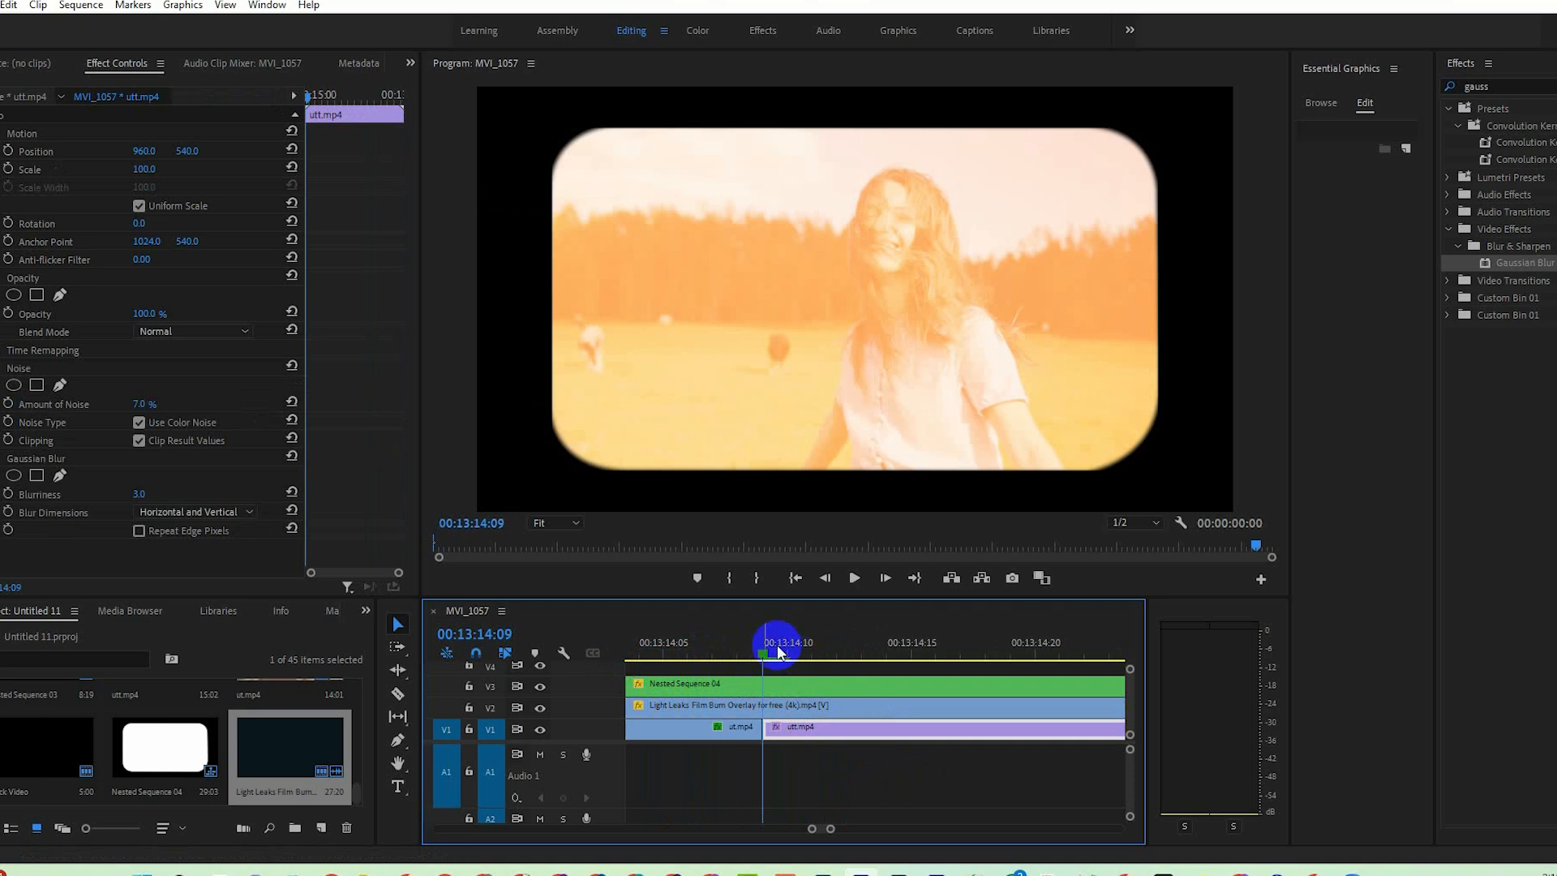
pyautogui.moveTo(778, 649)
pyautogui.mouseDown()
pyautogui.moveTo(733, 649)
pyautogui.moveTo(790, 660)
pyautogui.moveTo(718, 653)
pyautogui.moveTo(762, 655)
pyautogui.mouseUp()
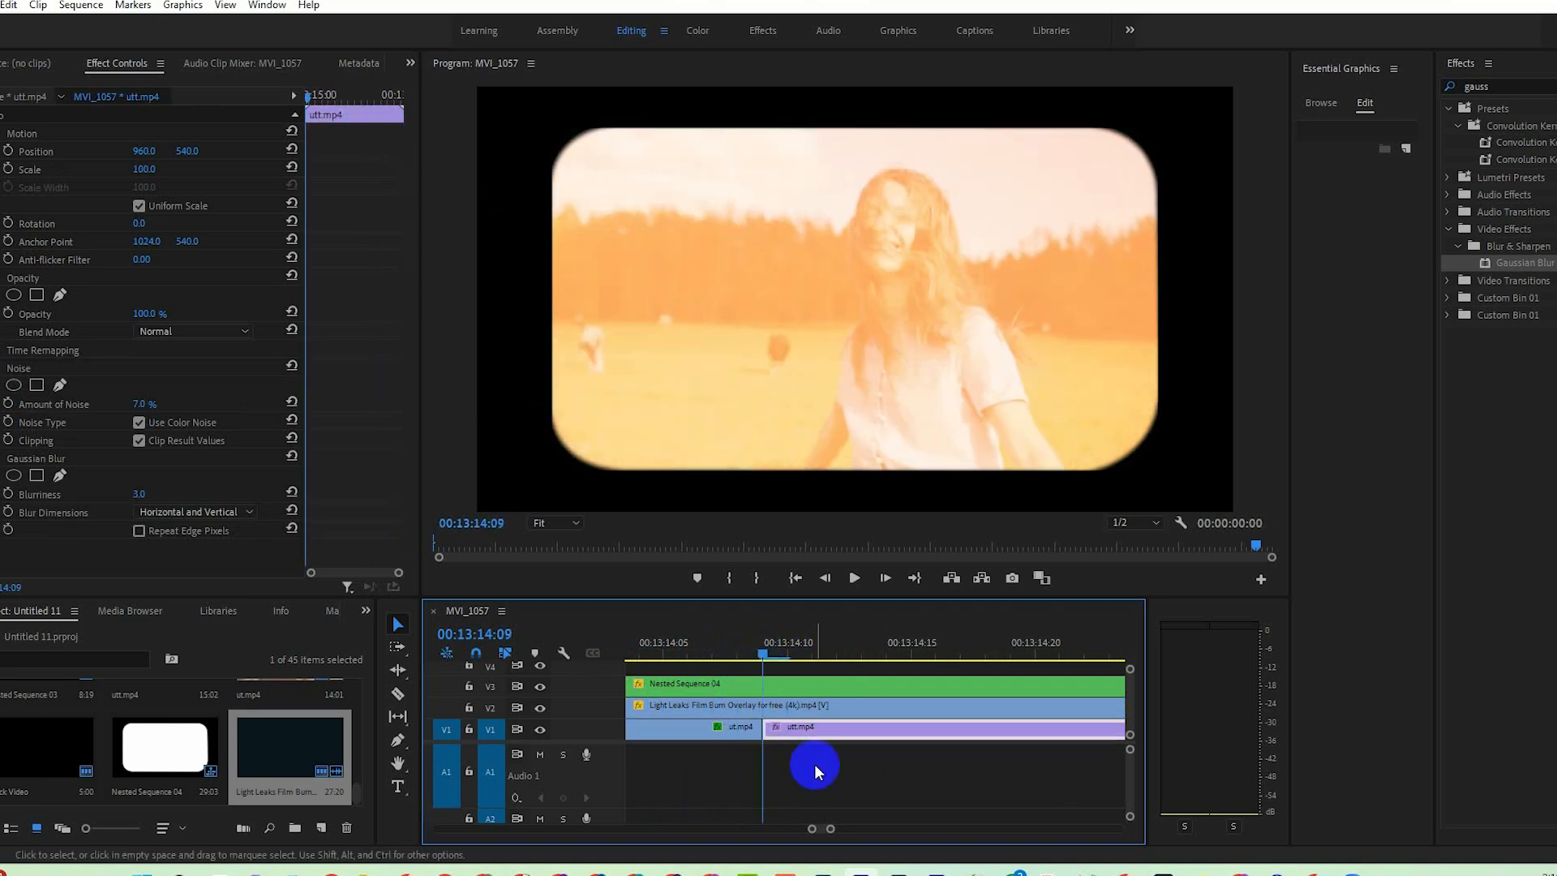
# Play back the transition between ut.mp4 and utt.mp4 and the opening of the sequence to check the light leak timing.
pyautogui.moveTo(814, 830); pyautogui.dragTo(742, 823)
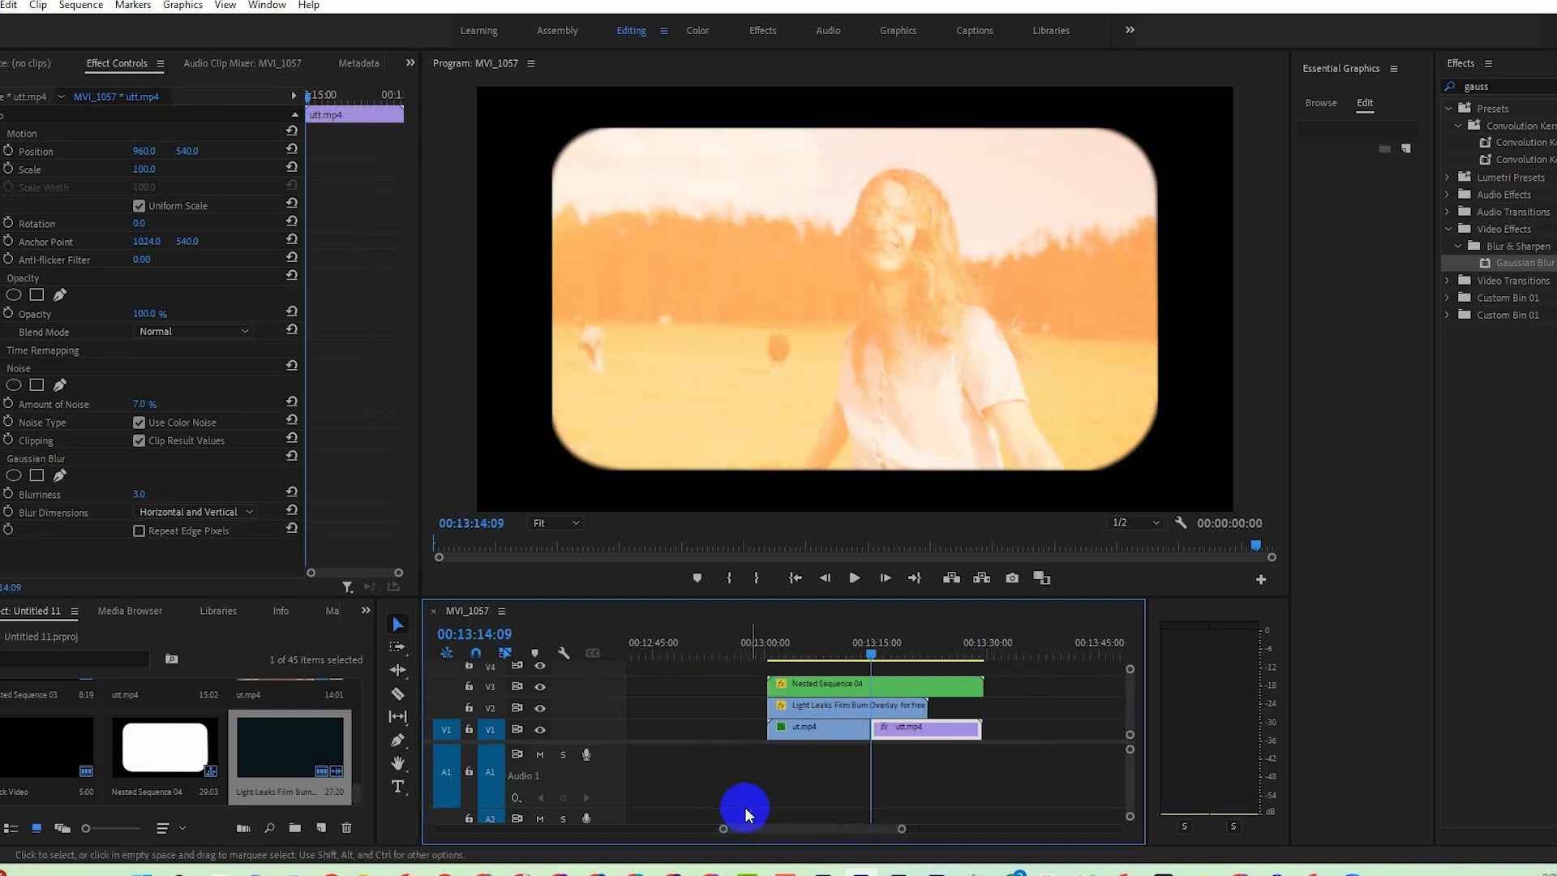
pyautogui.moveTo(872, 645); pyautogui.dragTo(850, 653)
pyautogui.click(853, 577)
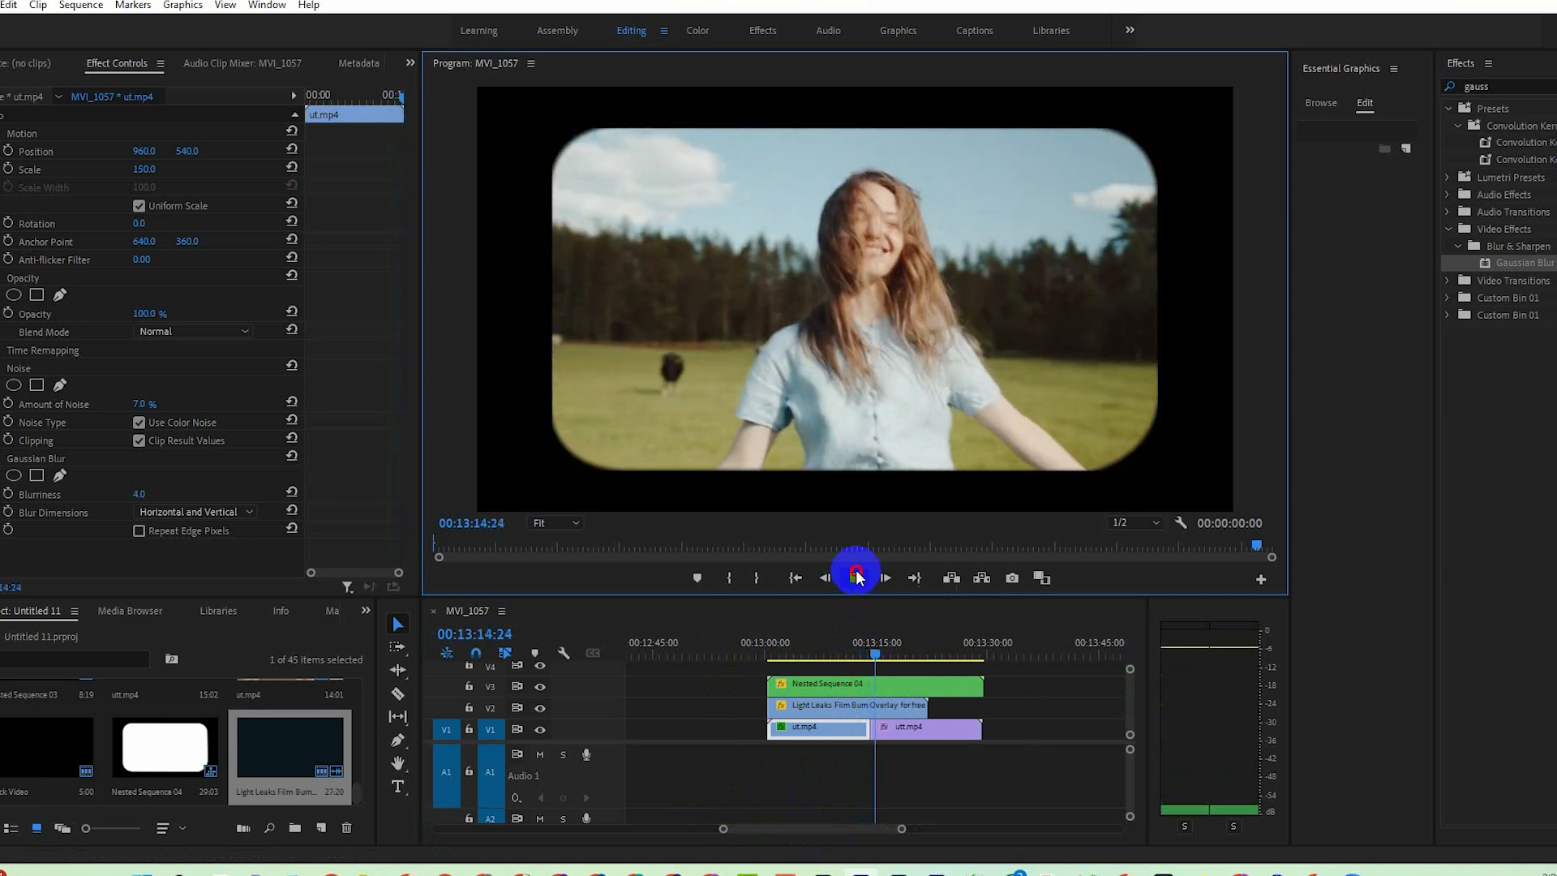
pyautogui.click(874, 655)
pyautogui.moveTo(872, 658); pyautogui.dragTo(769, 660)
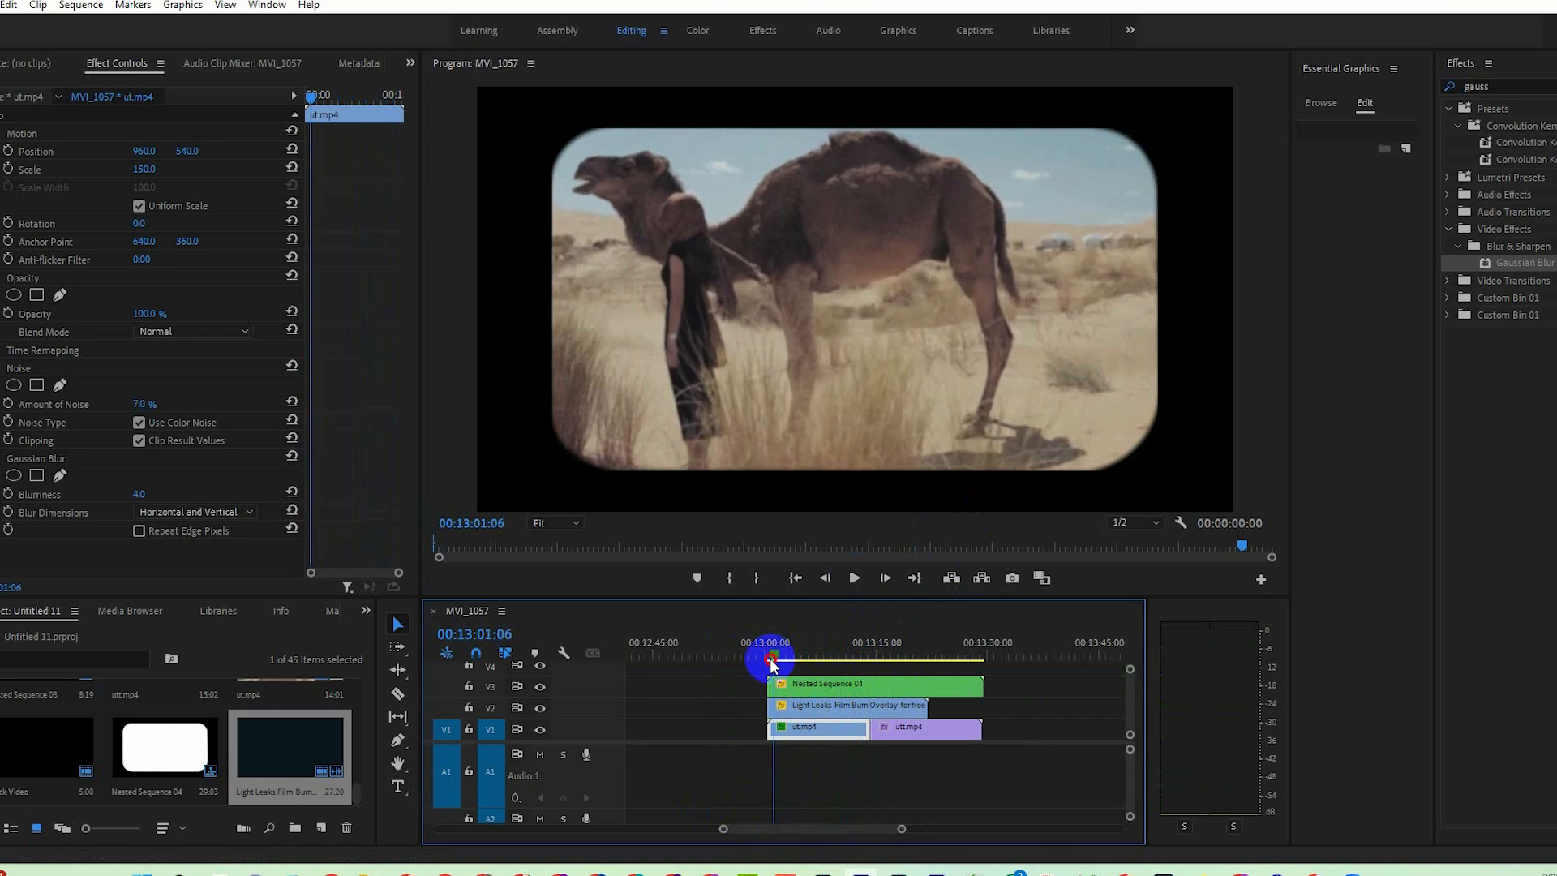
pyautogui.click(856, 581)
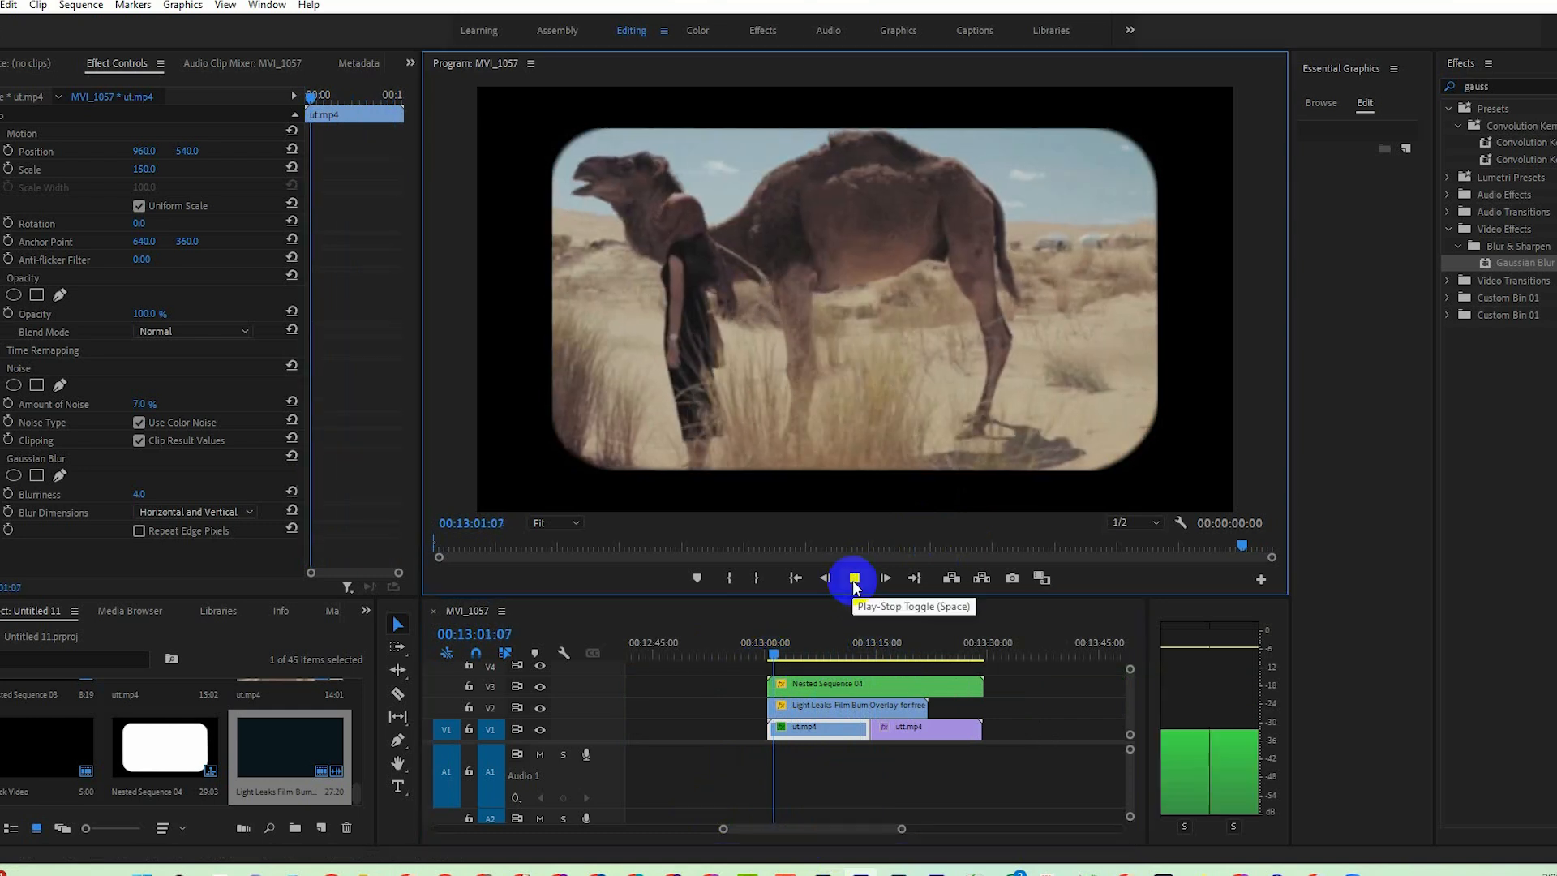
pyautogui.click(853, 579)
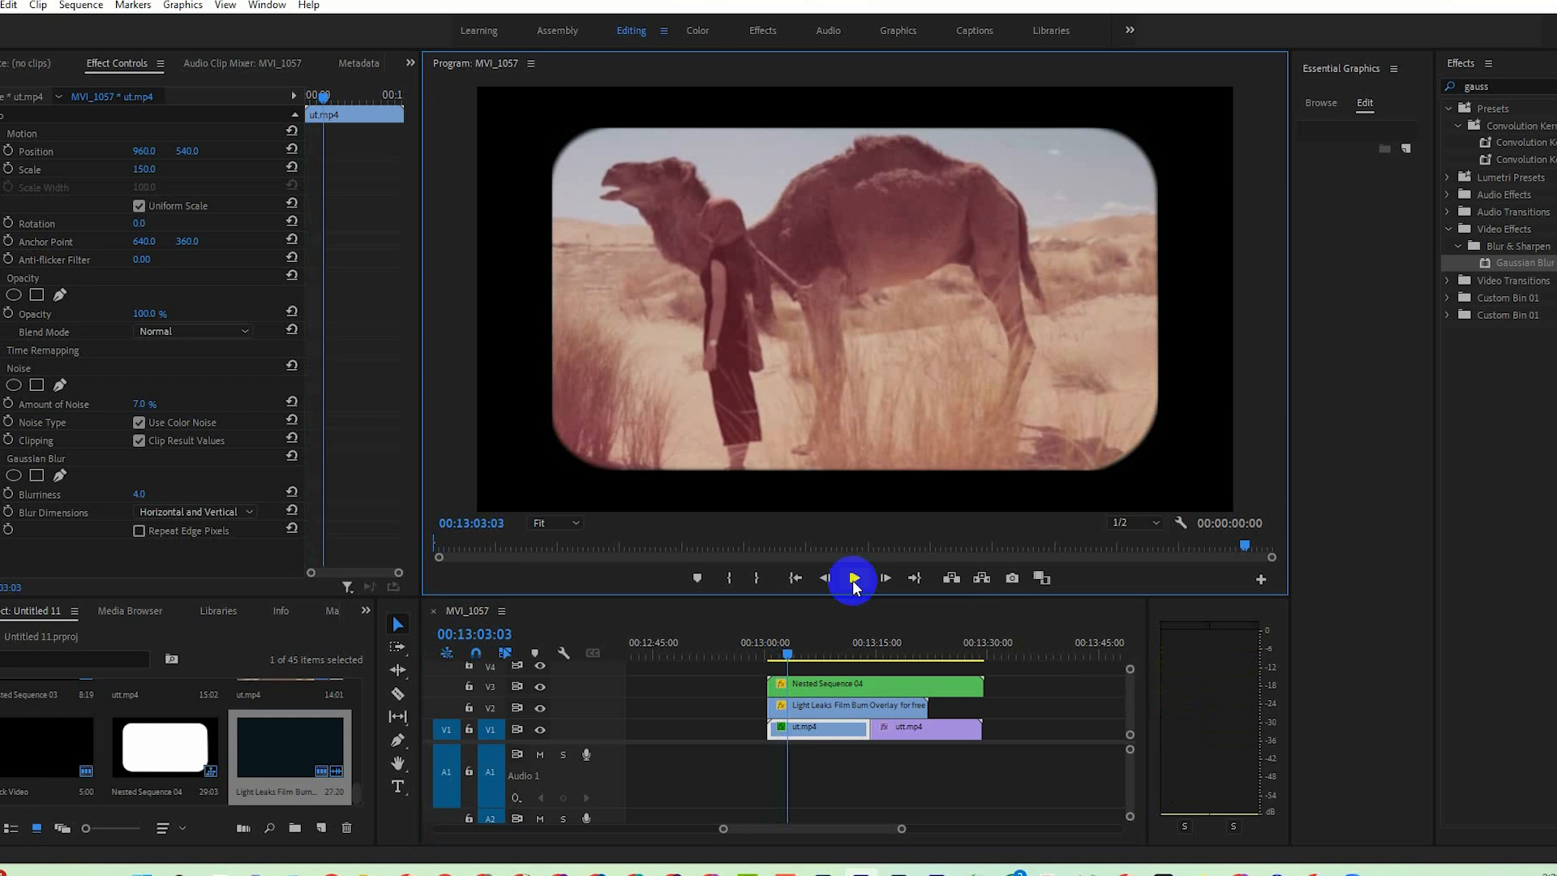
# Split the light leak overlay on V2 at 00:13:01:17.
pyautogui.moveTo(784, 660); pyautogui.dragTo(777, 688)
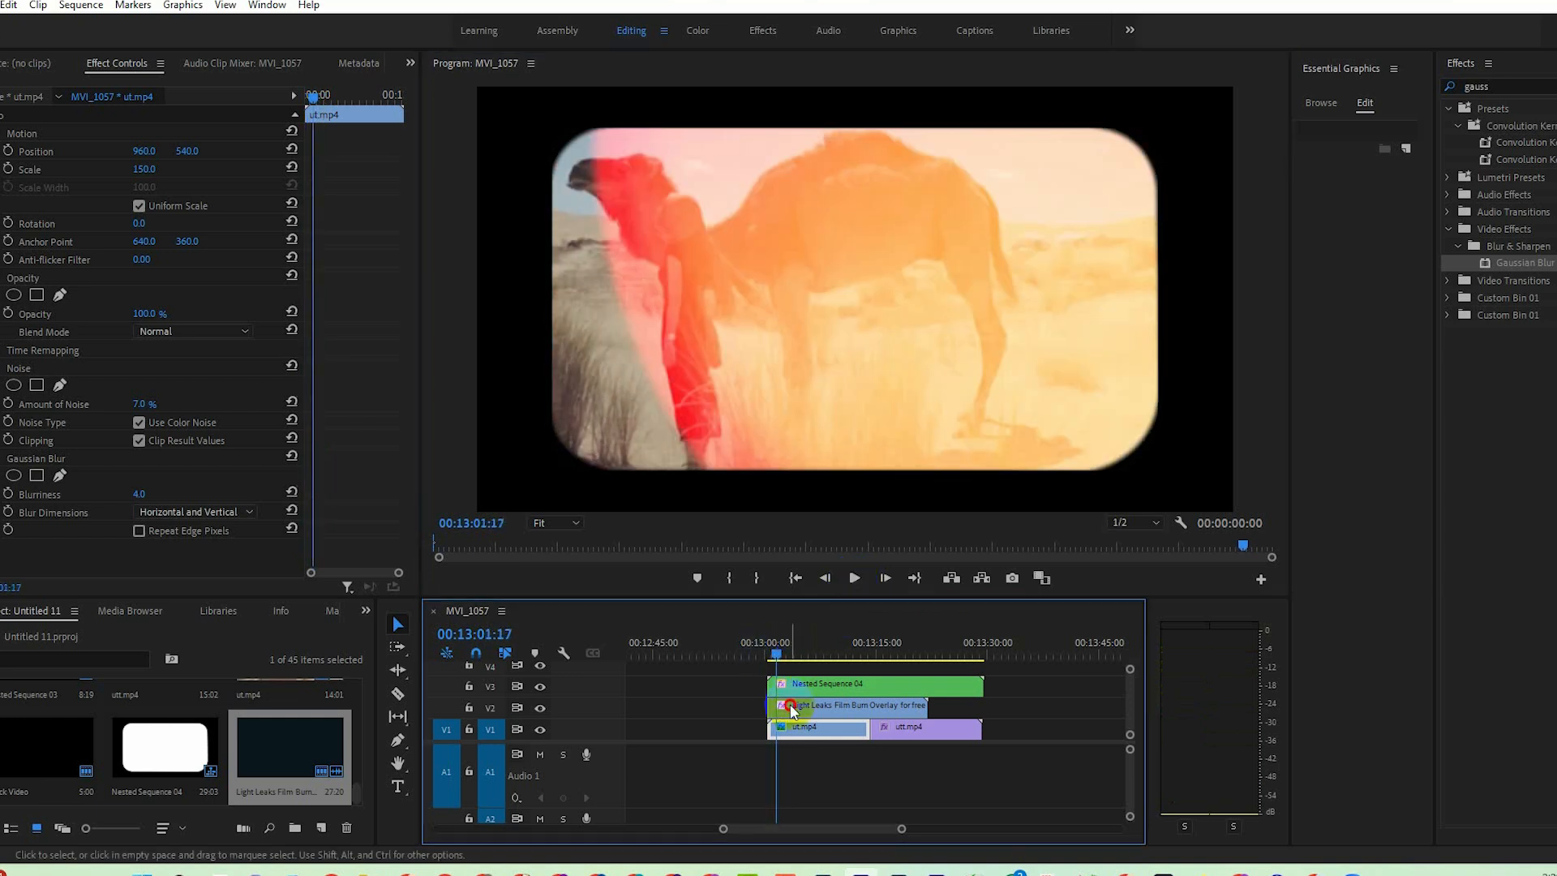
pyautogui.click(791, 707)
pyautogui.press('c')
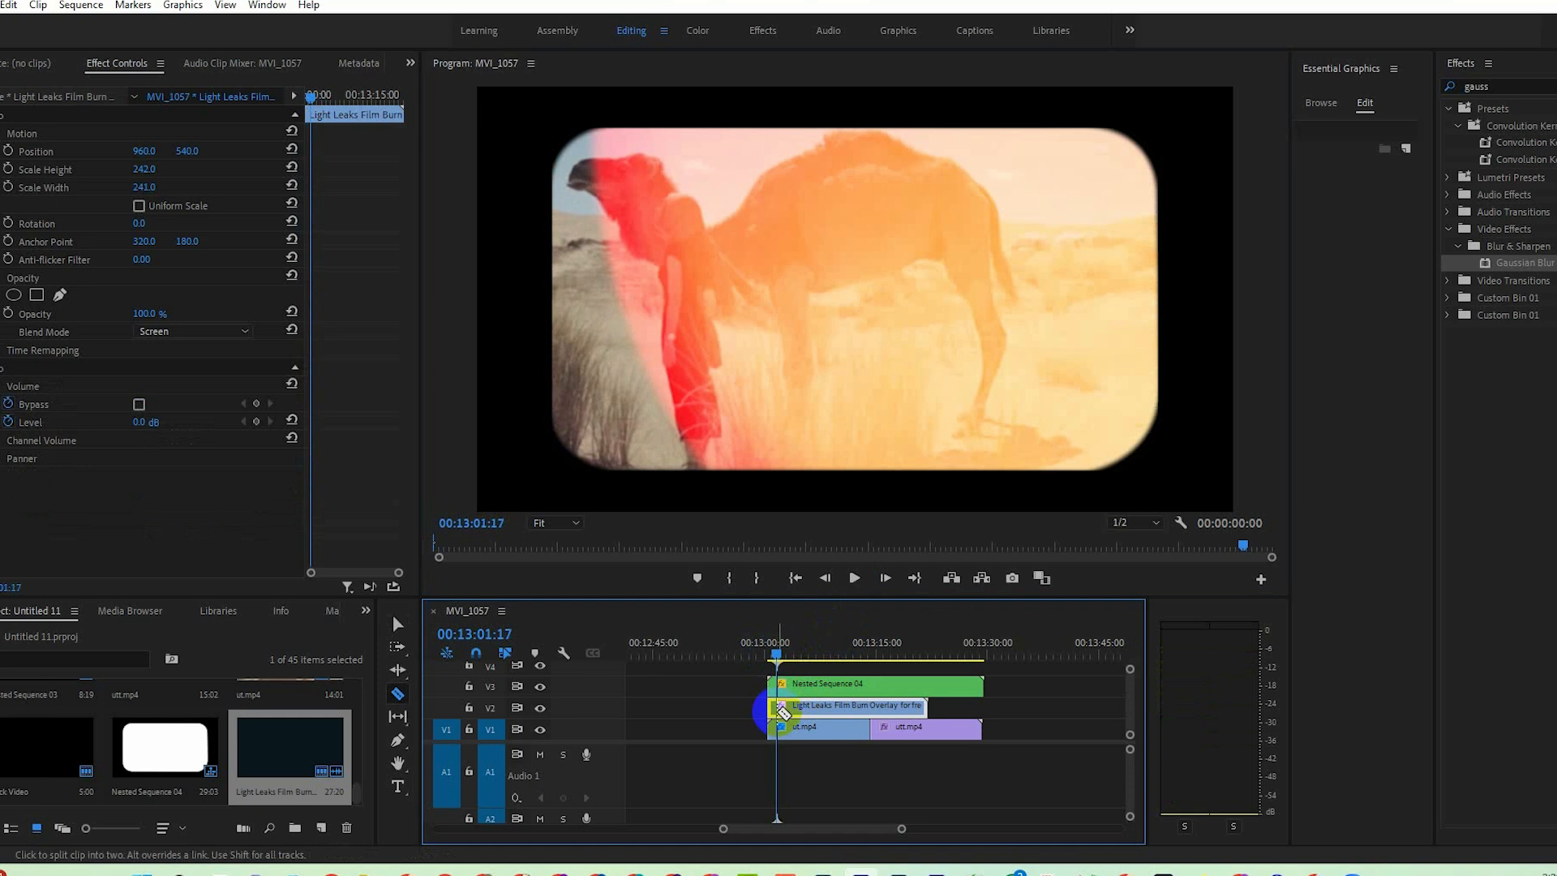
pyautogui.click(777, 711)
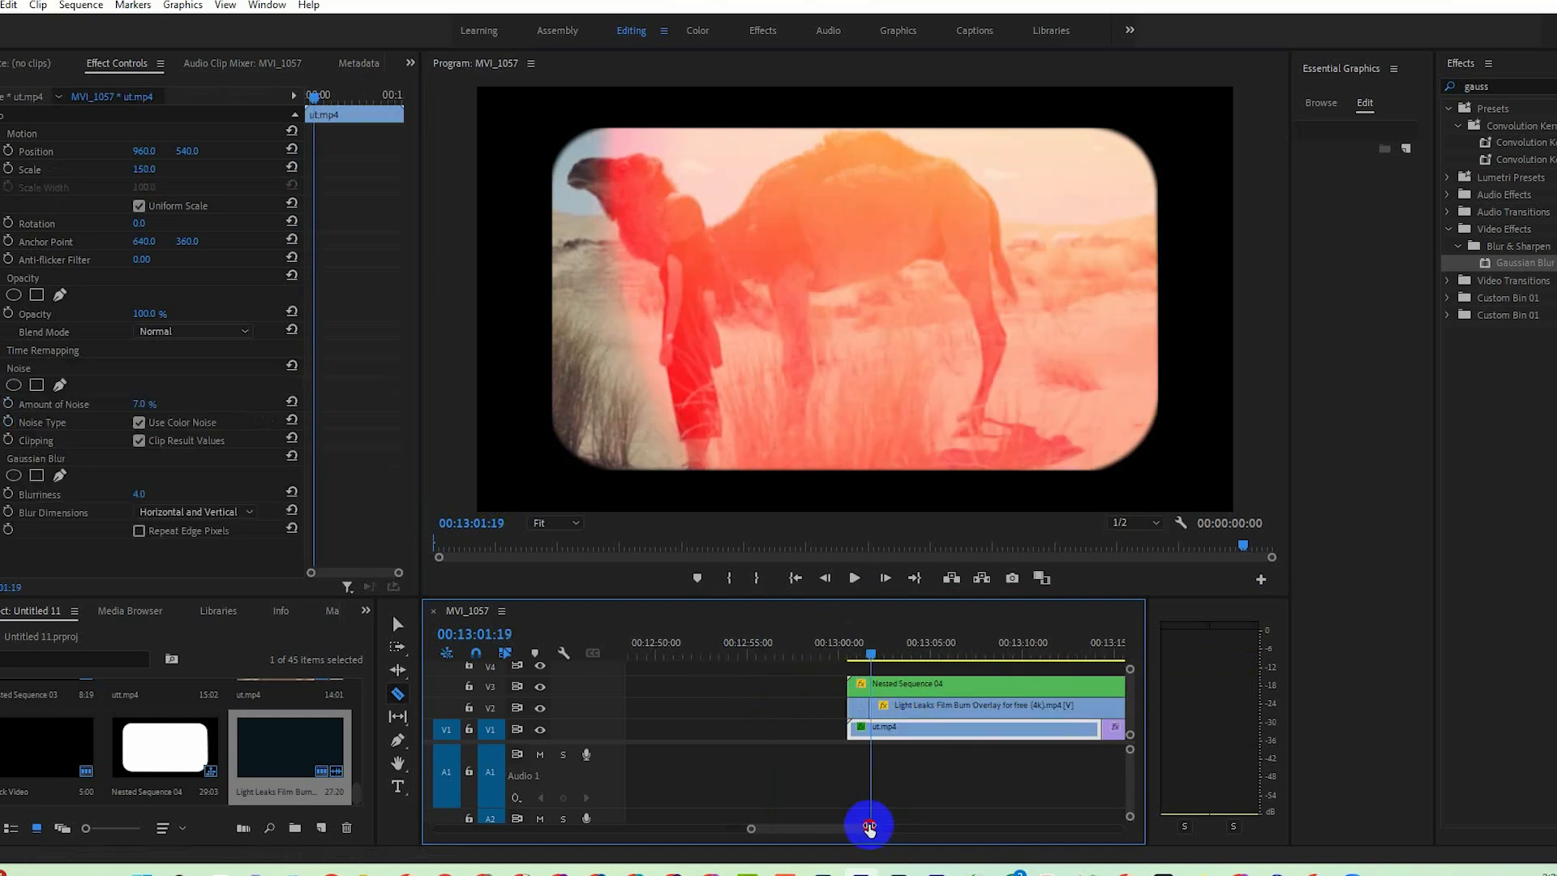
pyautogui.press('b')
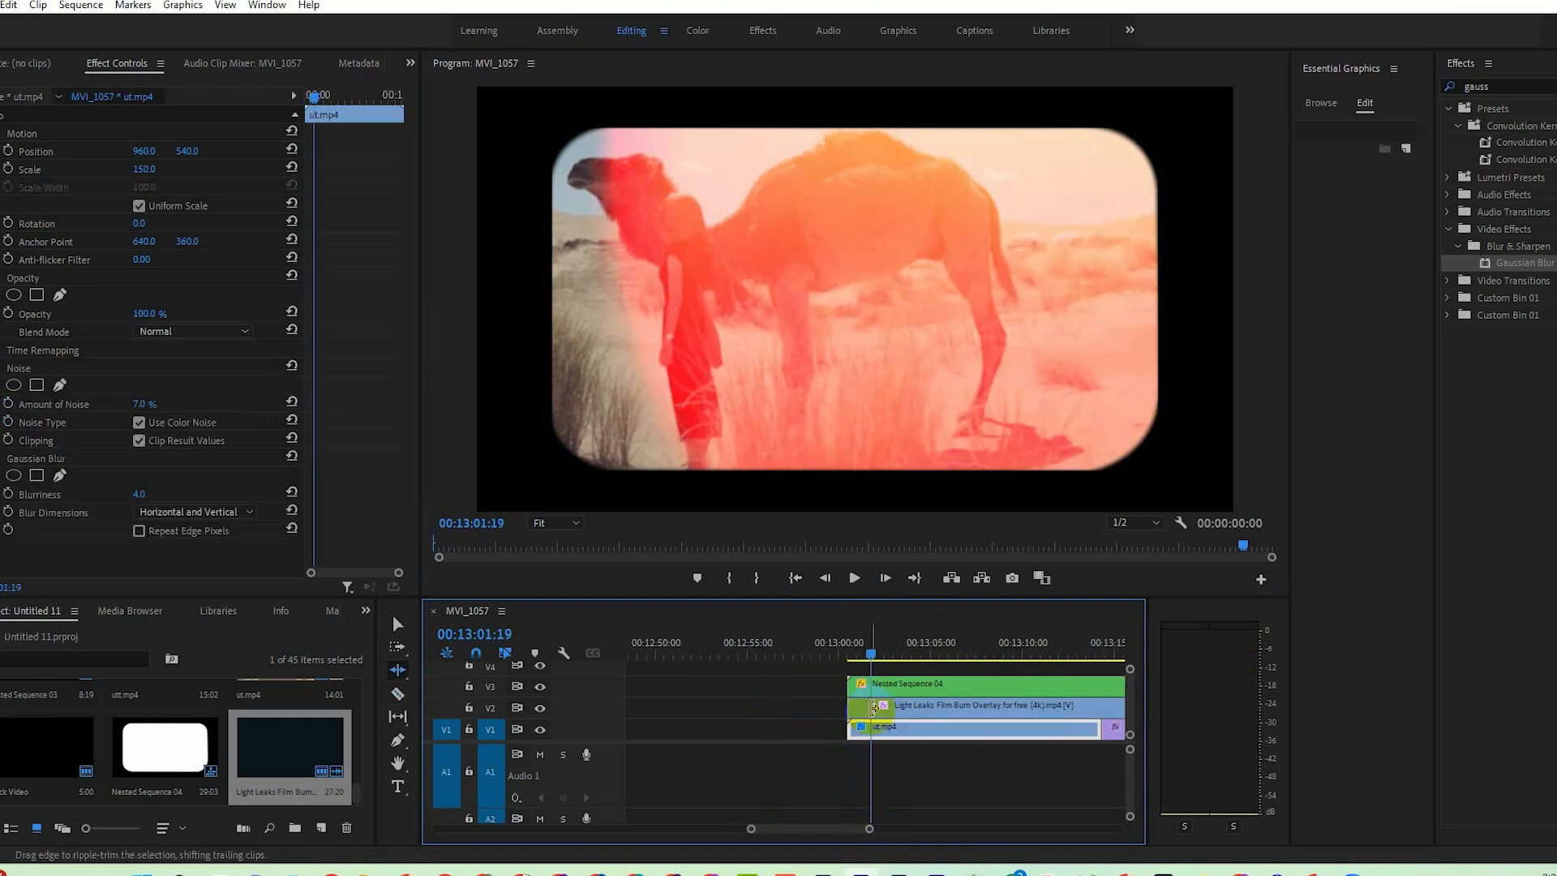
# Split the light leak overlay again at 00:13:03:02 and delete the piece between the two cuts.
pyautogui.press('v')
pyautogui.click(895, 653)
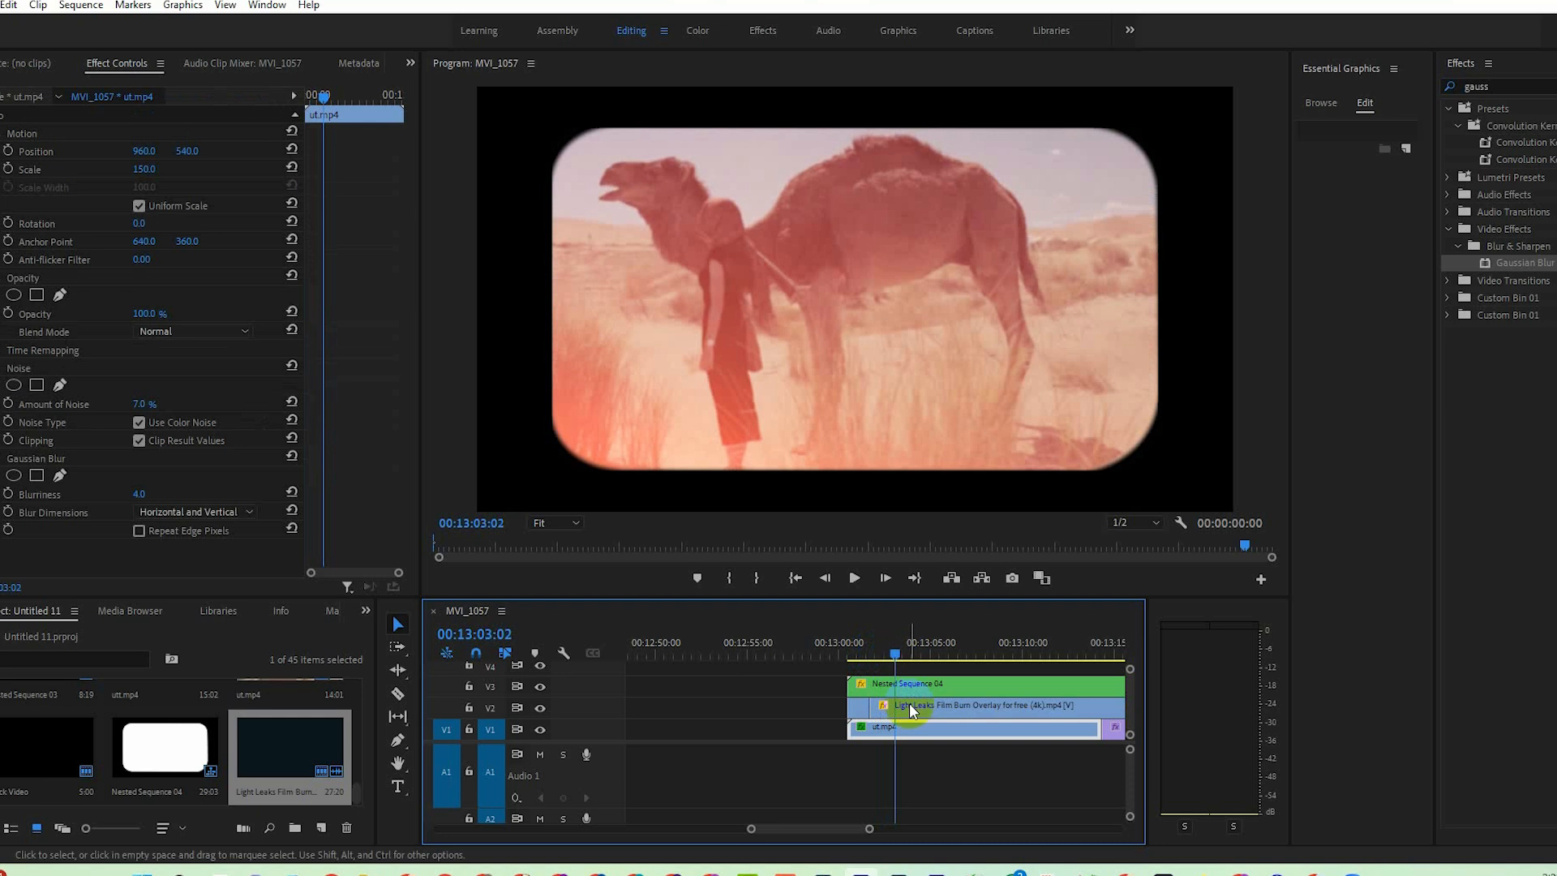
pyautogui.press('c')
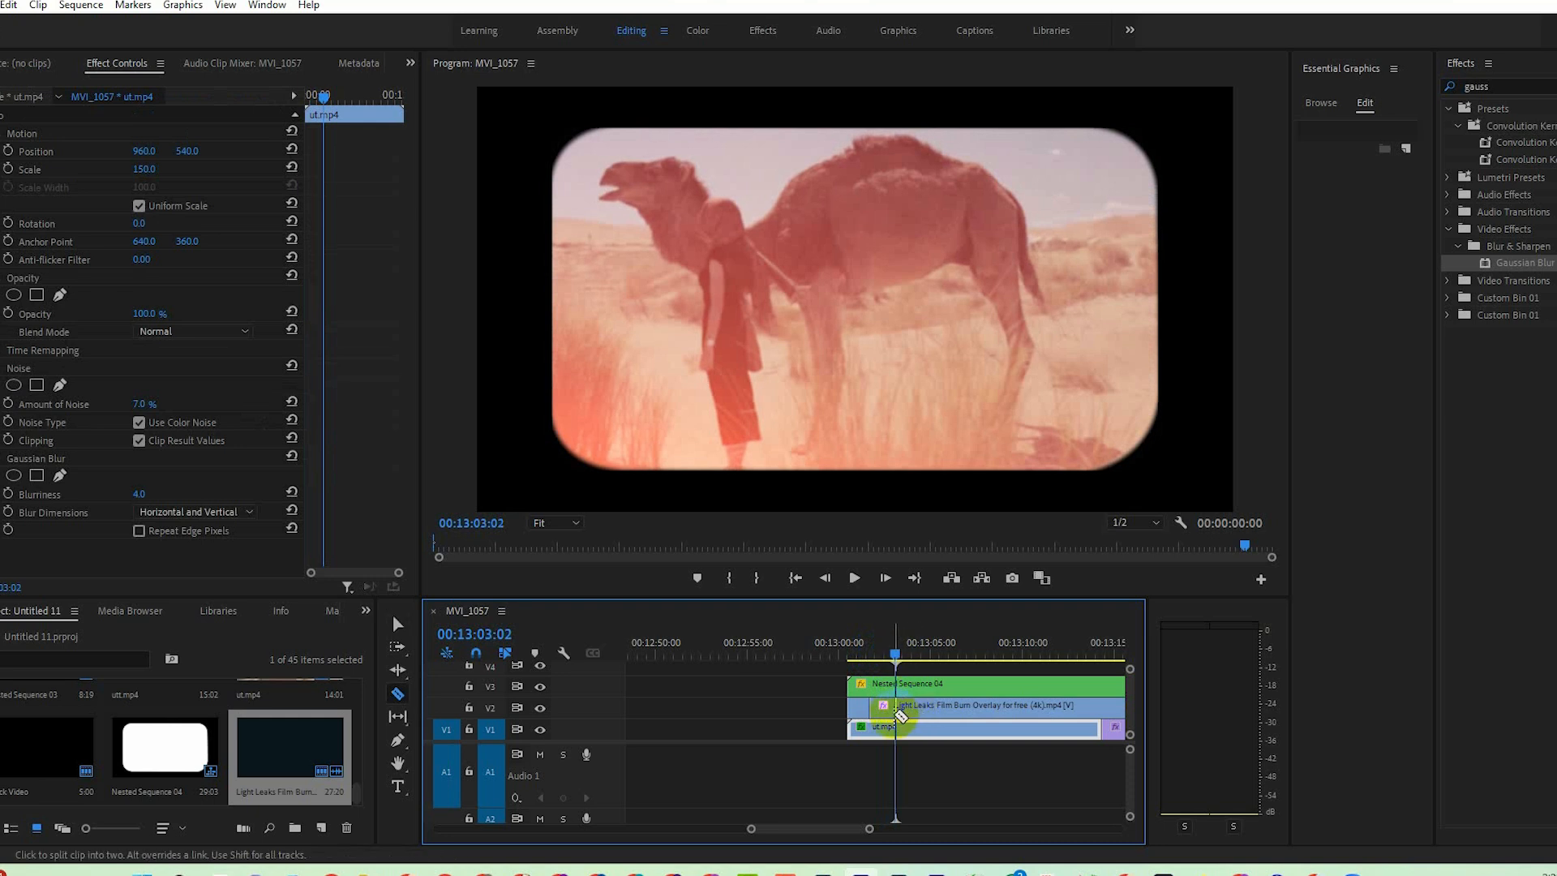
pyautogui.click(895, 710)
pyautogui.press('v')
pyautogui.click(883, 711)
pyautogui.press('Delete')
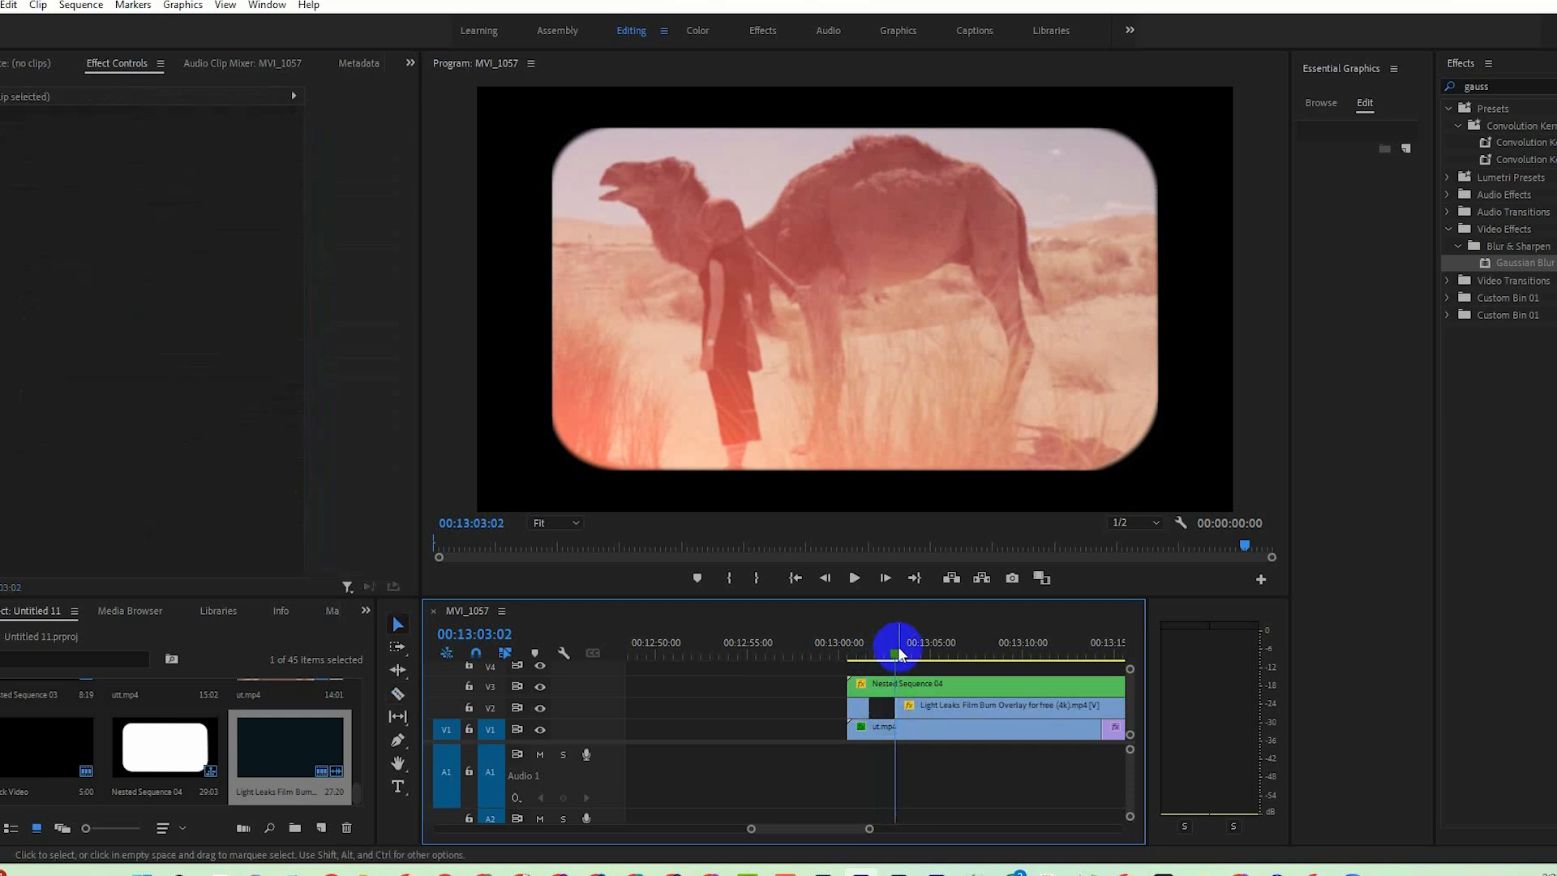
# Play back the light leak on ut.mp4, split the V2 overlay near 00:13:06:11 and at 00:13:06:19, and delete the piece between the cuts.
pyautogui.moveTo(895, 649); pyautogui.dragTo(861, 659)
pyautogui.press('space')
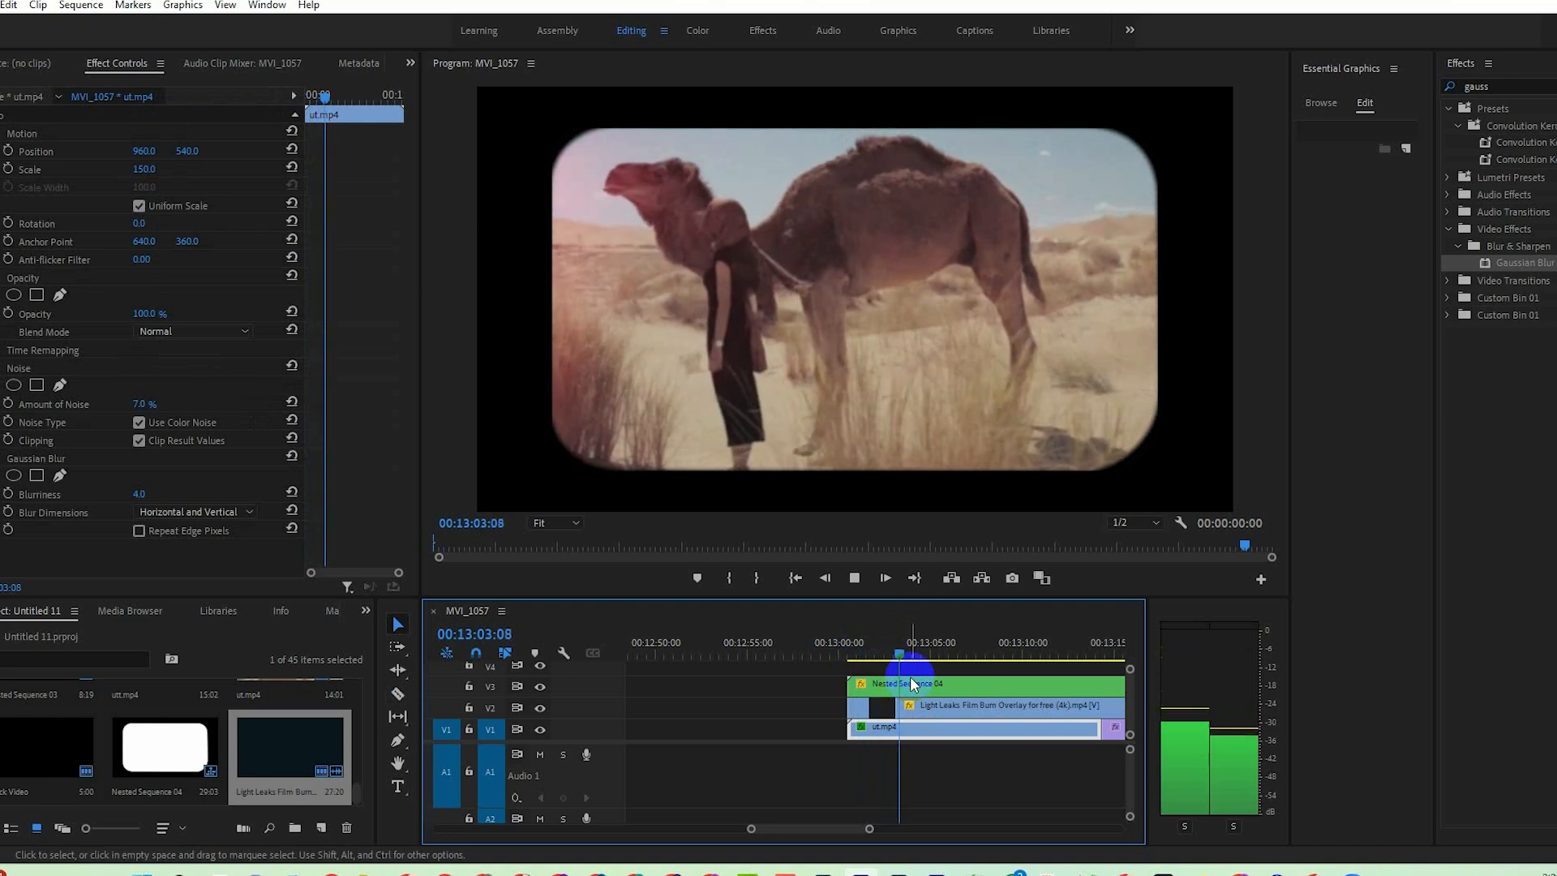
pyautogui.press('space')
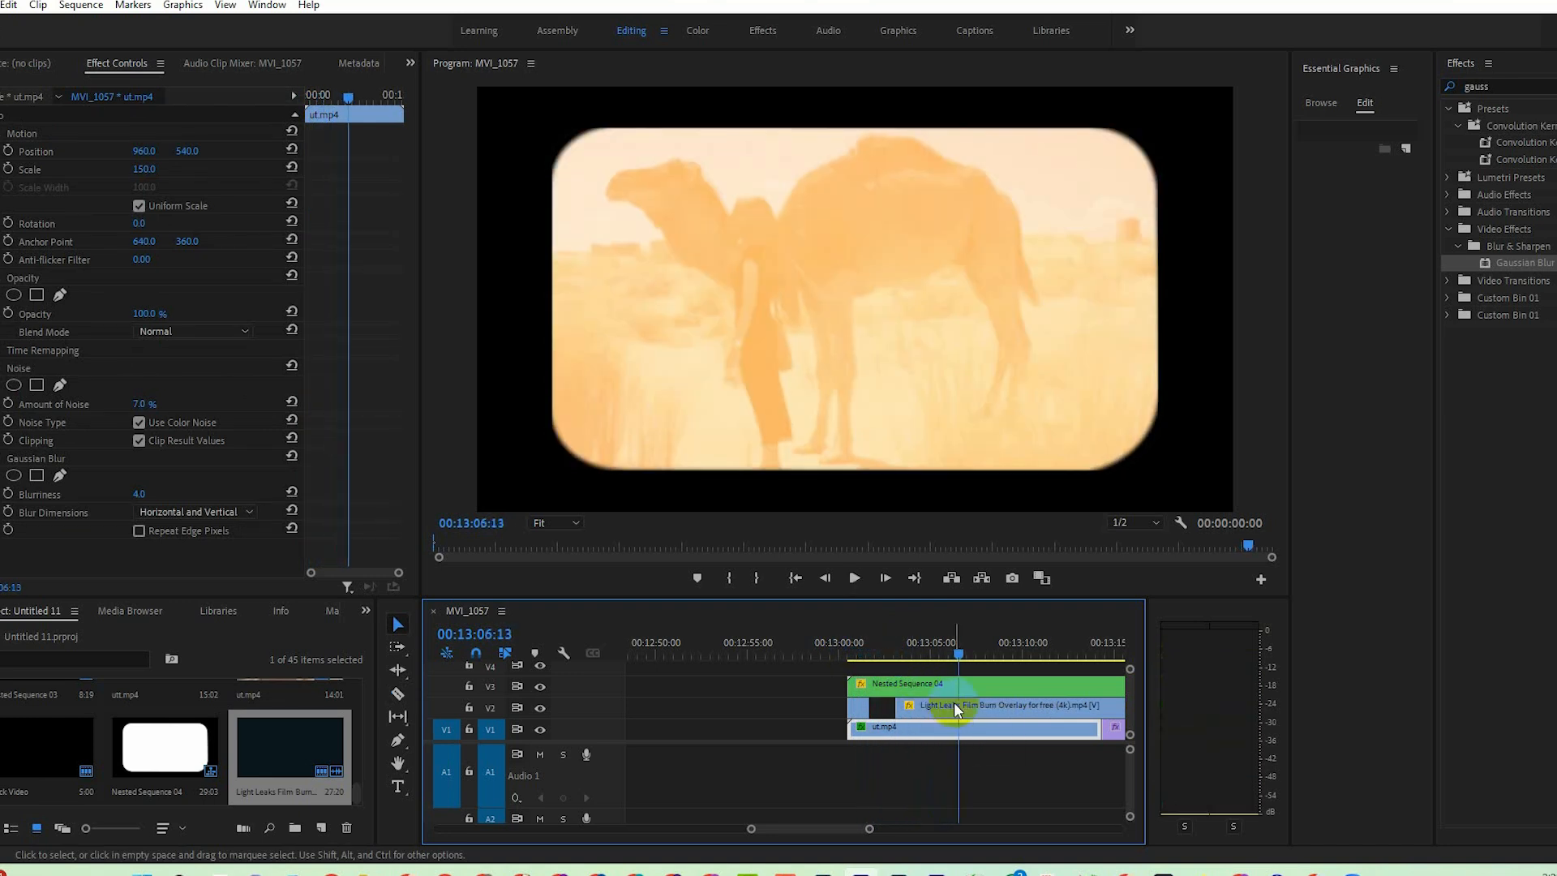
pyautogui.click(955, 654)
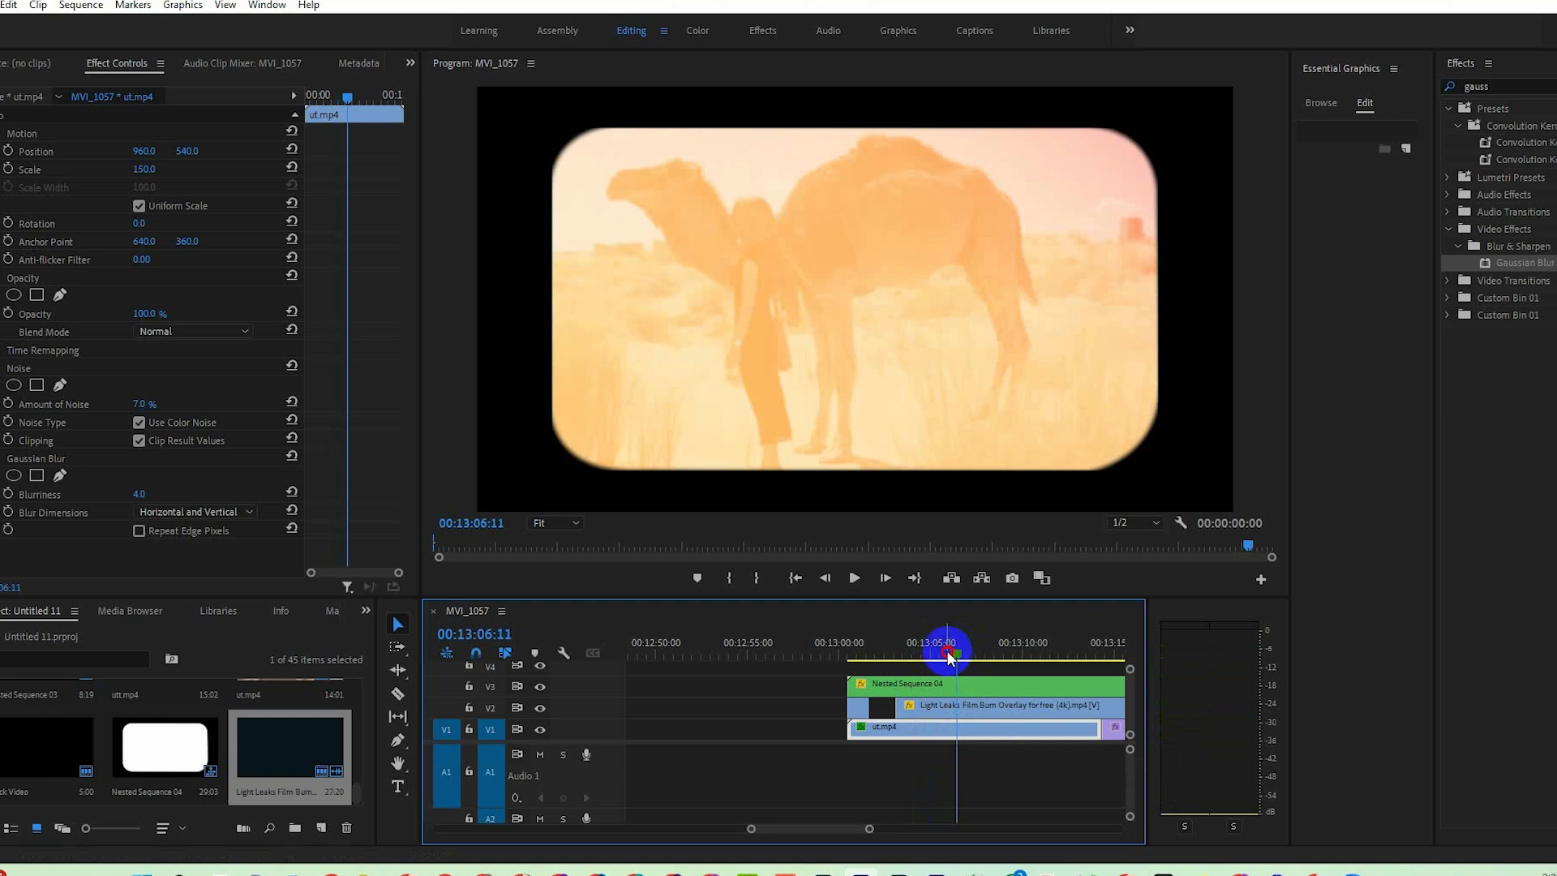
pyautogui.moveTo(939, 657); pyautogui.dragTo(955, 656)
pyautogui.press('c')
pyautogui.click(955, 706)
pyautogui.click(961, 657)
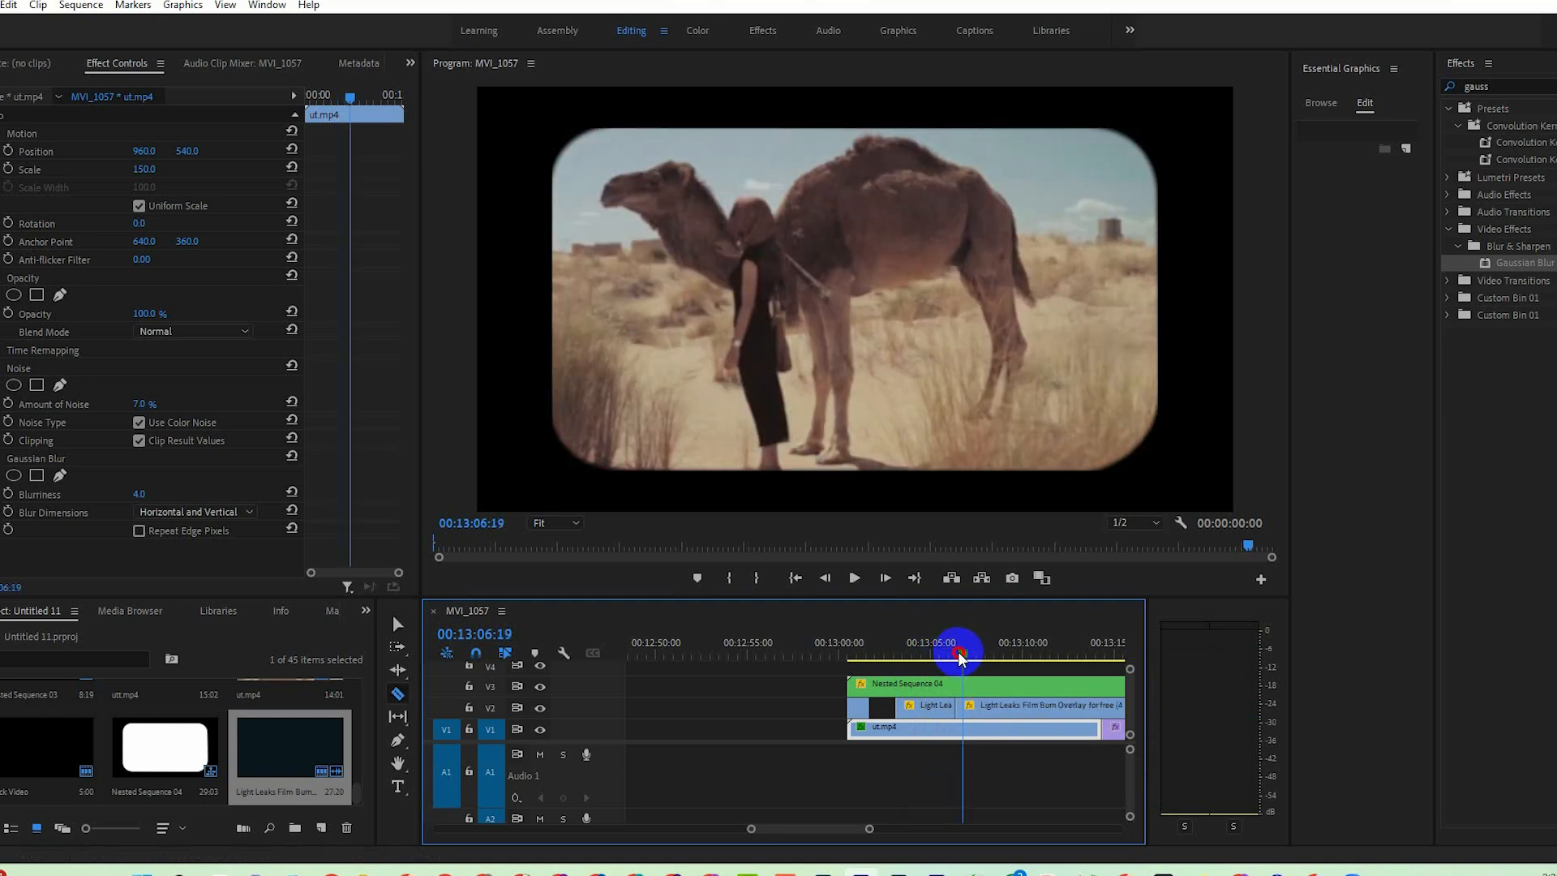
pyautogui.click(961, 705)
pyautogui.press('v')
pyautogui.click(958, 706)
pyautogui.press('Delete')
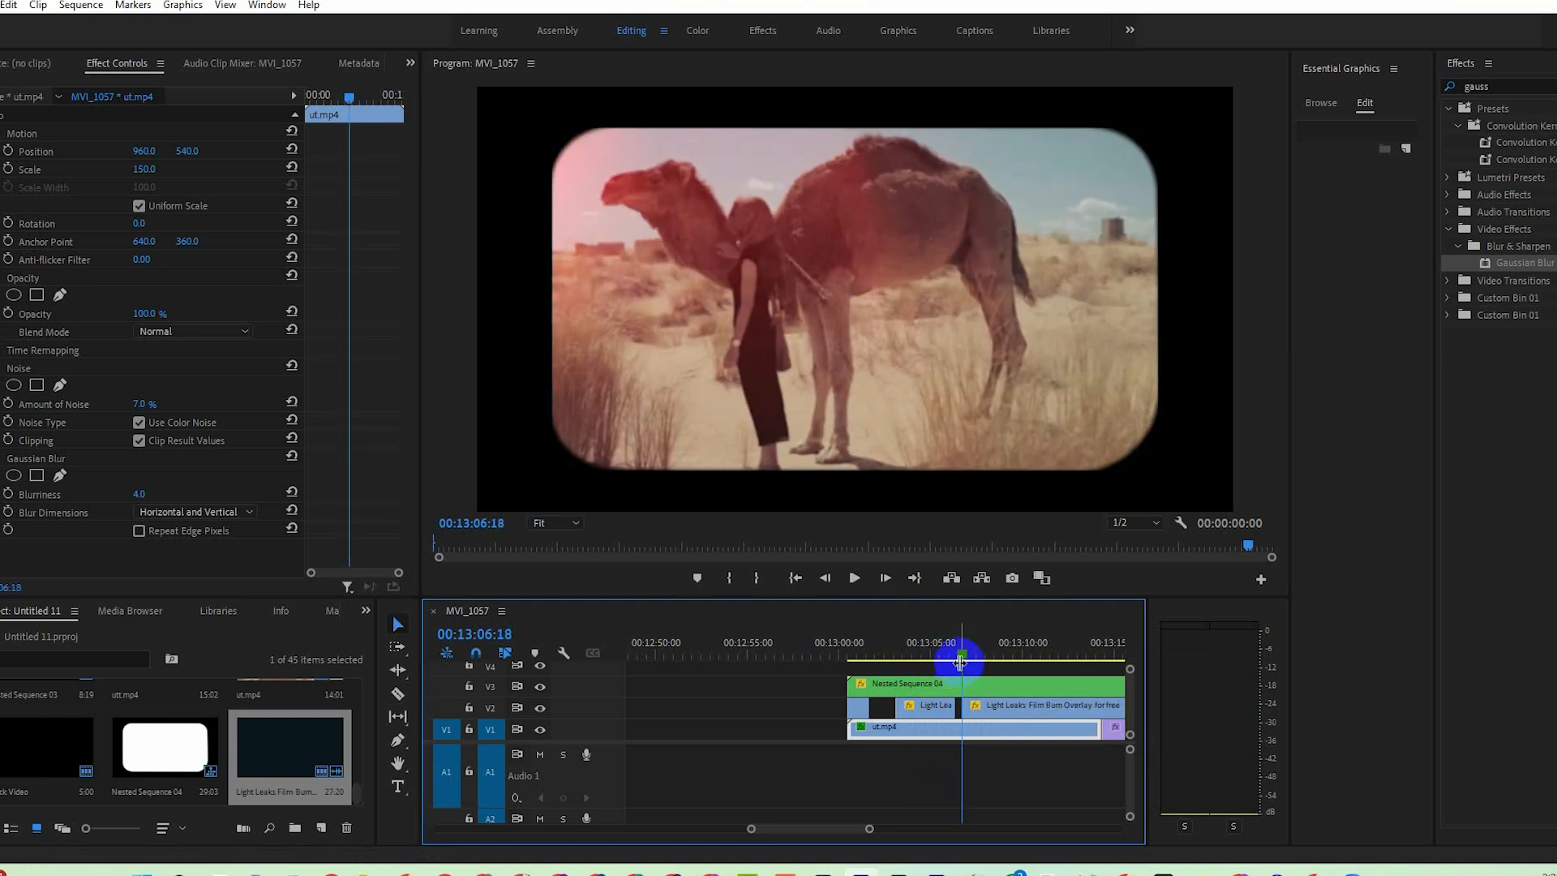
# Split the light leak overlay on V2 twice just after 00:13:08:19 and delete the short piece between the two cuts.
pyautogui.press('space')
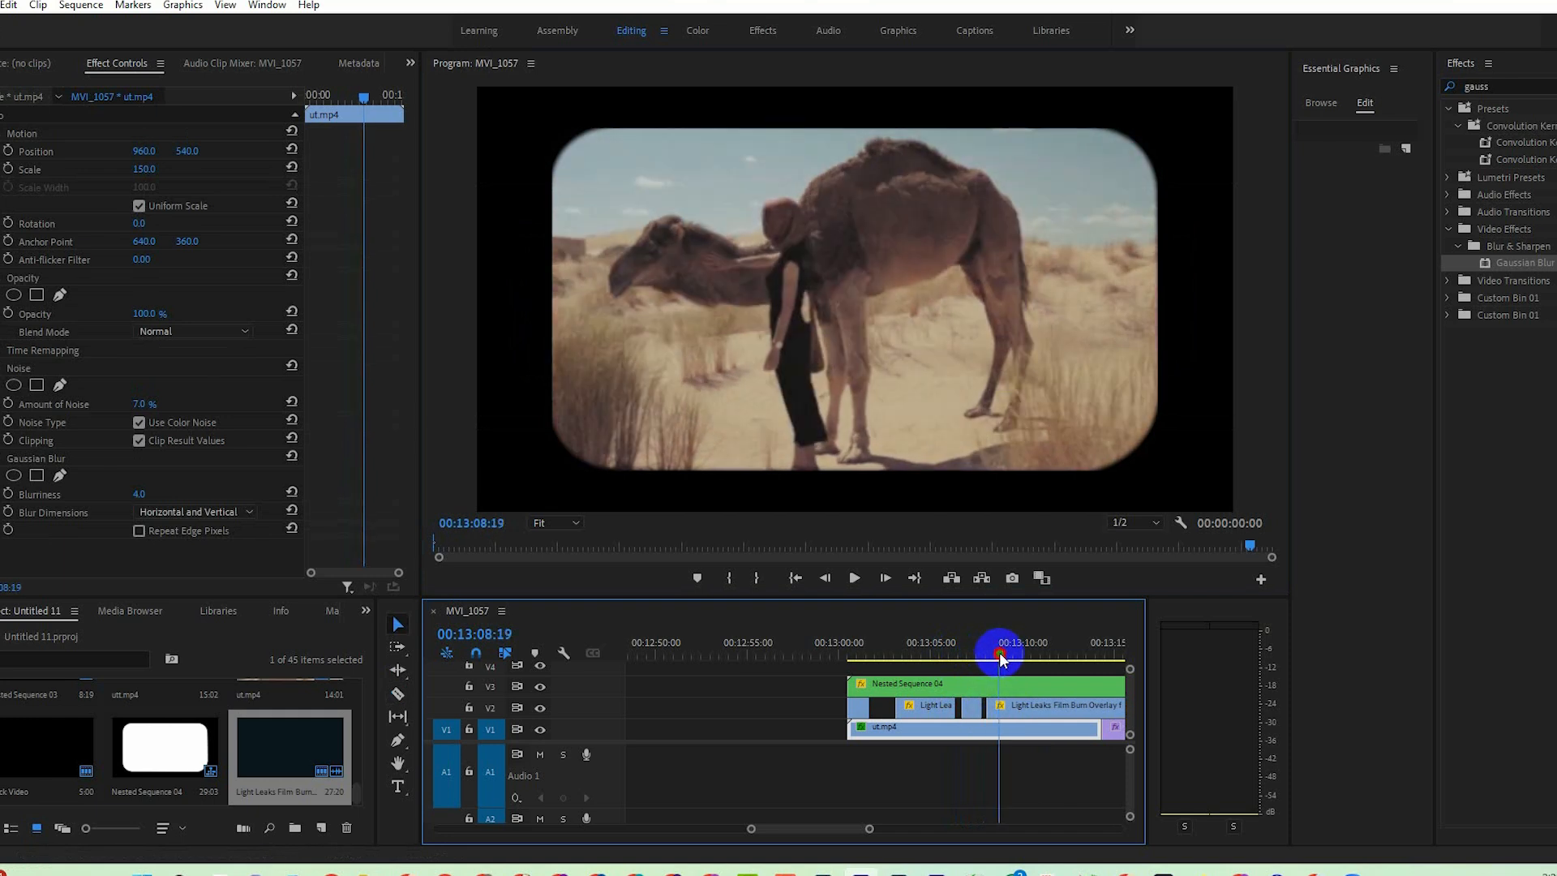
pyautogui.click(878, 583)
pyautogui.press('c')
pyautogui.click(1003, 707)
pyautogui.click(885, 580)
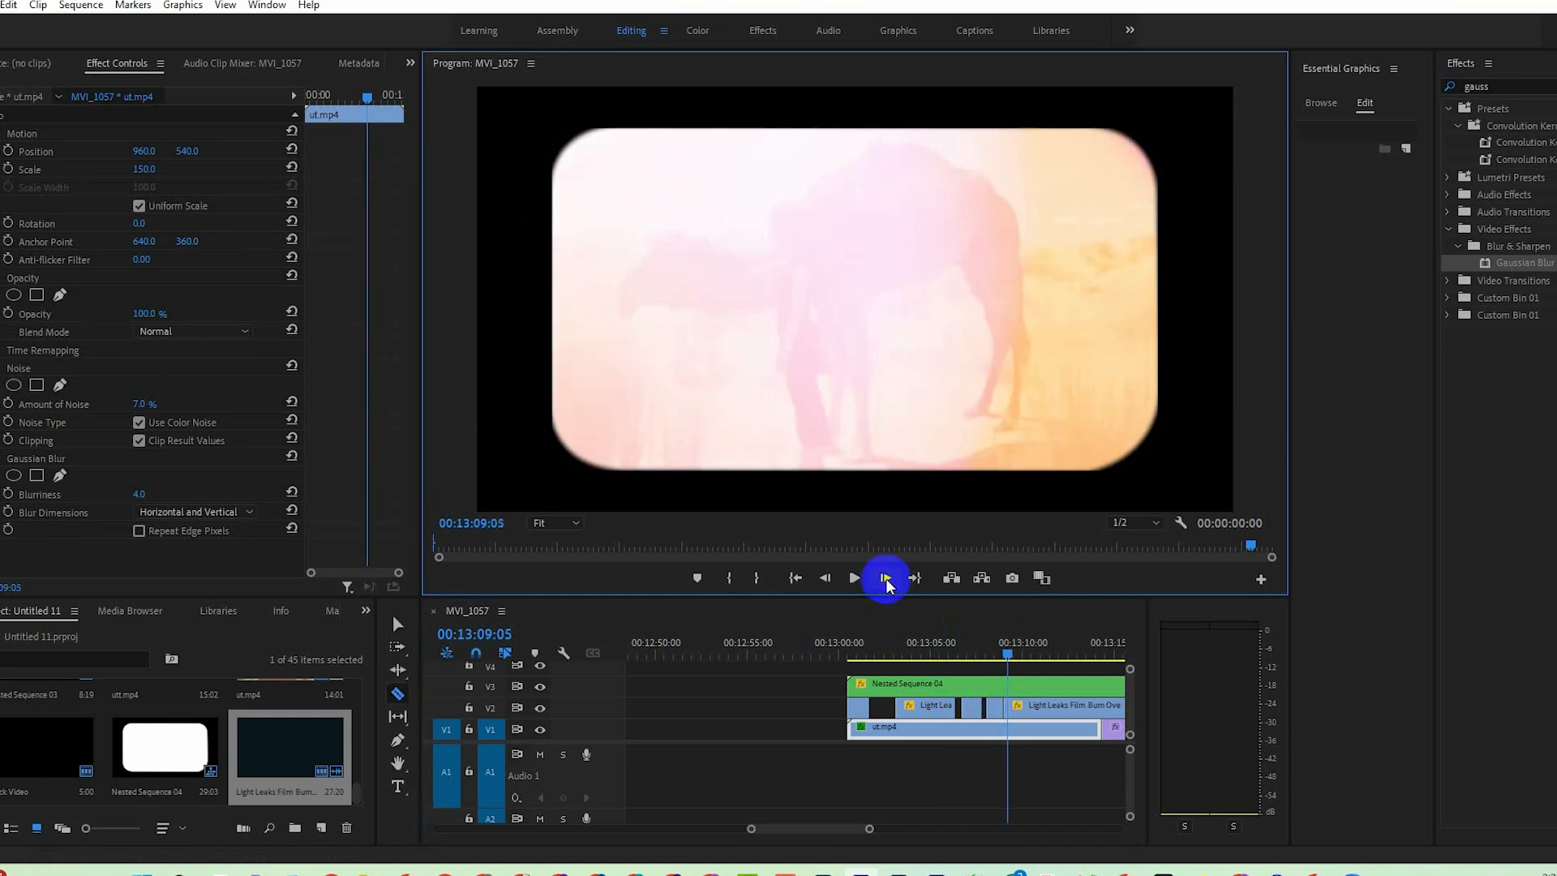
pyautogui.click(885, 580)
pyautogui.click(1007, 707)
pyautogui.press('v')
pyautogui.press('Delete')
# Trim the ends of Nested Sequence 04 on V3 and utt.mp4 on V1 back to the end of the light leak overlay.
pyautogui.click(1028, 653)
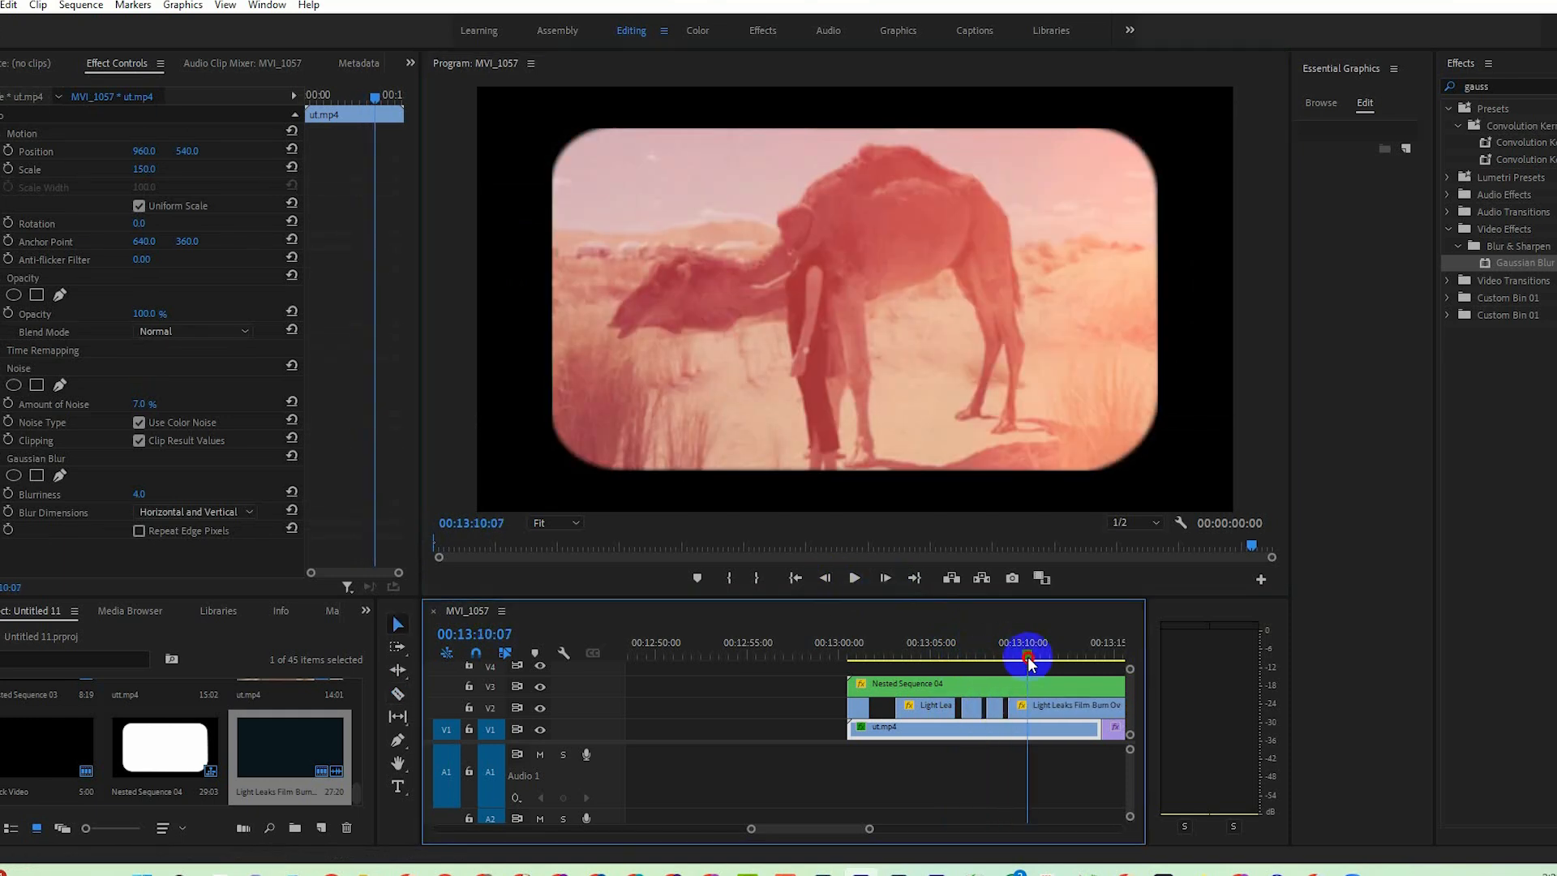
pyautogui.press('space')
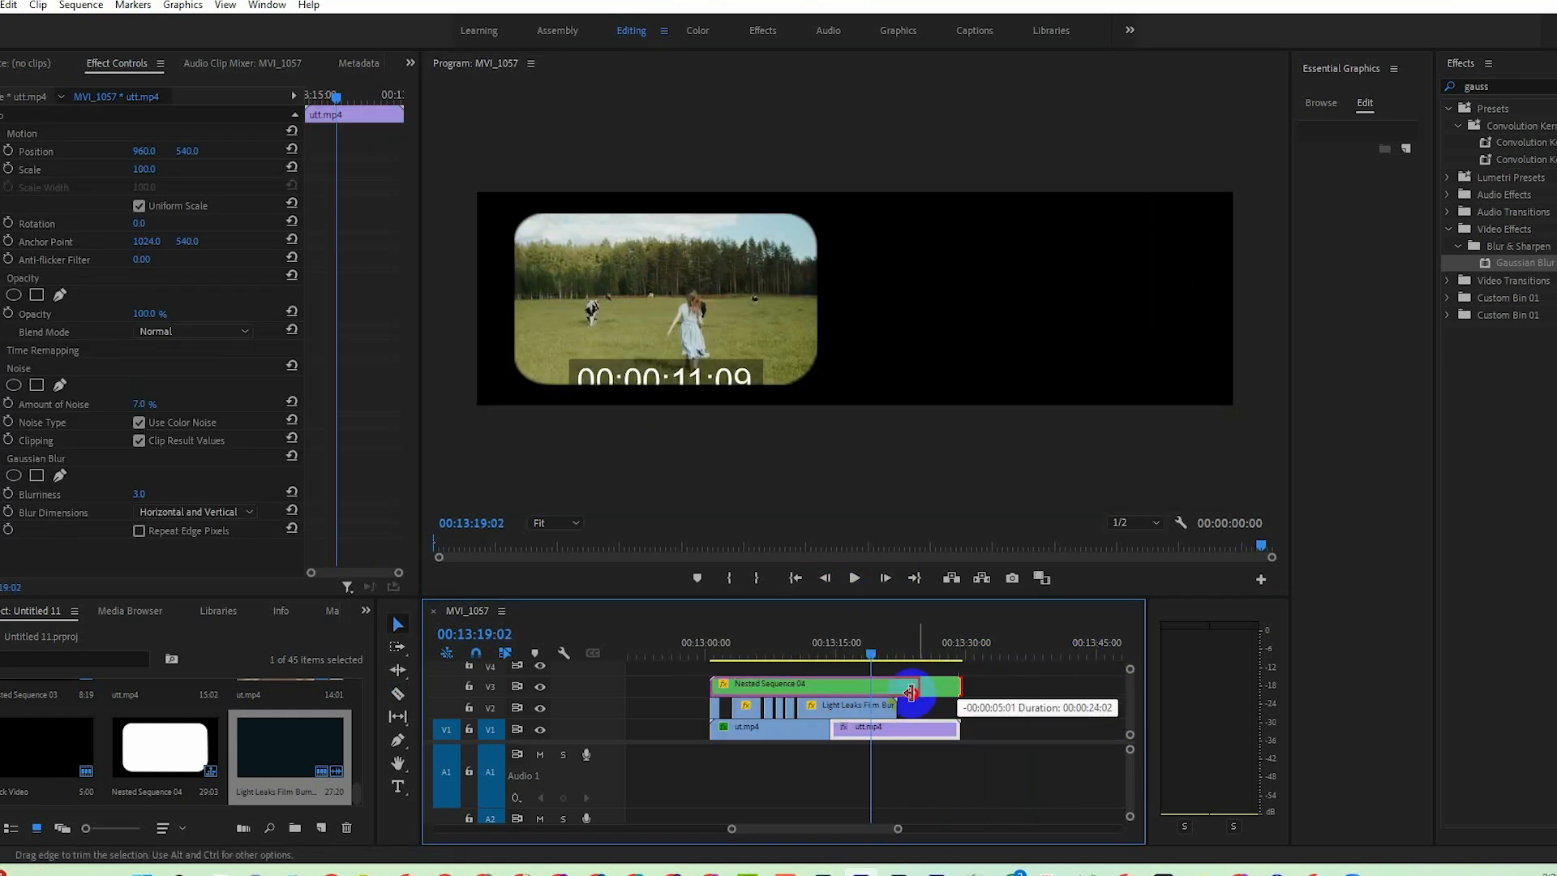
pyautogui.moveTo(957, 724); pyautogui.dragTo(896, 726)
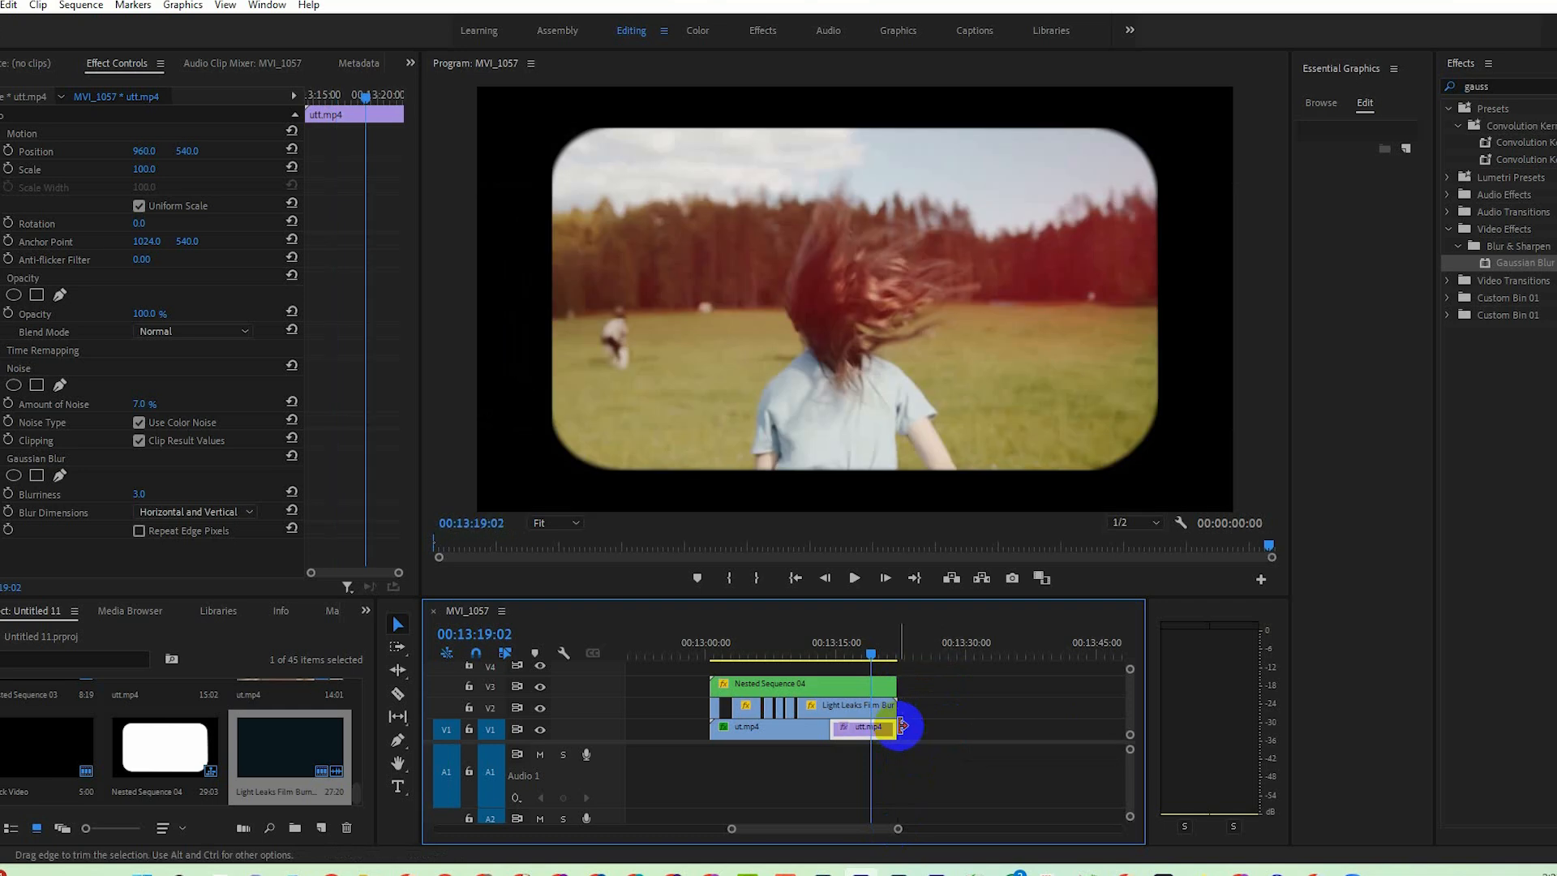
# Find the Offset distort effect, apply it to ut.mp4 on V1 and bring its settings into view.
pyautogui.moveTo(868, 653); pyautogui.dragTo(805, 661)
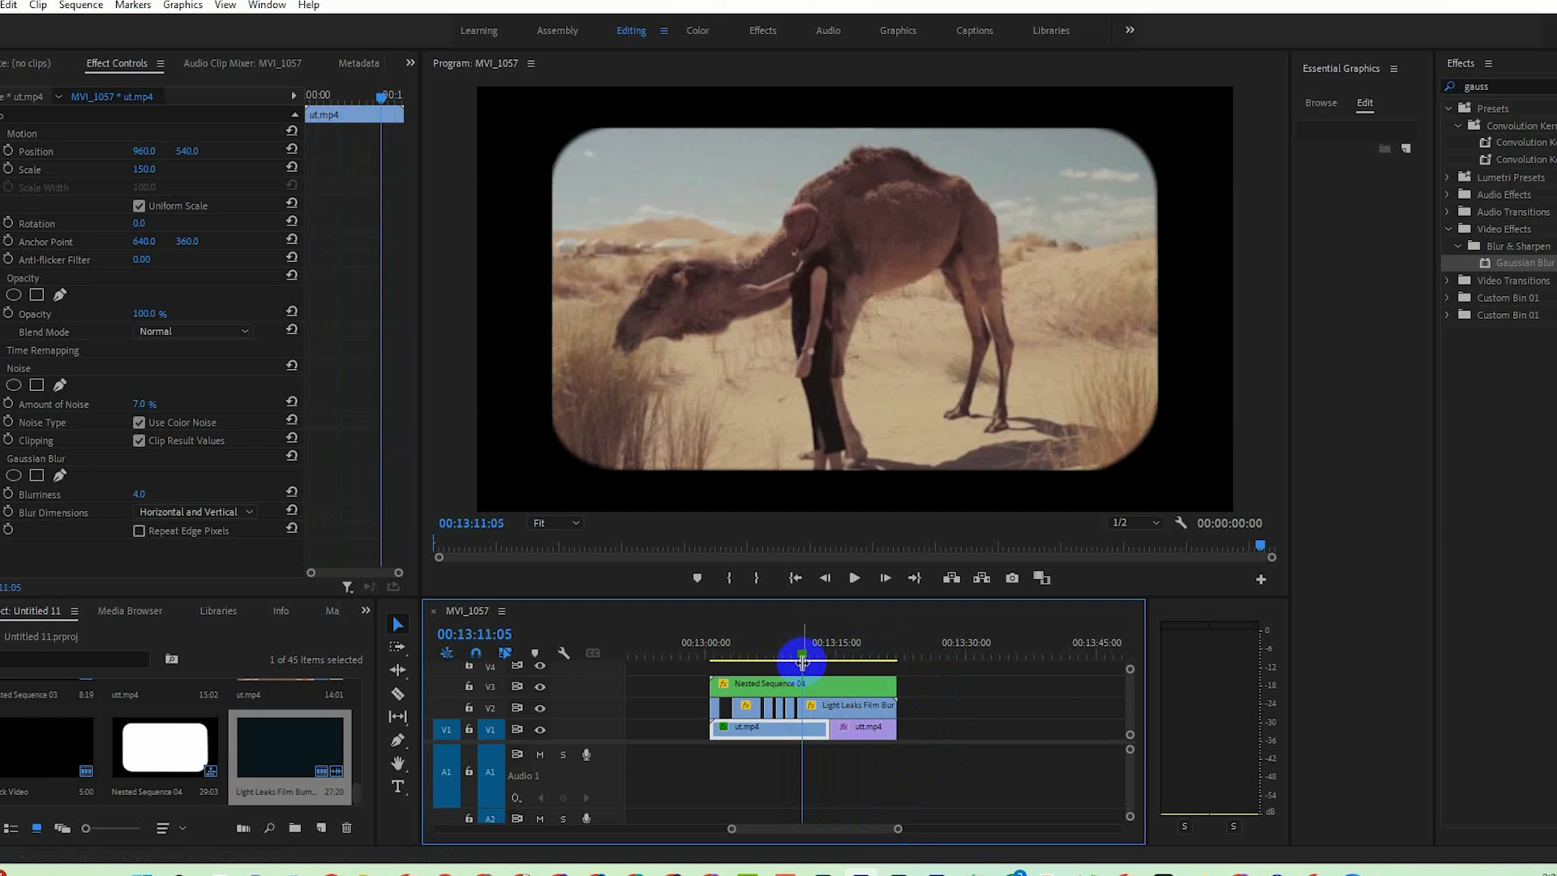
pyautogui.click(865, 762)
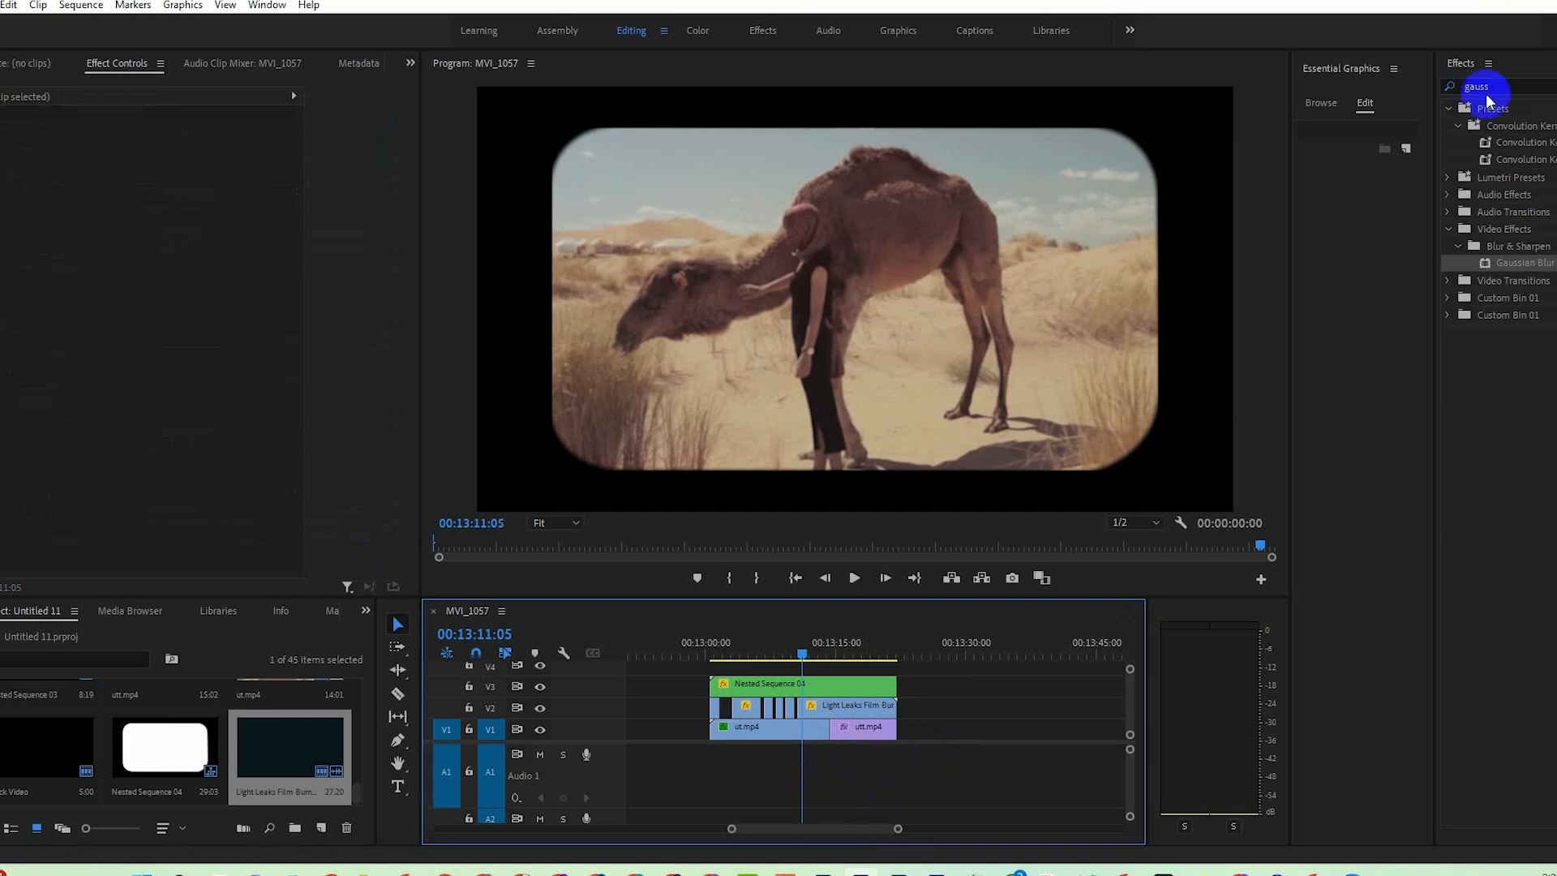
pyautogui.click(1434, 91)
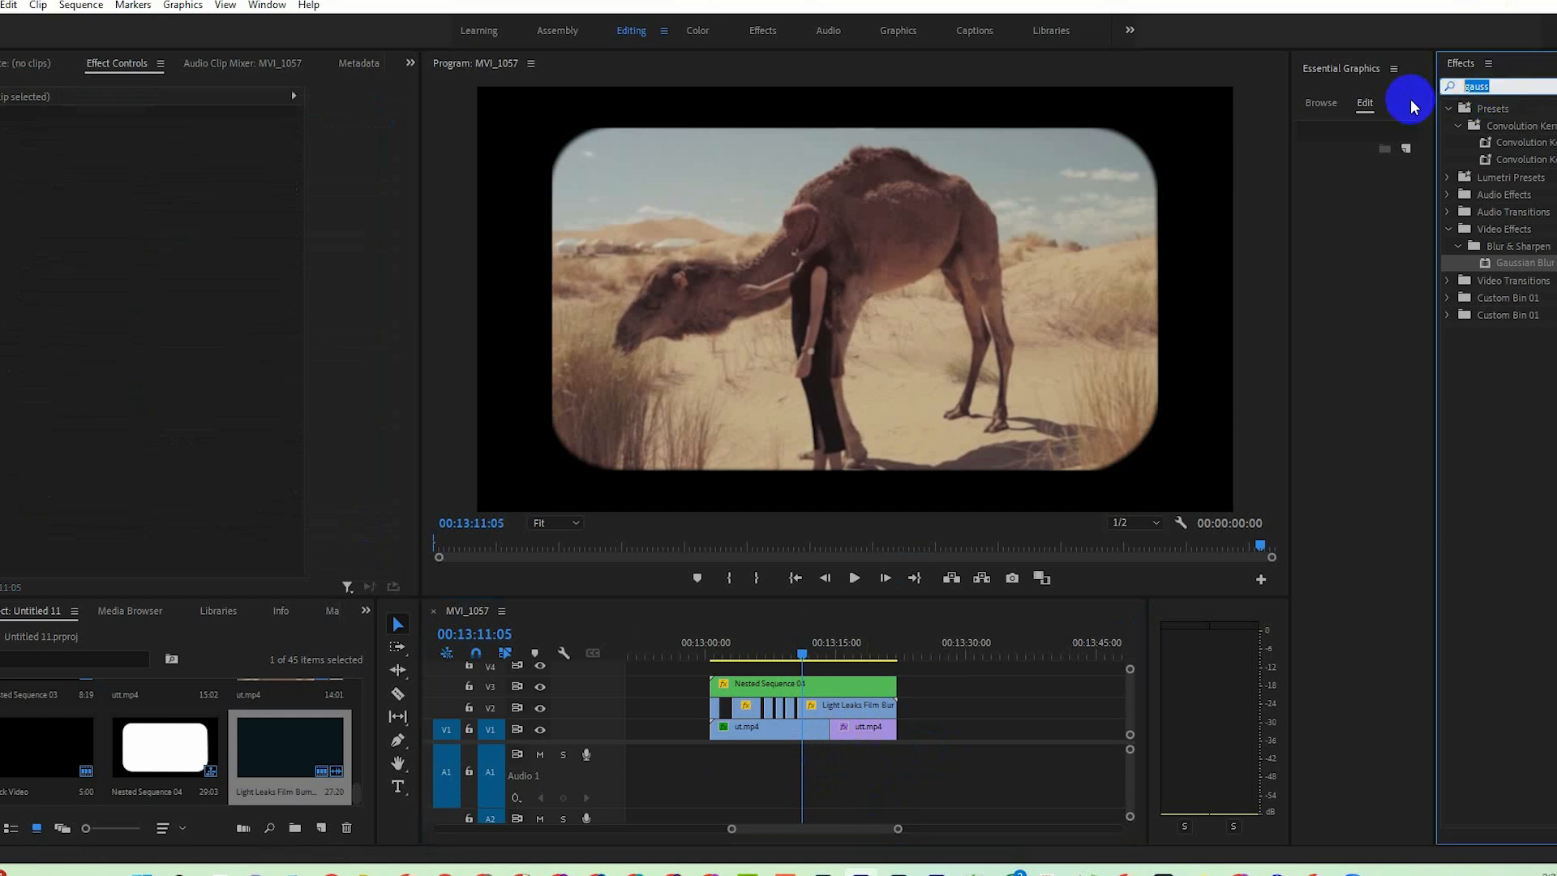
pyautogui.write('offset')
pyautogui.click(1509, 521)
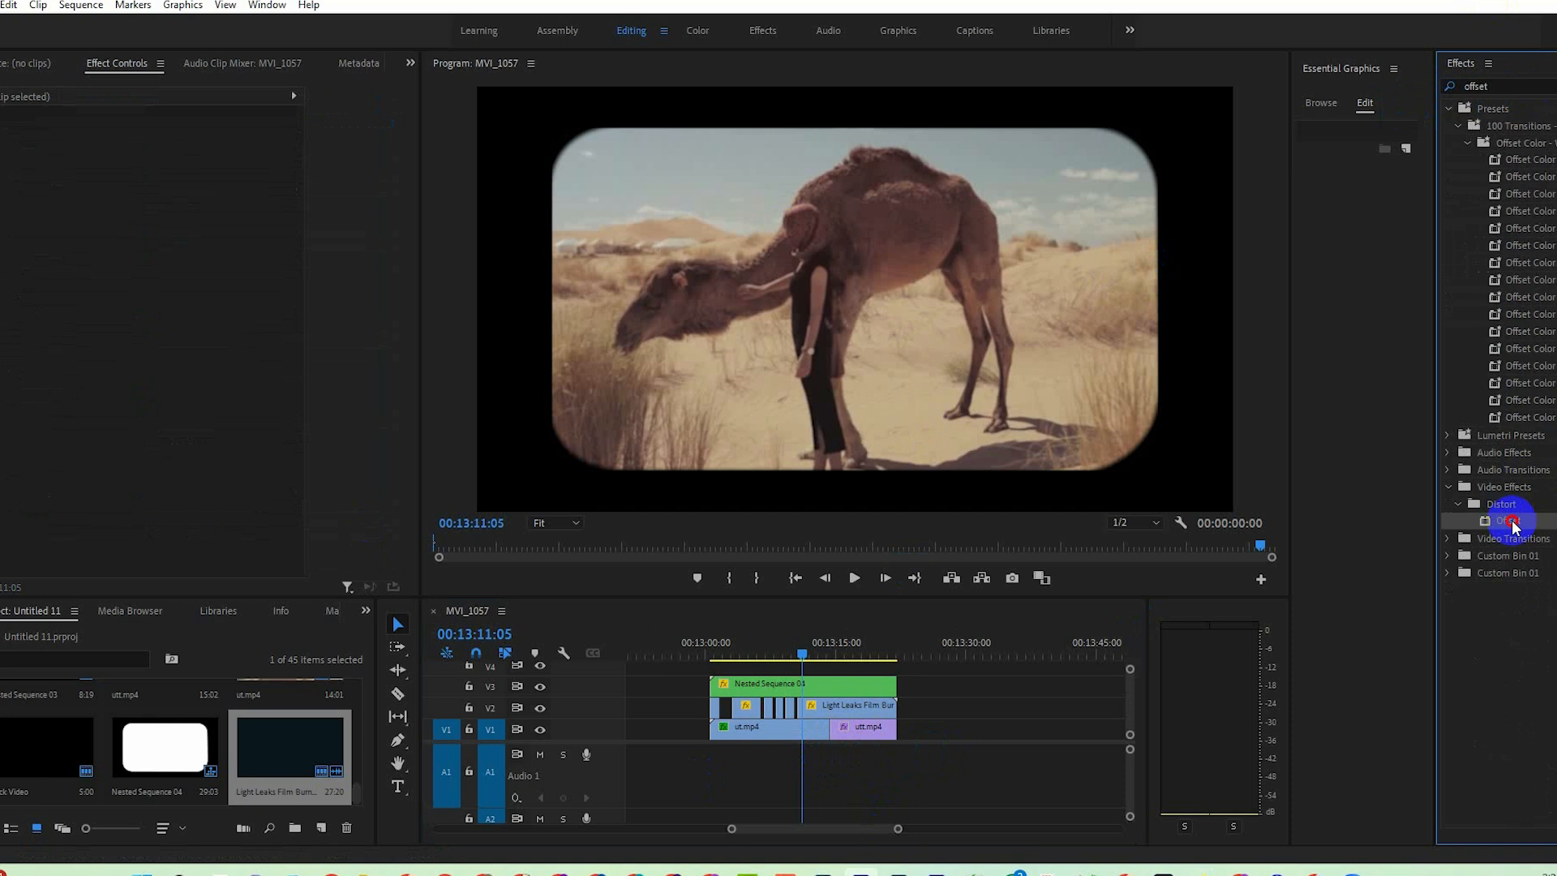
pyautogui.moveTo(1462, 525); pyautogui.dragTo(770, 726)
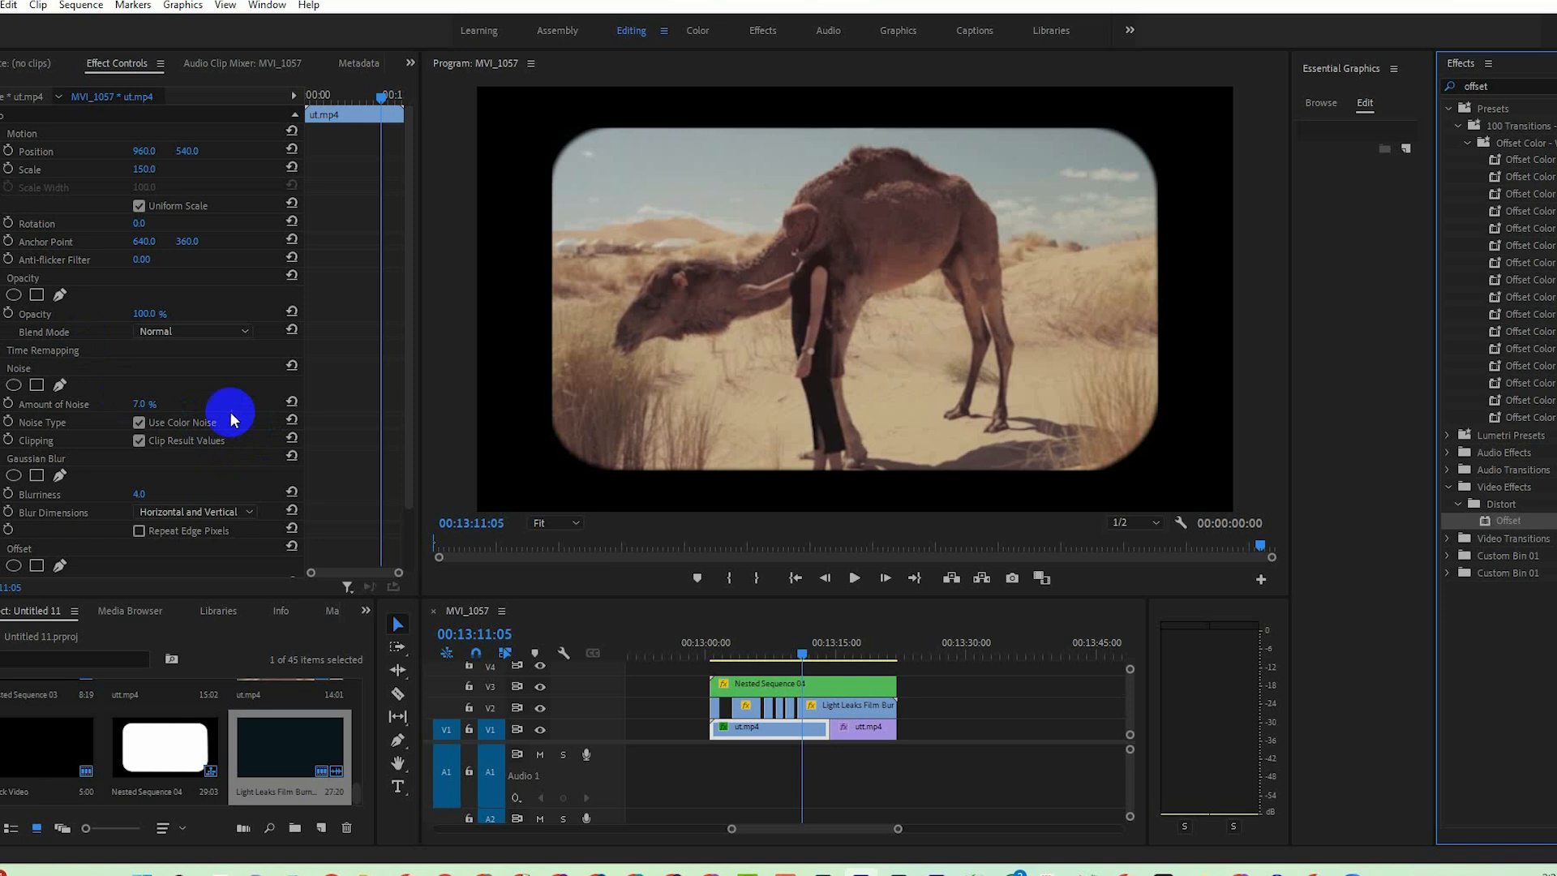
pyautogui.scroll(-2, 219, 418)
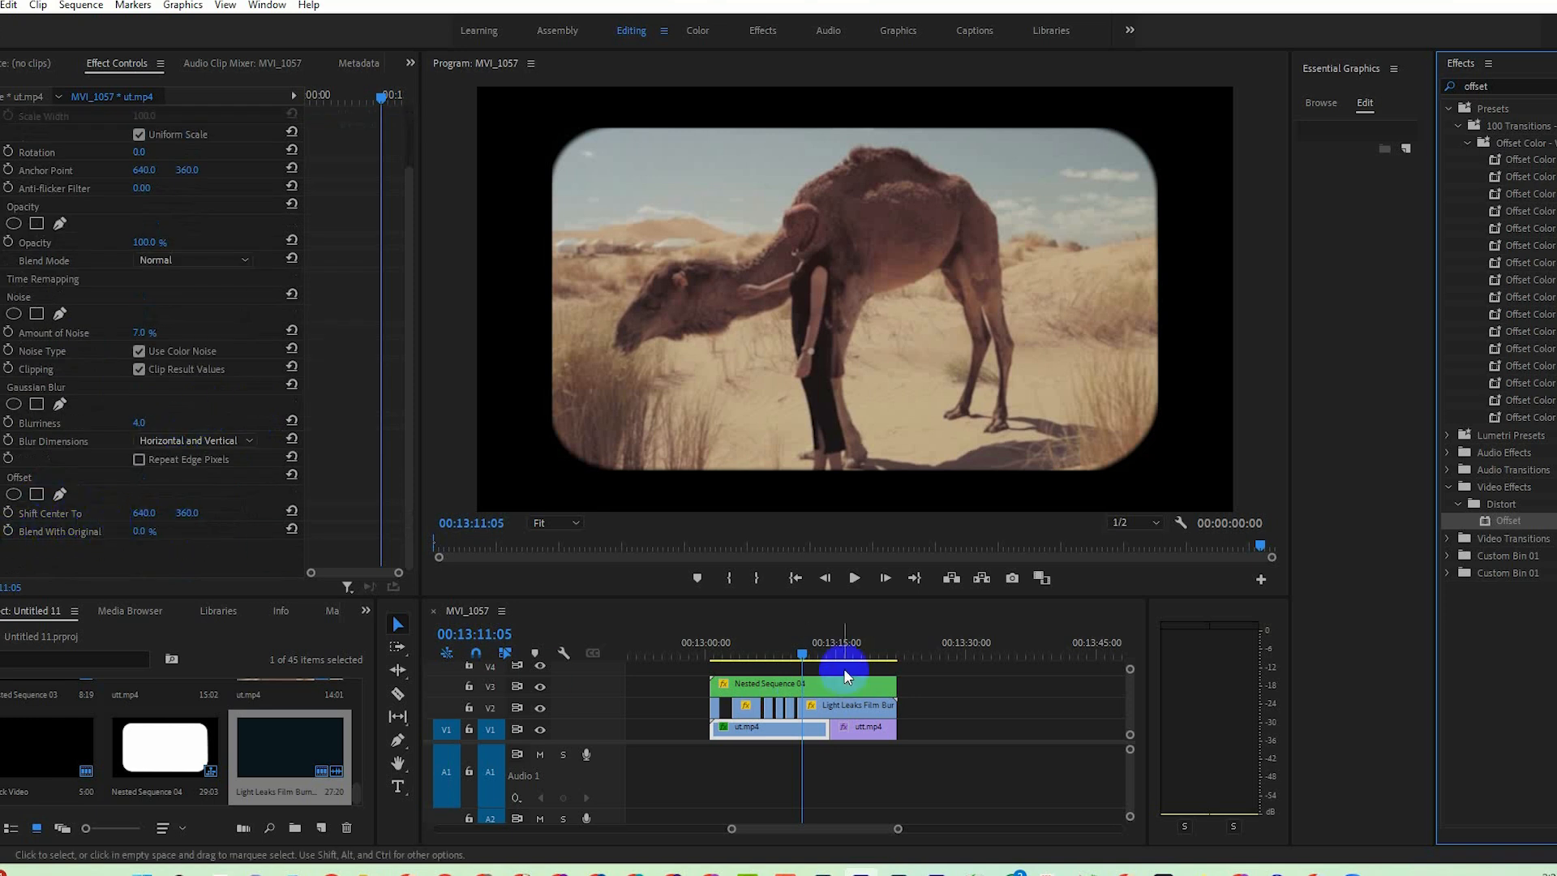
pyautogui.moveTo(806, 649); pyautogui.dragTo(782, 649)
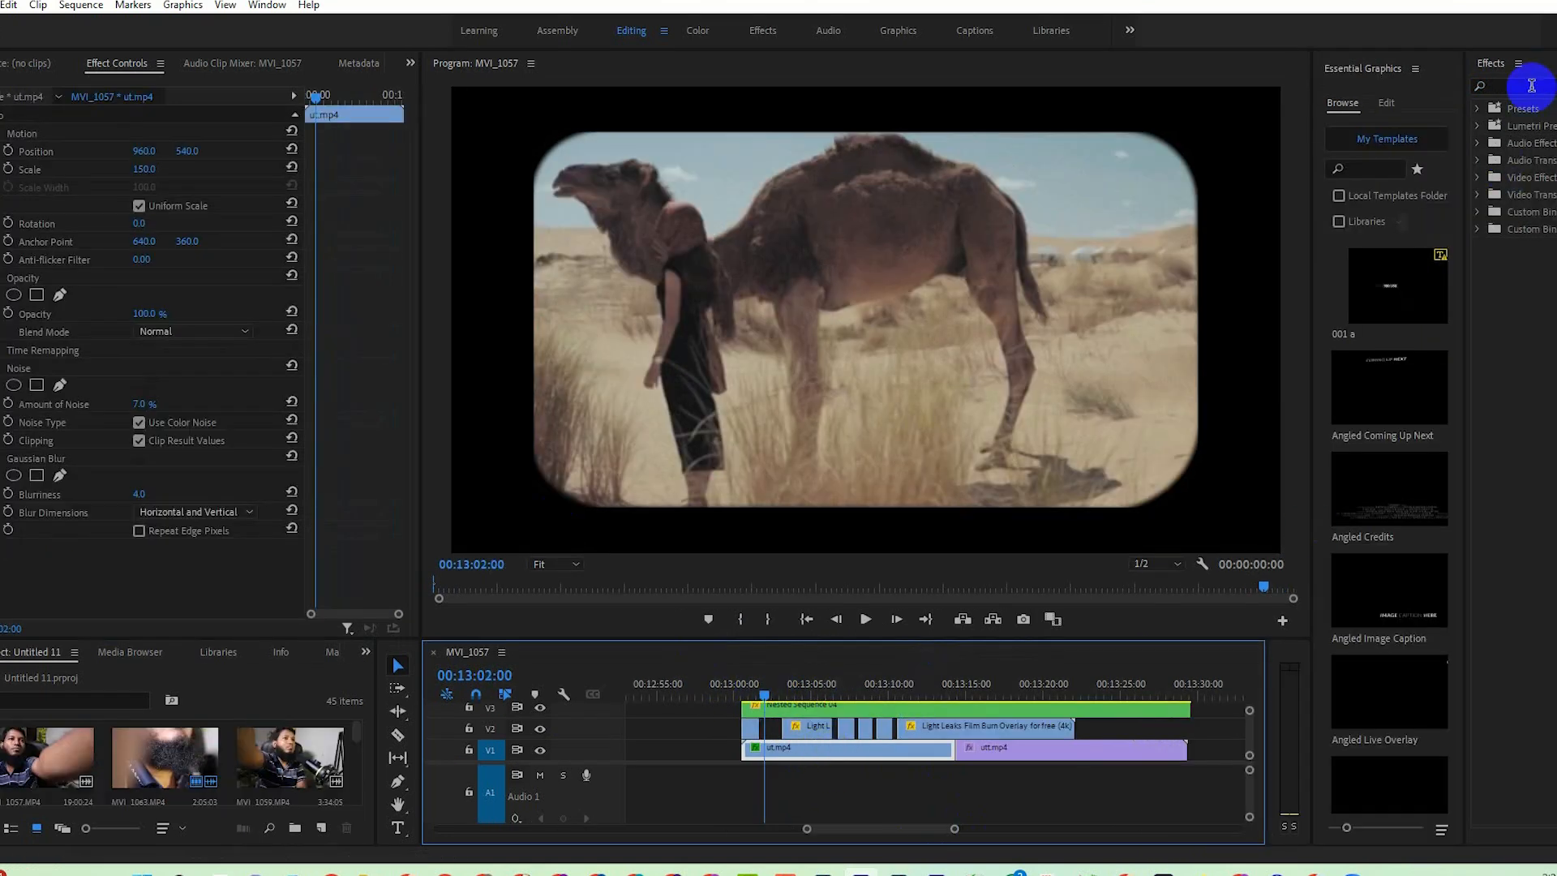
# Search the effects for "off" and add the Offset video effect to ut.mp4 on V1.
pyautogui.click(1531, 85)
pyautogui.write('off')
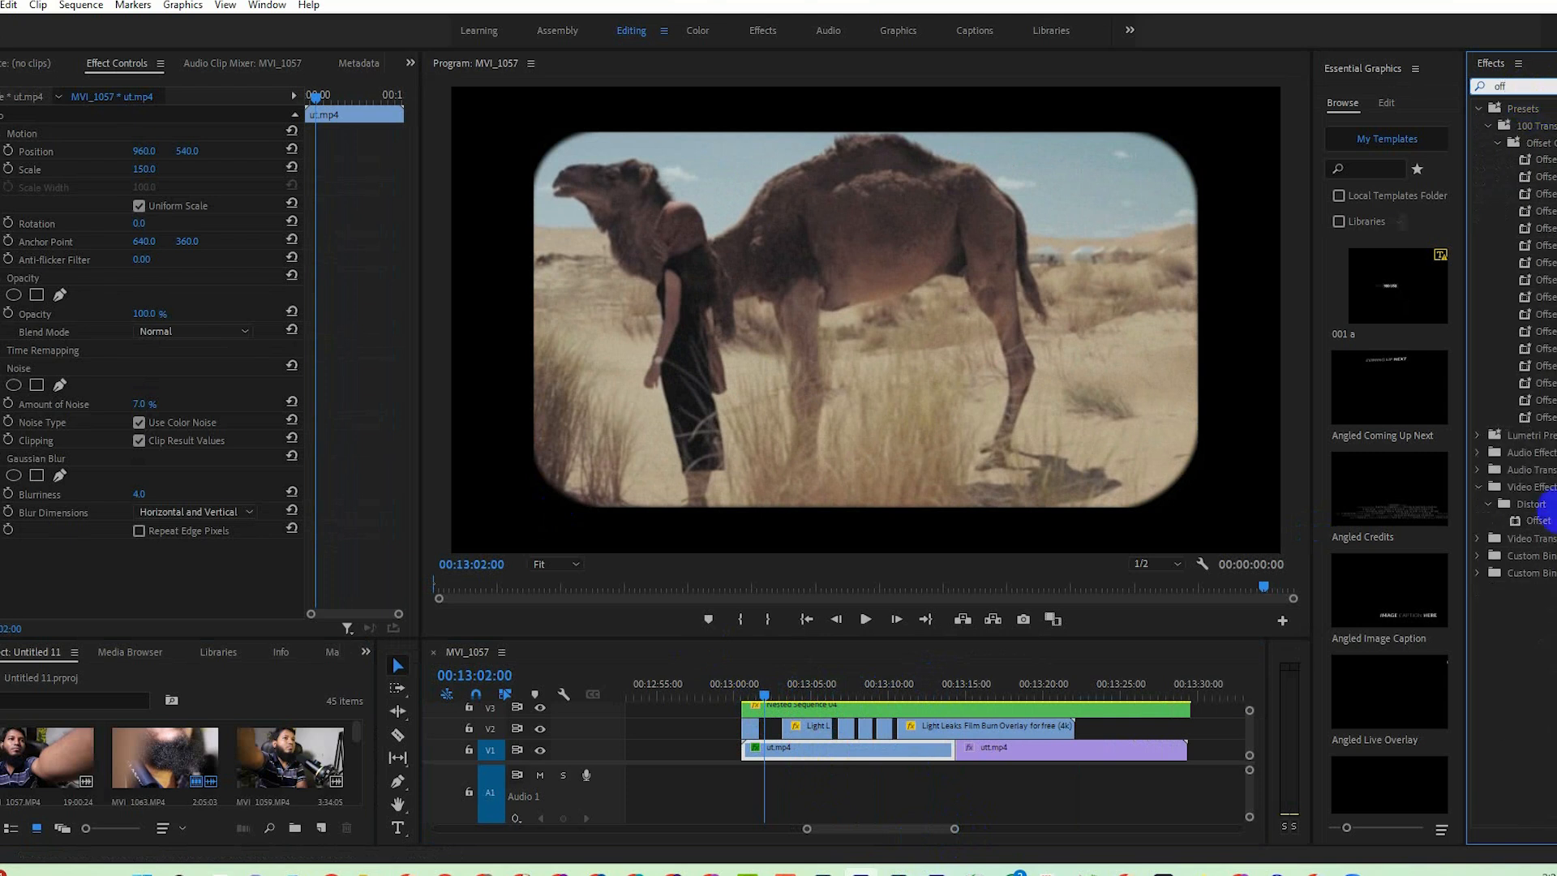
pyautogui.moveTo(1547, 518); pyautogui.dragTo(1545, 519)
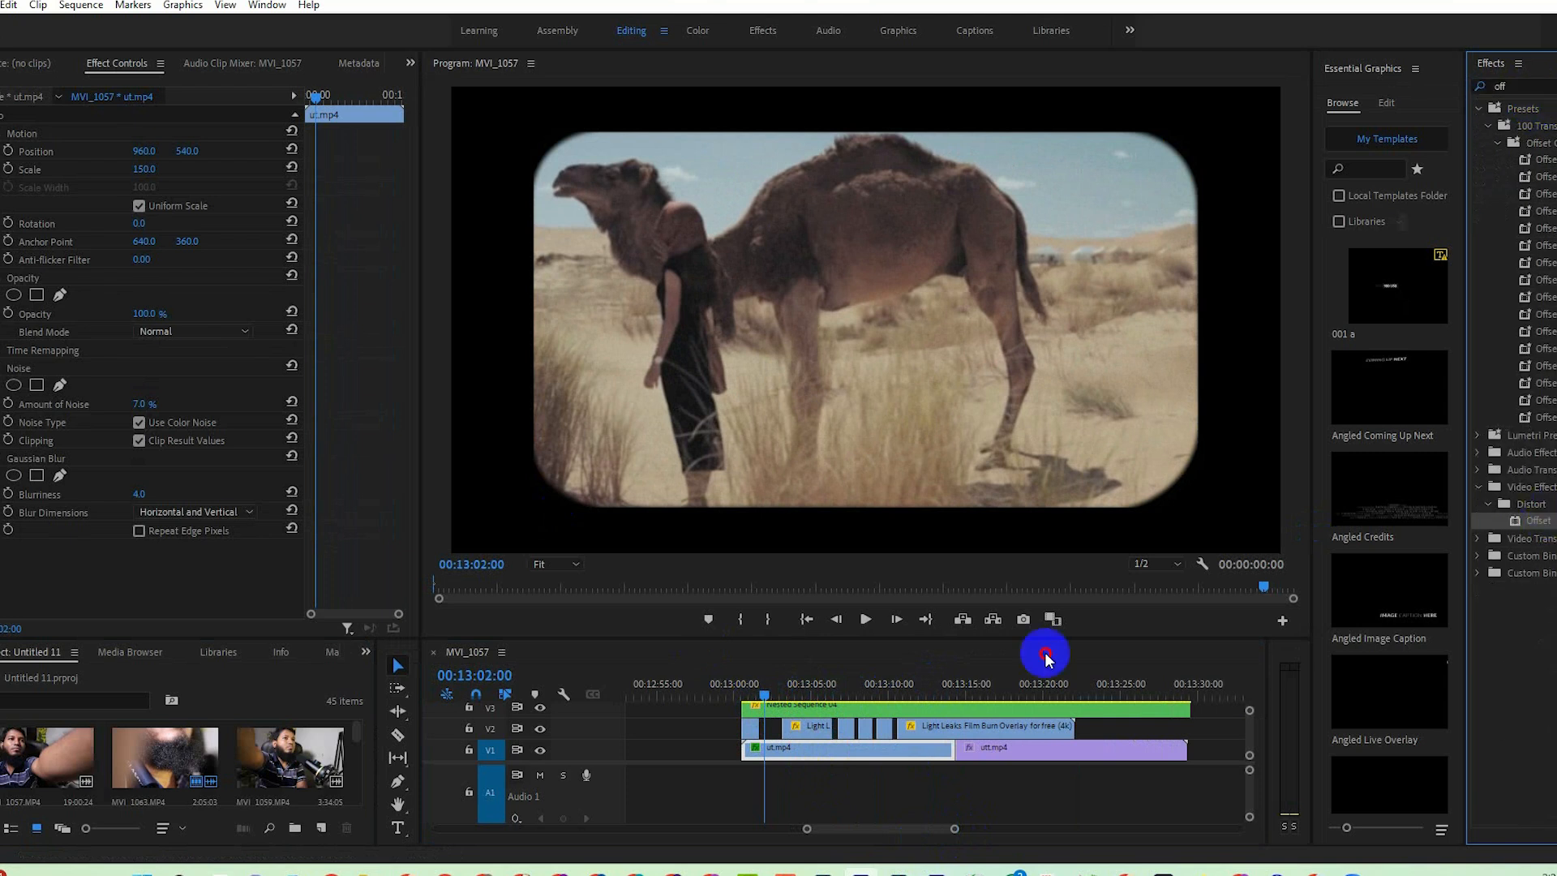
pyautogui.moveTo(1046, 656); pyautogui.dragTo(811, 744)
pyautogui.scroll(-1, 111, 548)
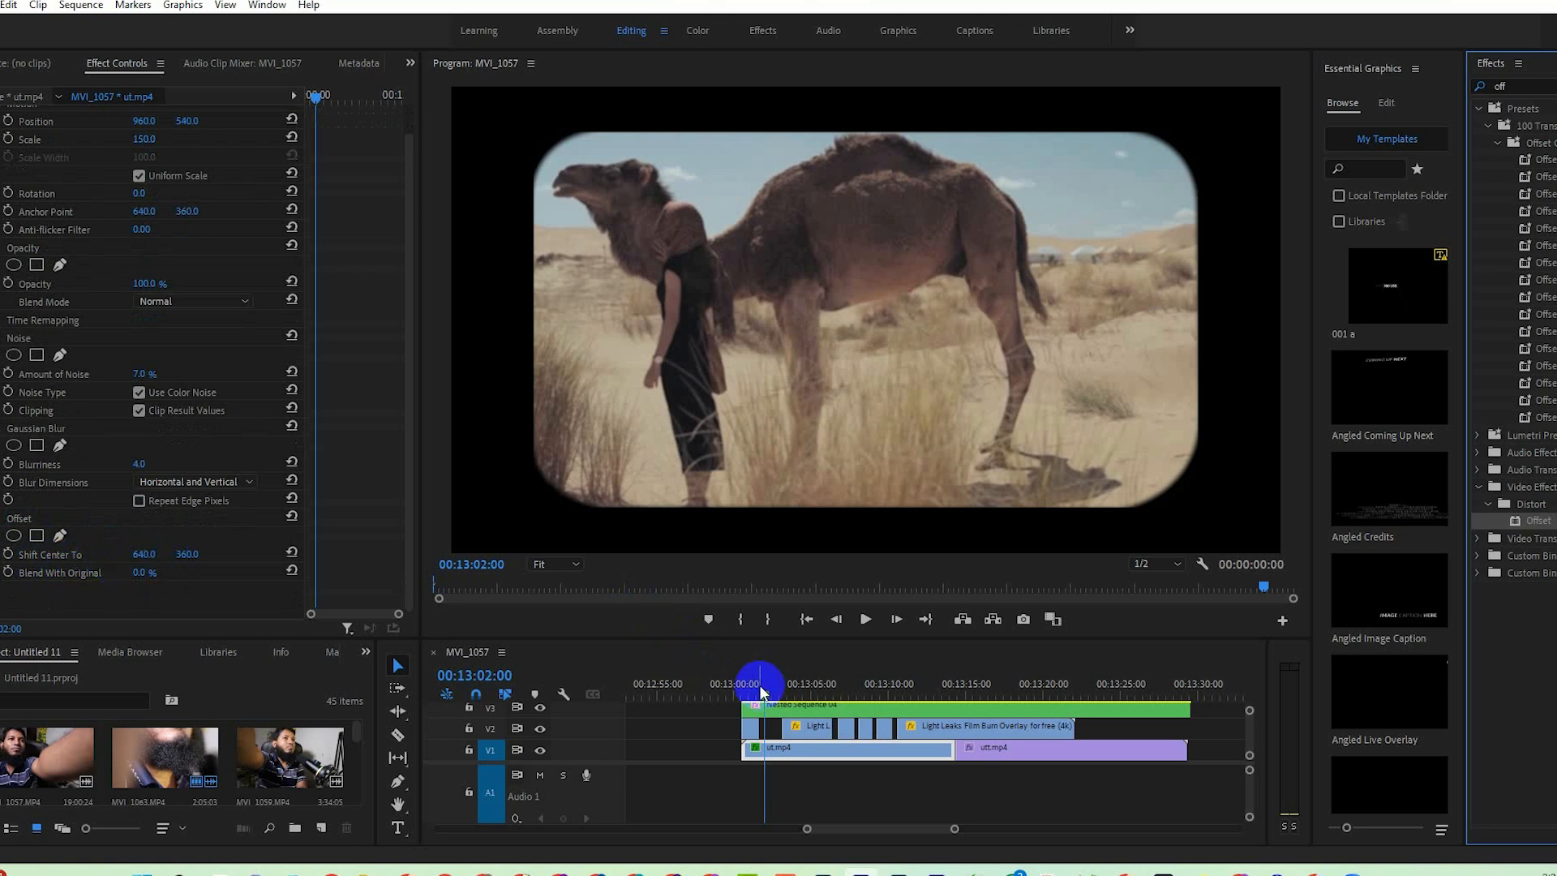
# Keyframe Offset's Shift Center To on ut.mp4 at 00:13:03:09 and set its vertical value to 531 at 00:13:03:13.
pyautogui.moveTo(774, 691); pyautogui.dragTo(791, 702)
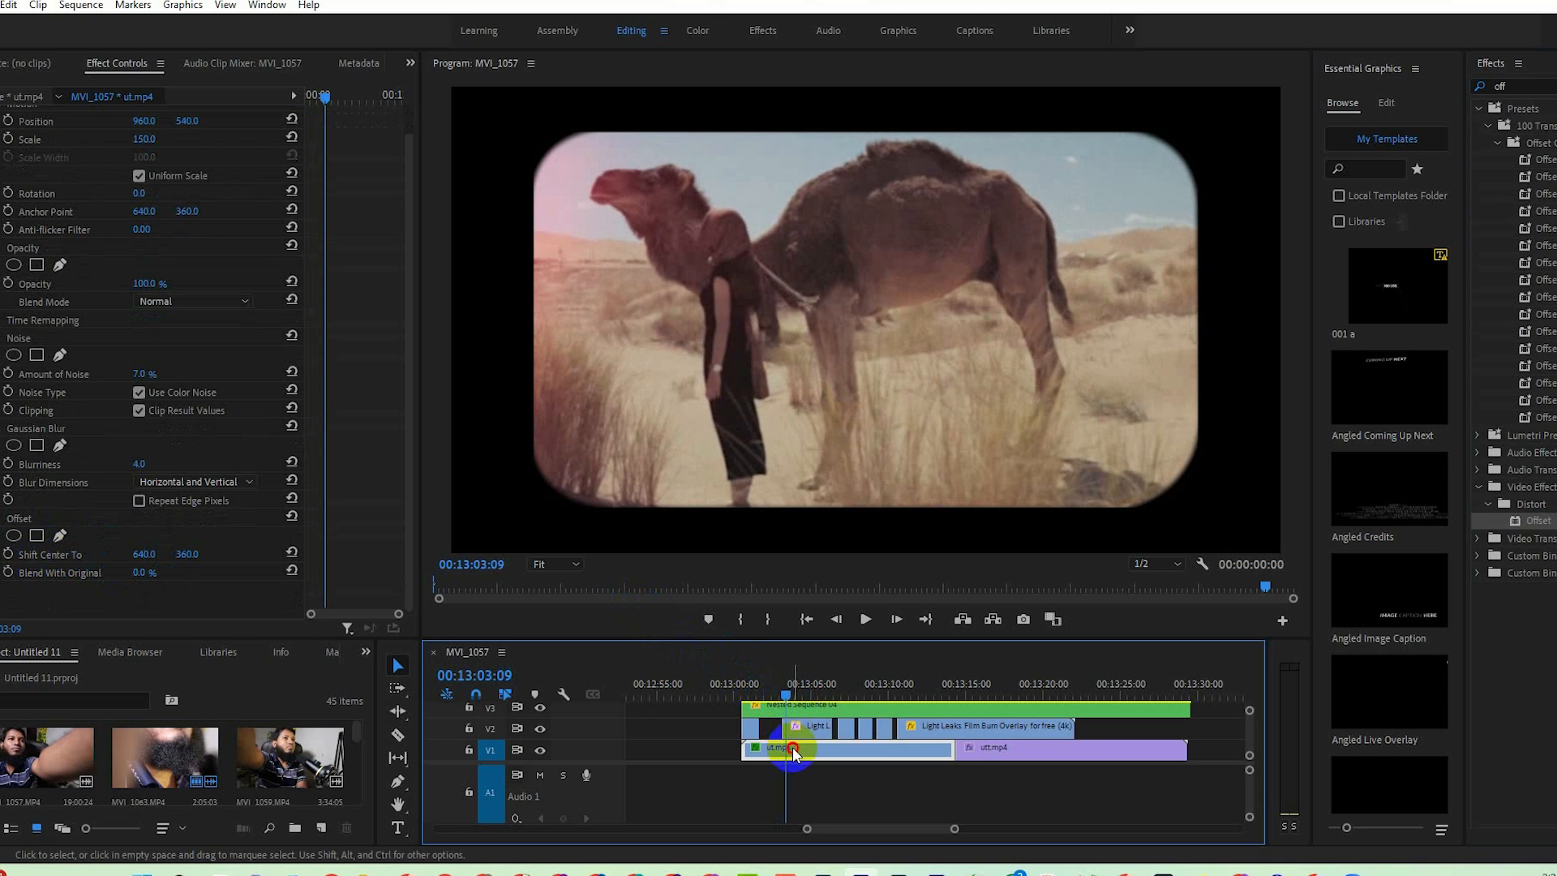
pyautogui.click(8, 554)
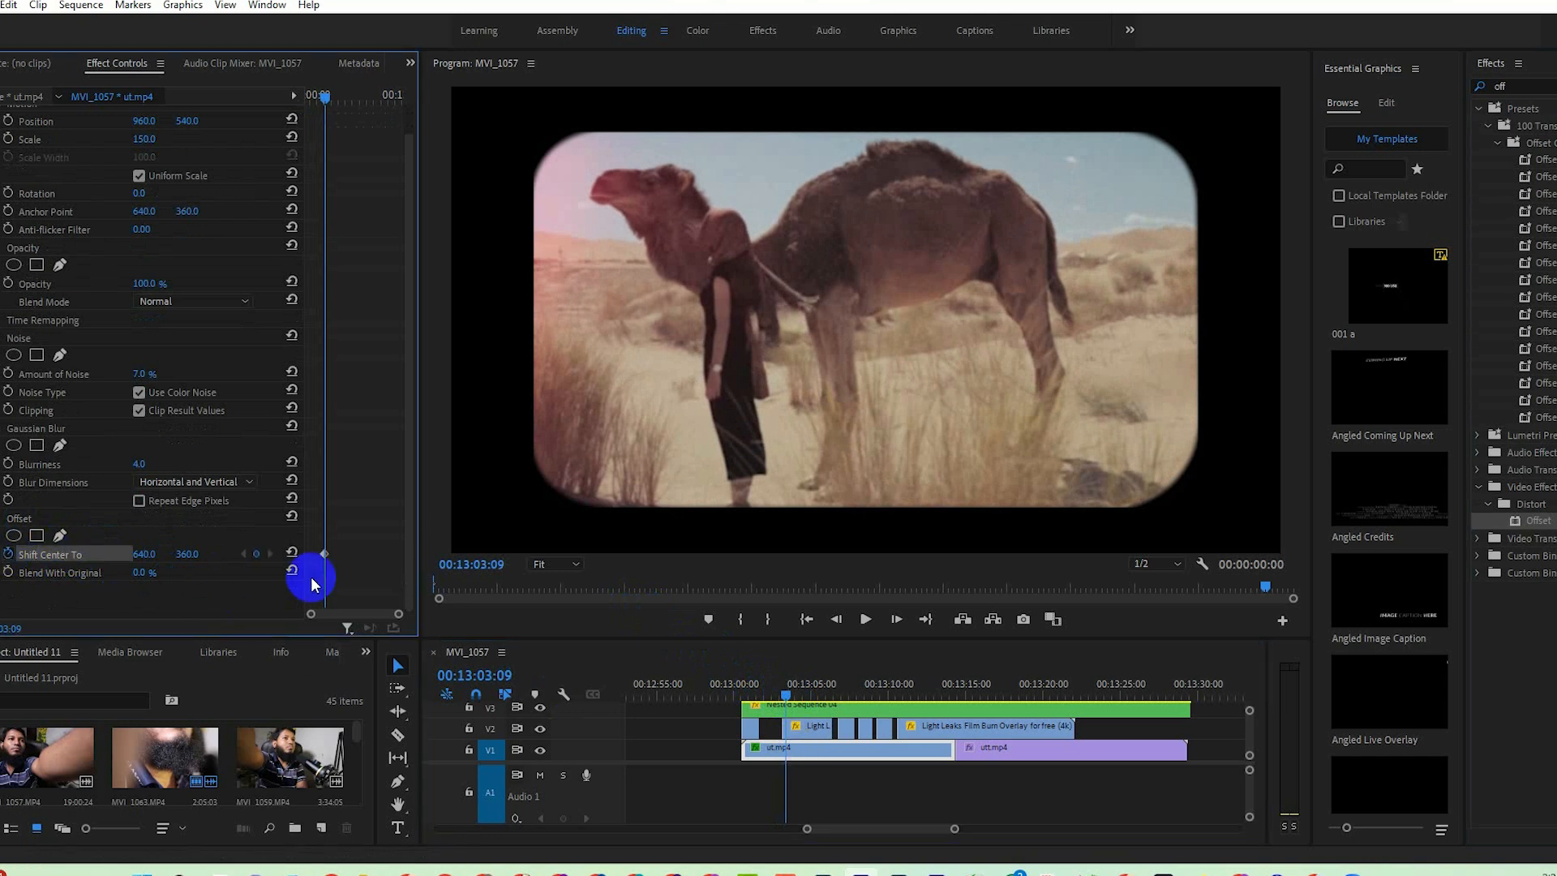
pyautogui.click(896, 620)
pyautogui.click(896, 620)
pyautogui.click(896, 621)
pyautogui.click(896, 620)
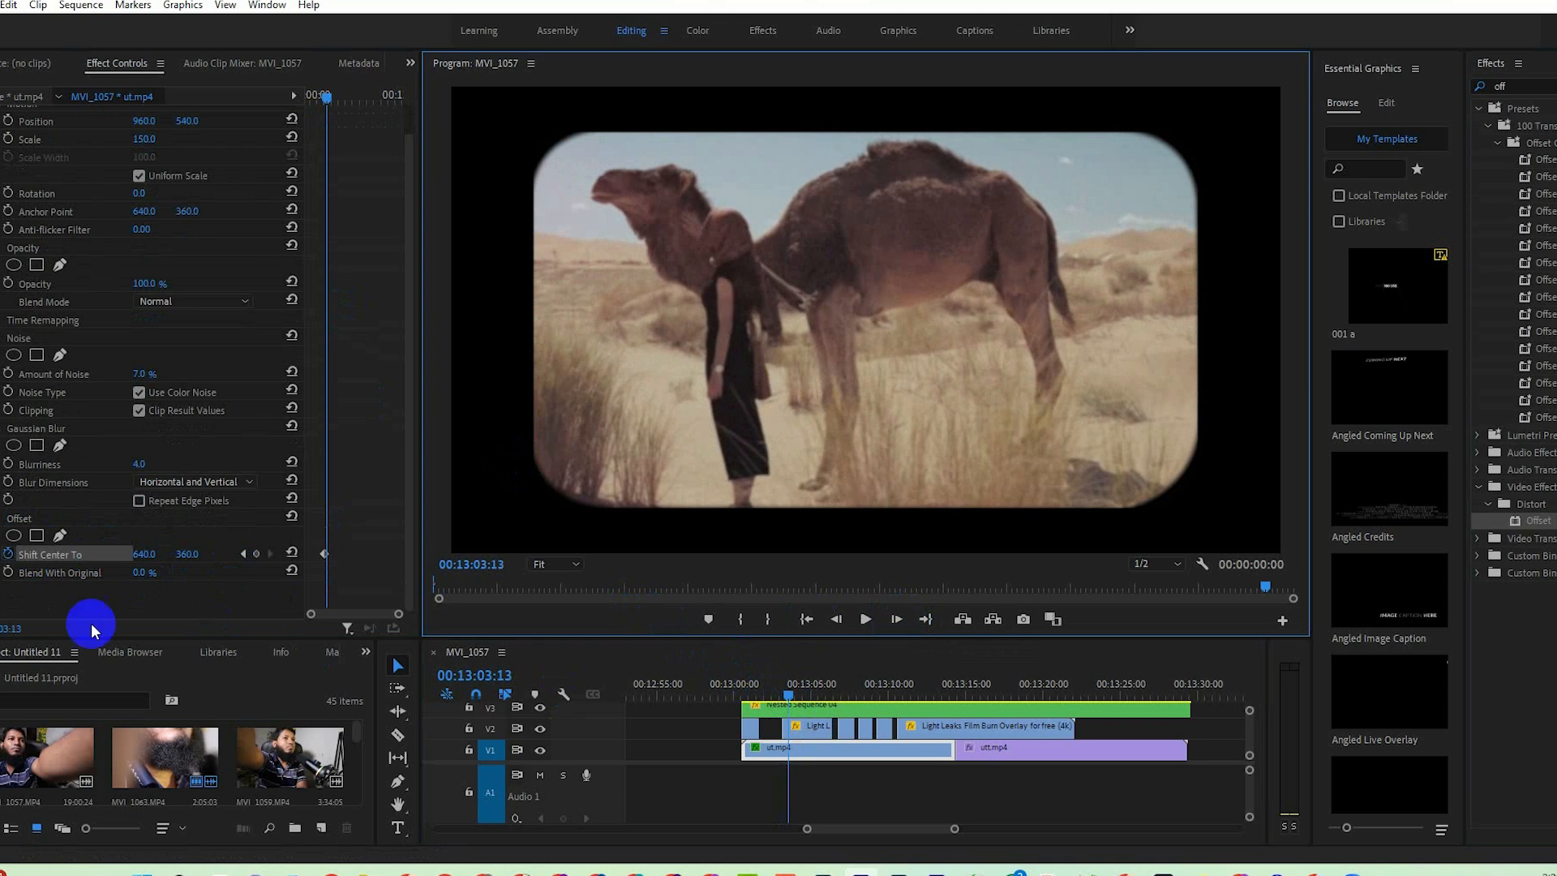
pyautogui.click(184, 555)
pyautogui.moveTo(183, 555); pyautogui.dragTo(339, 557)
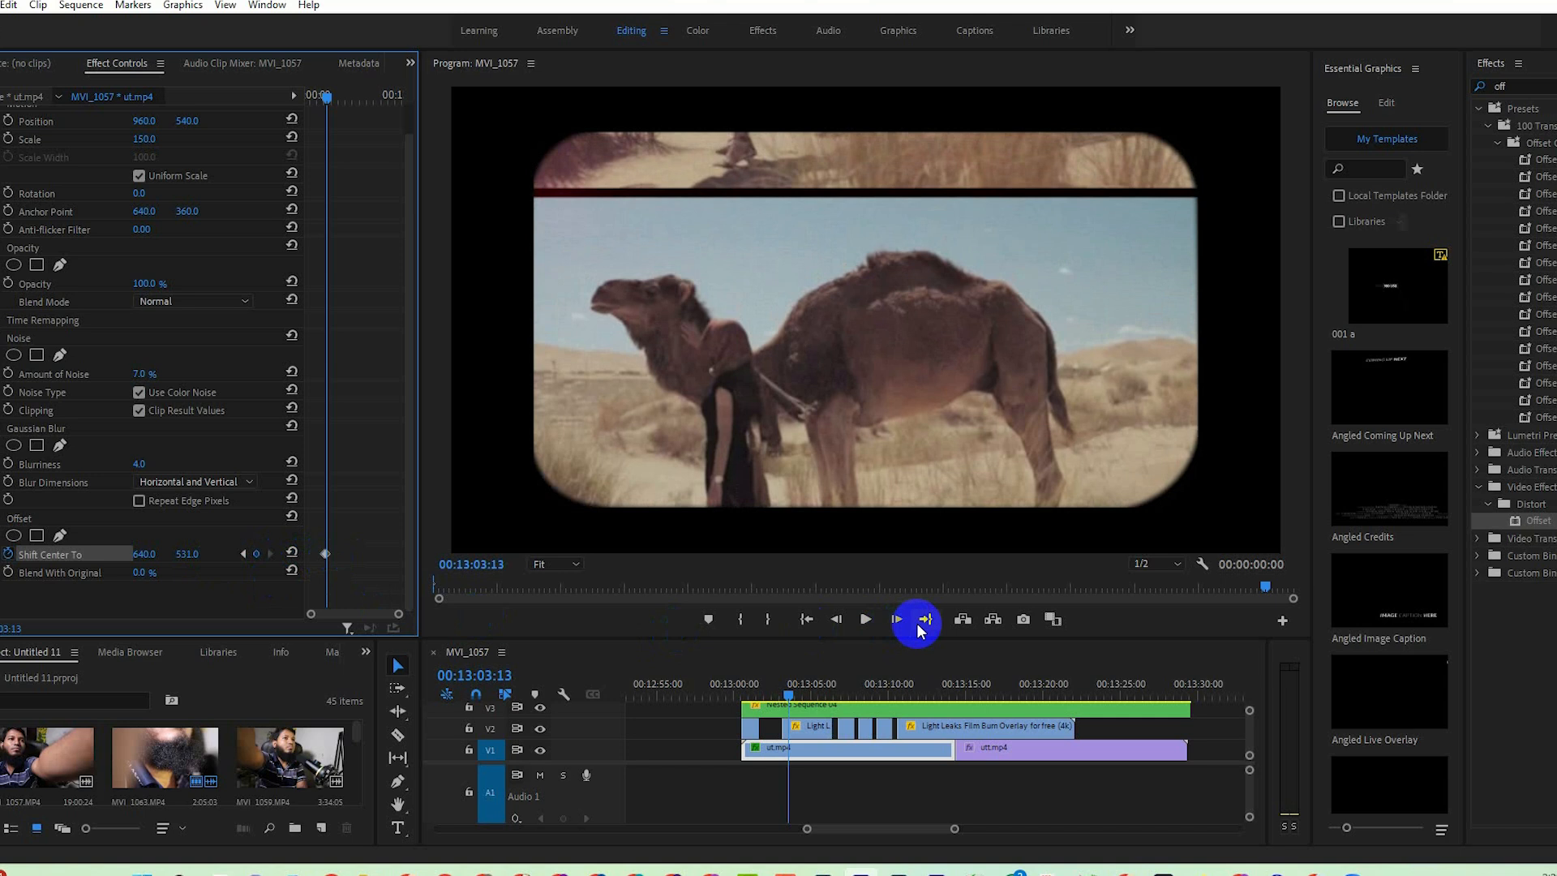
# Reset Offset's Shift Center To to 640, 360 at 00:13:03:19 on ut.mp4.
pyautogui.click(896, 620)
pyautogui.click(895, 621)
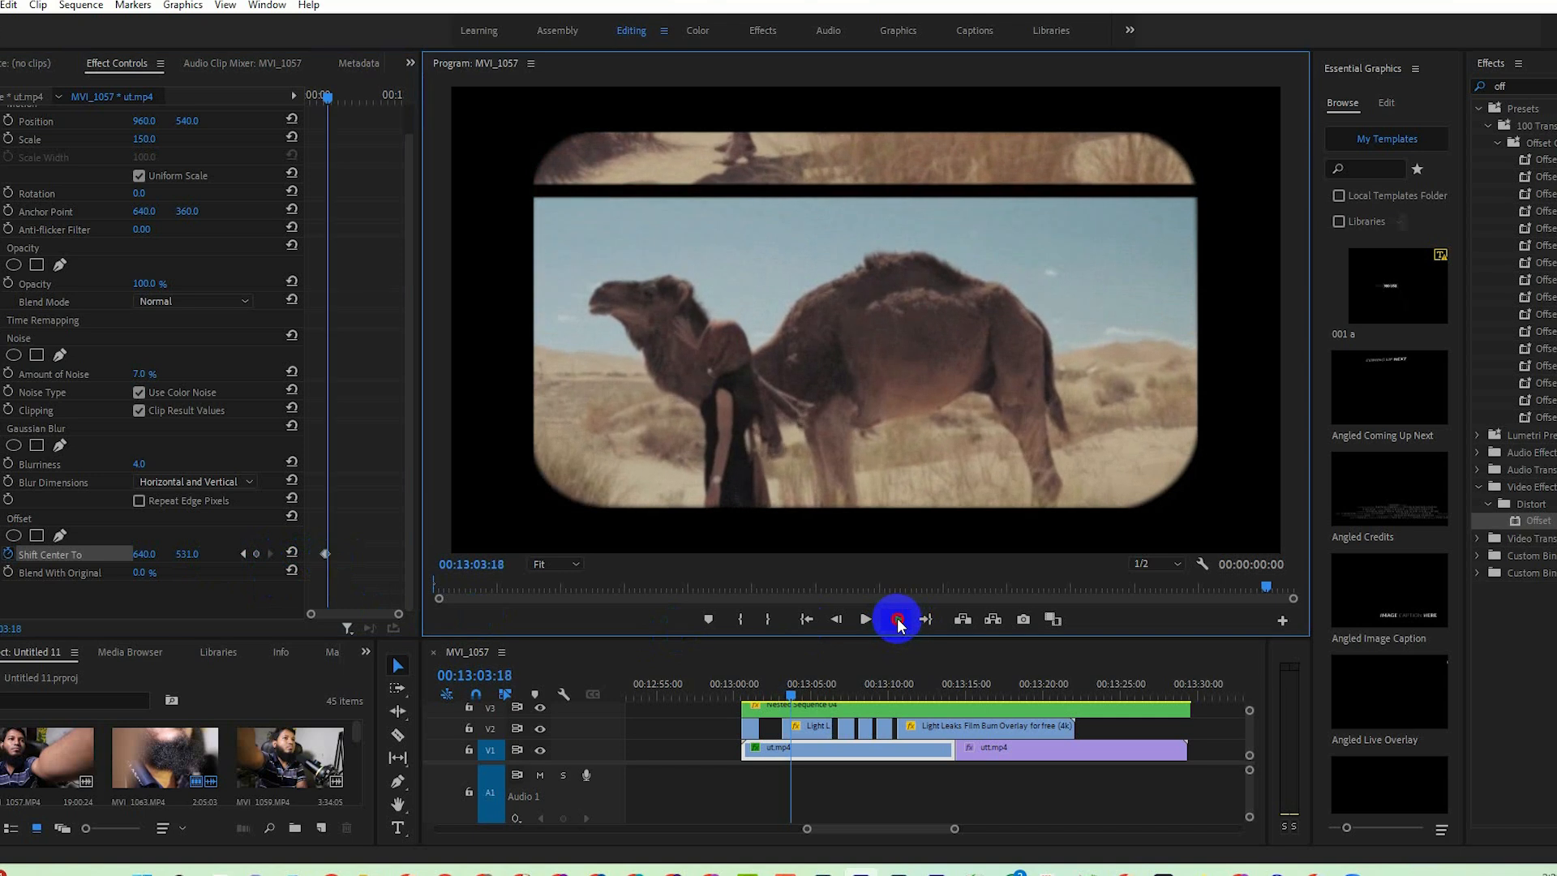
pyautogui.click(898, 621)
pyautogui.click(292, 552)
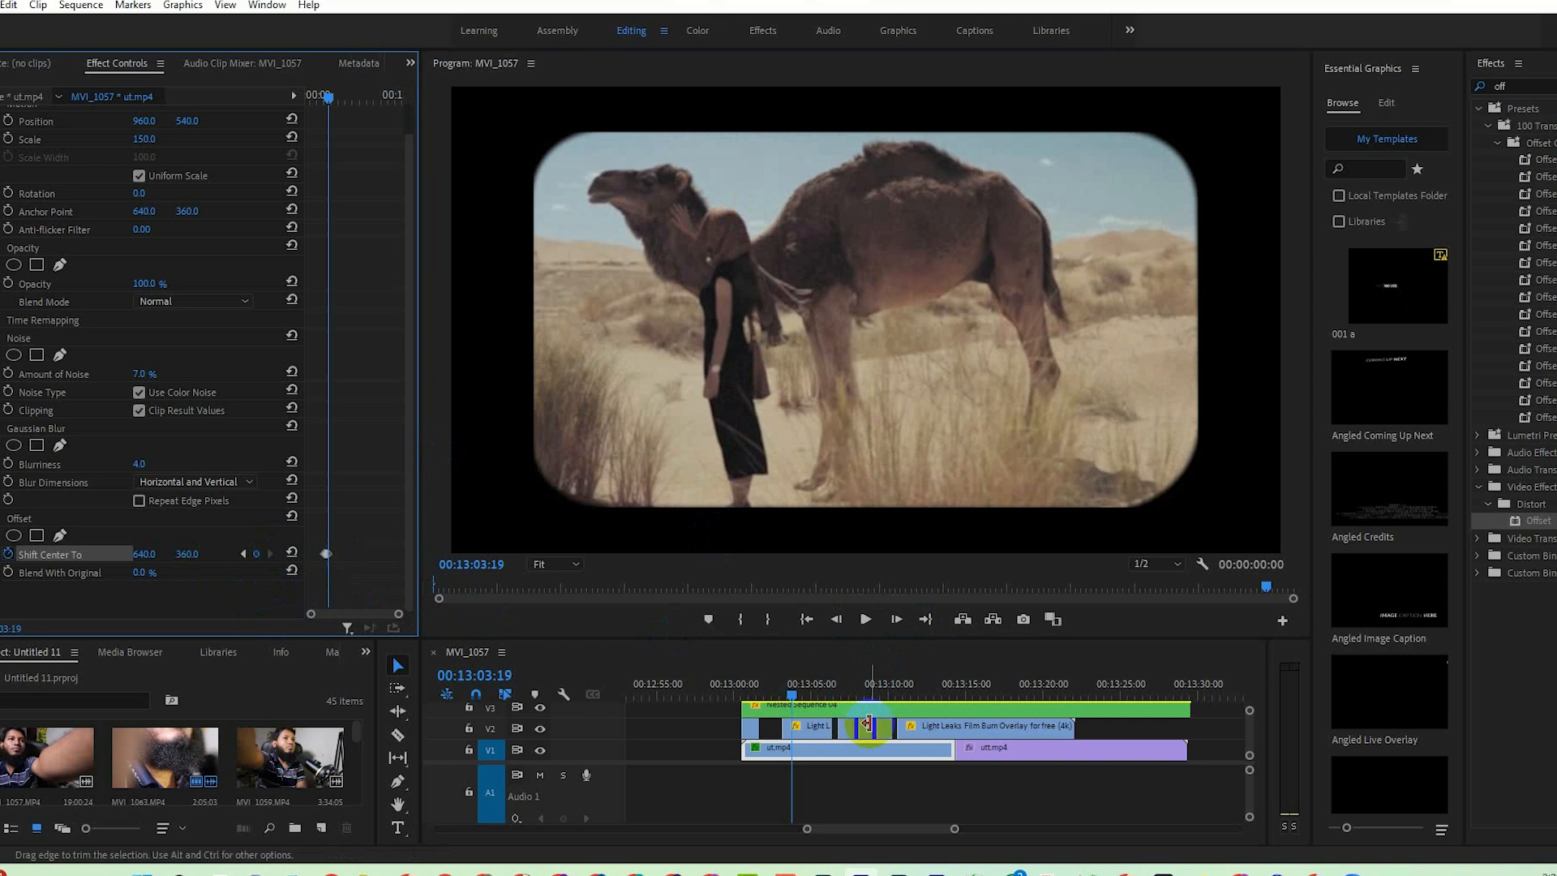
# Add a Shift Center To keyframe on ut.mp4 at 00:13:05:21 and undo a trial vertical shift made there.
pyautogui.moveTo(790, 710); pyautogui.dragTo(824, 702)
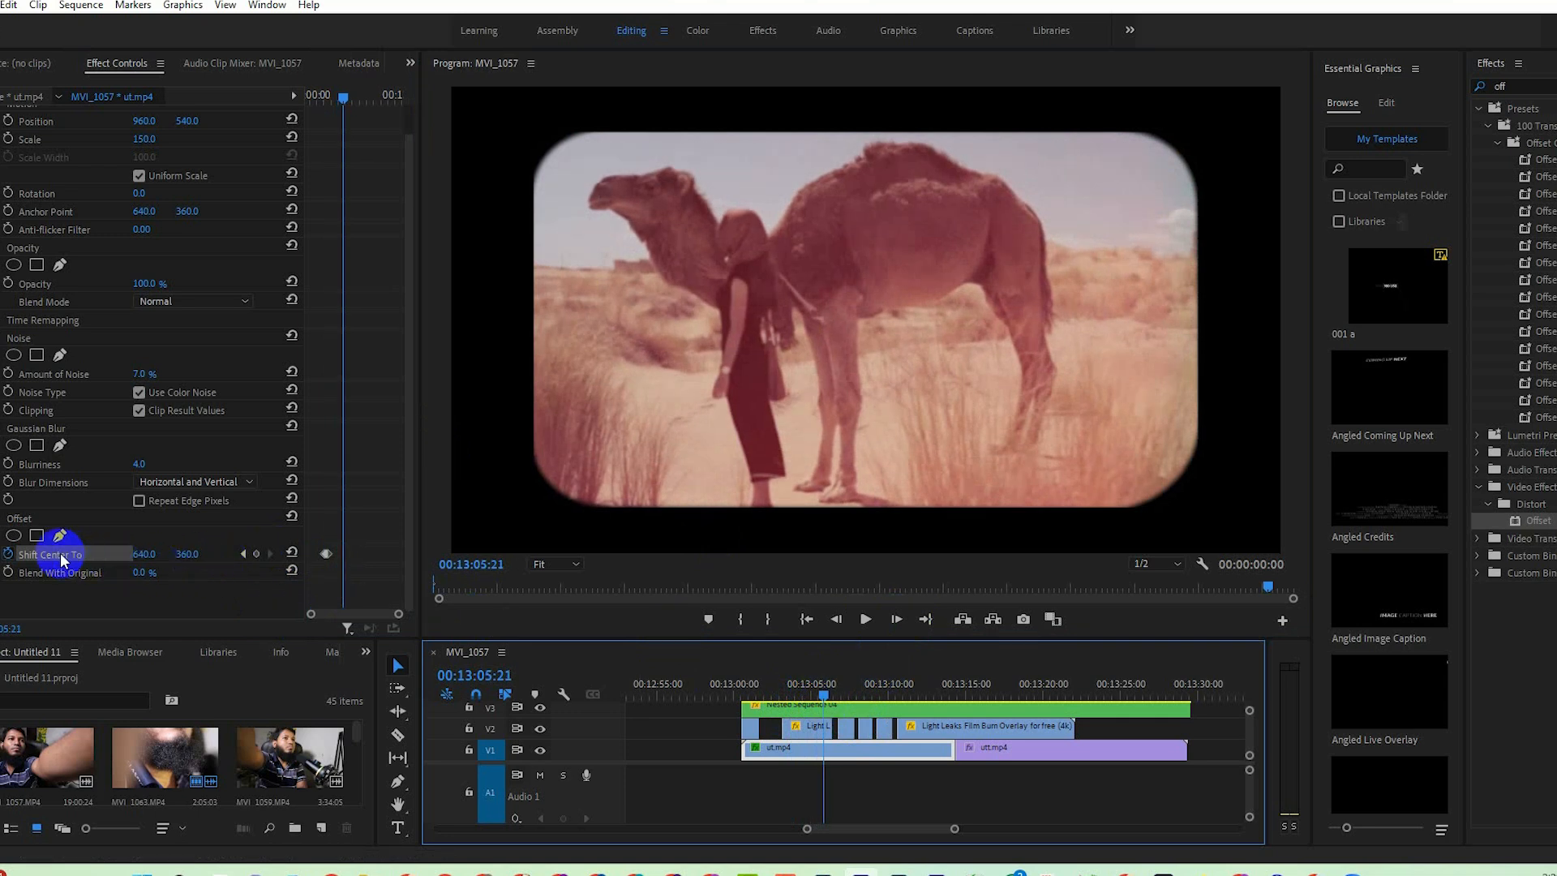
pyautogui.click(258, 556)
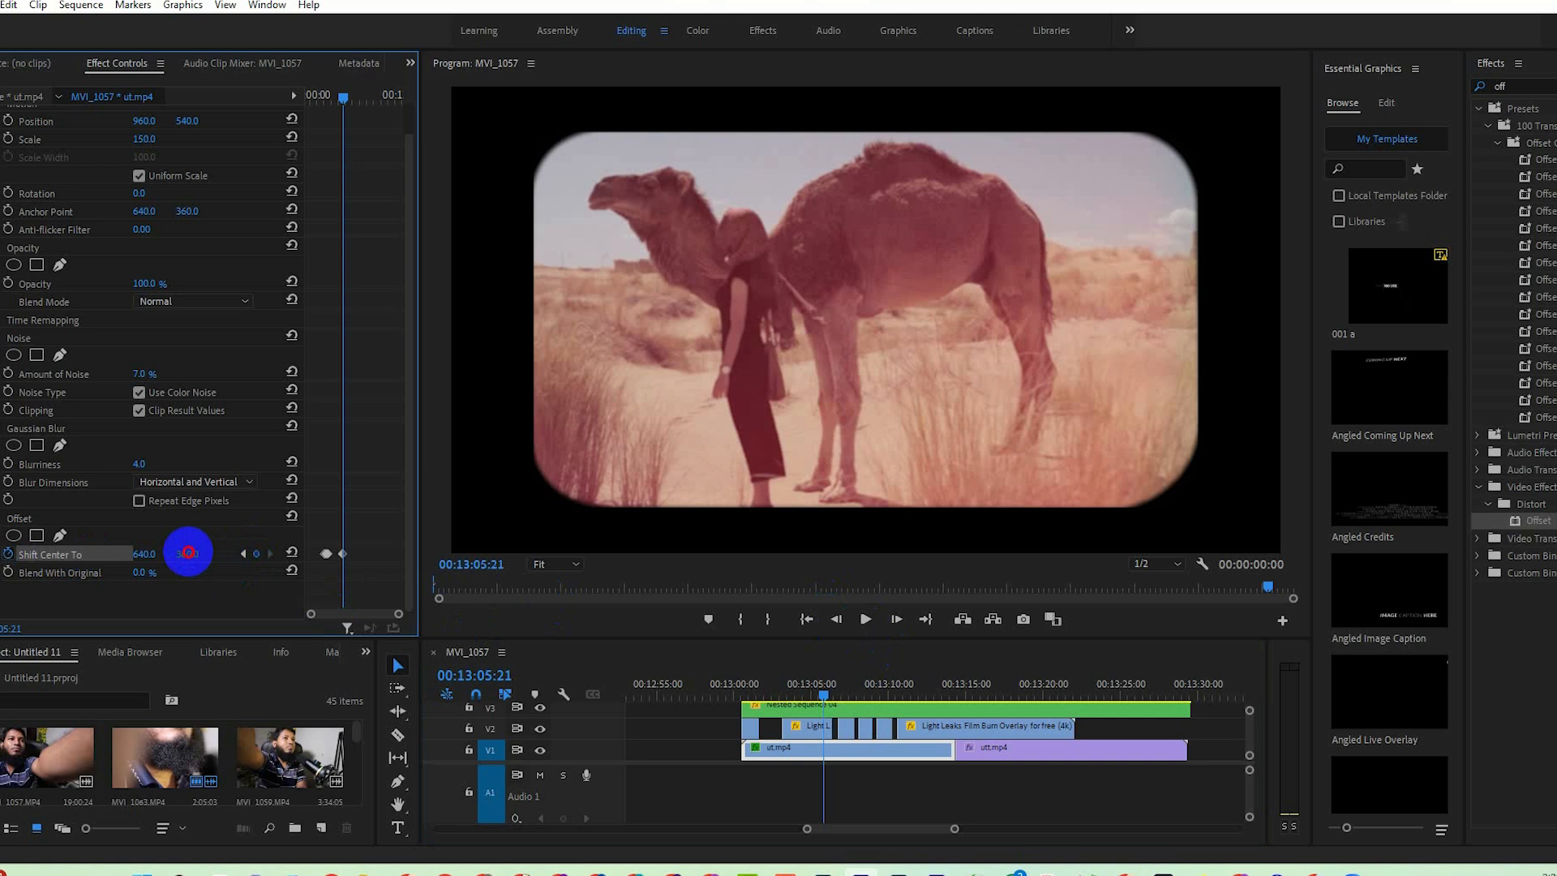
pyautogui.moveTo(188, 553)
pyautogui.mouseDown()
pyautogui.moveTo(208, 549)
pyautogui.moveTo(16, 571)
pyautogui.moveTo(195, 554)
pyautogui.mouseUp()
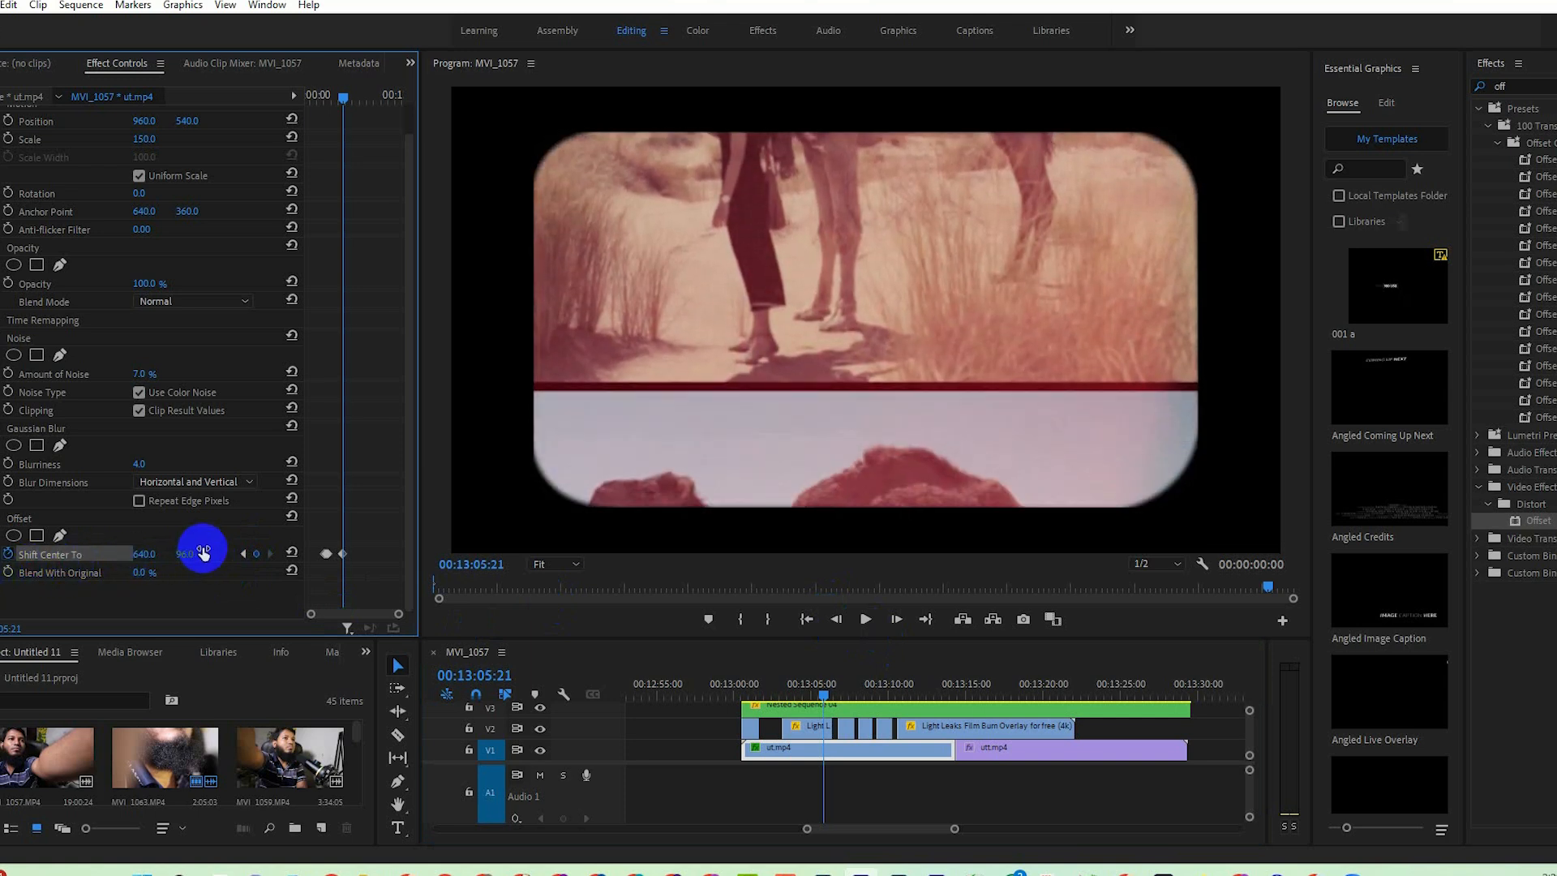
pyautogui.hotkey('ctrl', 'z')
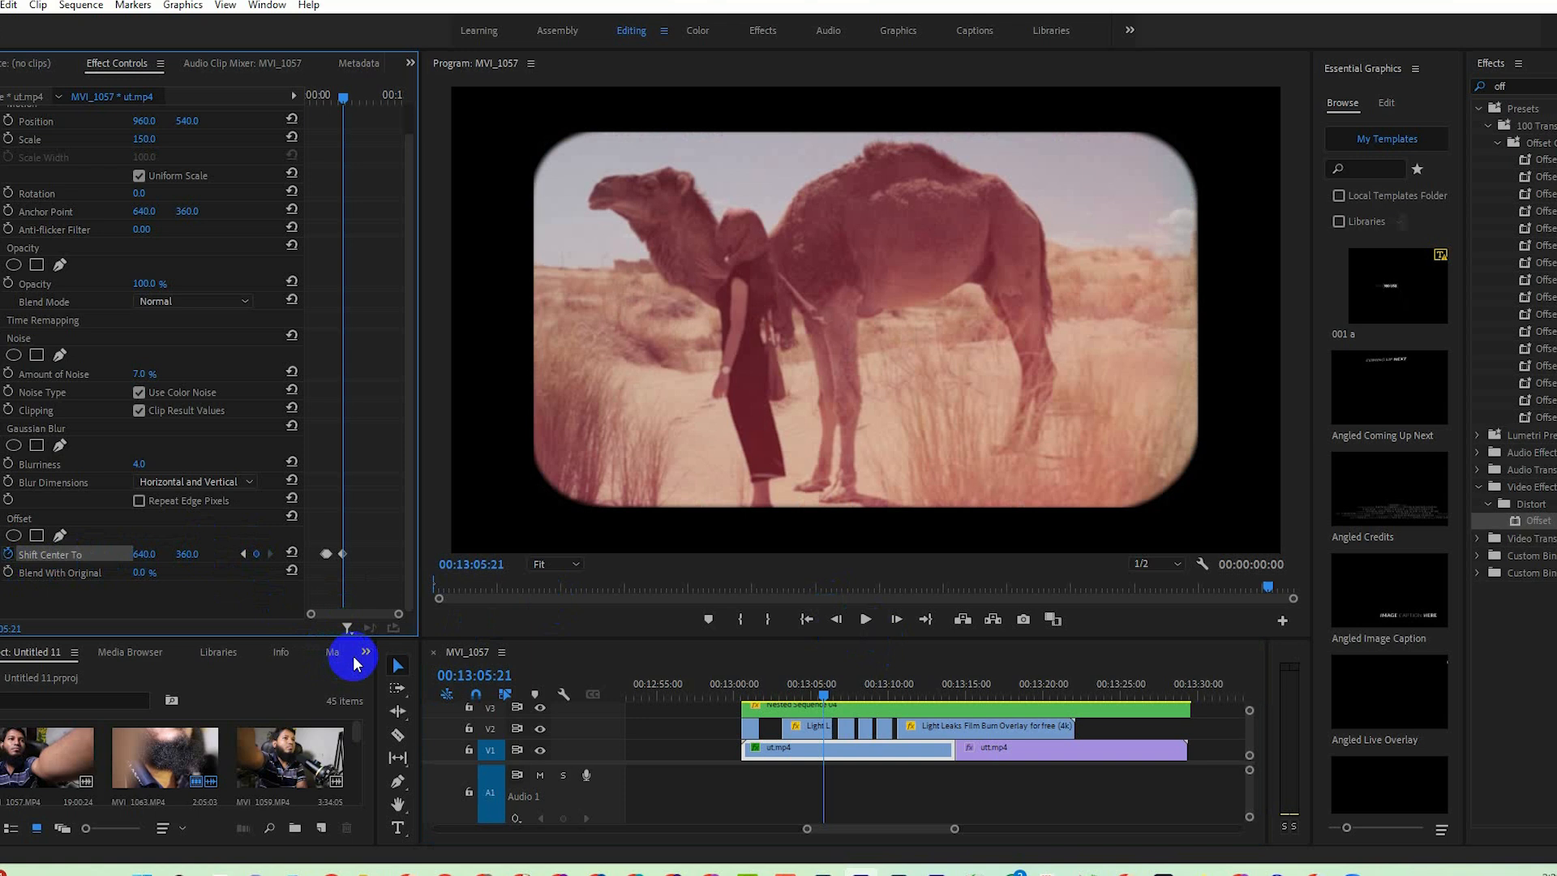
# Set the vertical Shift Center To value to 50 at 00:13:06:02 on ut.mp4.
pyautogui.click(896, 621)
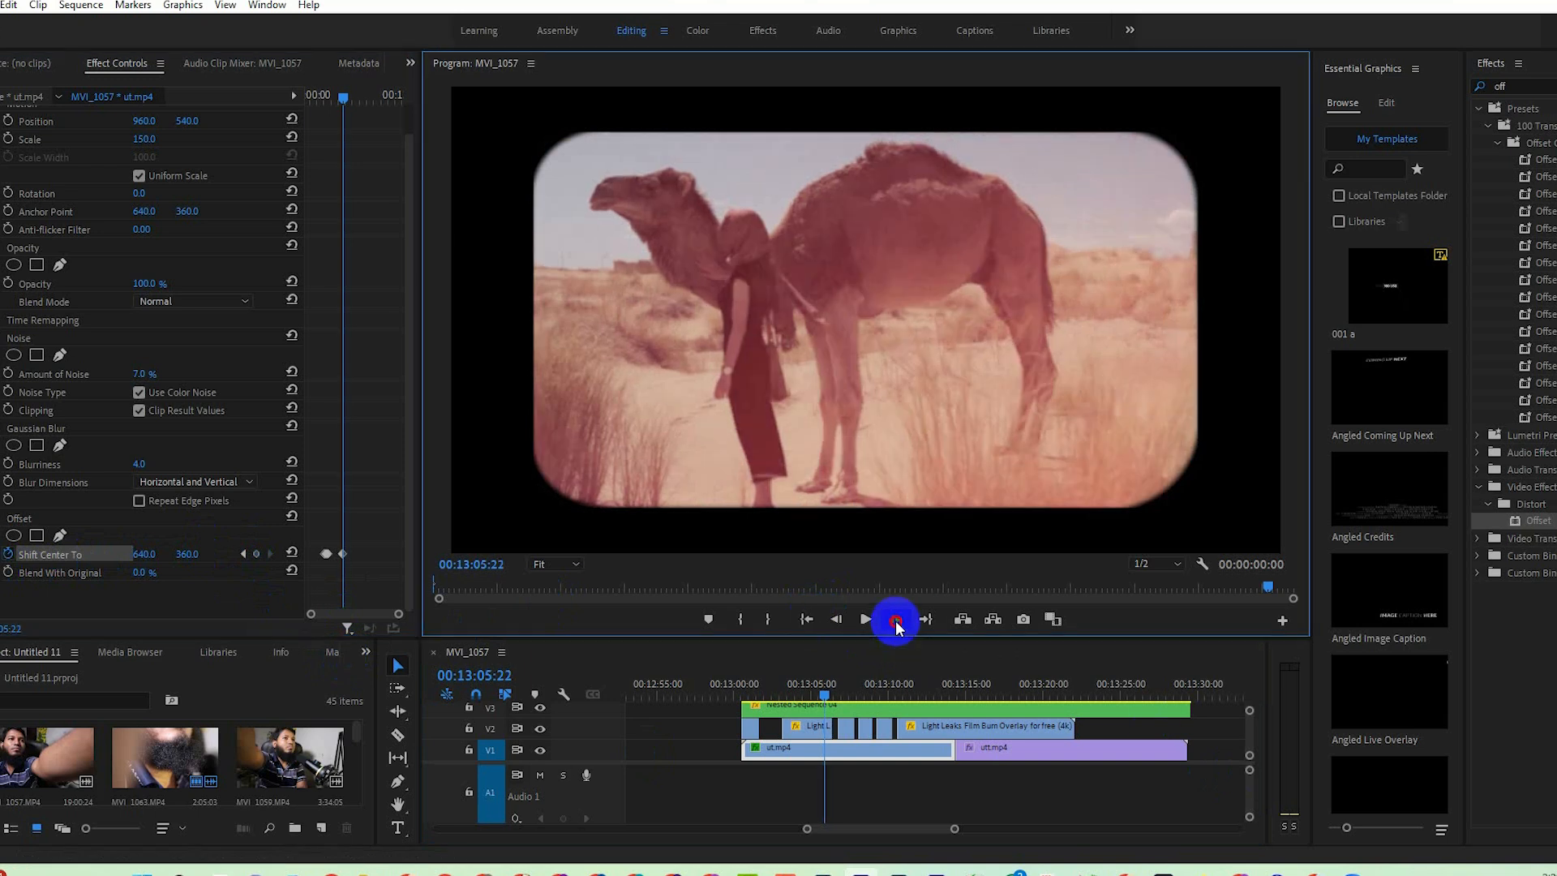
pyautogui.click(897, 620)
pyautogui.click(897, 621)
pyautogui.click(897, 620)
pyautogui.click(897, 620)
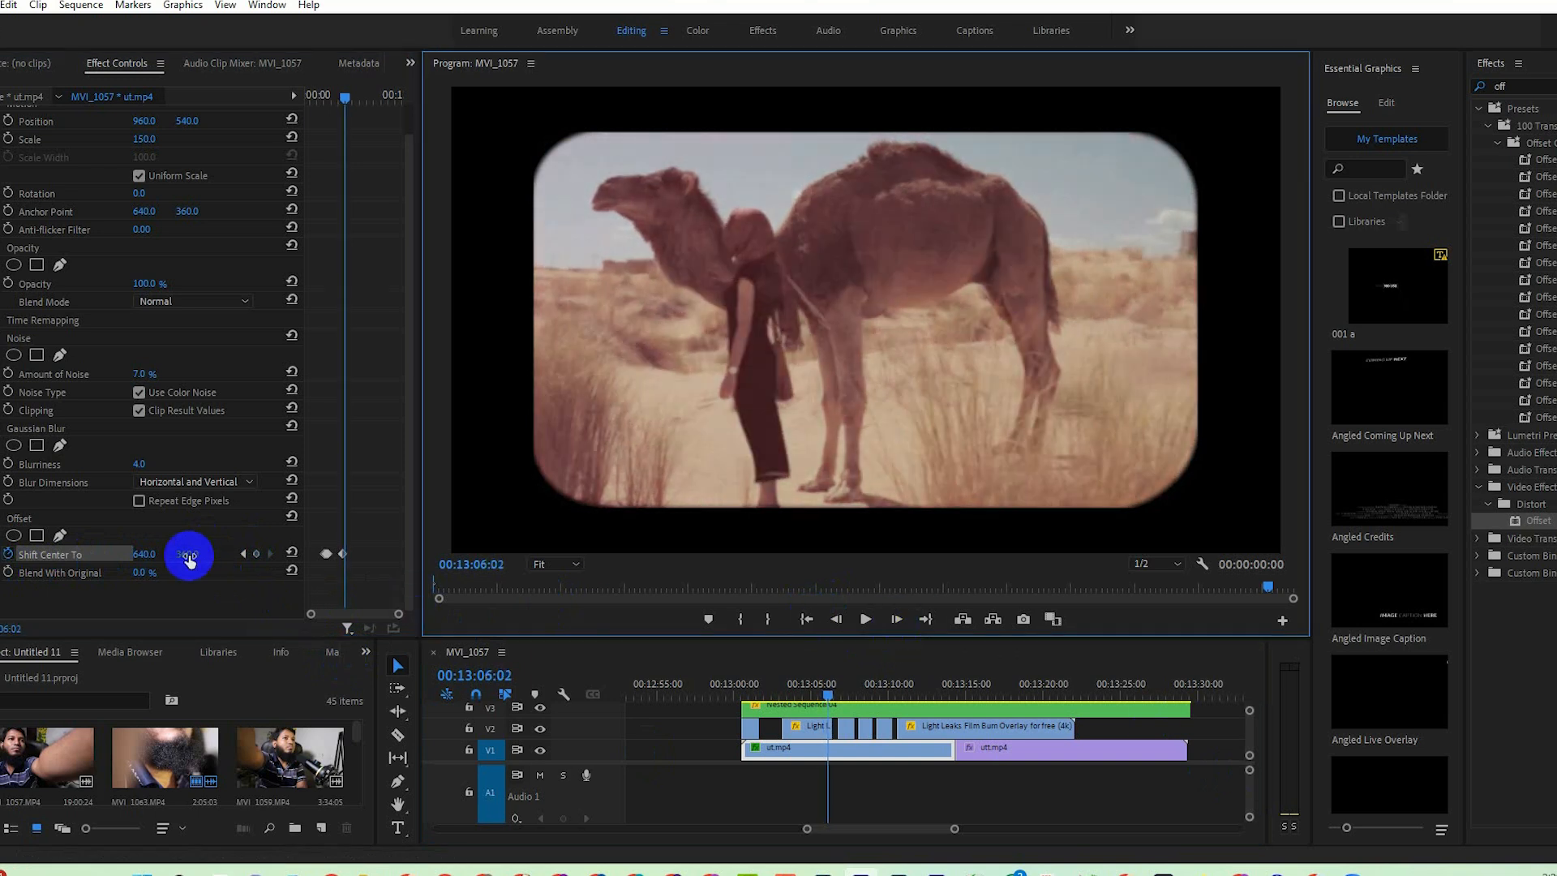
pyautogui.moveTo(187, 554); pyautogui.dragTo(150, 557)
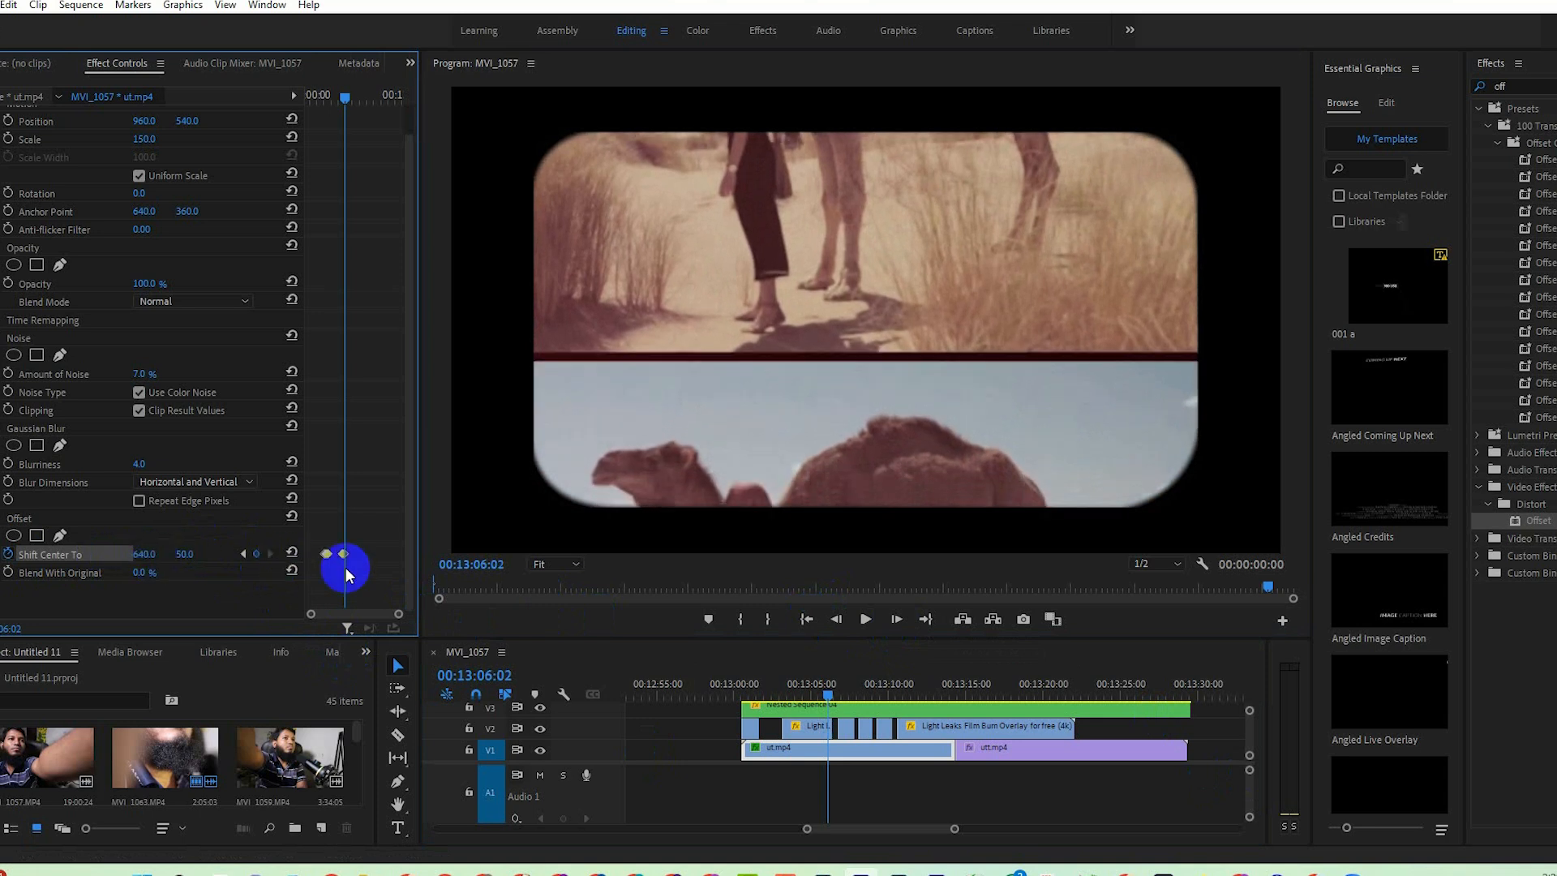
# Reset Shift Center To to 640, 360 at 00:13:06:08 and play back the Offset jumps from near the start of ut.mp4.
pyautogui.click(897, 620)
pyautogui.click(897, 620)
pyautogui.click(896, 620)
pyautogui.click(896, 620)
pyautogui.click(897, 621)
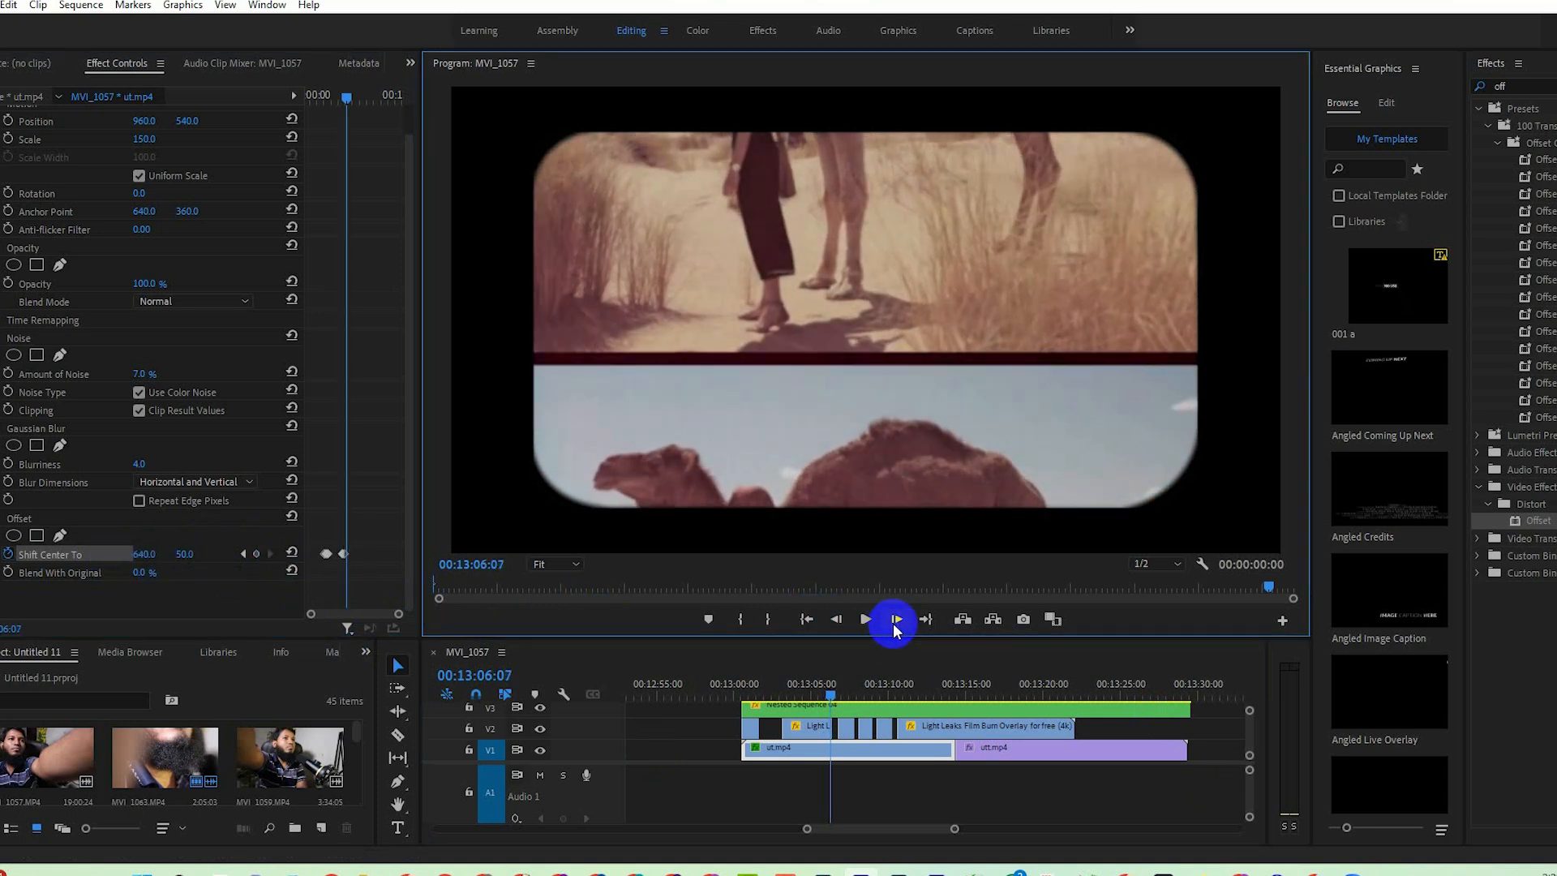
pyautogui.click(896, 620)
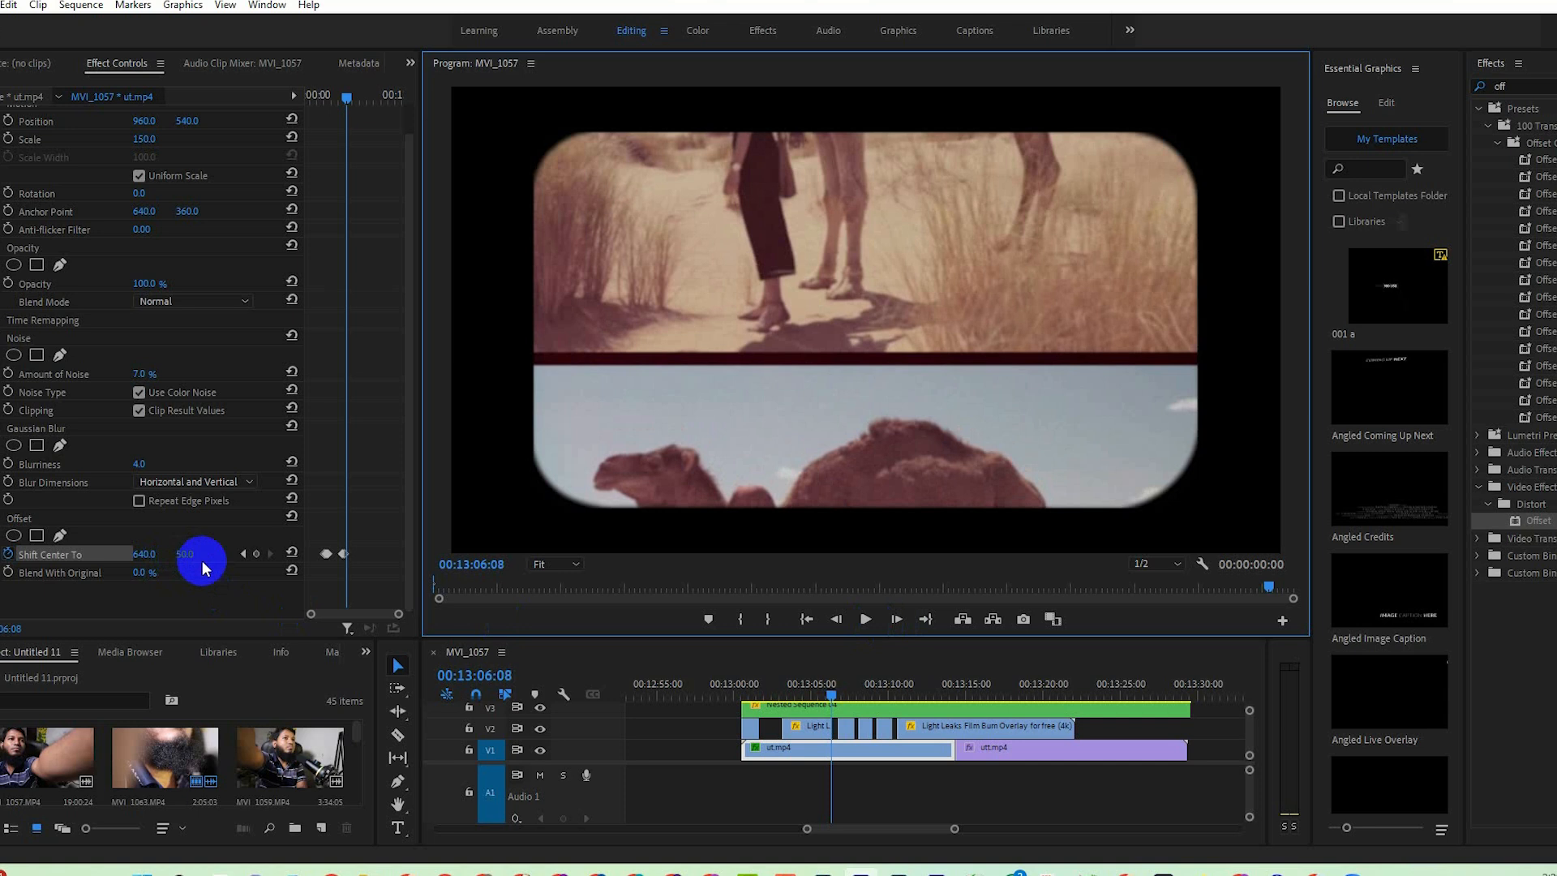
pyautogui.click(290, 553)
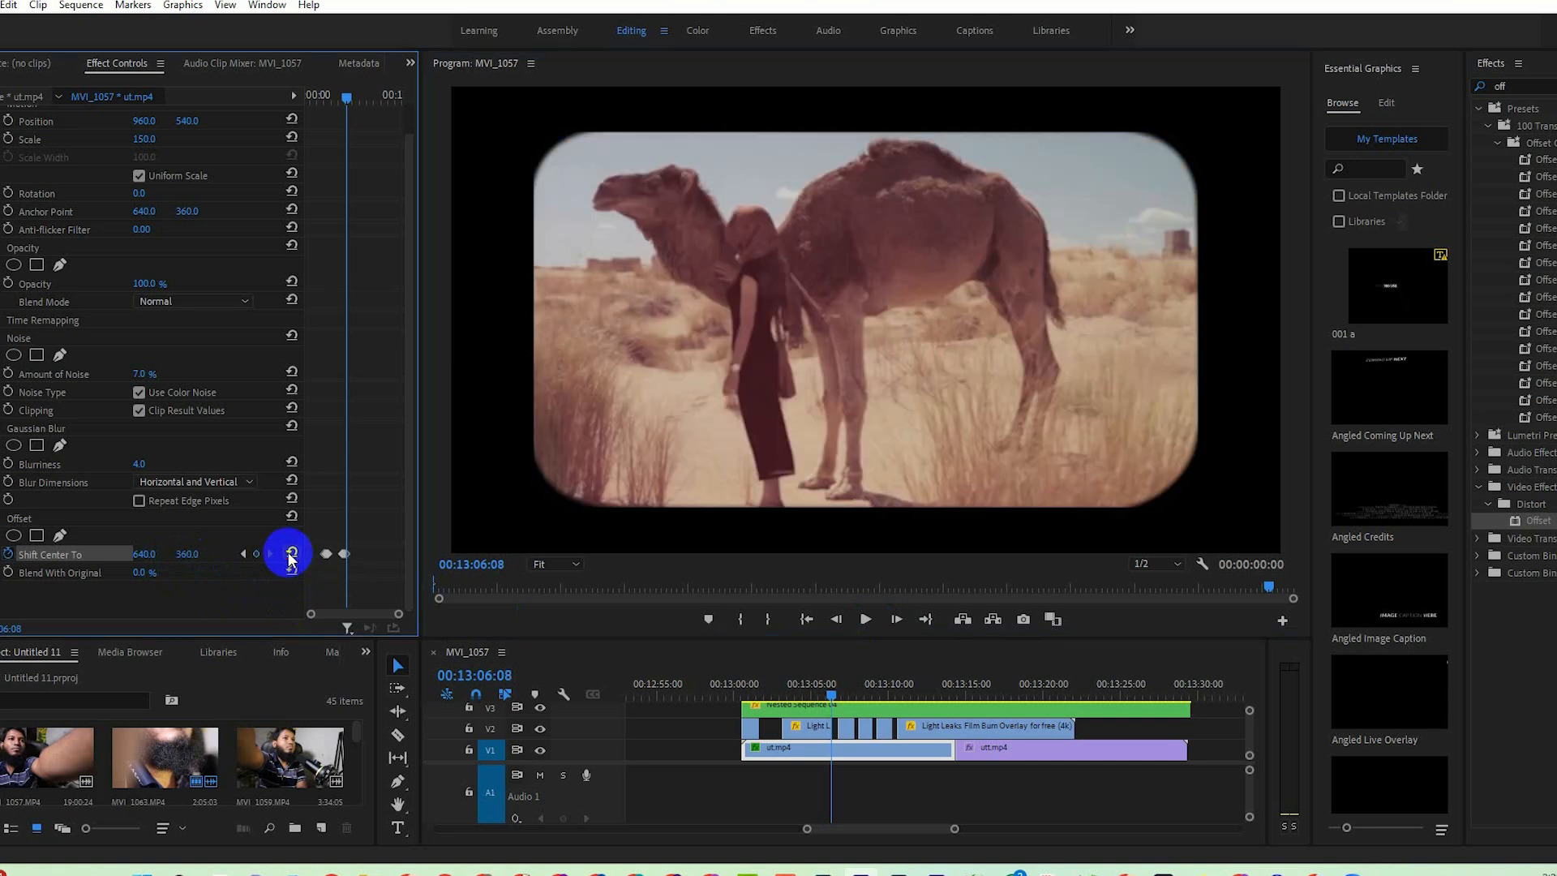
pyautogui.moveTo(829, 691); pyautogui.dragTo(776, 695)
pyautogui.press('space')
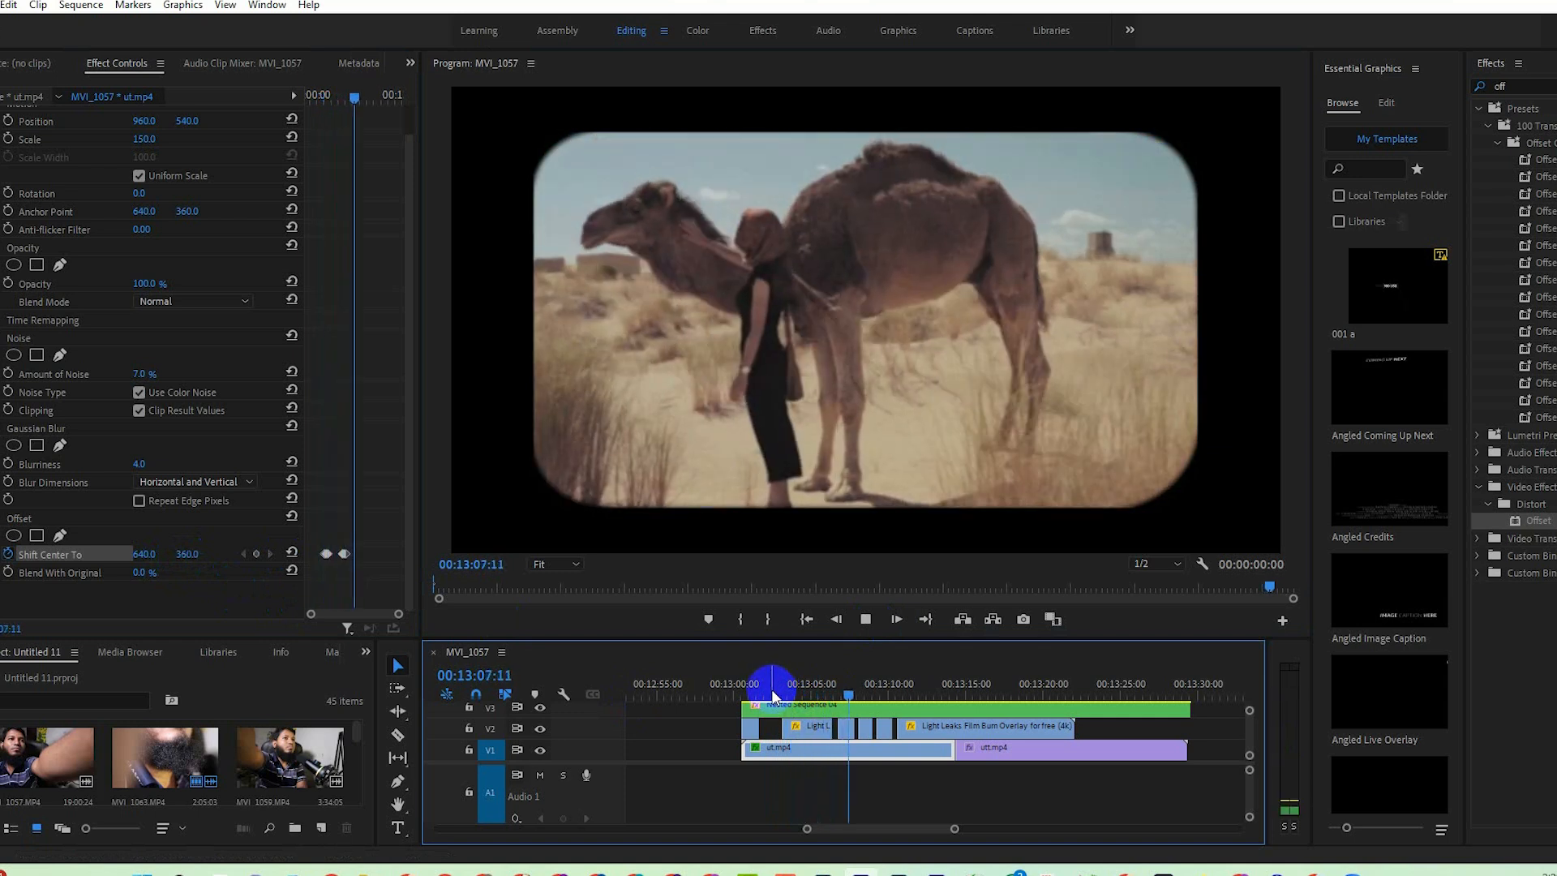
# Review the Offset jump on ut.mp4 around 00:13:05:23 and return to 00:13:04:24.
pyautogui.click(829, 695)
pyautogui.moveTo(831, 694); pyautogui.dragTo(828, 696)
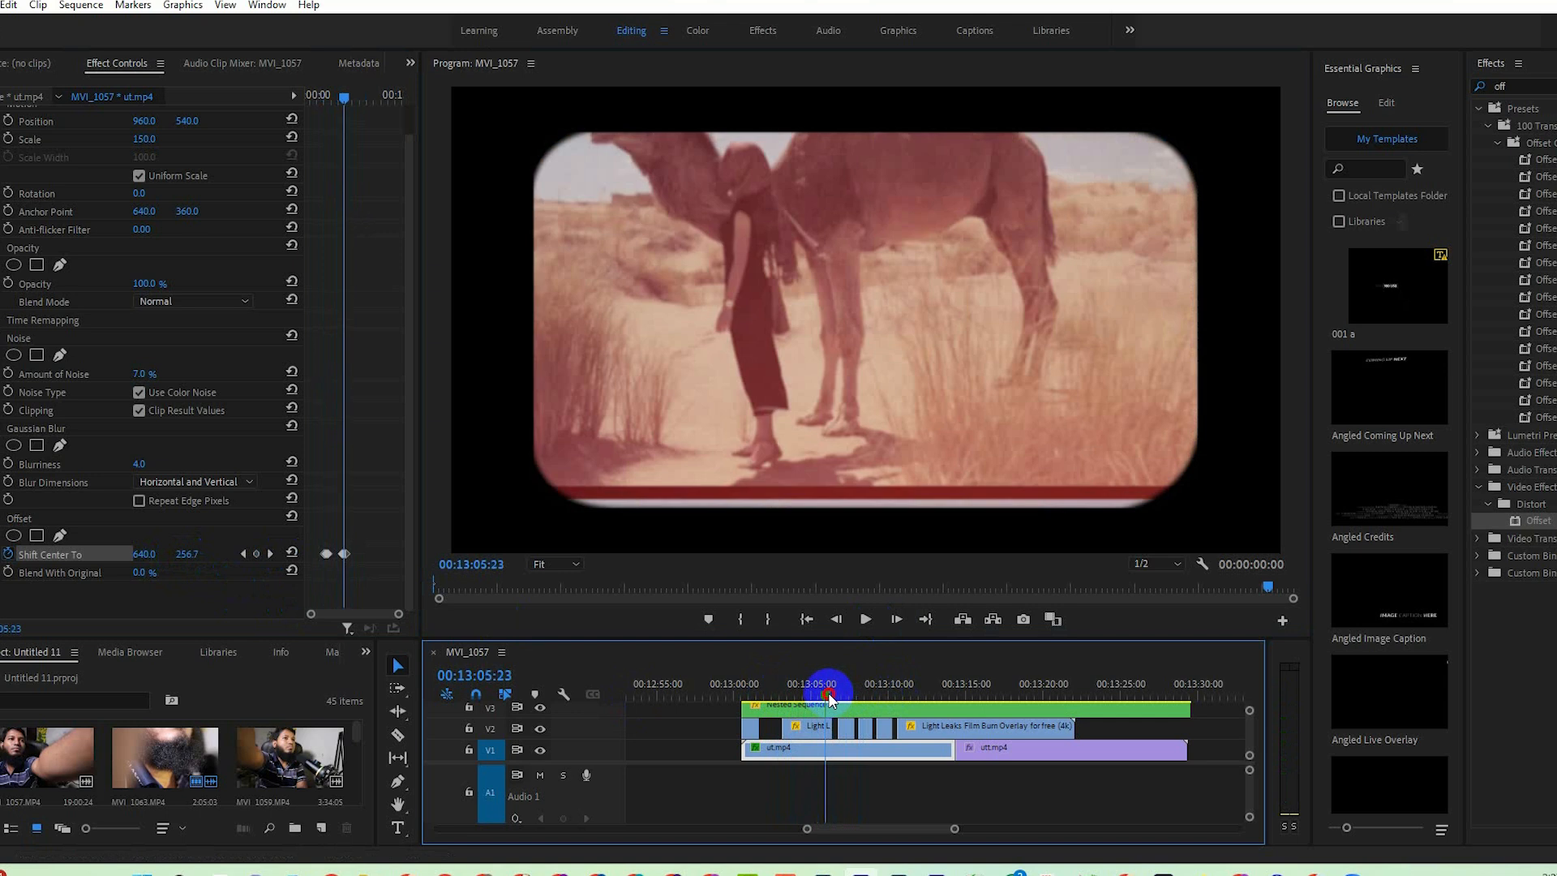
pyautogui.moveTo(310, 616); pyautogui.dragTo(317, 617)
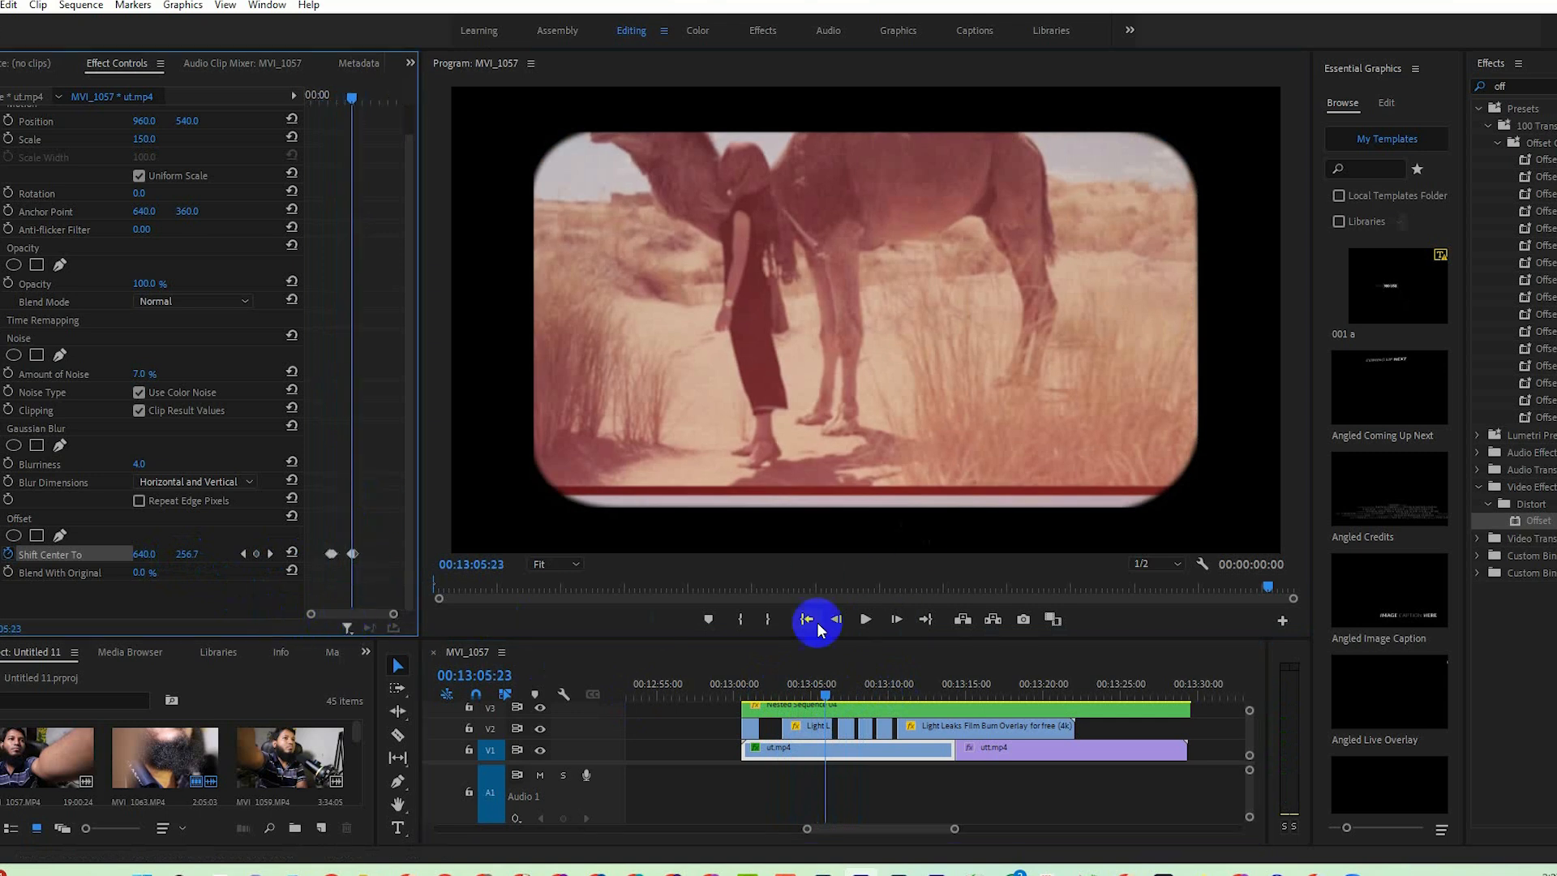
pyautogui.click(827, 698)
pyautogui.moveTo(825, 697); pyautogui.dragTo(813, 698)
# Select ut.mp4, clear the effects search and switch to the Color workspace.
pyautogui.click(1528, 86)
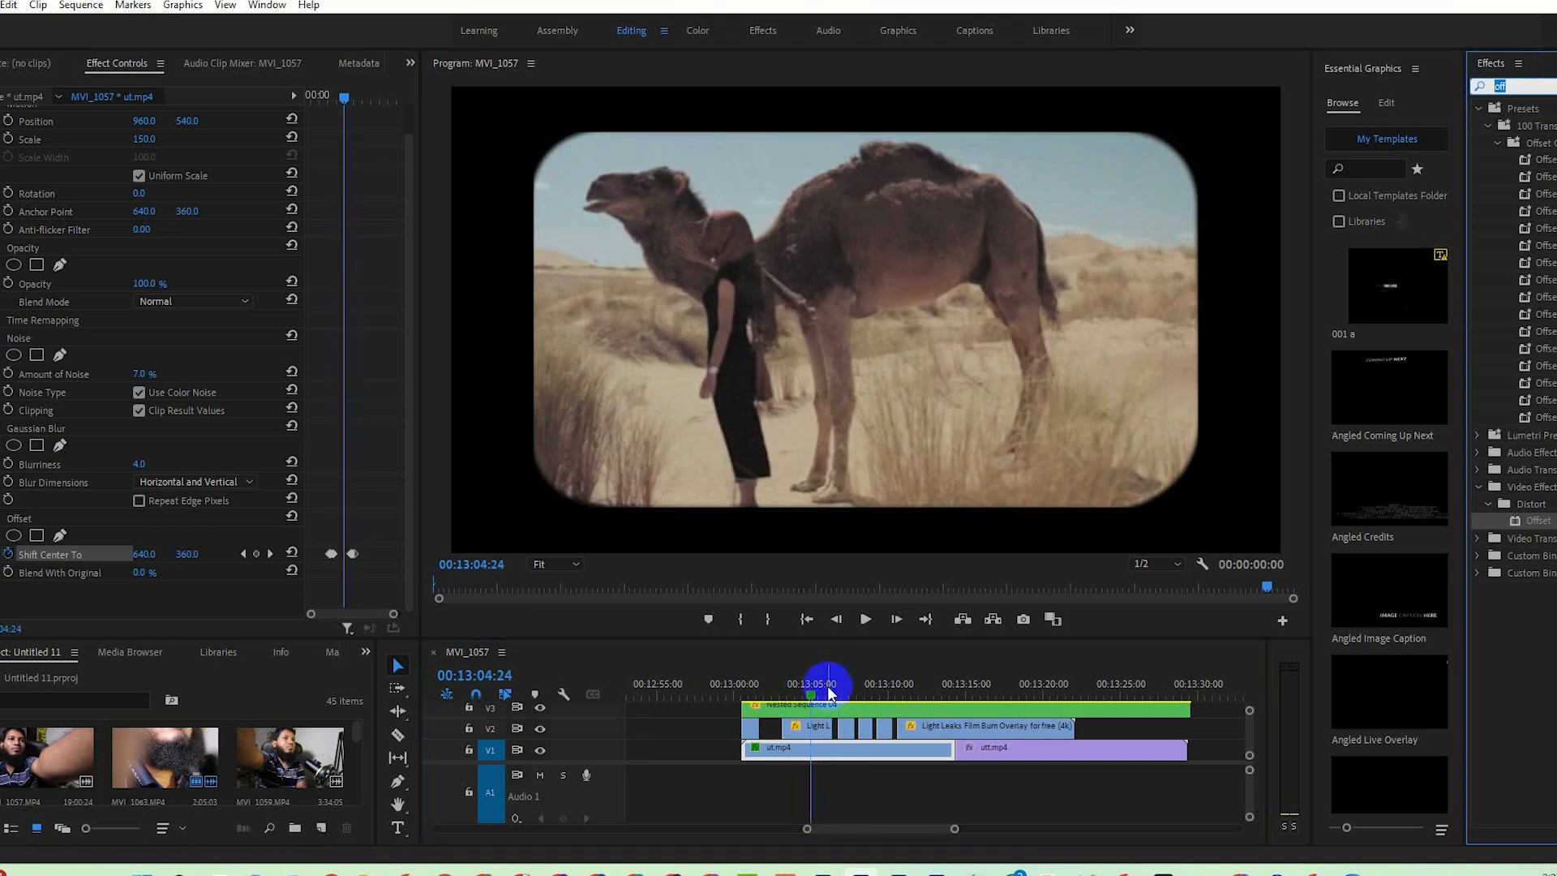
pyautogui.click(864, 752)
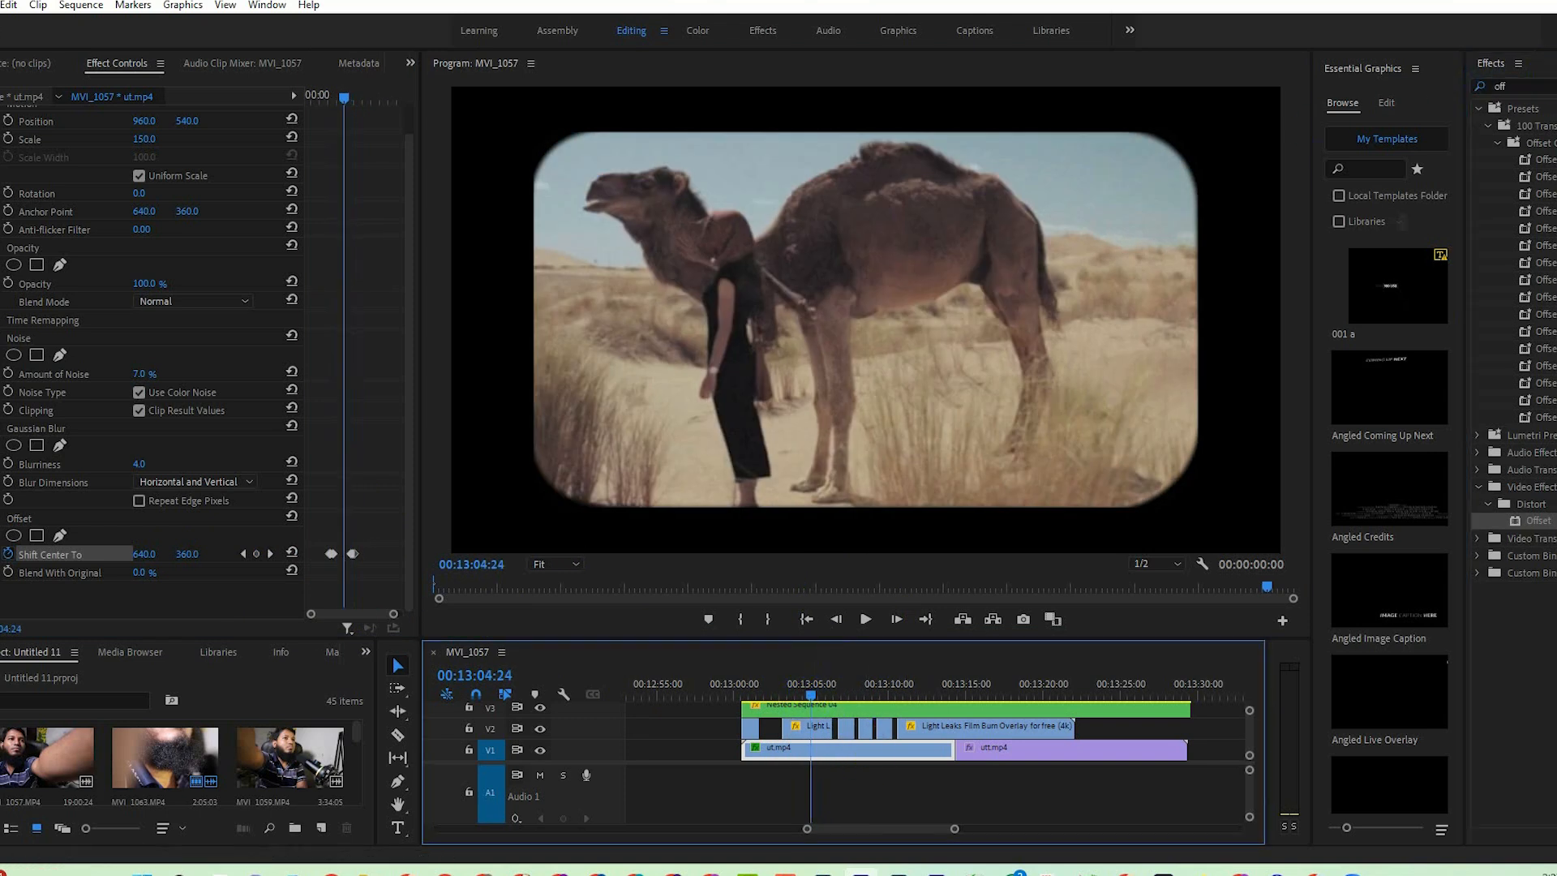
pyautogui.click(1529, 81)
pyautogui.click(697, 33)
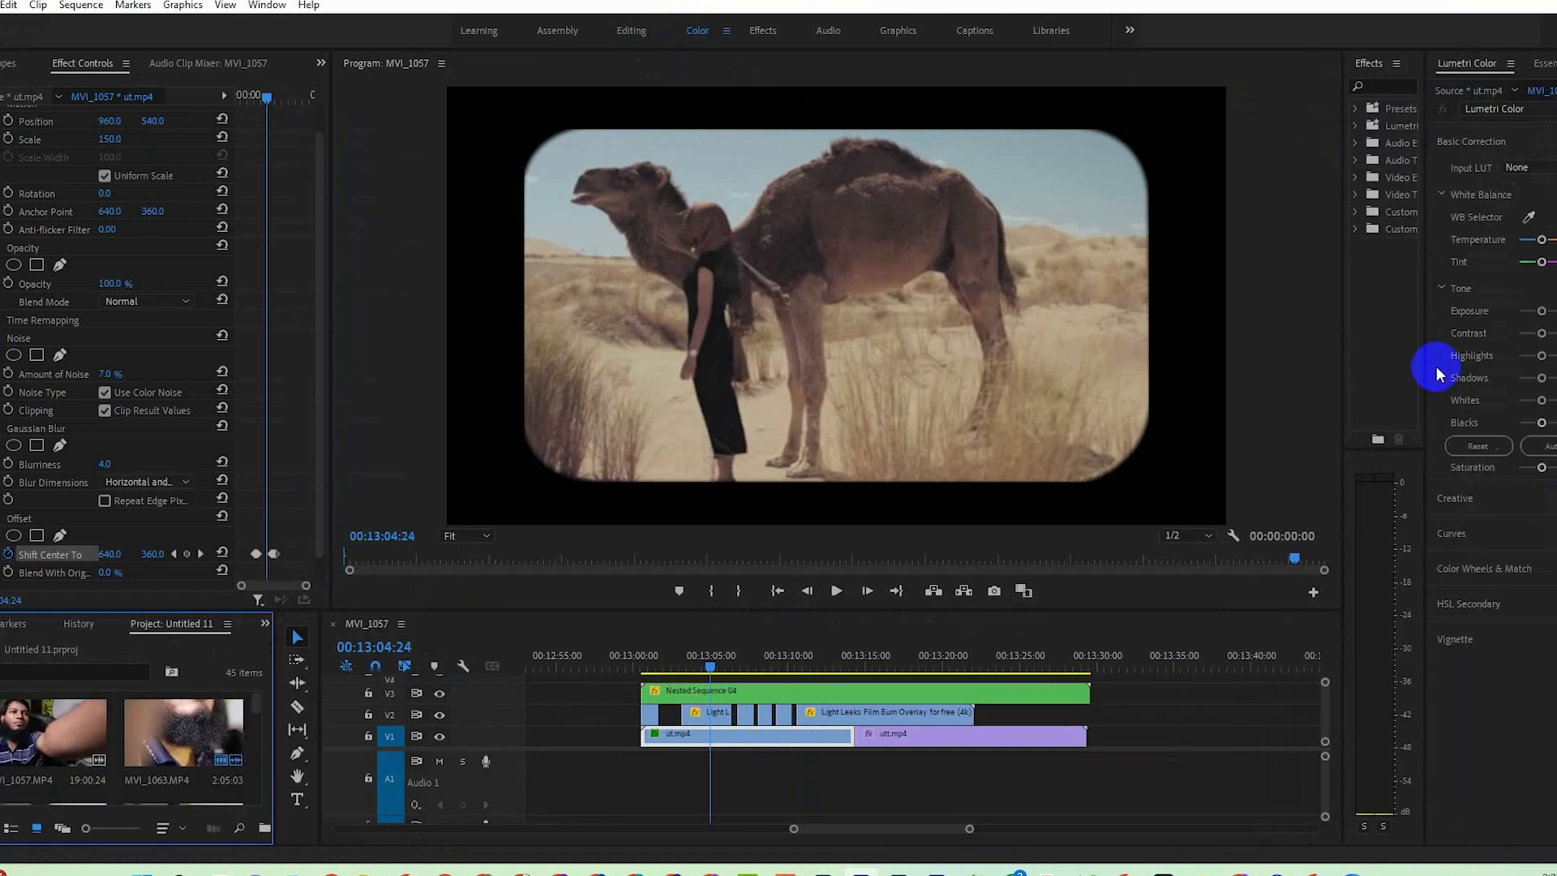
# Widen Lumetri Color and grade ut.mp4's tone: raise Exposure, Highlights and Blacks slightly, and lower Contrast, Shadows and Whites.
pyautogui.moveTo(1341, 299); pyautogui.dragTo(1306, 300)
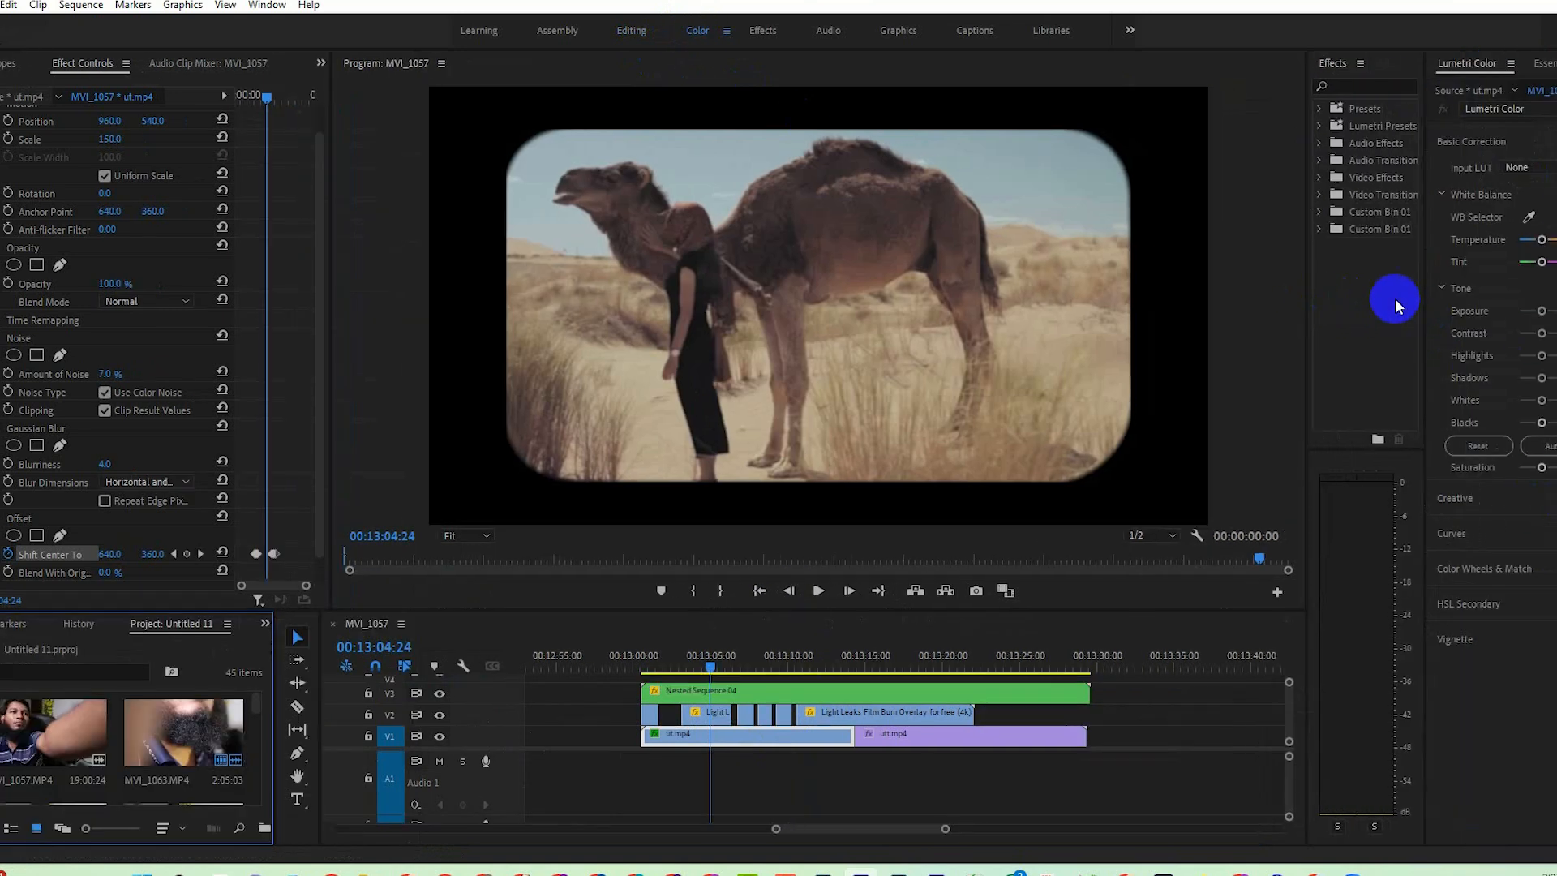
pyautogui.click(1420, 315)
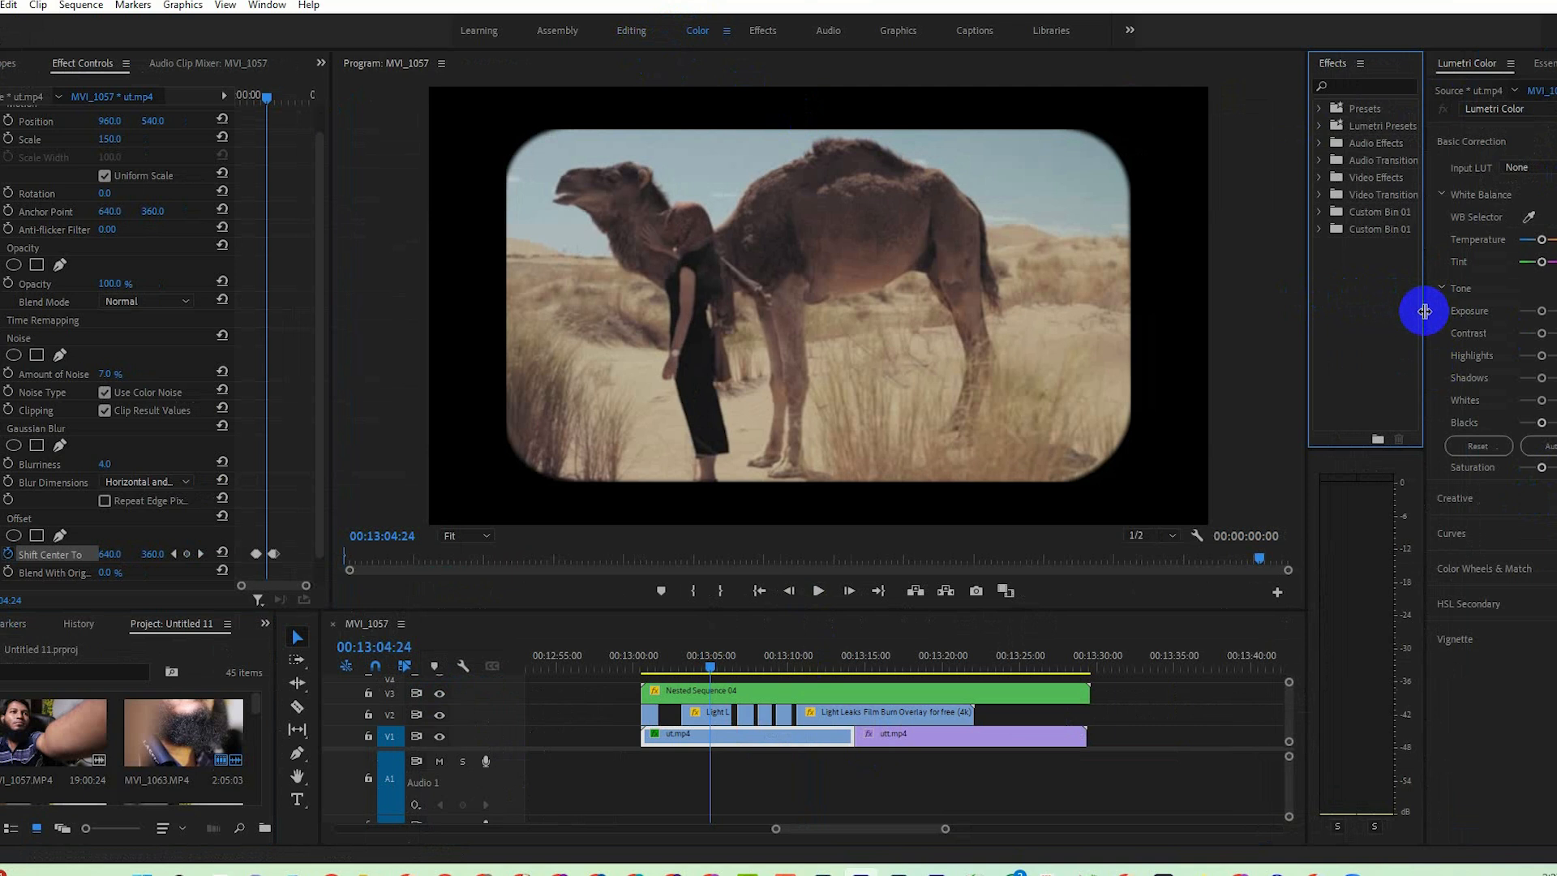
pyautogui.moveTo(1424, 311); pyautogui.dragTo(1348, 313)
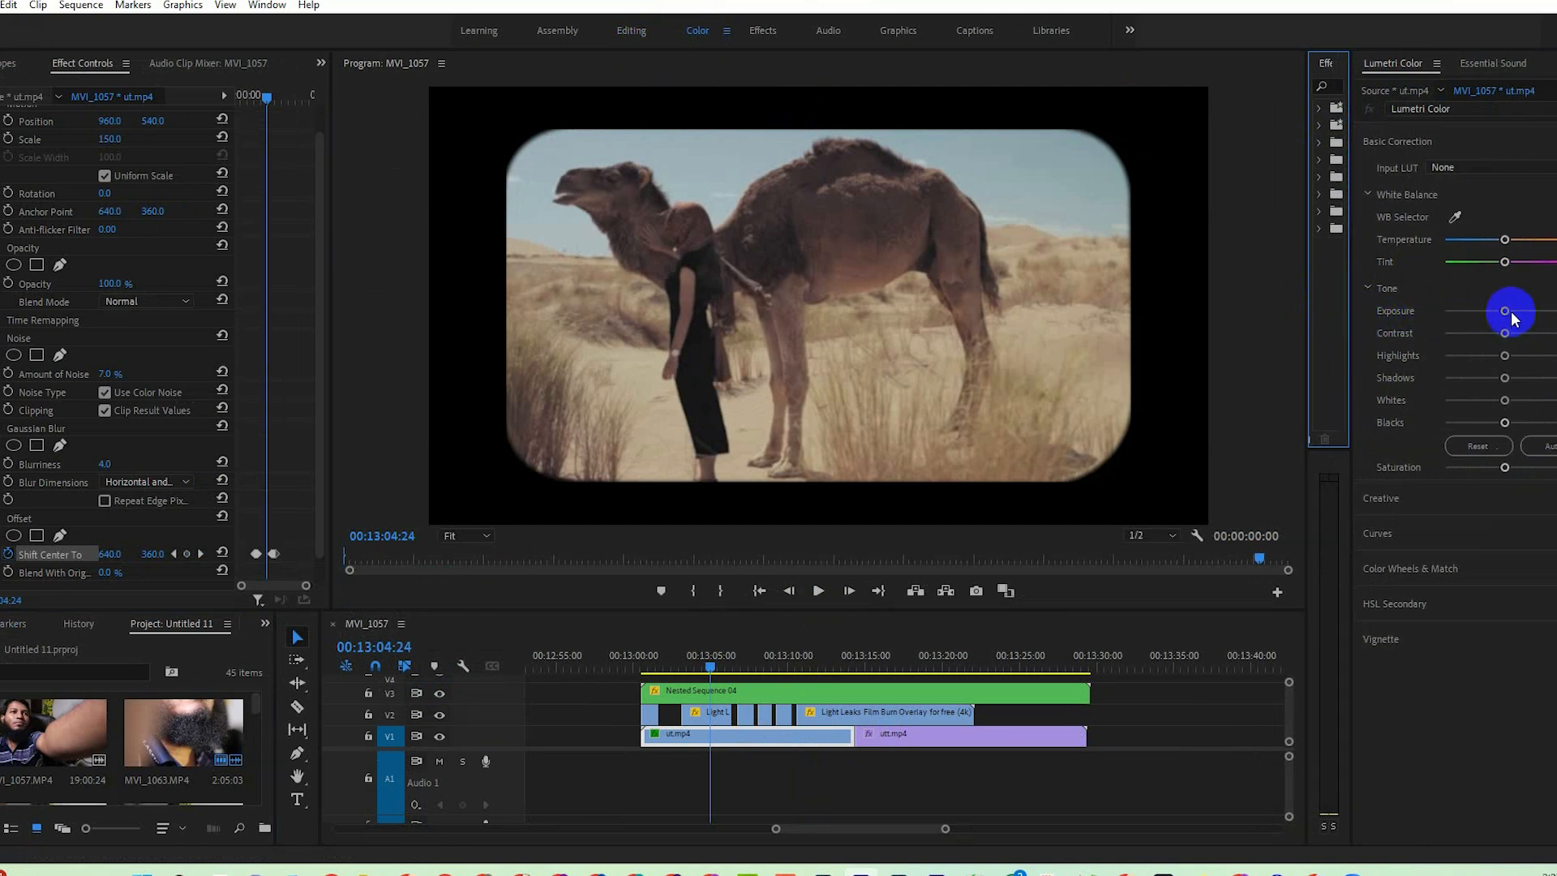
pyautogui.moveTo(1521, 318); pyautogui.dragTo(1514, 422)
pyautogui.click(1467, 380)
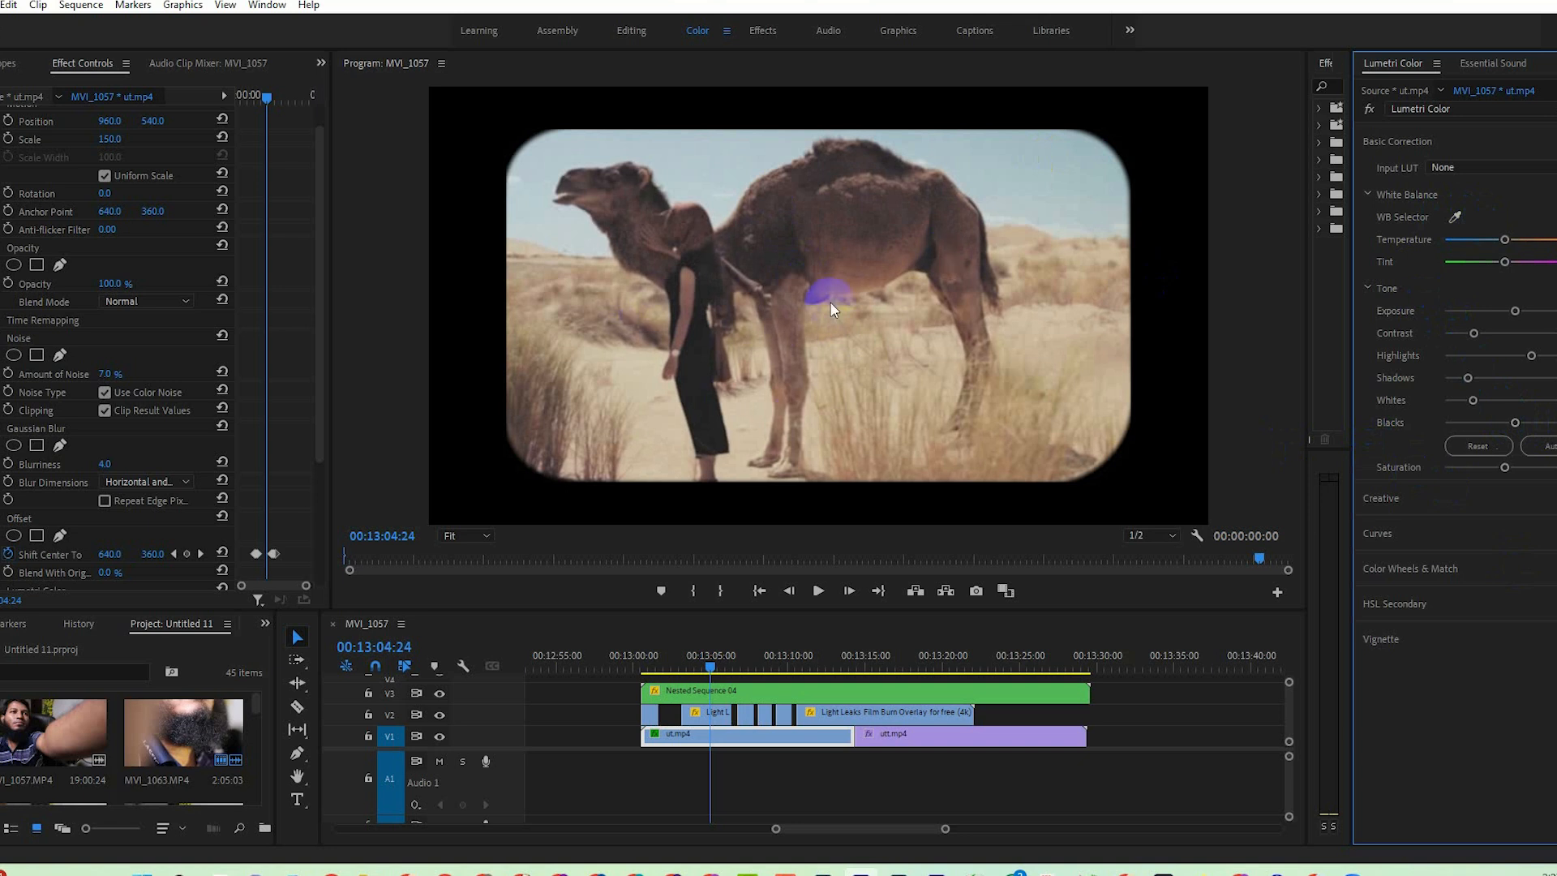
# In Lumetri's Creative adjustments, tint ut.mp4's shadows slightly toward red and its highlights toward cyan.
pyautogui.click(1452, 503)
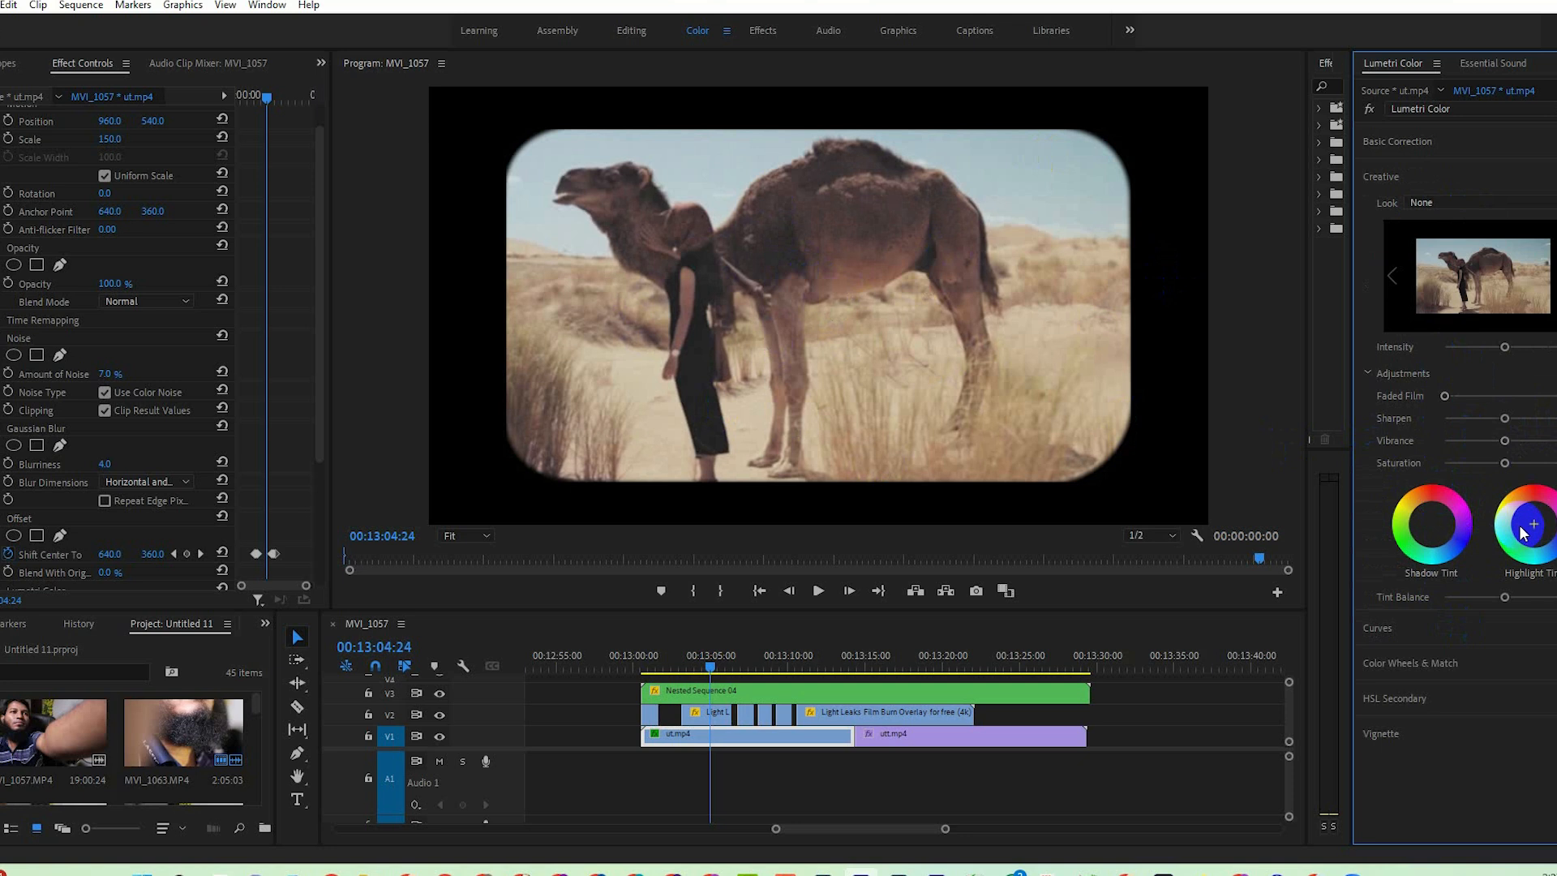
pyautogui.moveTo(1433, 524); pyautogui.dragTo(1488, 24)
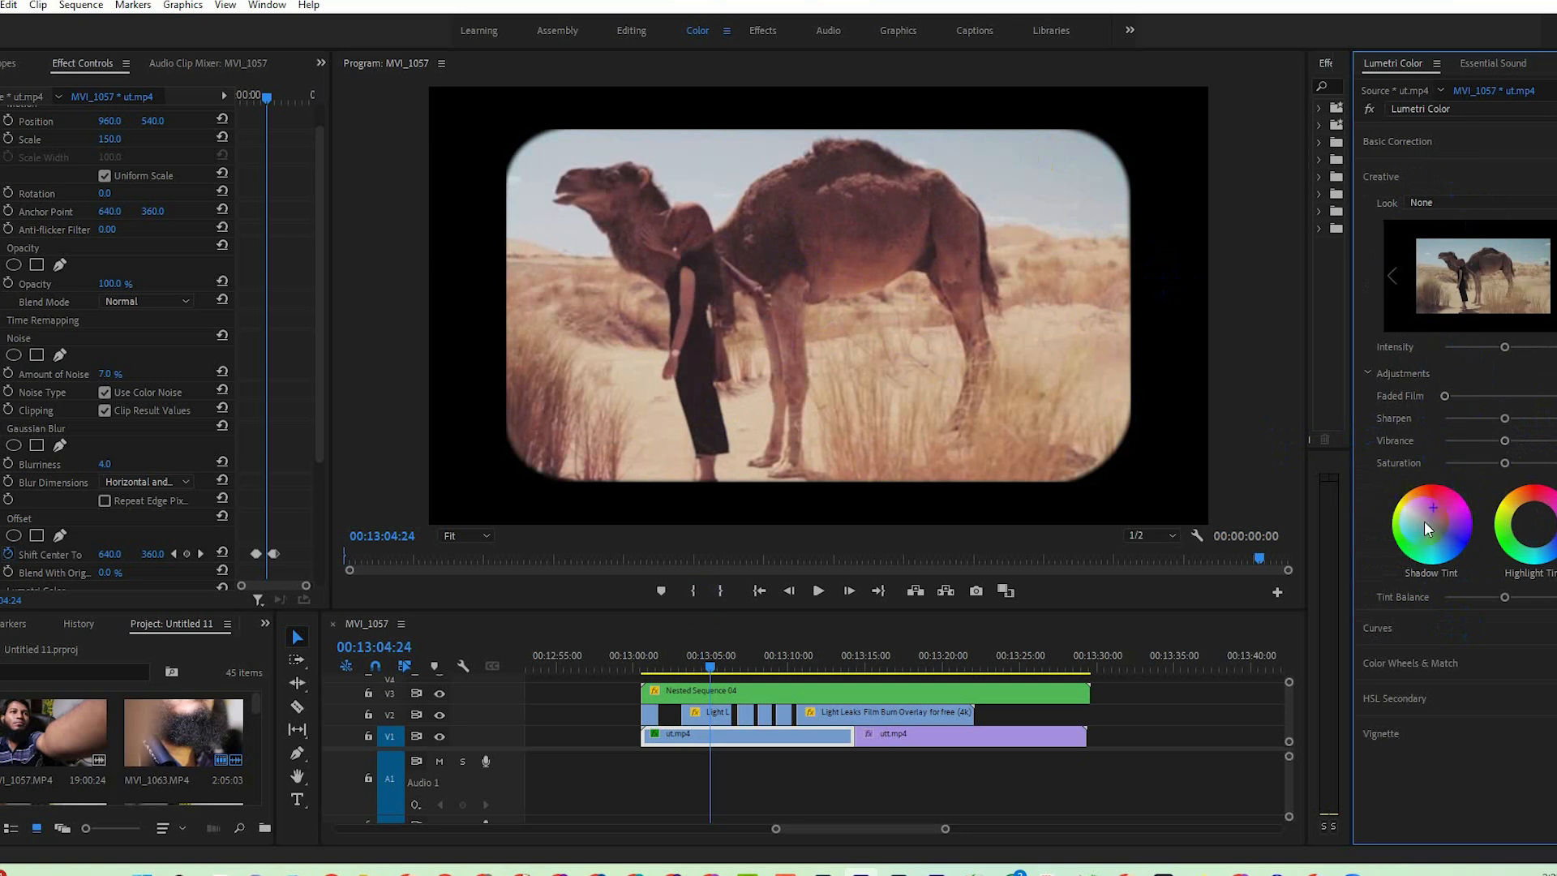
pyautogui.moveTo(1537, 528); pyautogui.dragTo(1550, 832)
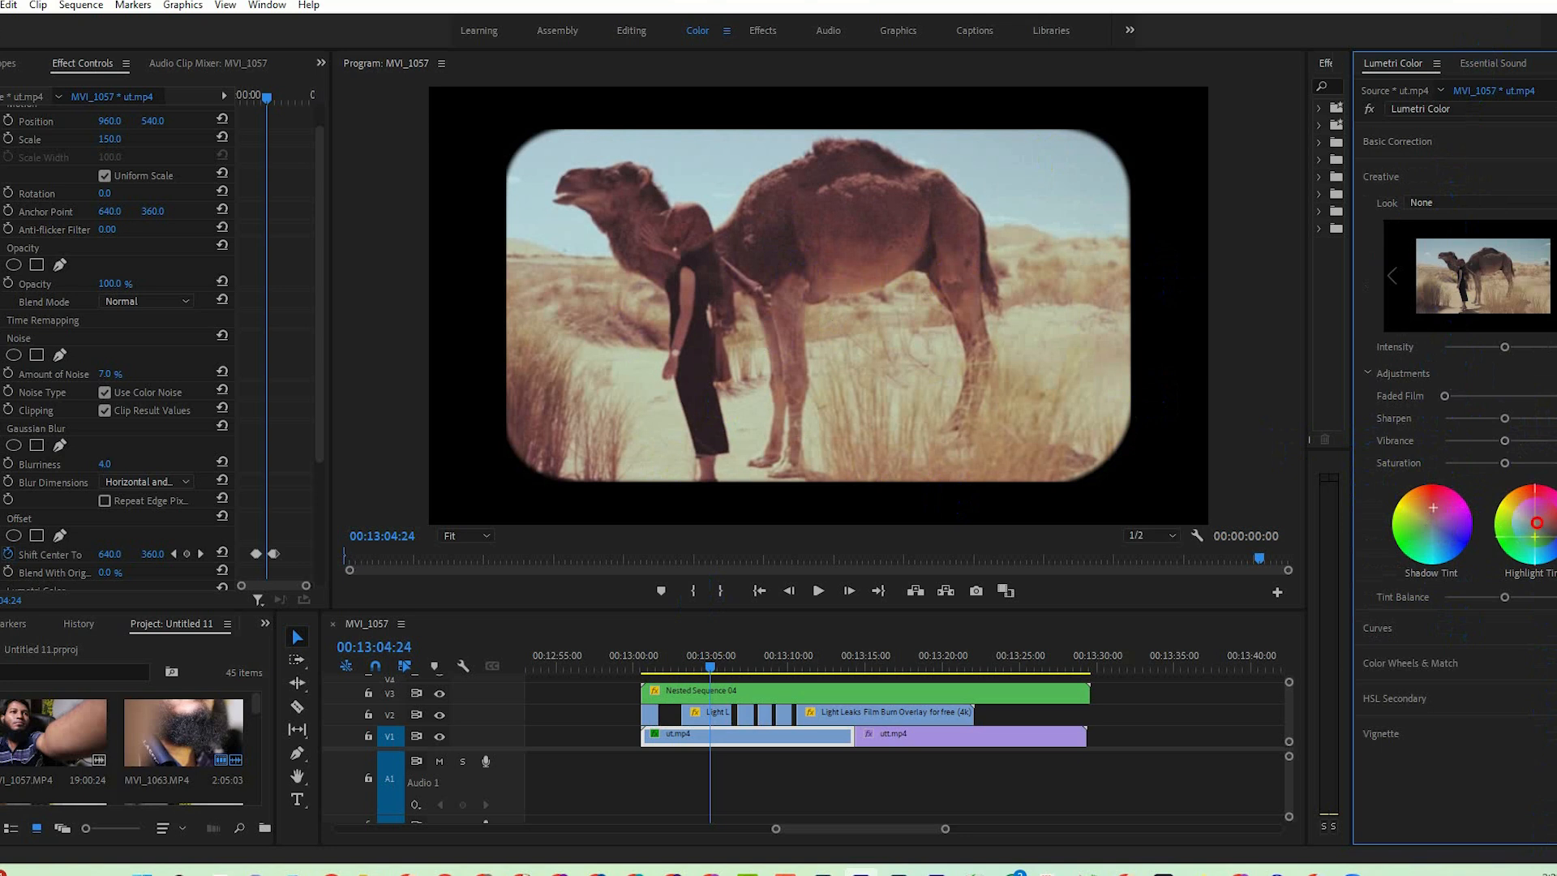
pyautogui.click(1401, 377)
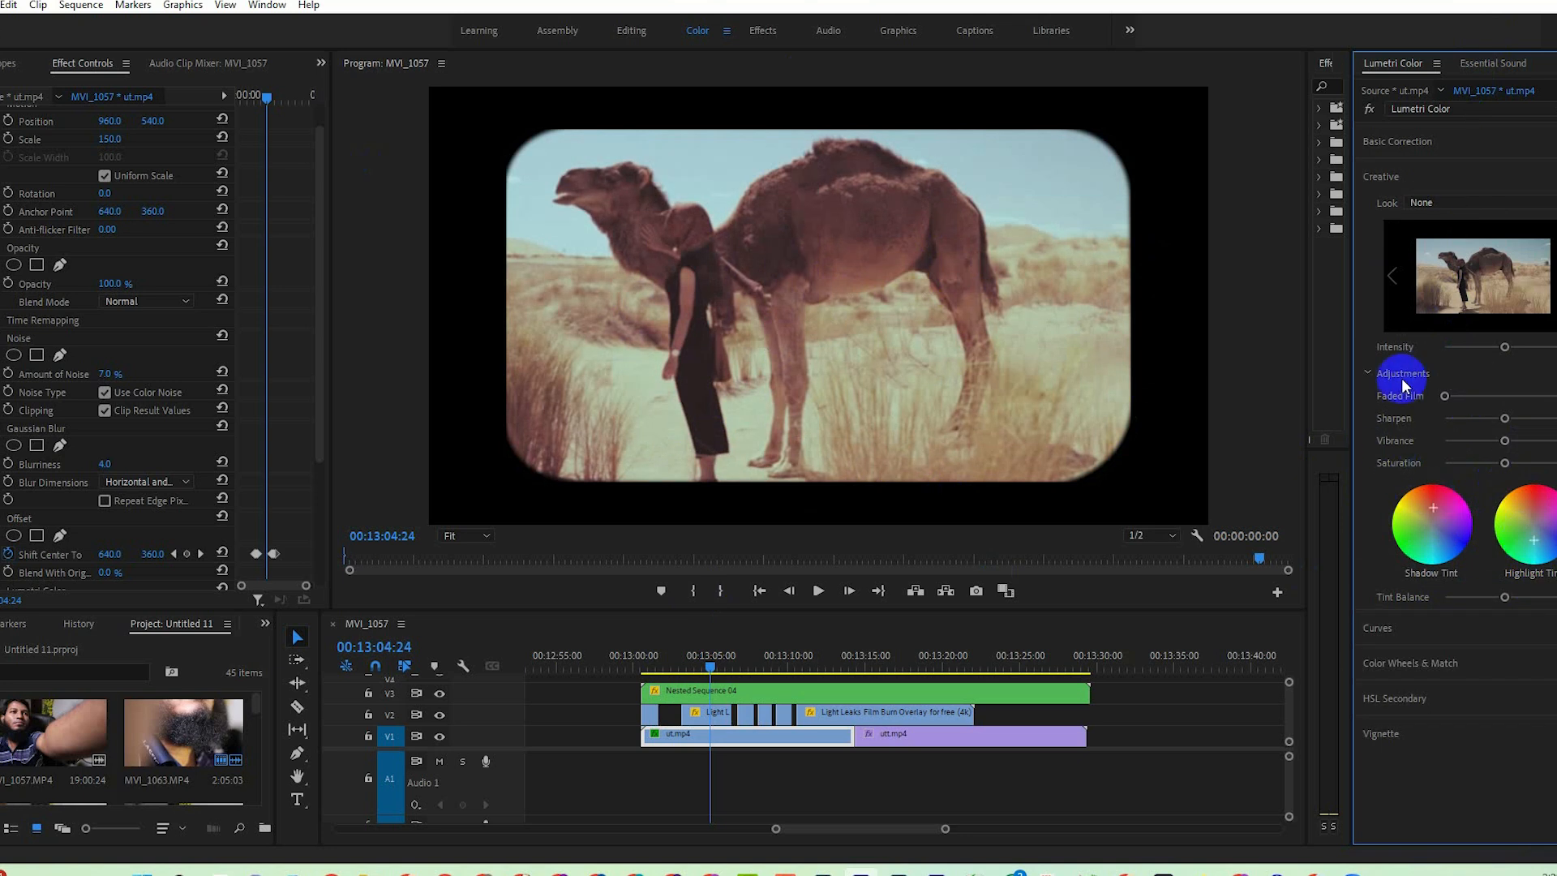
# Shift the midtones color wheel in Color Wheels & Match slightly toward yellow-green for ut.mp4.
pyautogui.click(1439, 665)
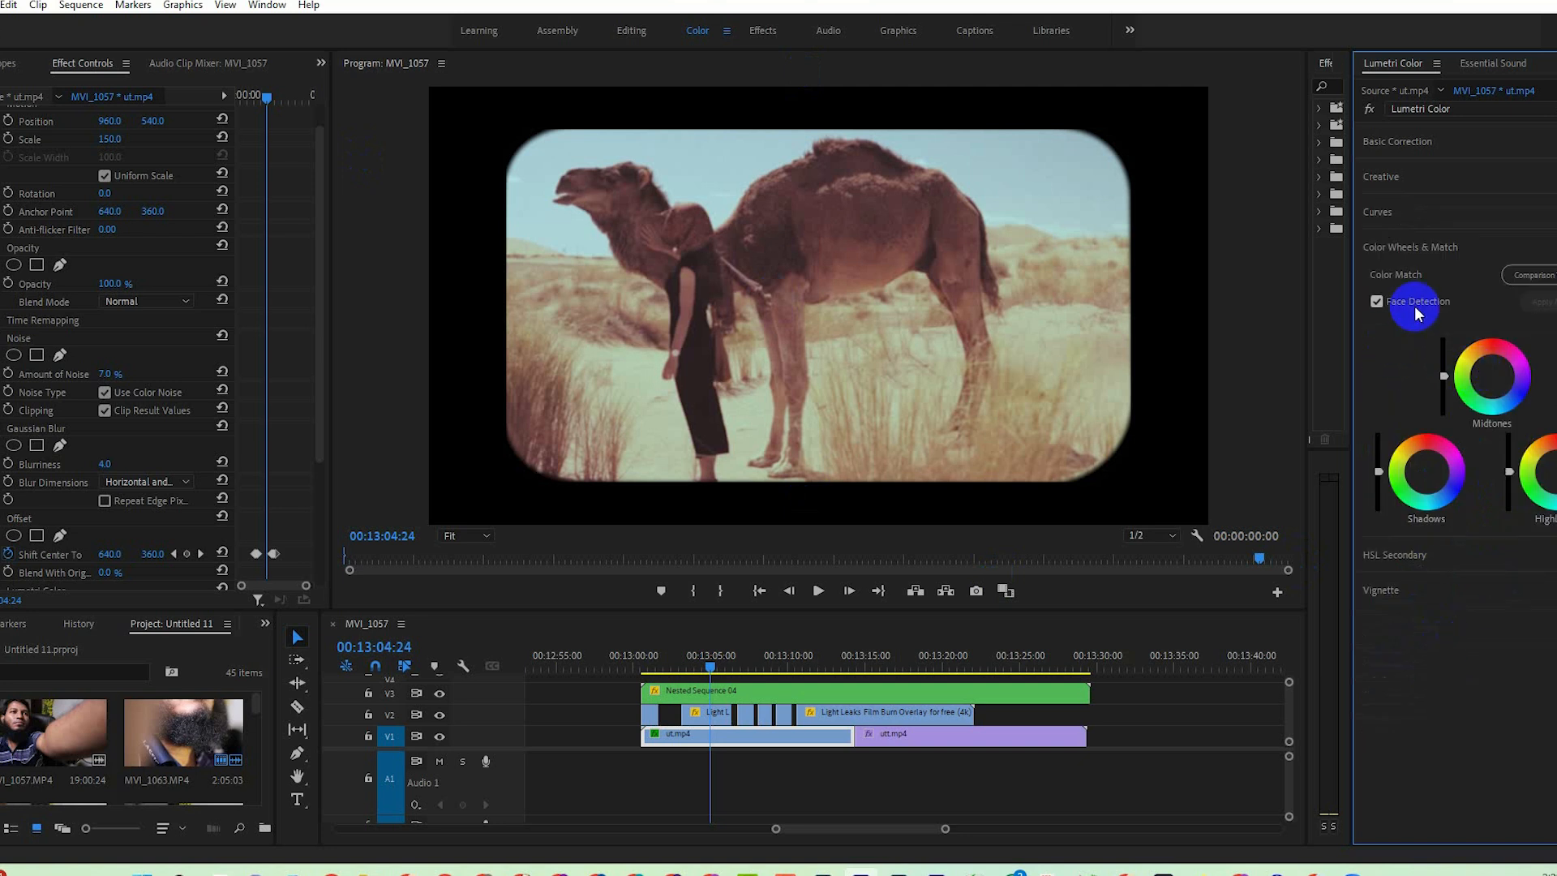
pyautogui.moveTo(1492, 377); pyautogui.dragTo(1529, 412)
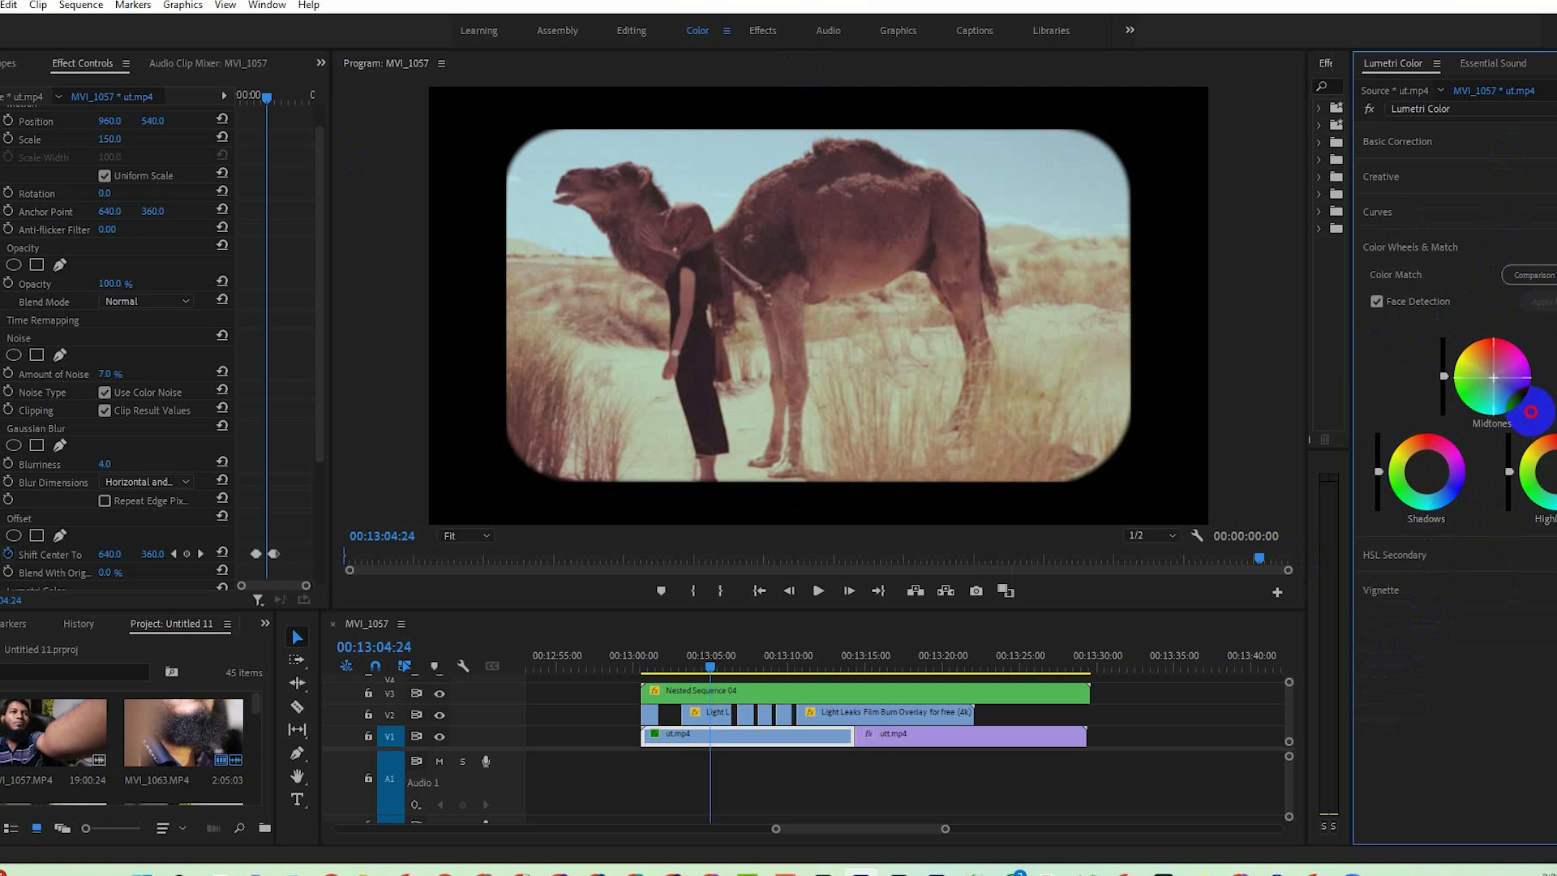
pyautogui.moveTo(1555, 472); pyautogui.dragTo(1451, 370)
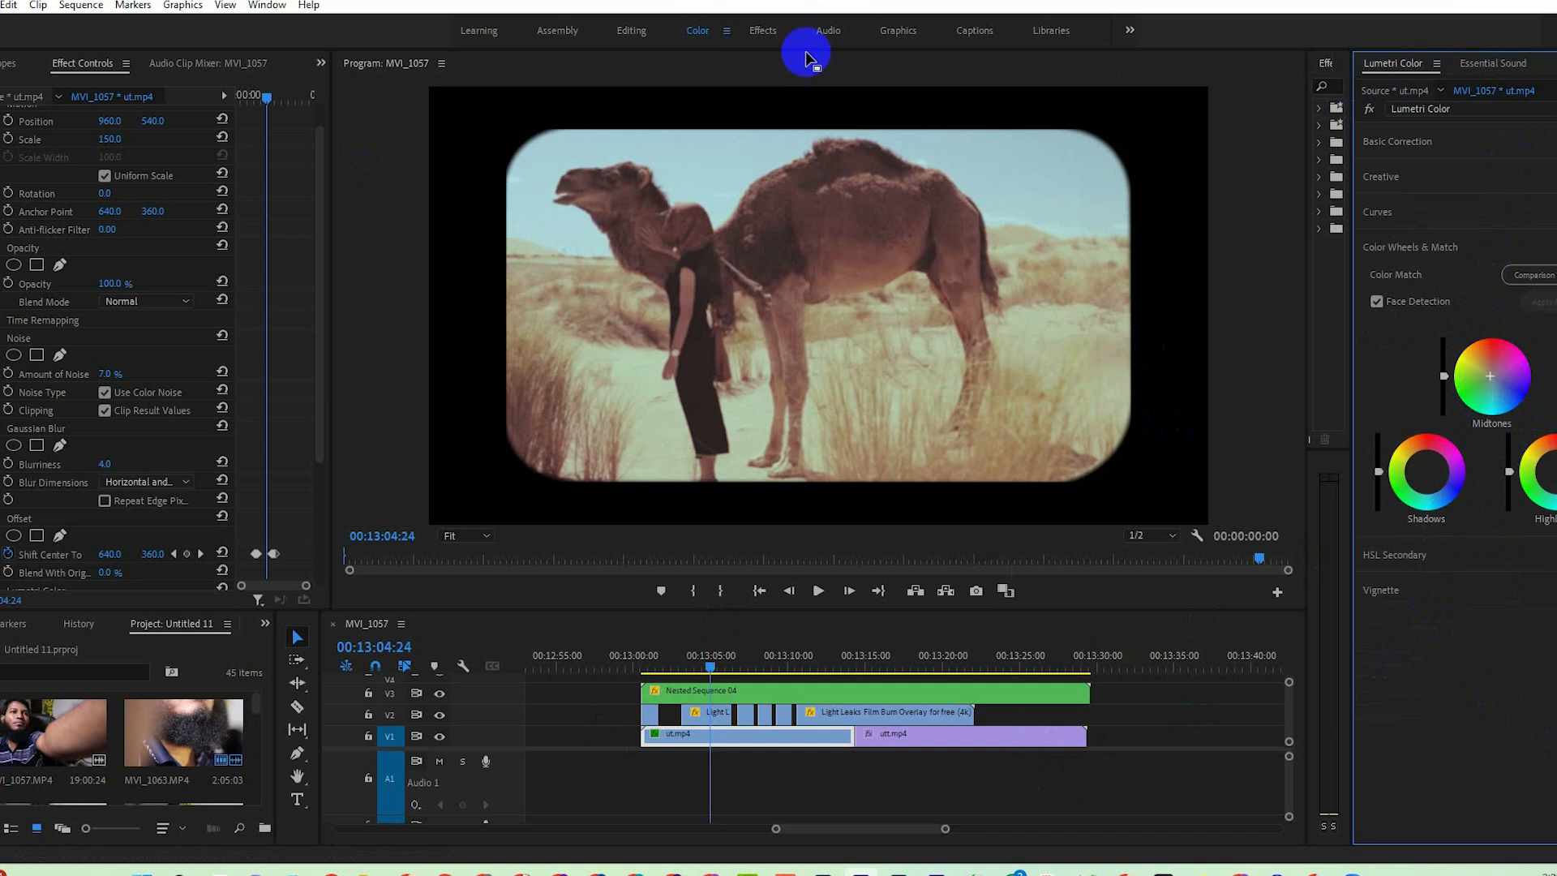
# Return to the Editing workspace and play back the graded footage from 00:13:00:15.
pyautogui.click(626, 32)
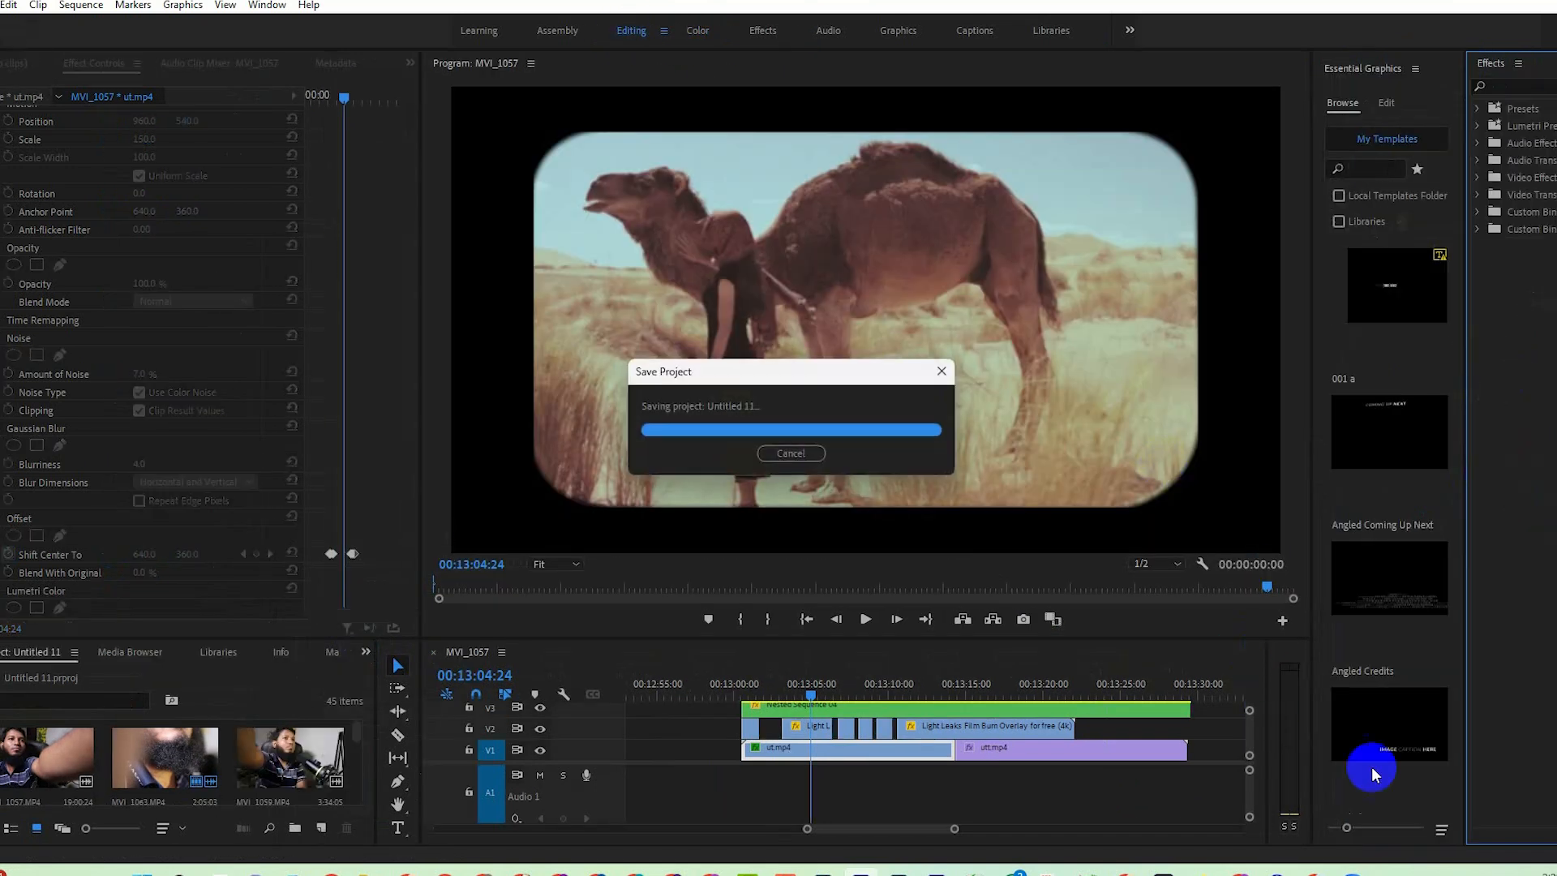
pyautogui.moveTo(889, 689); pyautogui.dragTo(746, 698)
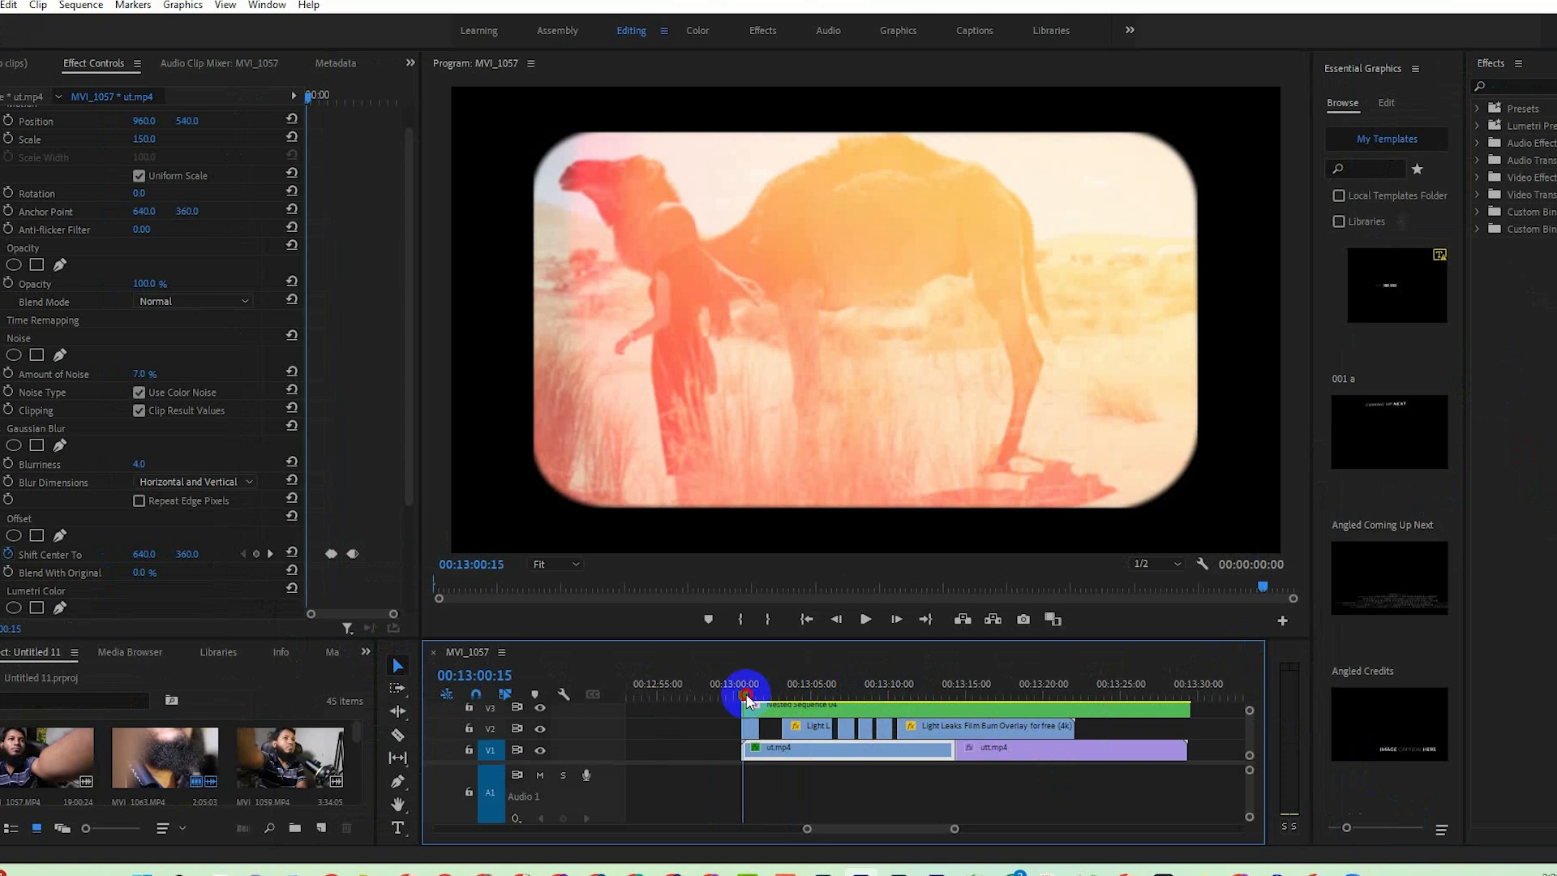
pyautogui.press('space')
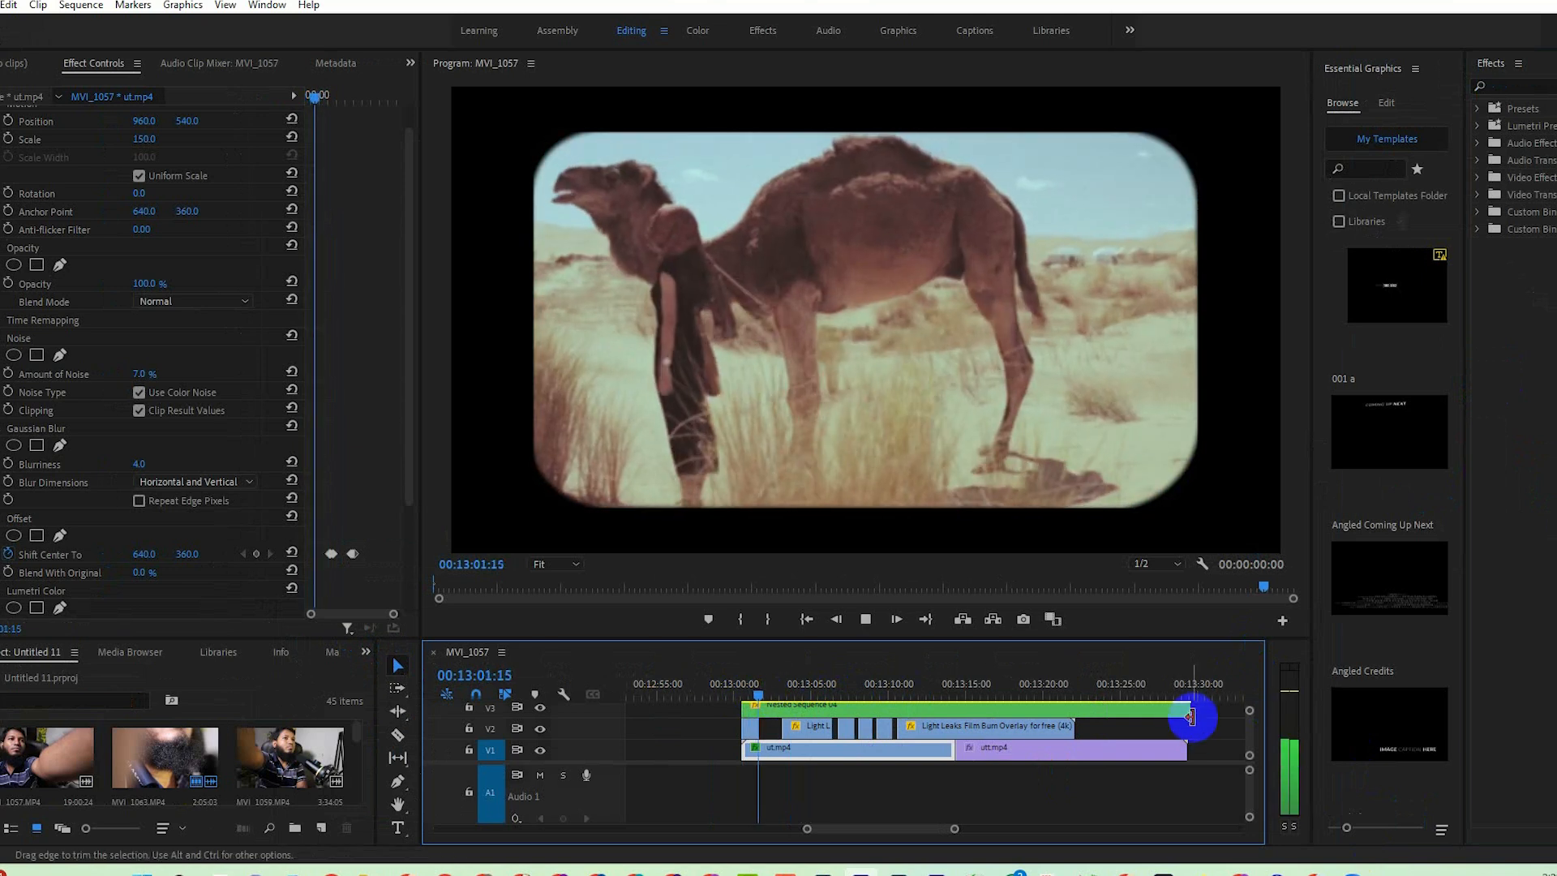
# Trim the ends of Nested Sequence 04 and utt.mp4 to match the end of the last light leak clip.
pyautogui.moveTo(1187, 709); pyautogui.dragTo(1074, 708)
pyautogui.moveTo(1186, 750); pyautogui.dragTo(1074, 749)
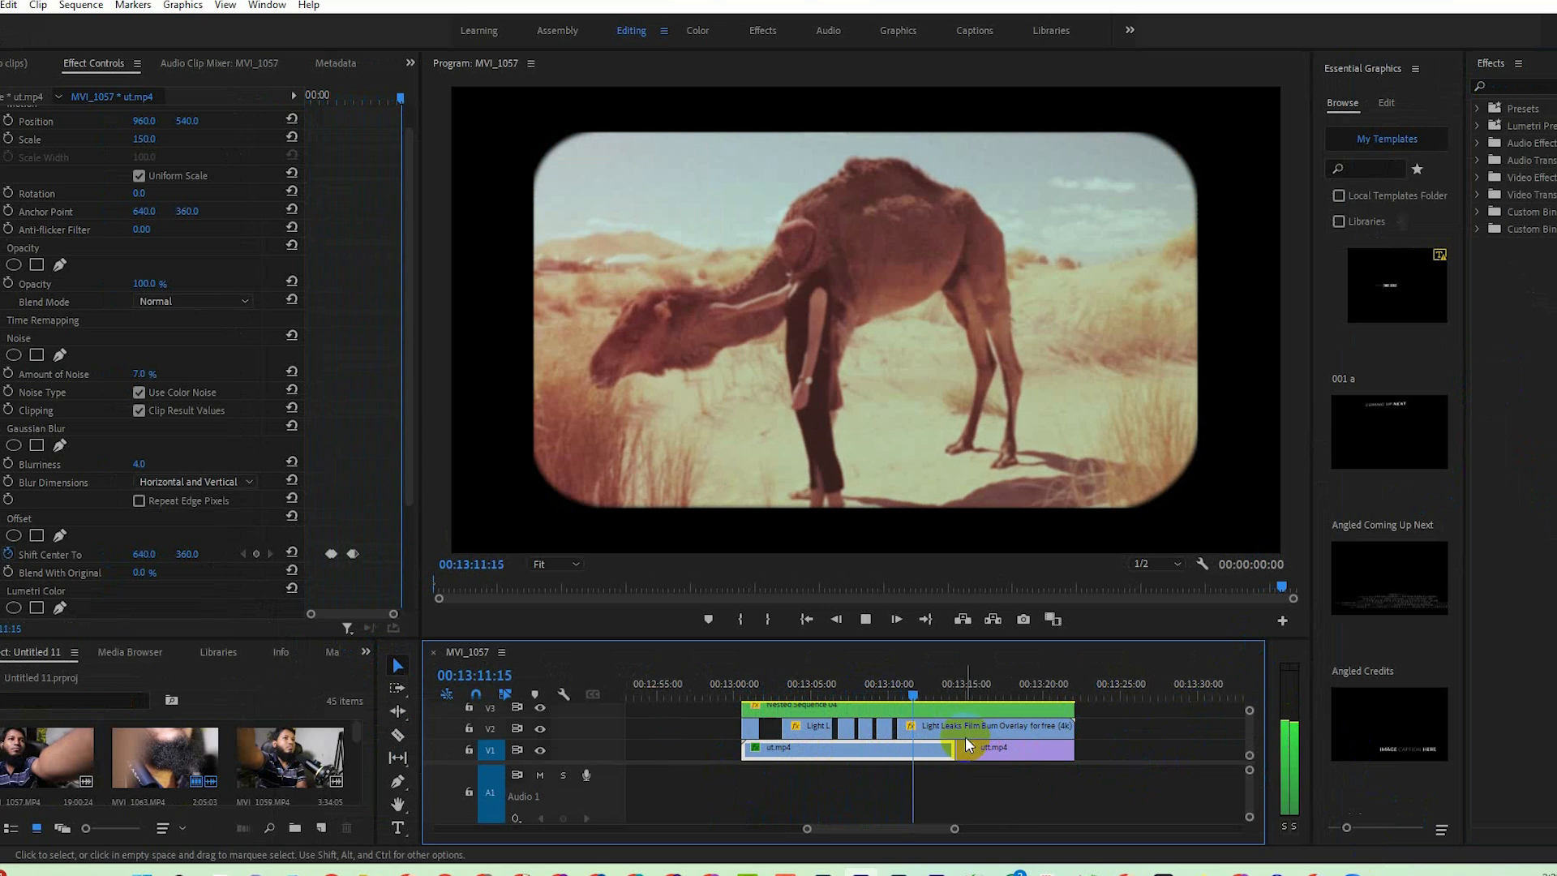
# Enlarge the timeline and nest the ut.mp4 and utt.mp4 clips on V1 under the default sequence name.
pyautogui.click(976, 749)
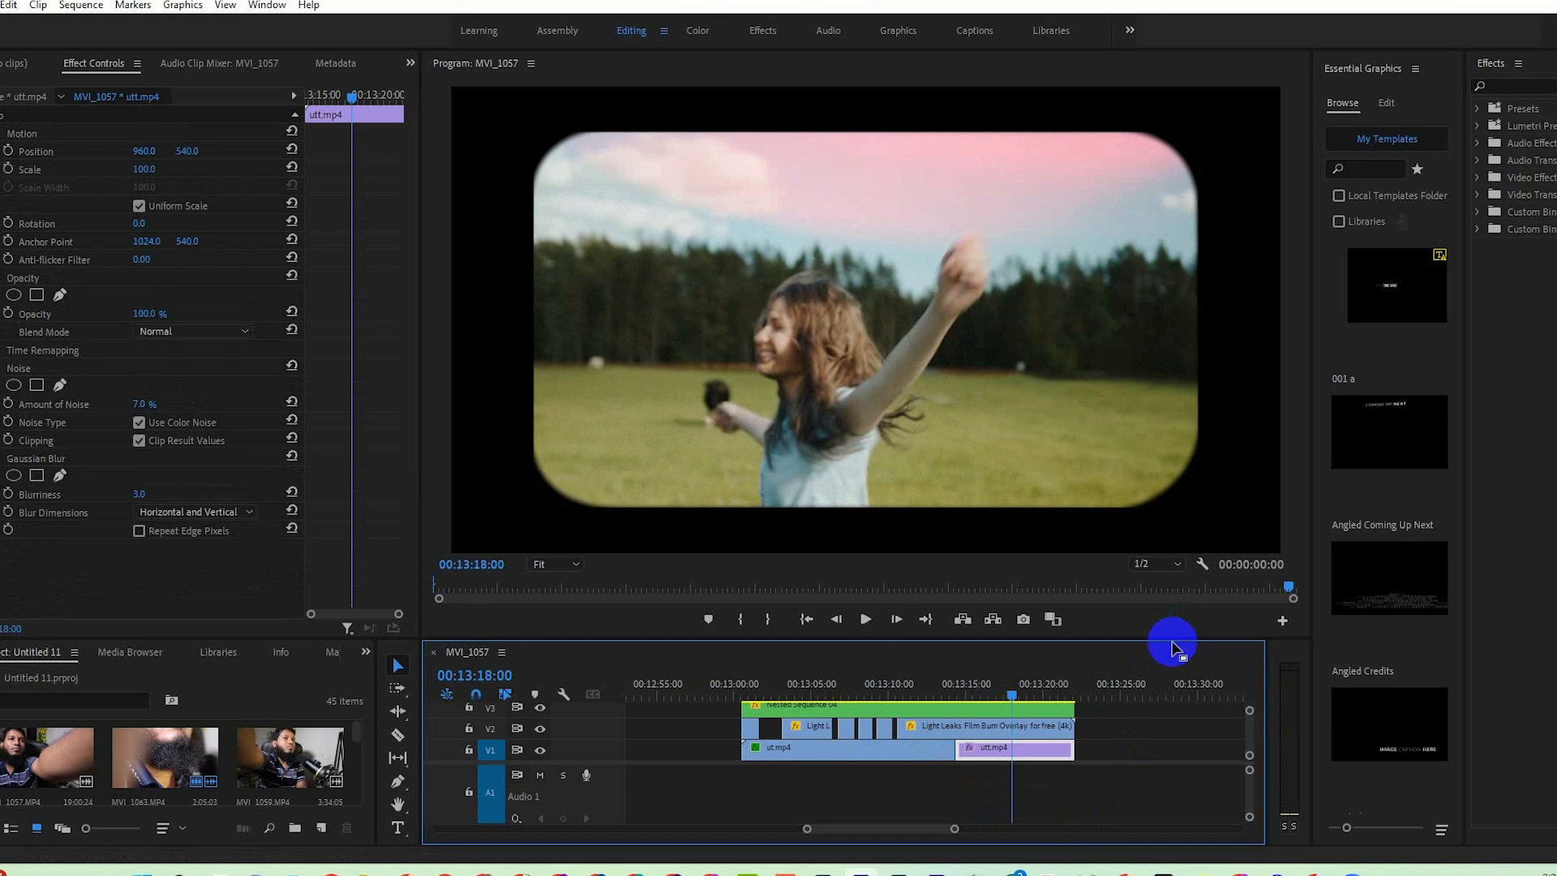
pyautogui.moveTo(1169, 639); pyautogui.dragTo(1157, 483)
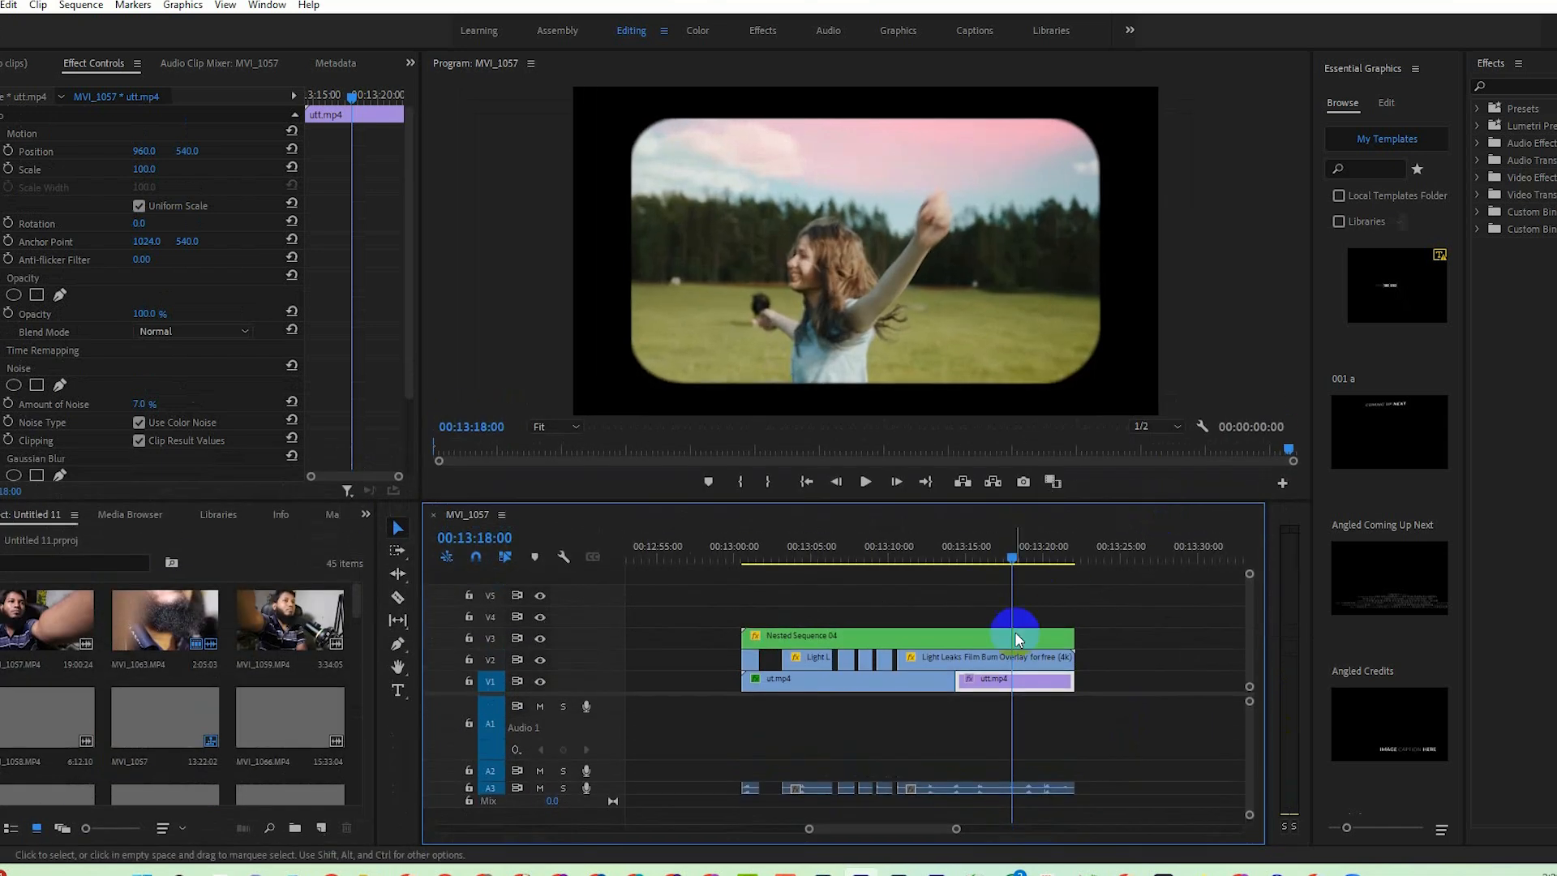
pyautogui.click(1096, 670)
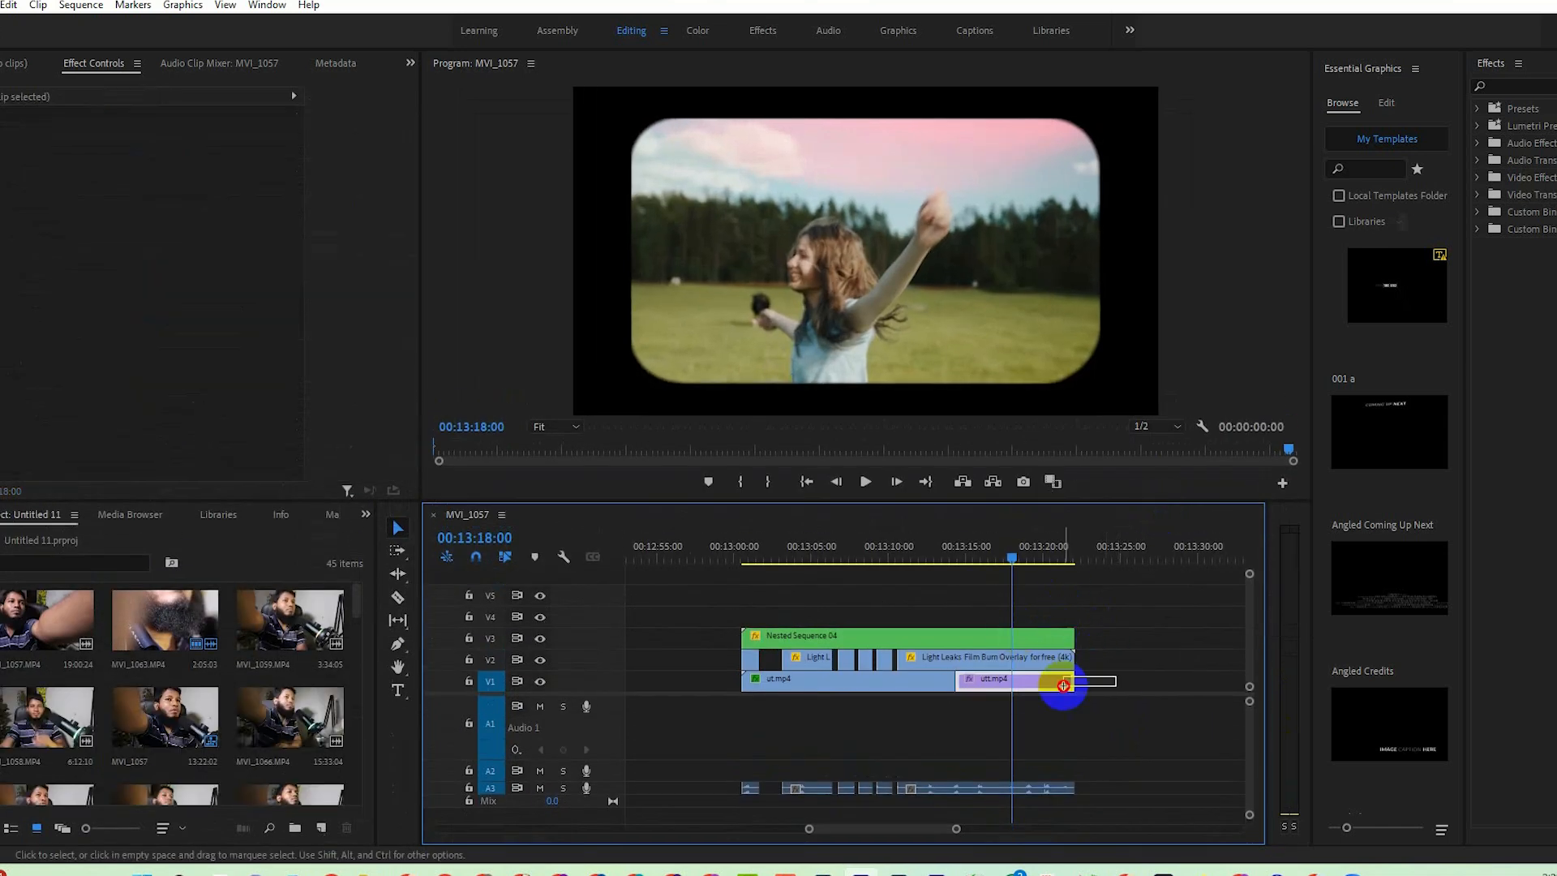
pyautogui.moveTo(1062, 686); pyautogui.dragTo(904, 695)
pyautogui.click(904, 719)
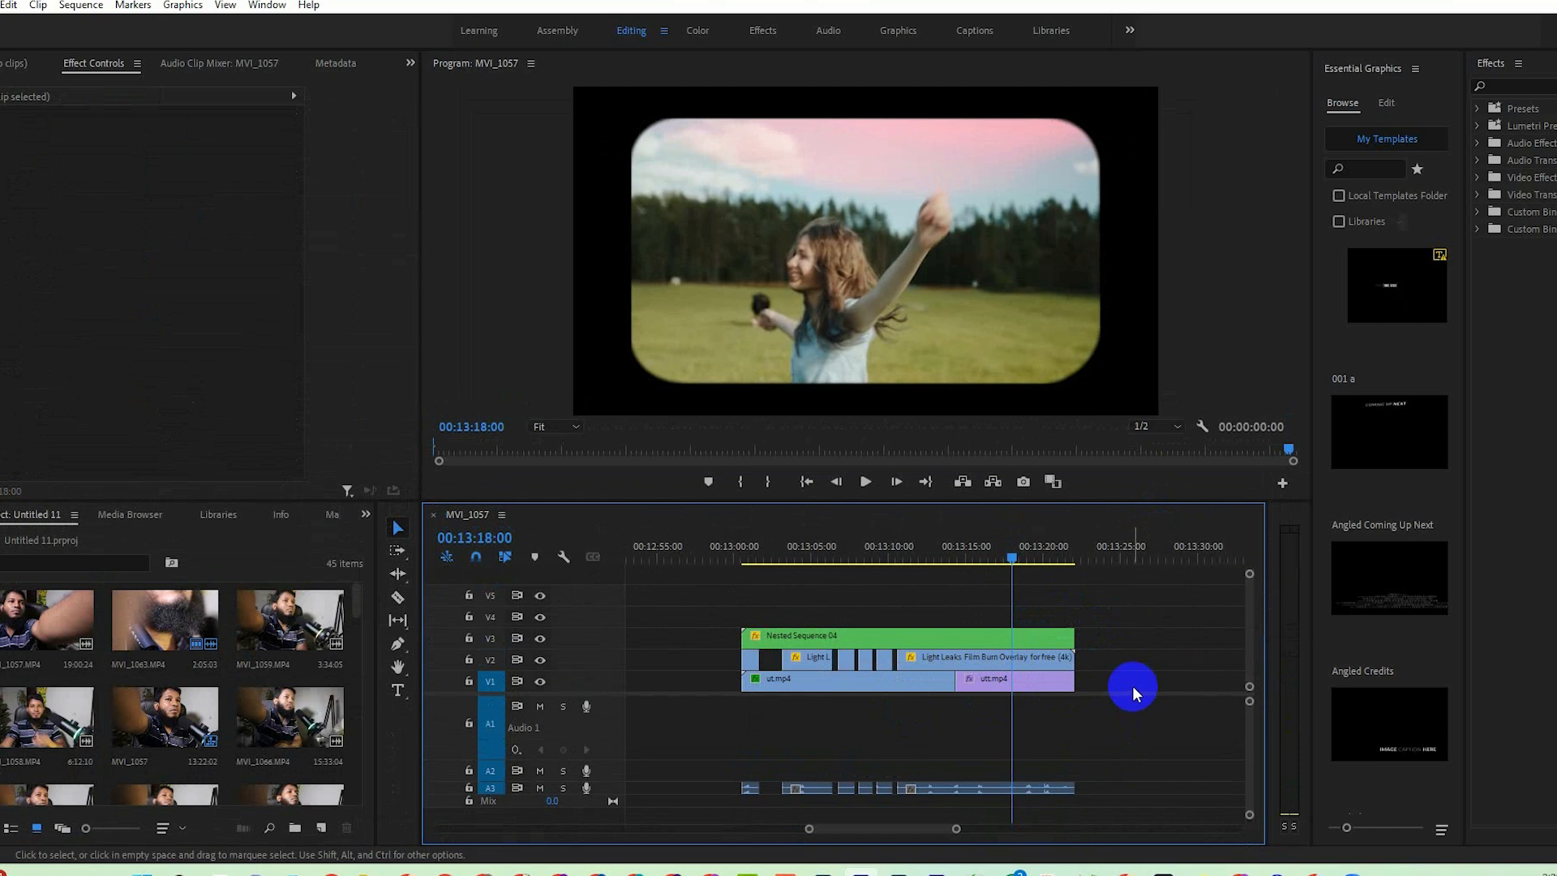
pyautogui.moveTo(1133, 688); pyautogui.dragTo(922, 692)
pyautogui.rightClick(922, 692)
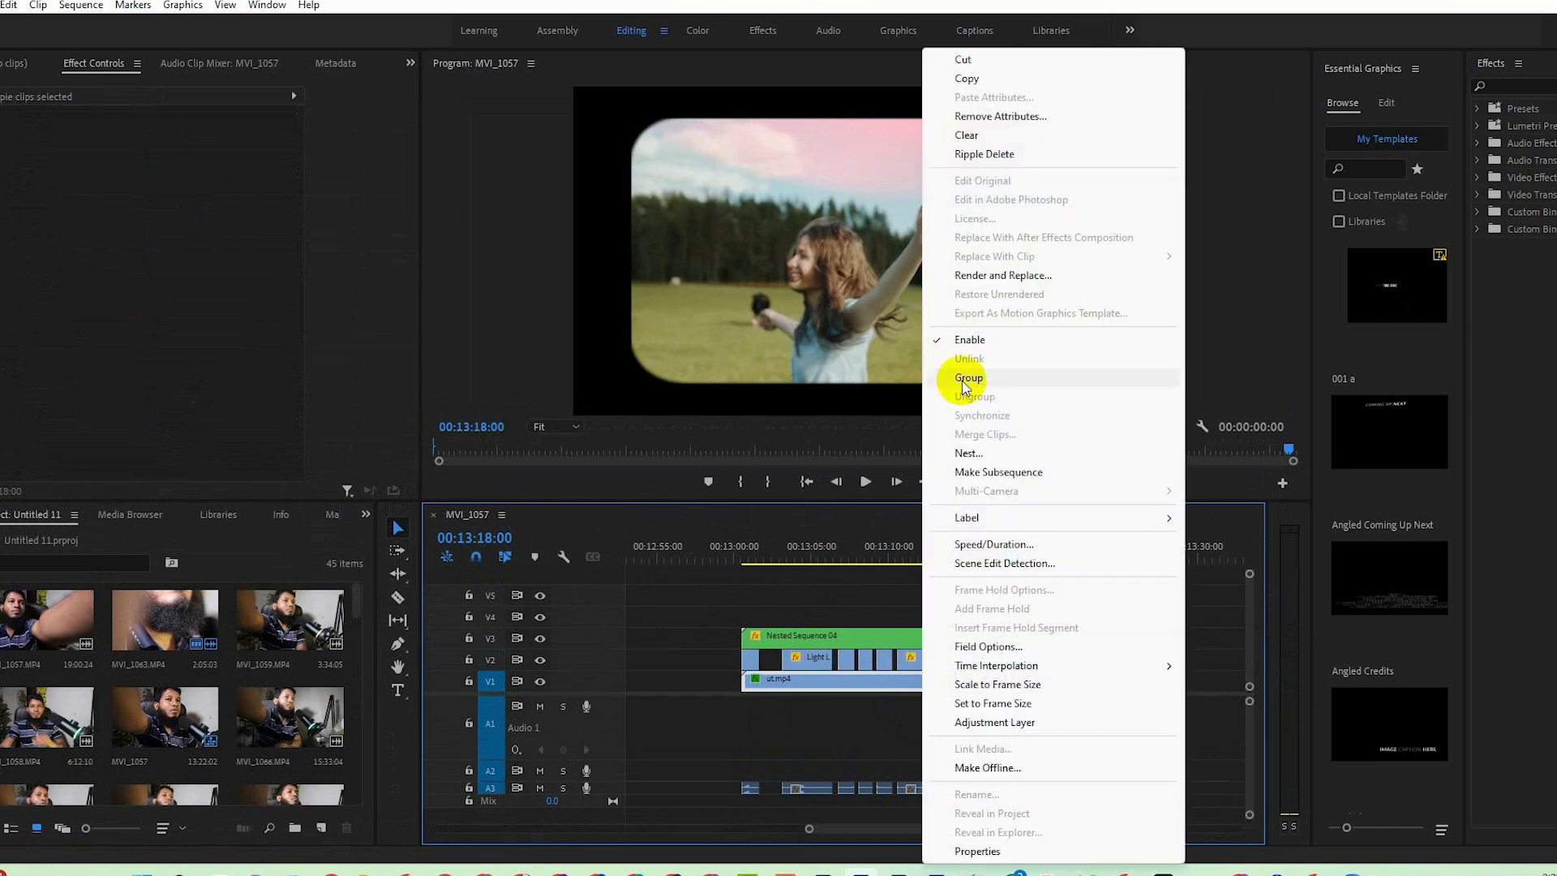
pyautogui.click(972, 452)
pyautogui.click(770, 444)
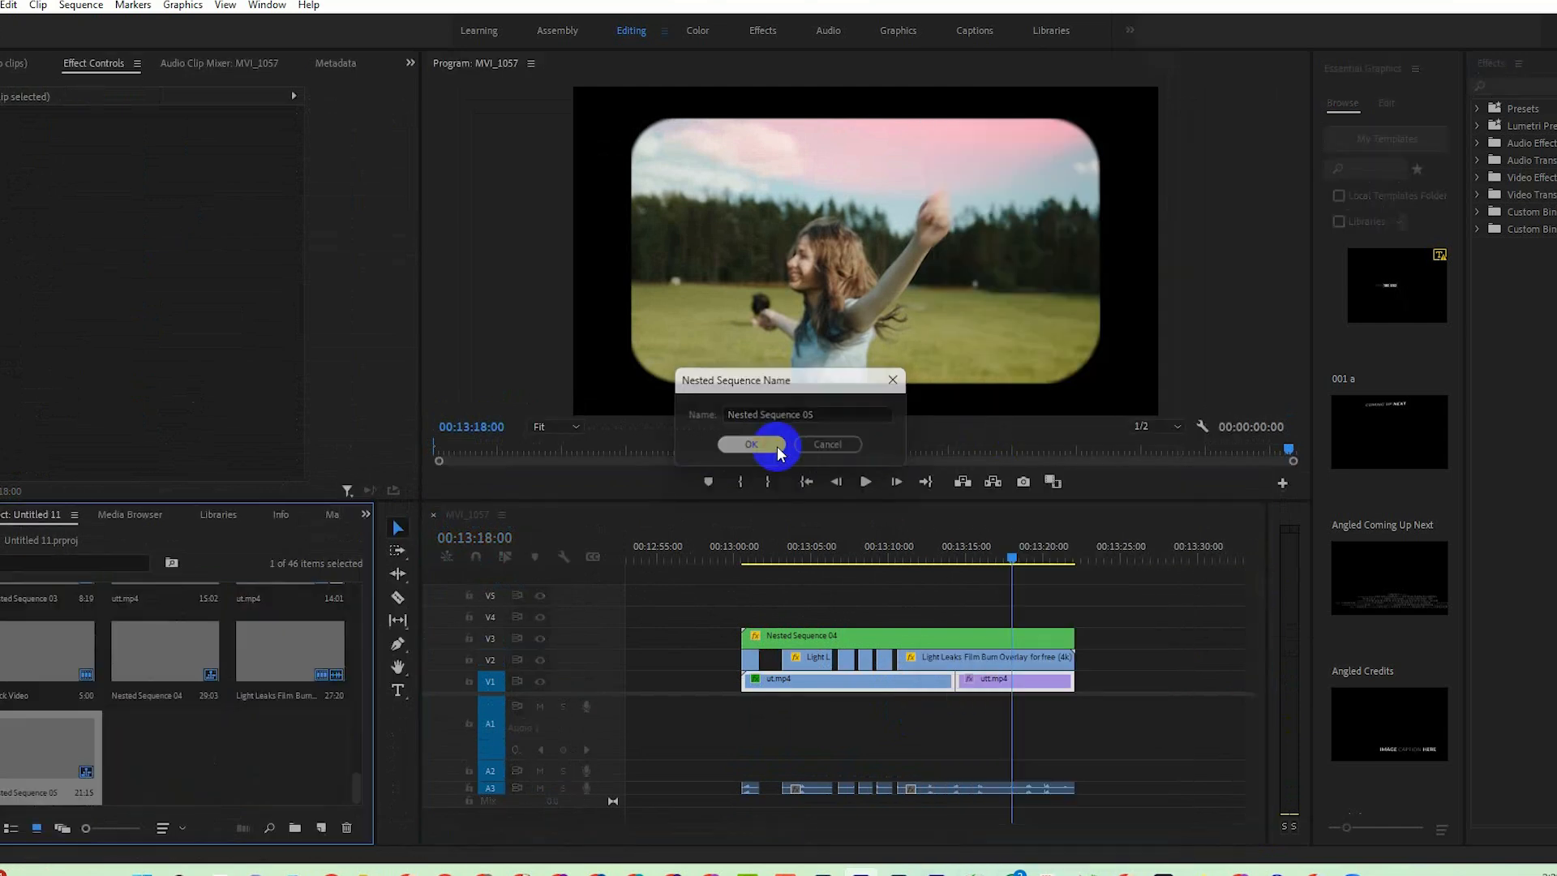
# Apply the Posterize Time effect to the nested sequence on V1 and set its Frame Rate to 18.
pyautogui.click(947, 682)
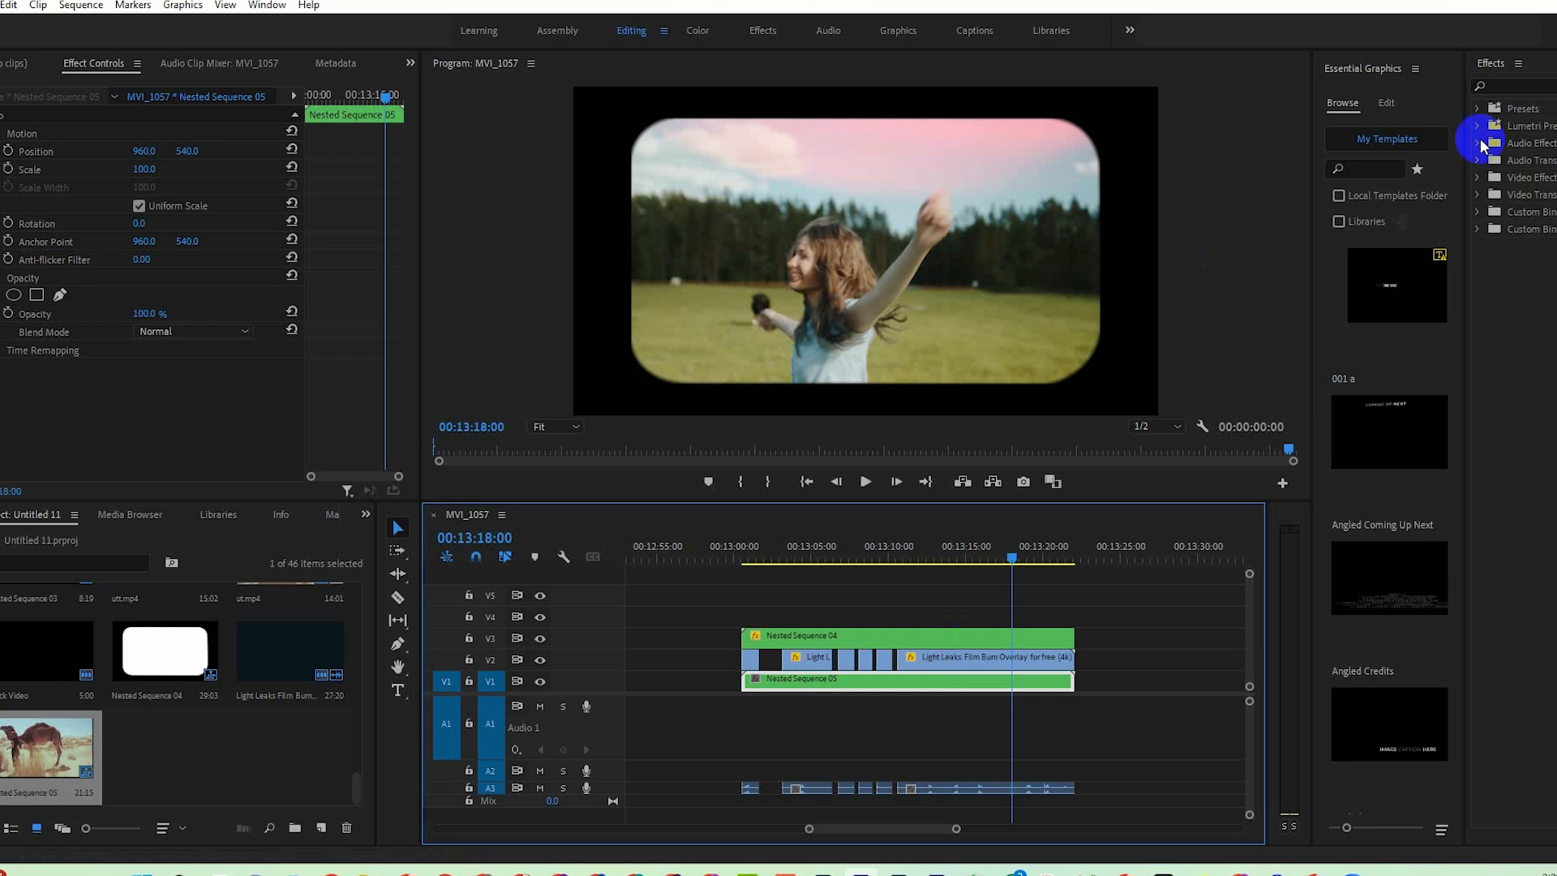
pyautogui.click(1521, 84)
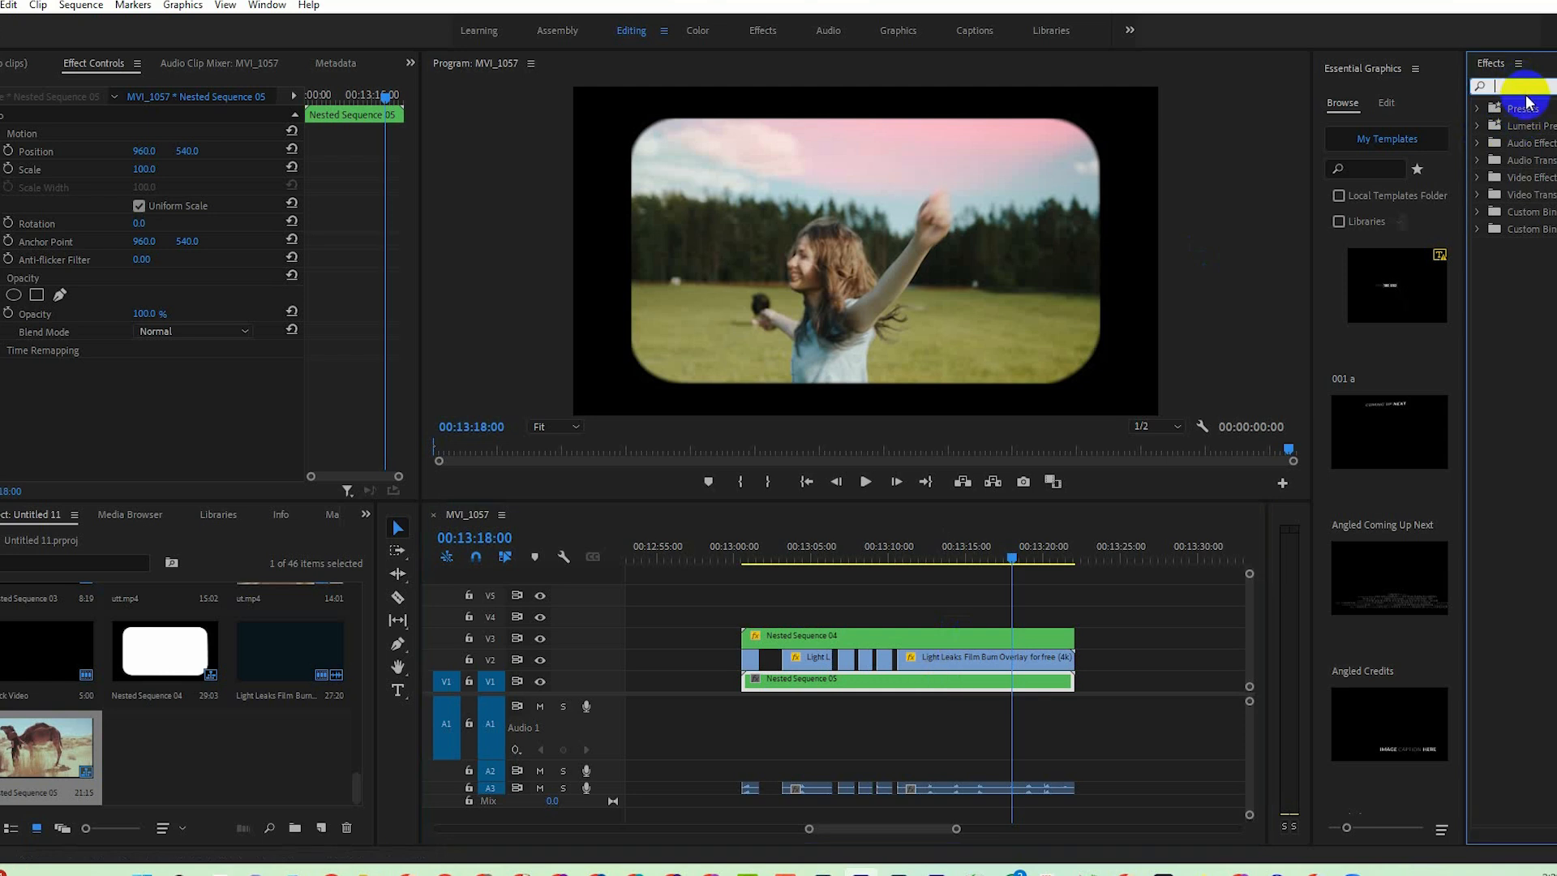
pyautogui.write('poster')
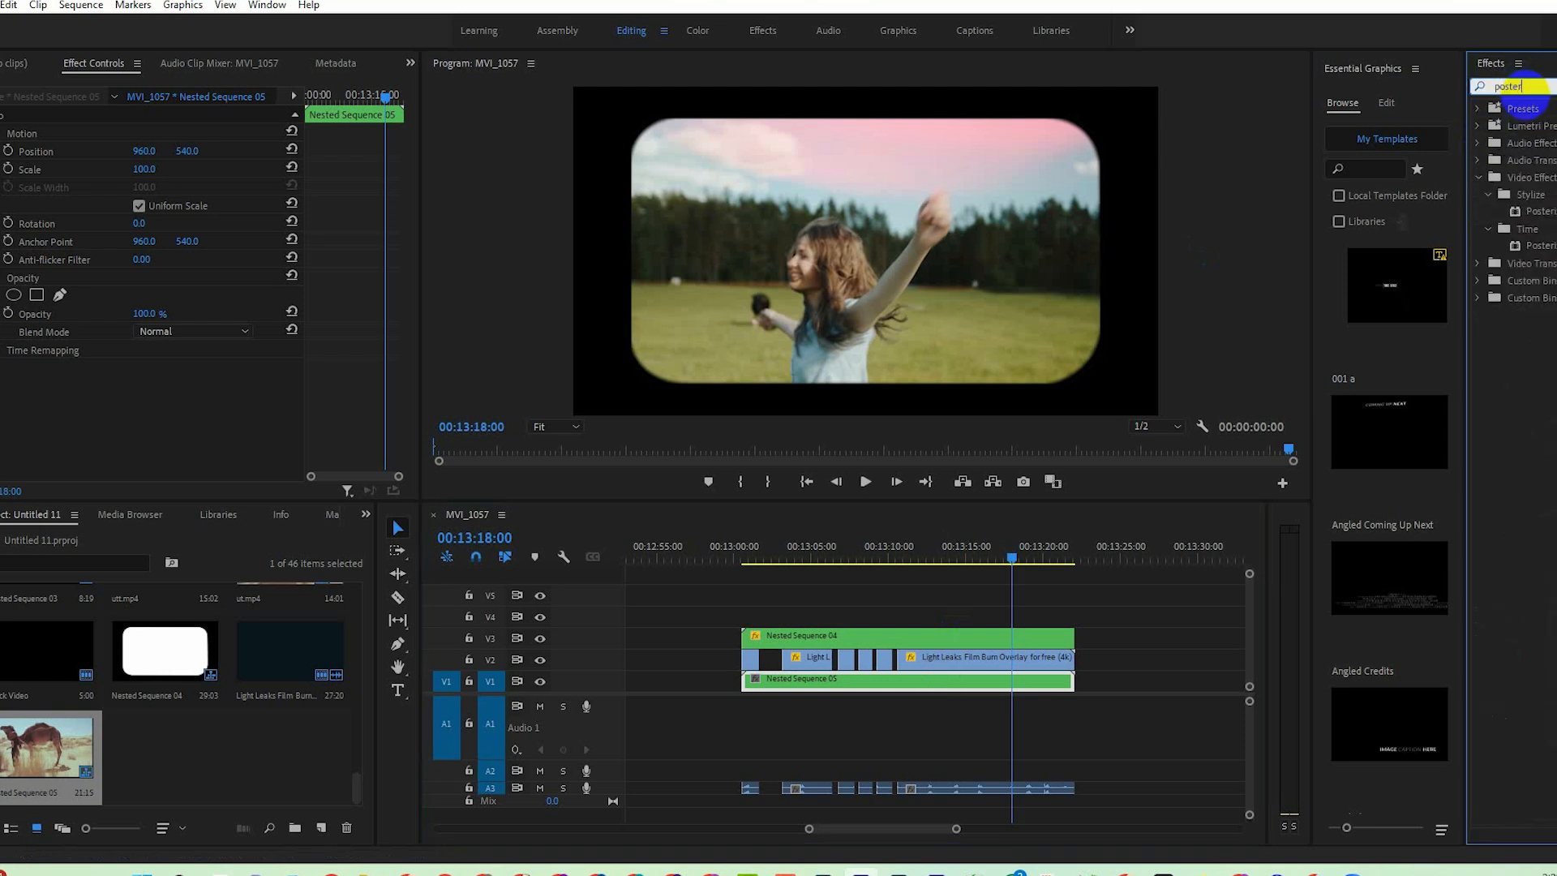
pyautogui.click(1547, 246)
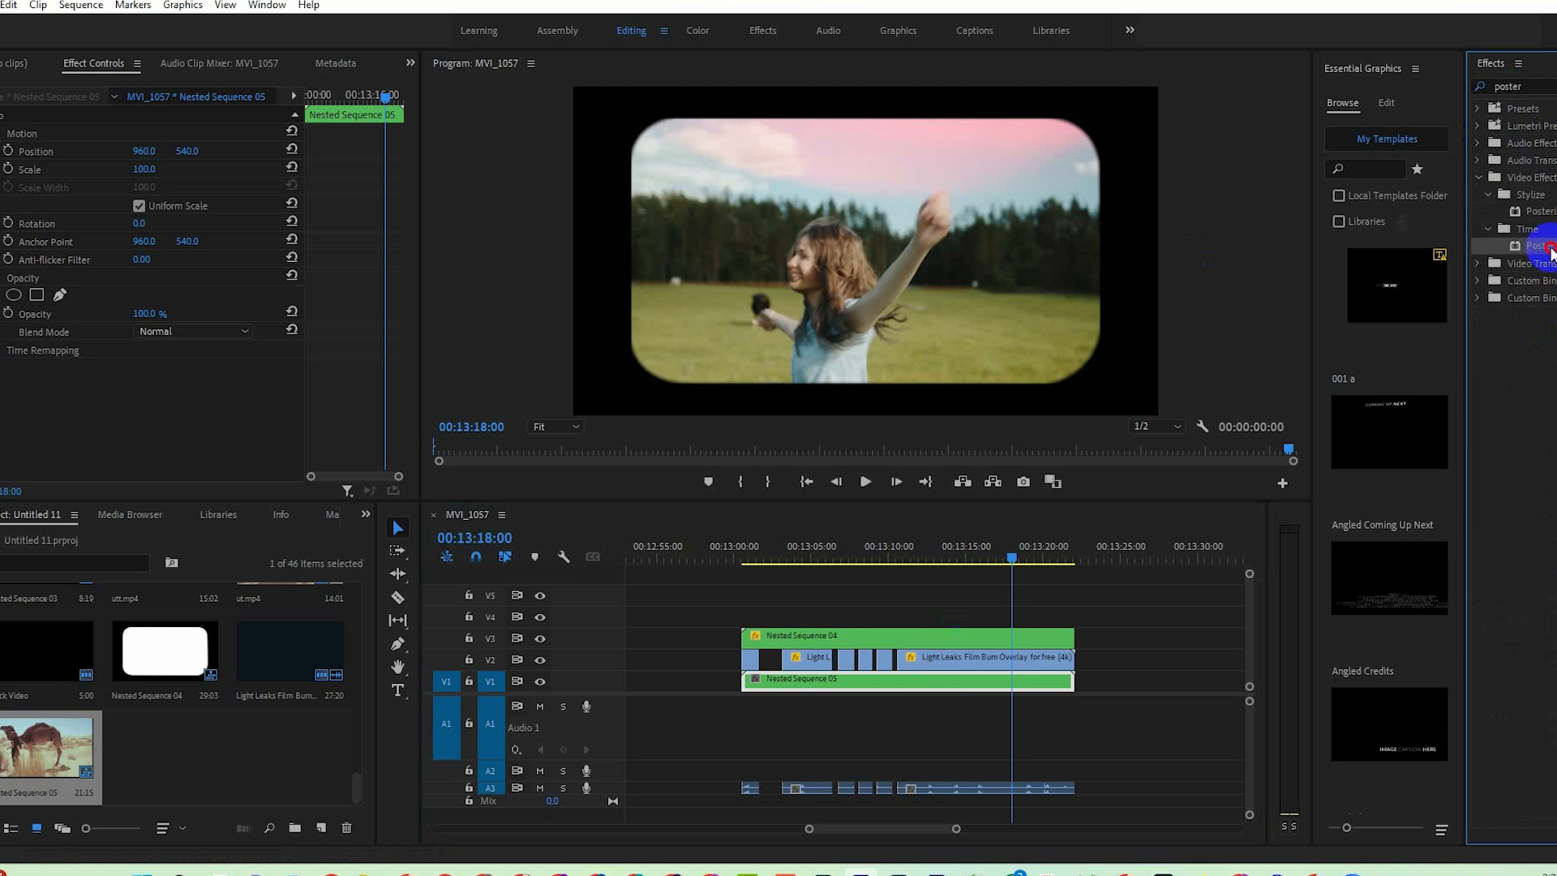
pyautogui.moveTo(1547, 246); pyautogui.dragTo(794, 681)
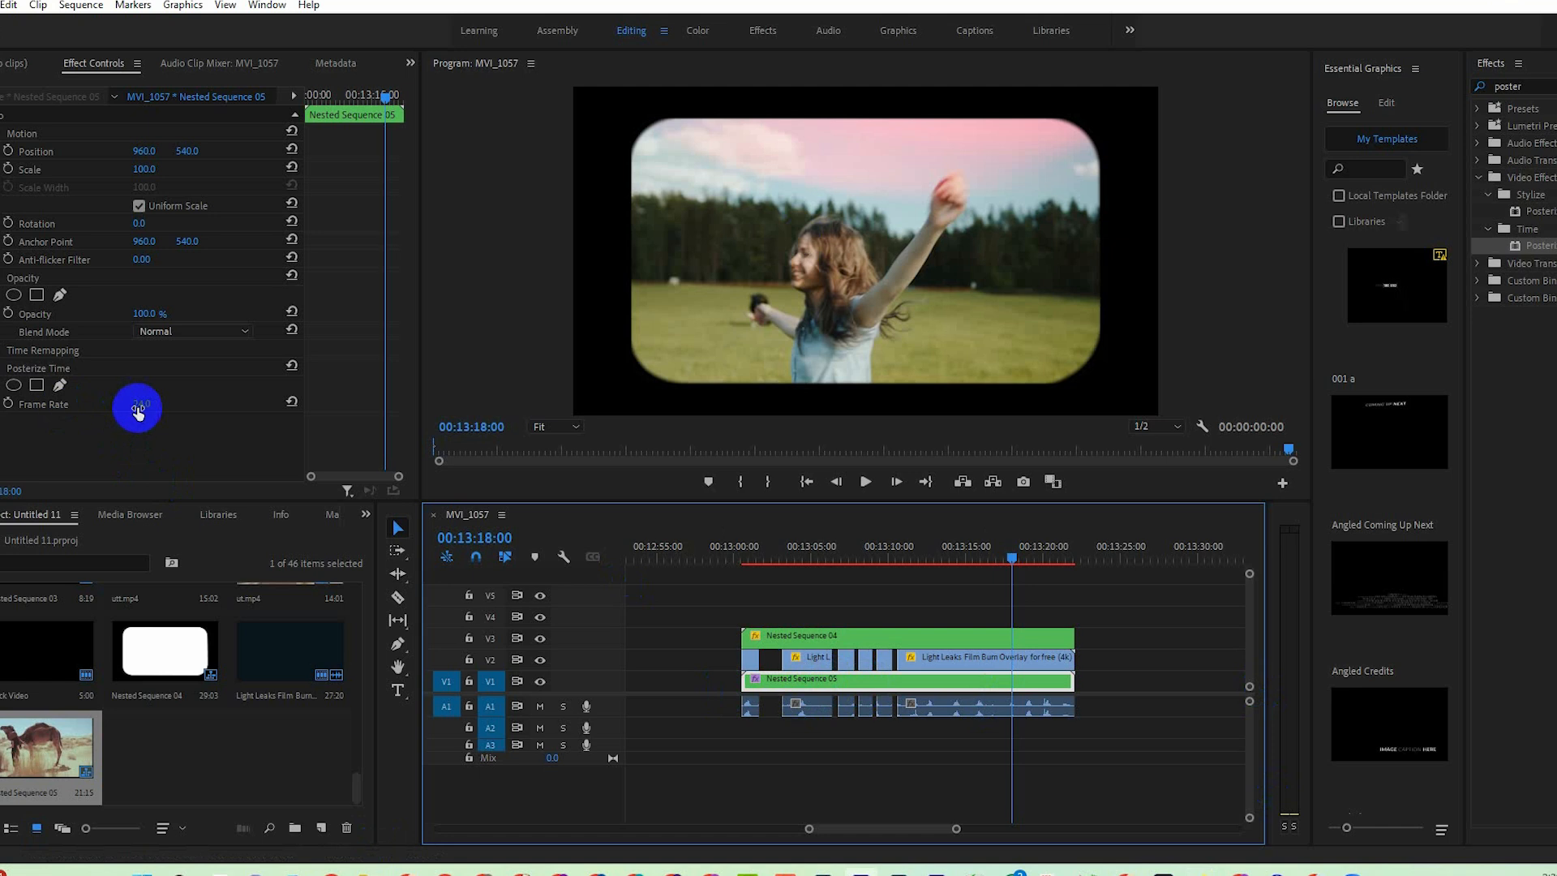
pyautogui.moveTo(132, 406); pyautogui.dragTo(134, 412)
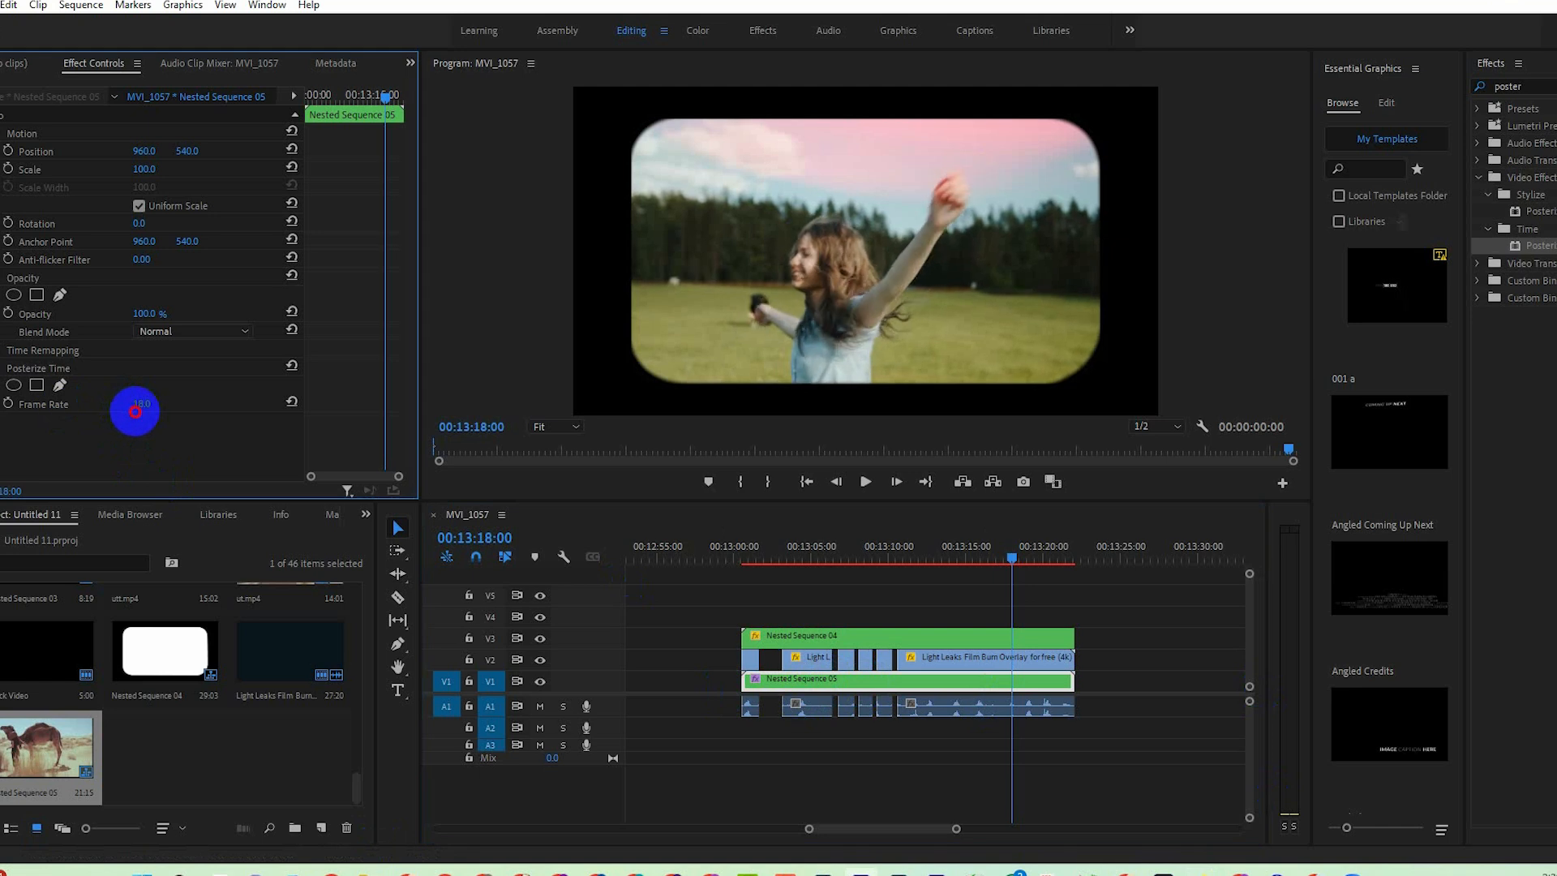
pyautogui.click(964, 685)
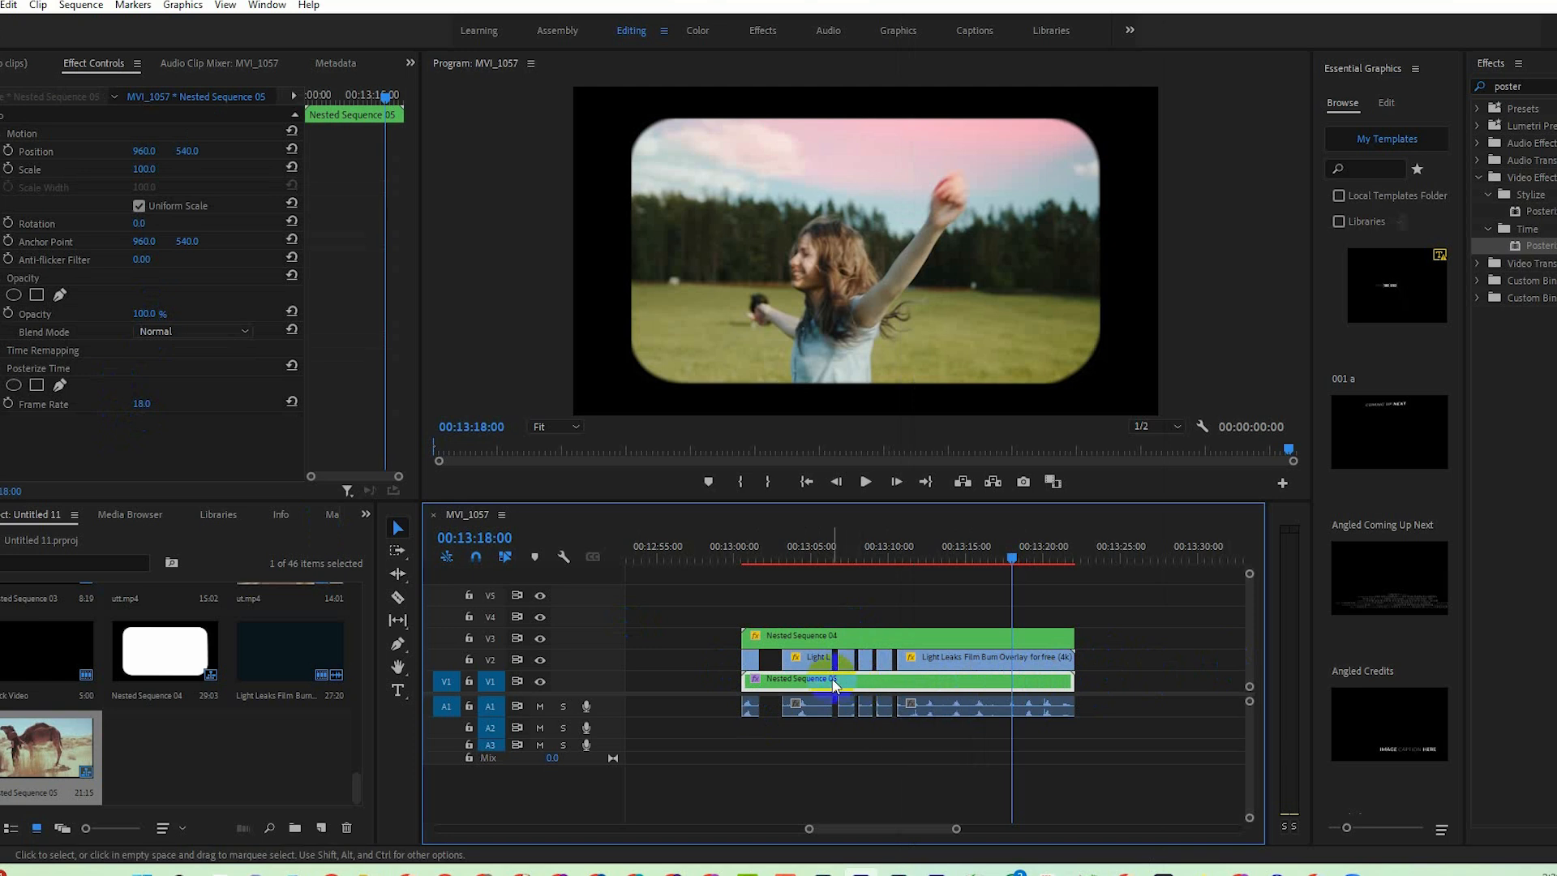
pyautogui.click(882, 731)
pyautogui.click(470, 682)
pyautogui.click(26, 450)
pyautogui.moveTo(808, 829); pyautogui.dragTo(814, 828)
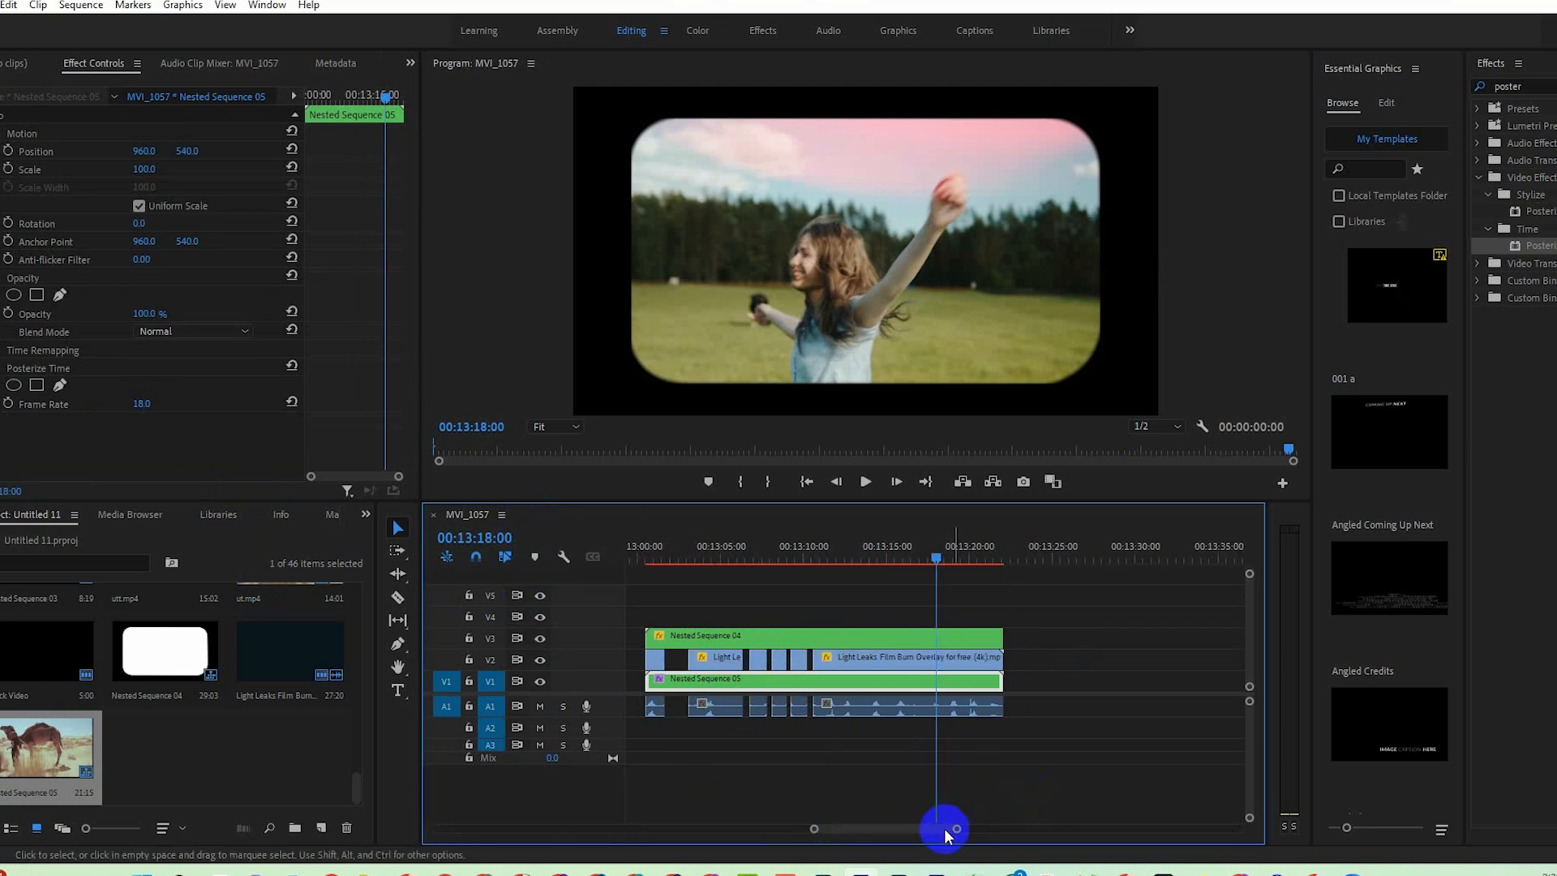
pyautogui.moveTo(958, 831); pyautogui.dragTo(1306, 793)
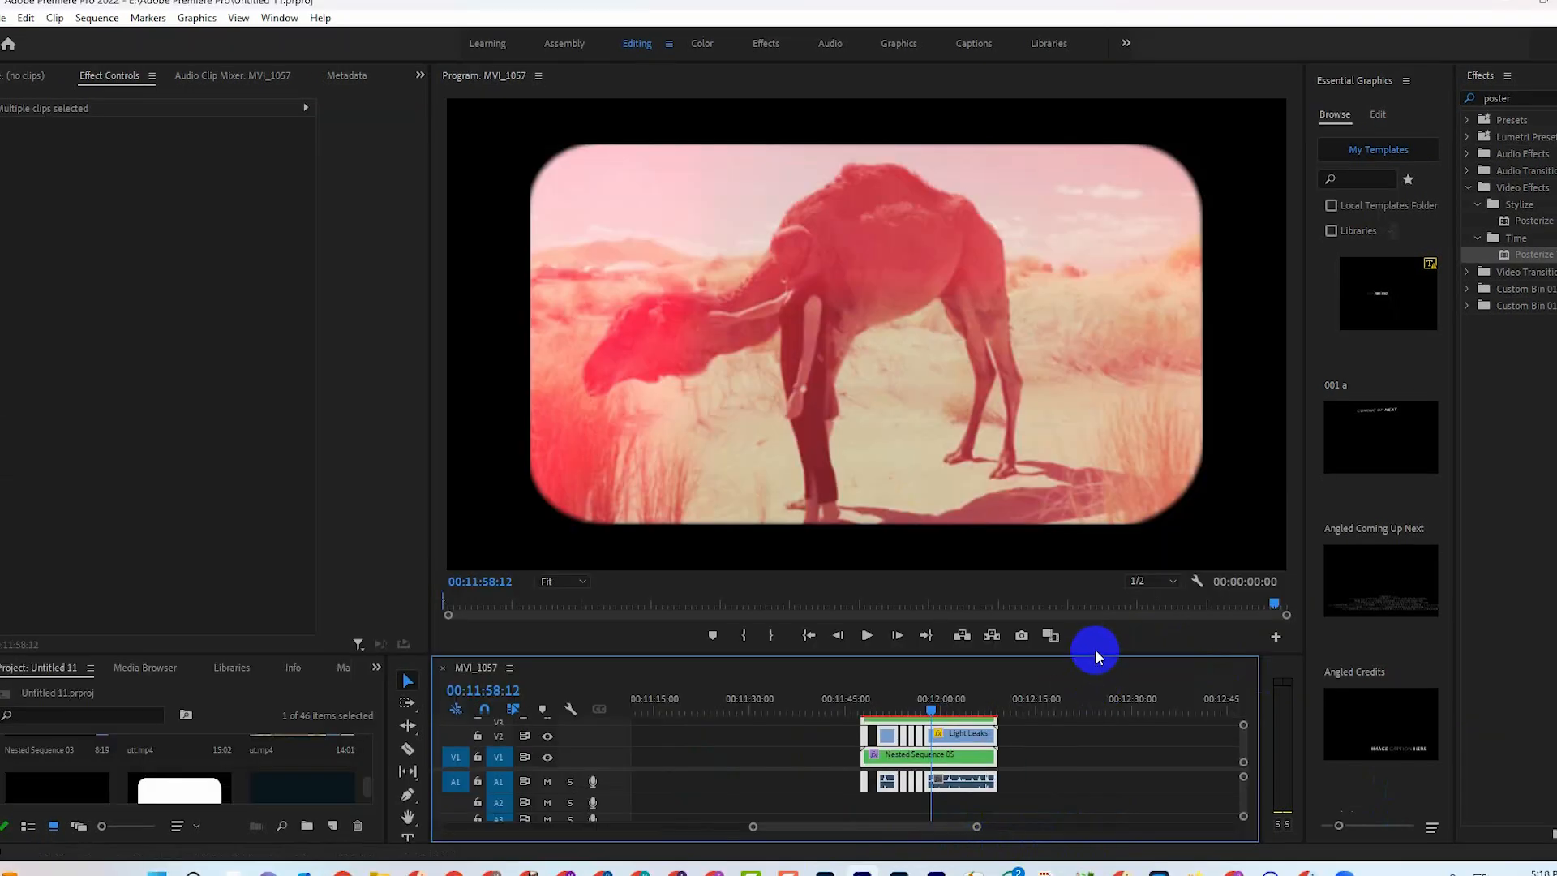
# Enlarge the timeline area and open Nested Sequence 04 from V3 to view its Graphic and Black Video layers.
pyautogui.moveTo(1096, 652); pyautogui.dragTo(1098, 616)
pyautogui.click(916, 697)
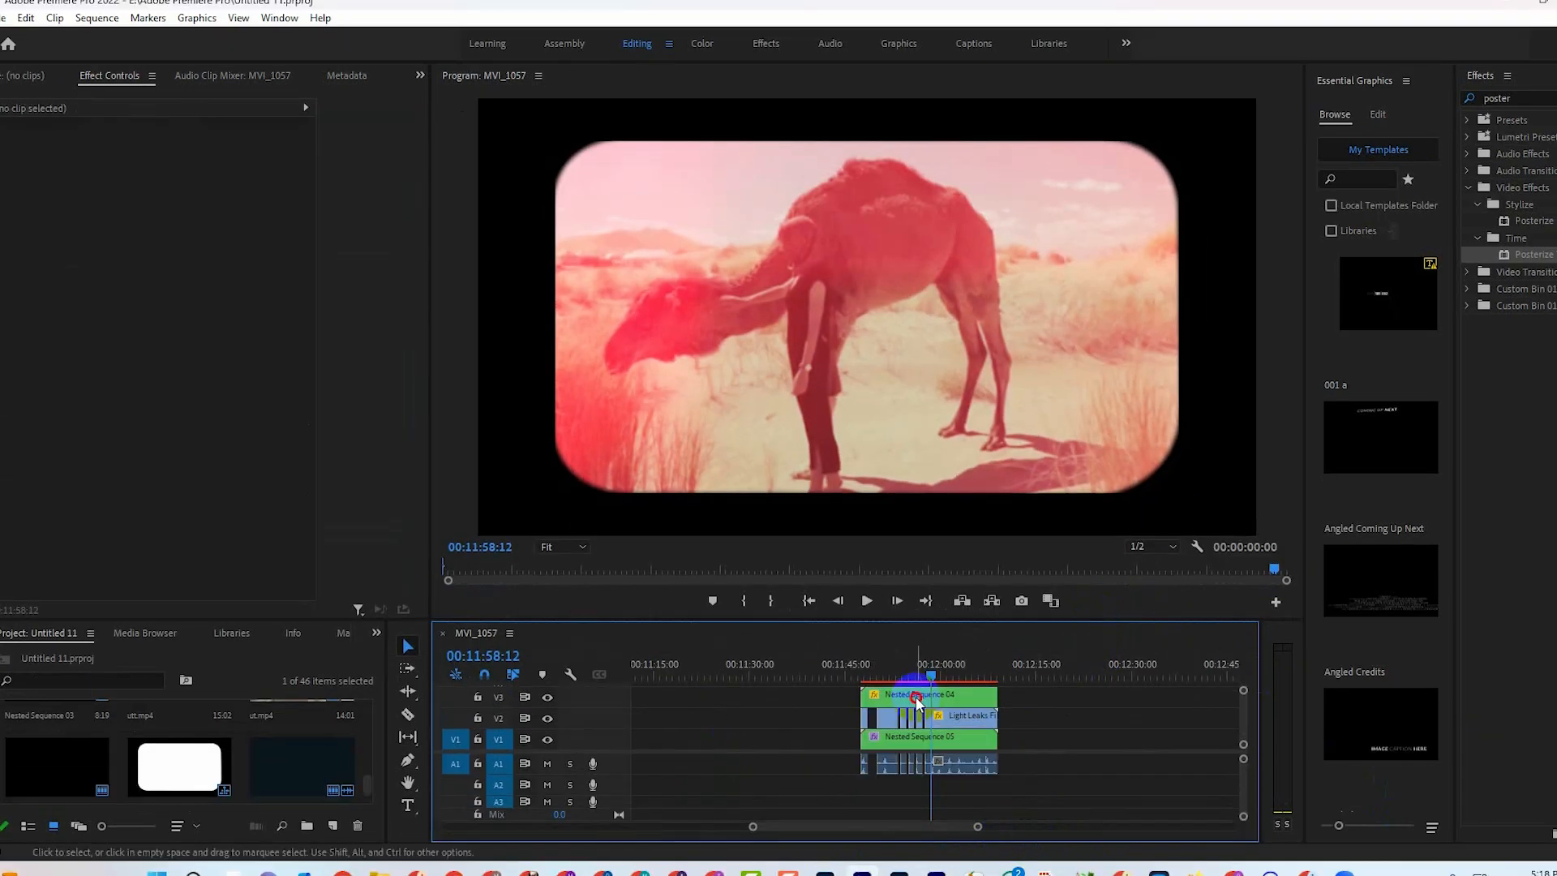
pyautogui.doubleClick(909, 699)
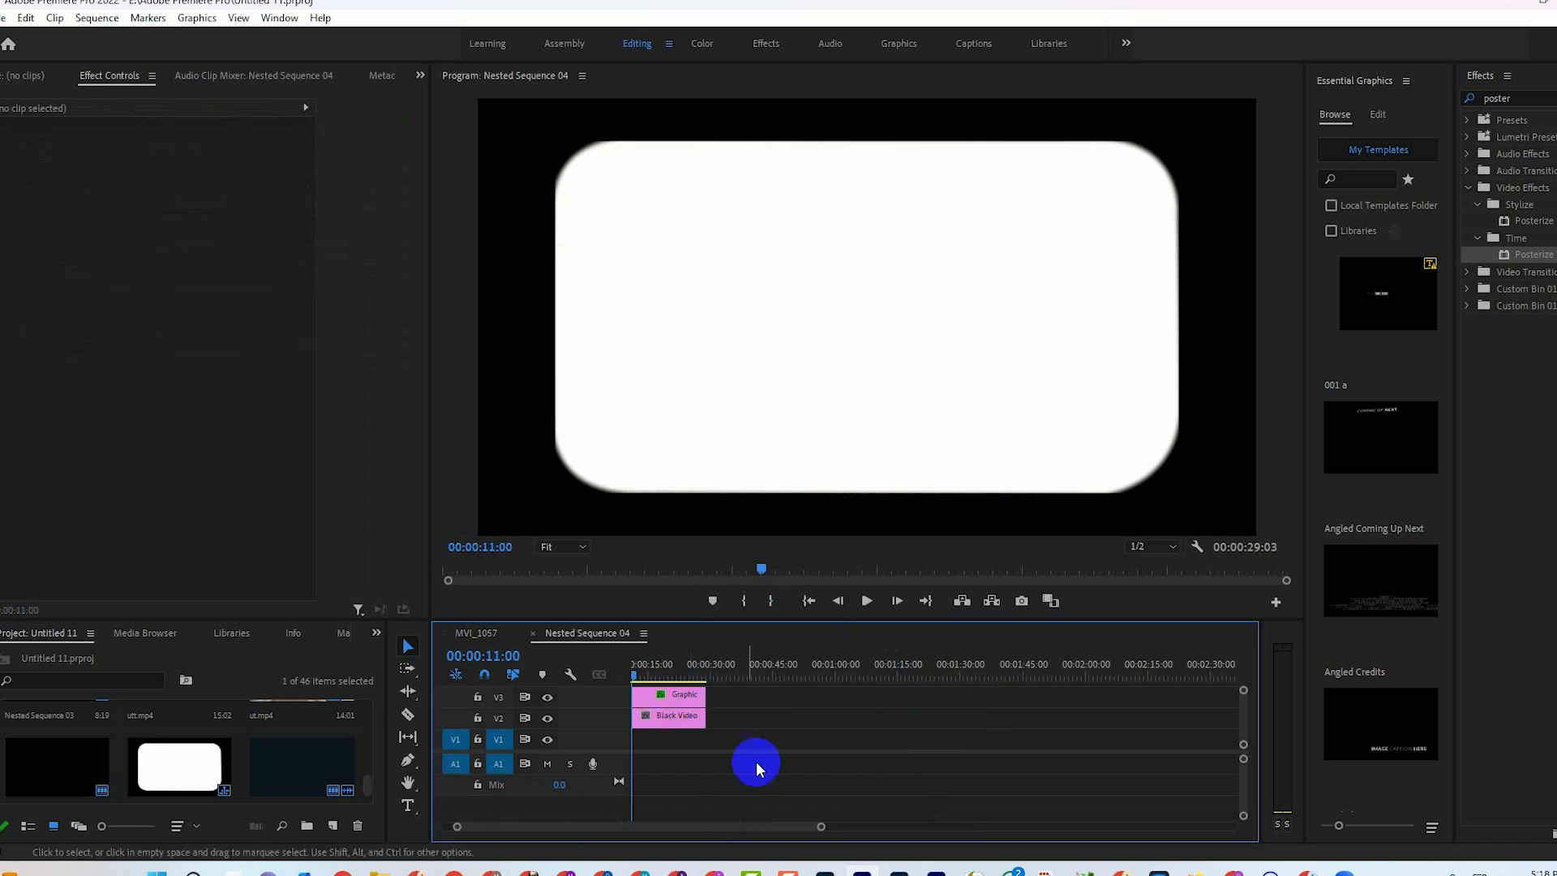
pyautogui.click(667, 714)
# Export the current frame of Nested Sequence 04 as a BMP image named tv show.
pyautogui.click(1021, 601)
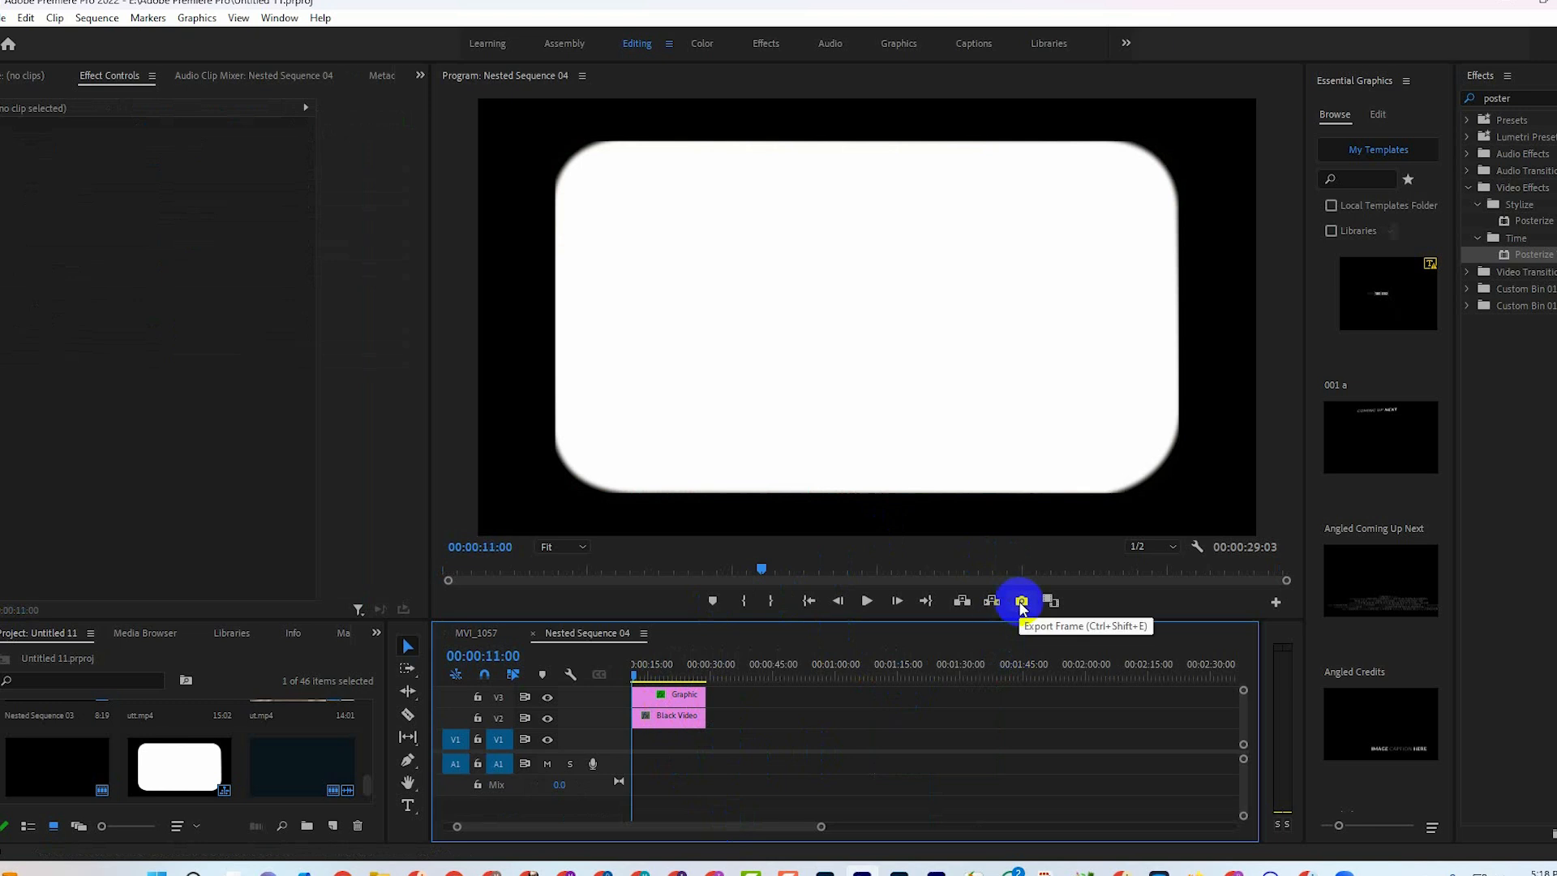
pyautogui.click(1020, 600)
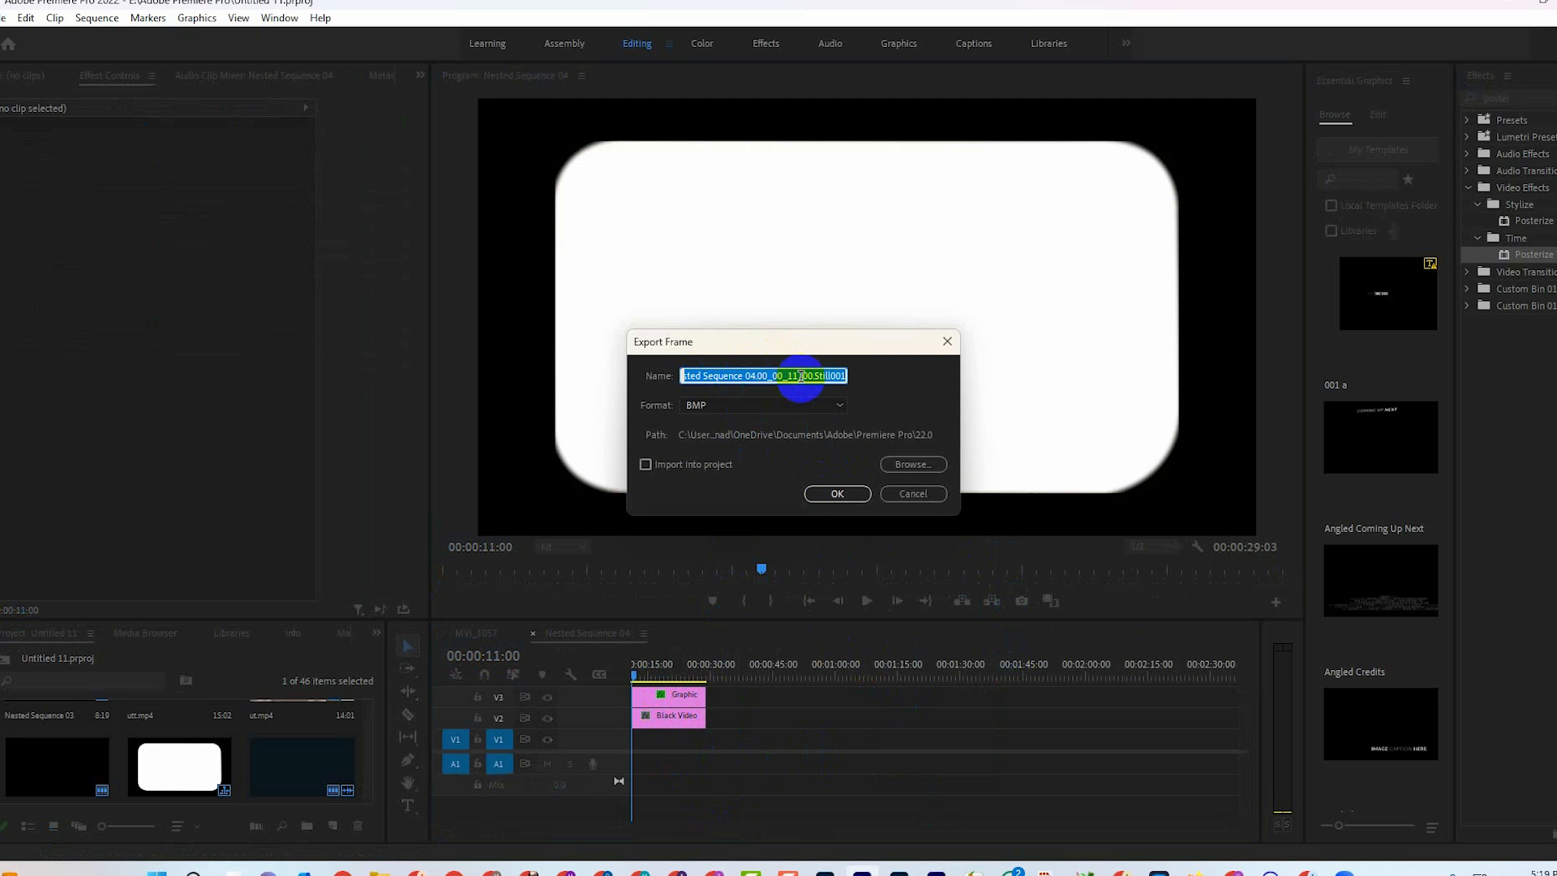
pyautogui.write('tv show')
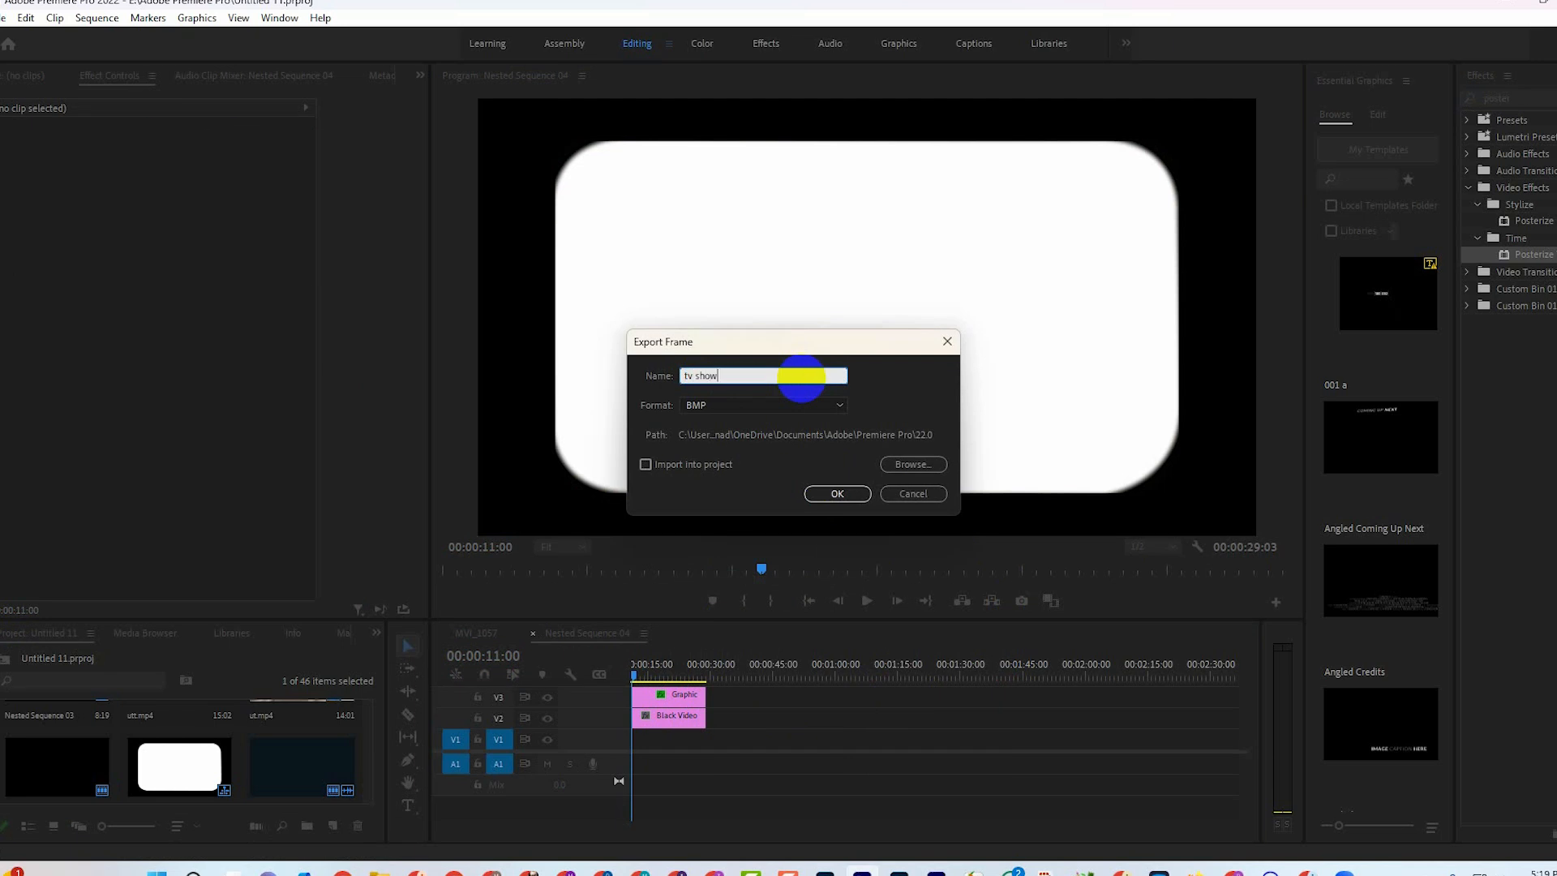
pyautogui.press('Return')
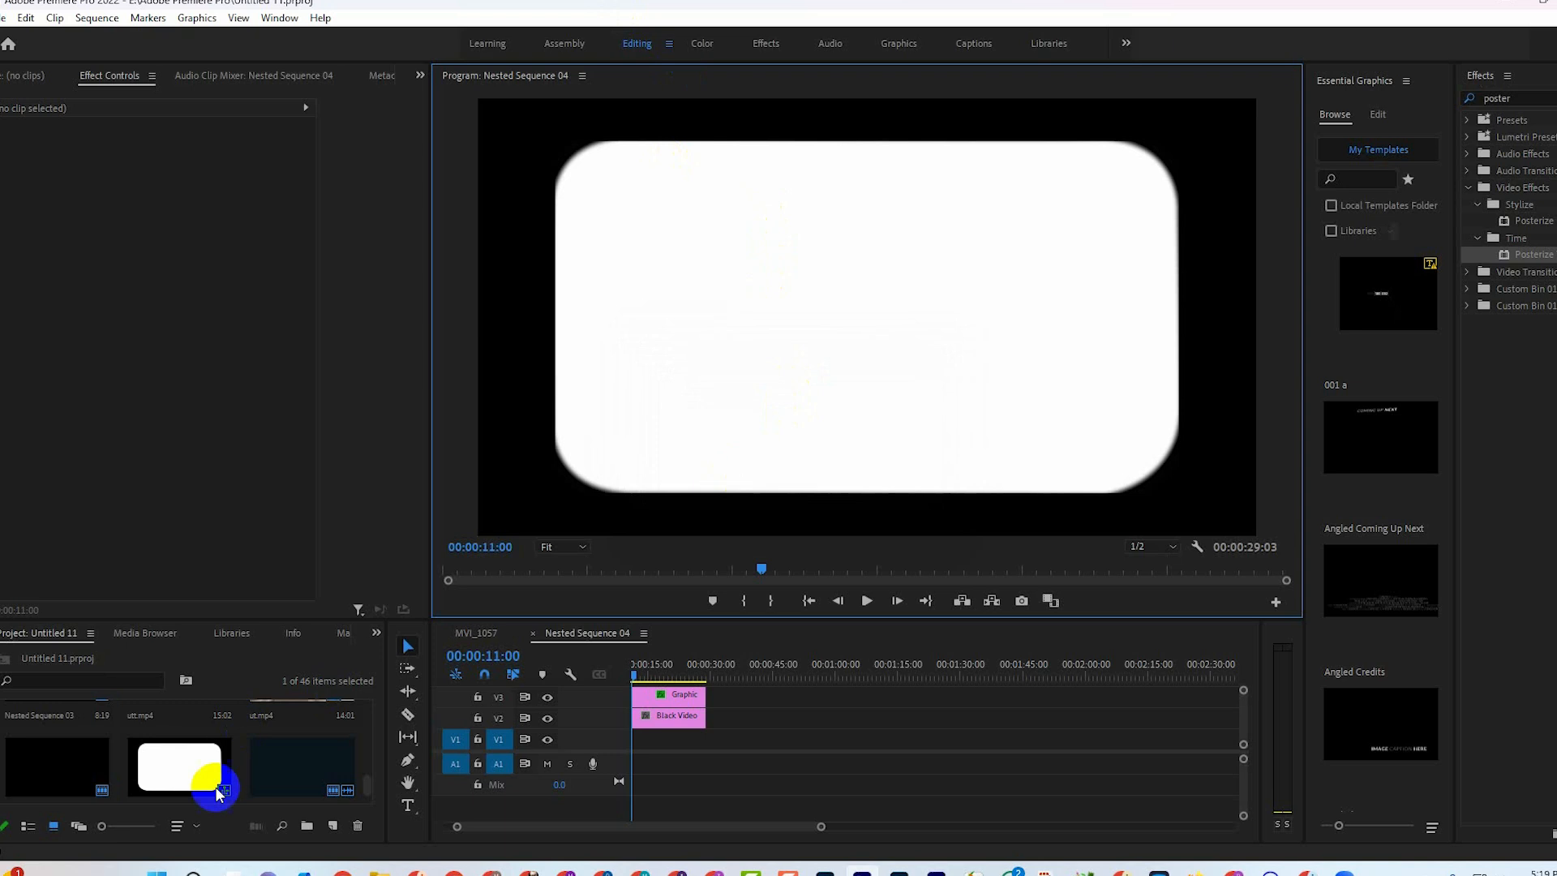
# Close Nested Sequence 04, place another copy of it on V1 of MVI_1057 past the existing clips, and view it at 00:12:21:20.
pyautogui.click(183, 771)
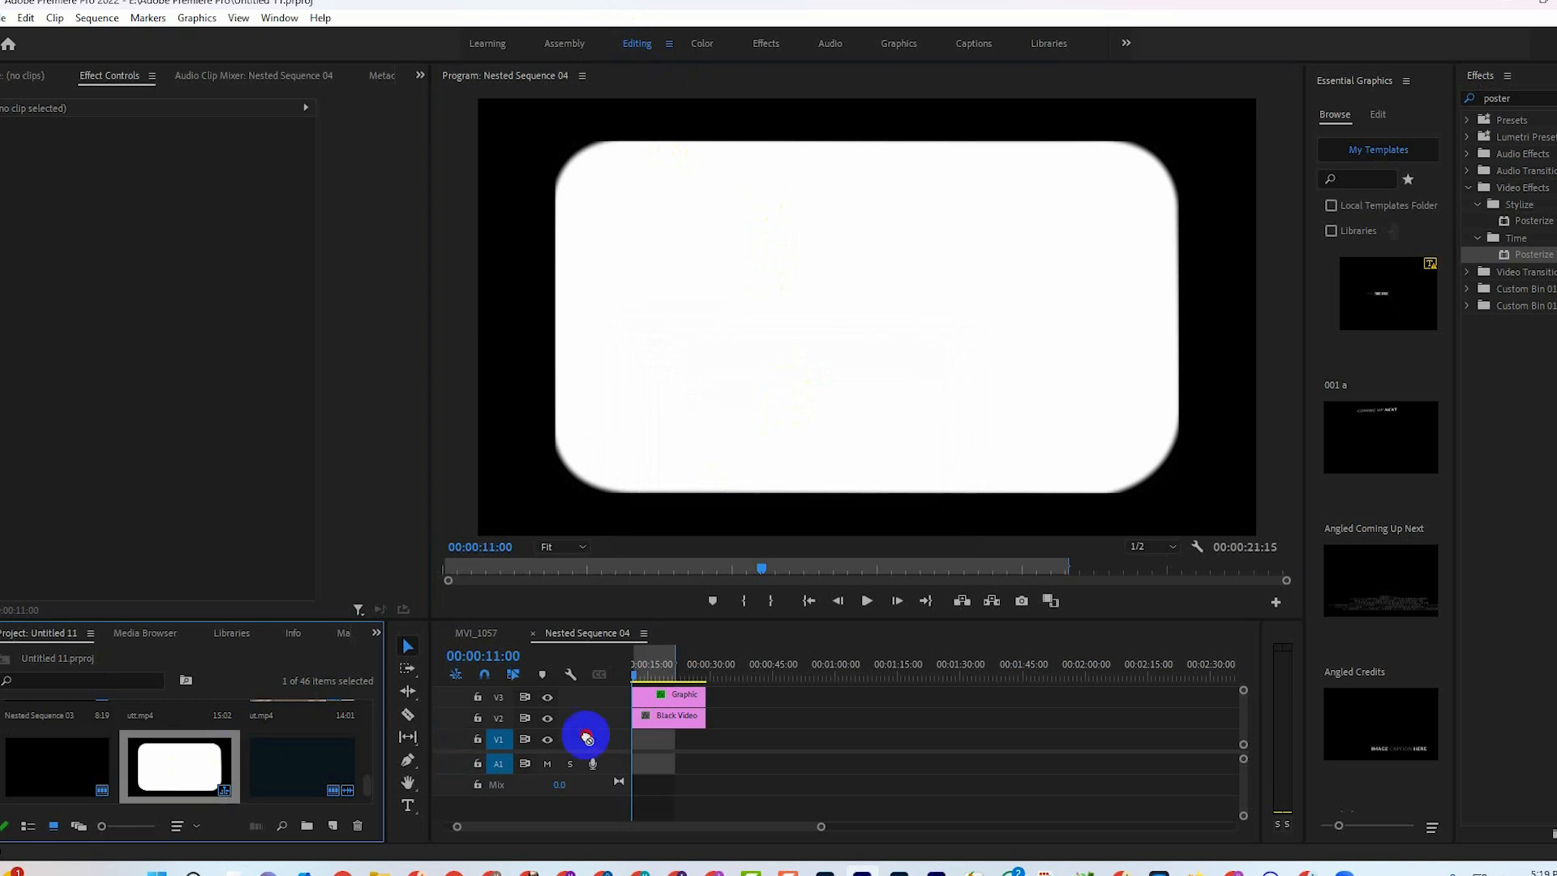
pyautogui.click(668, 702)
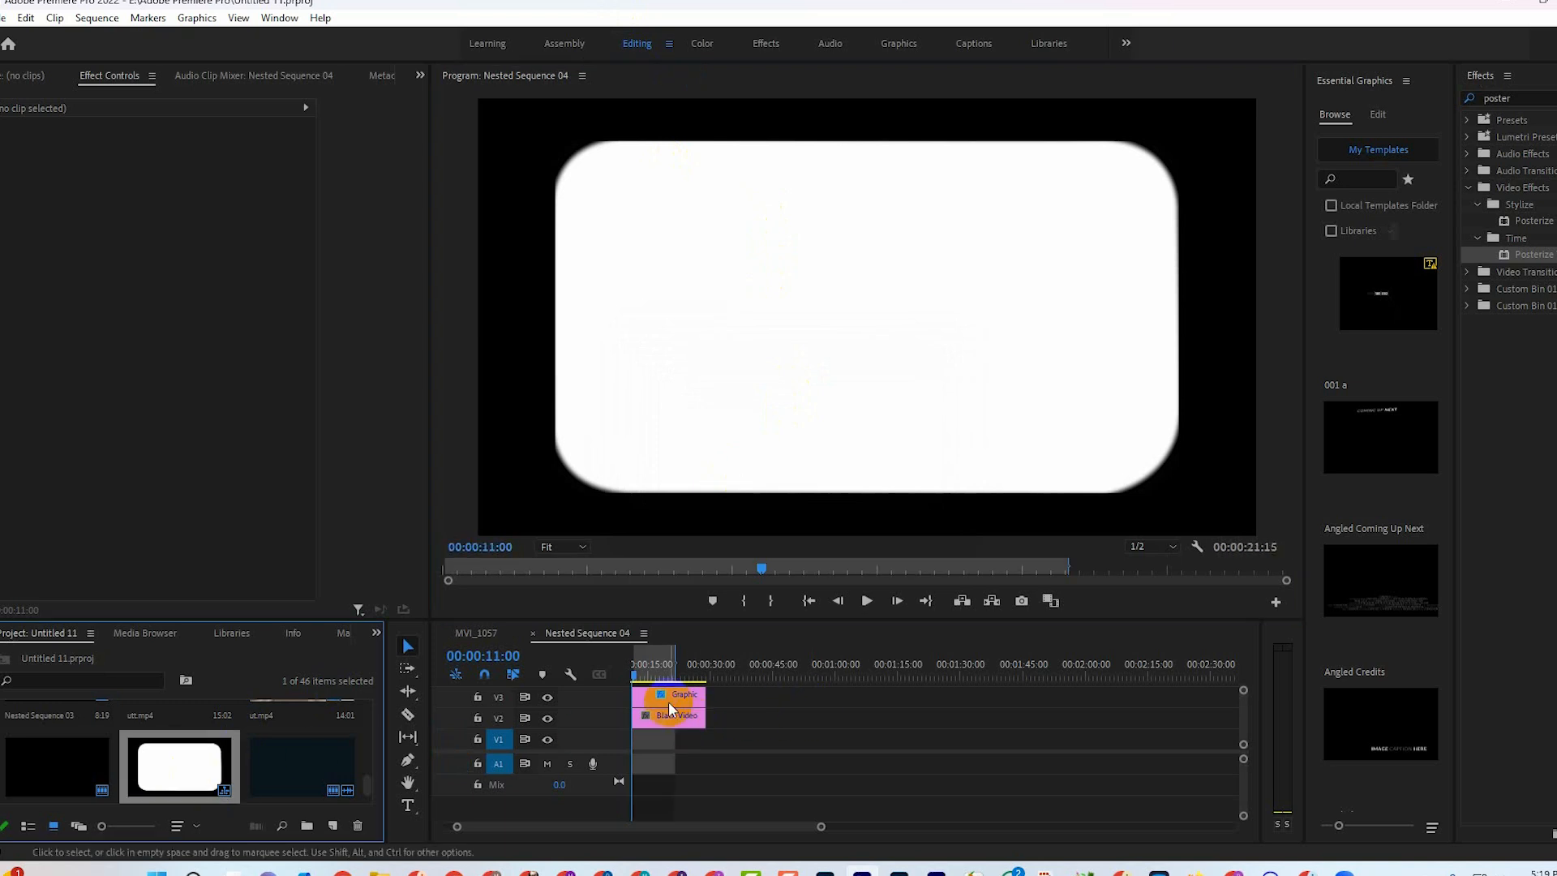
pyautogui.click(532, 632)
pyautogui.moveTo(154, 767); pyautogui.dragTo(1052, 736)
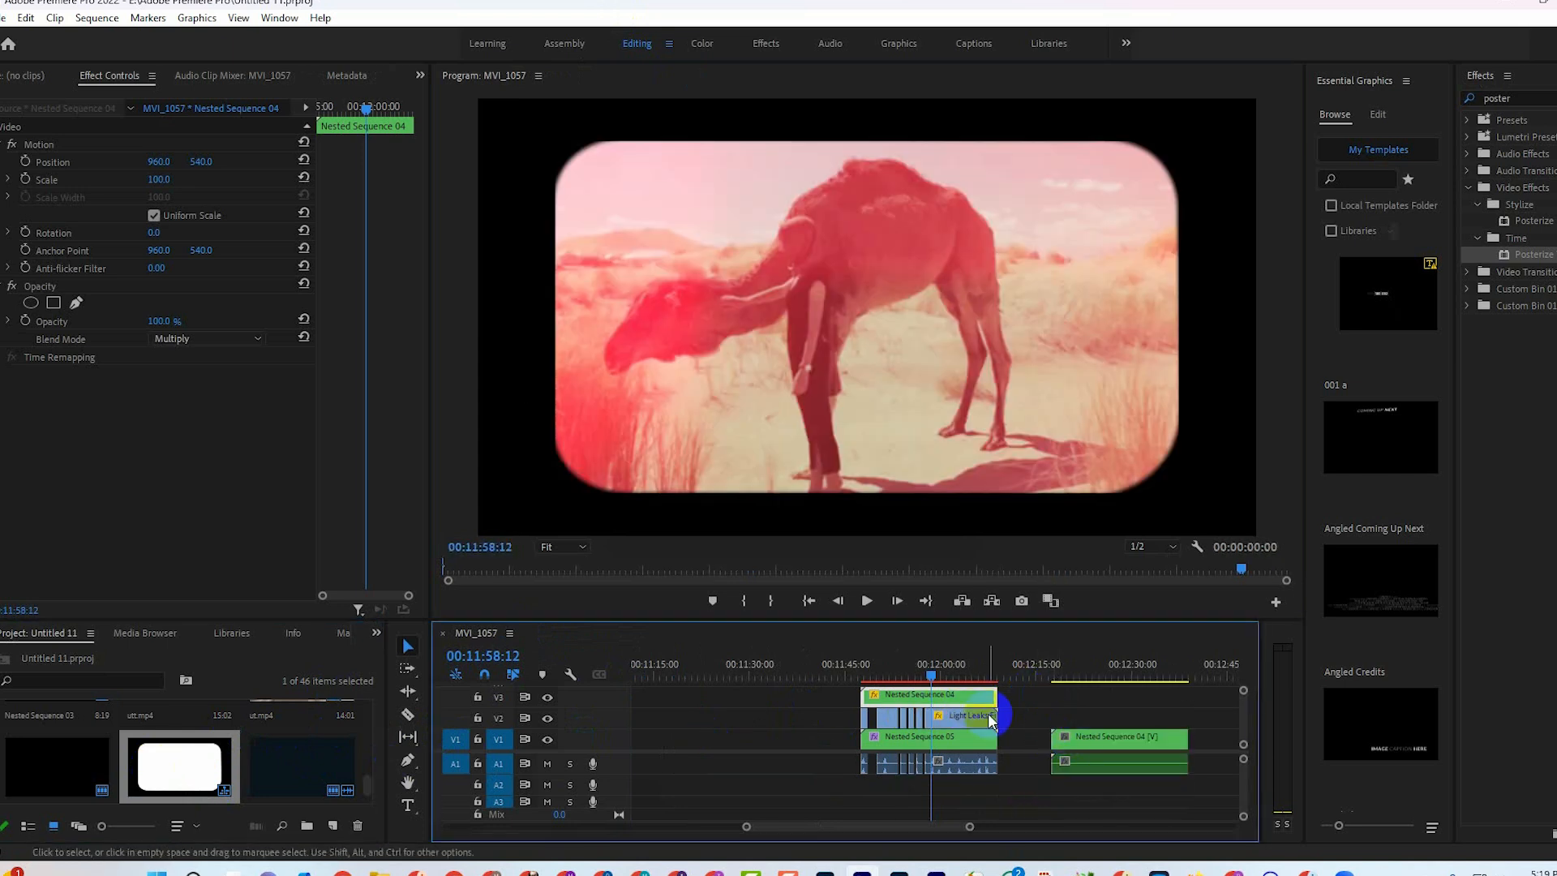
pyautogui.moveTo(931, 674); pyautogui.dragTo(1083, 707)
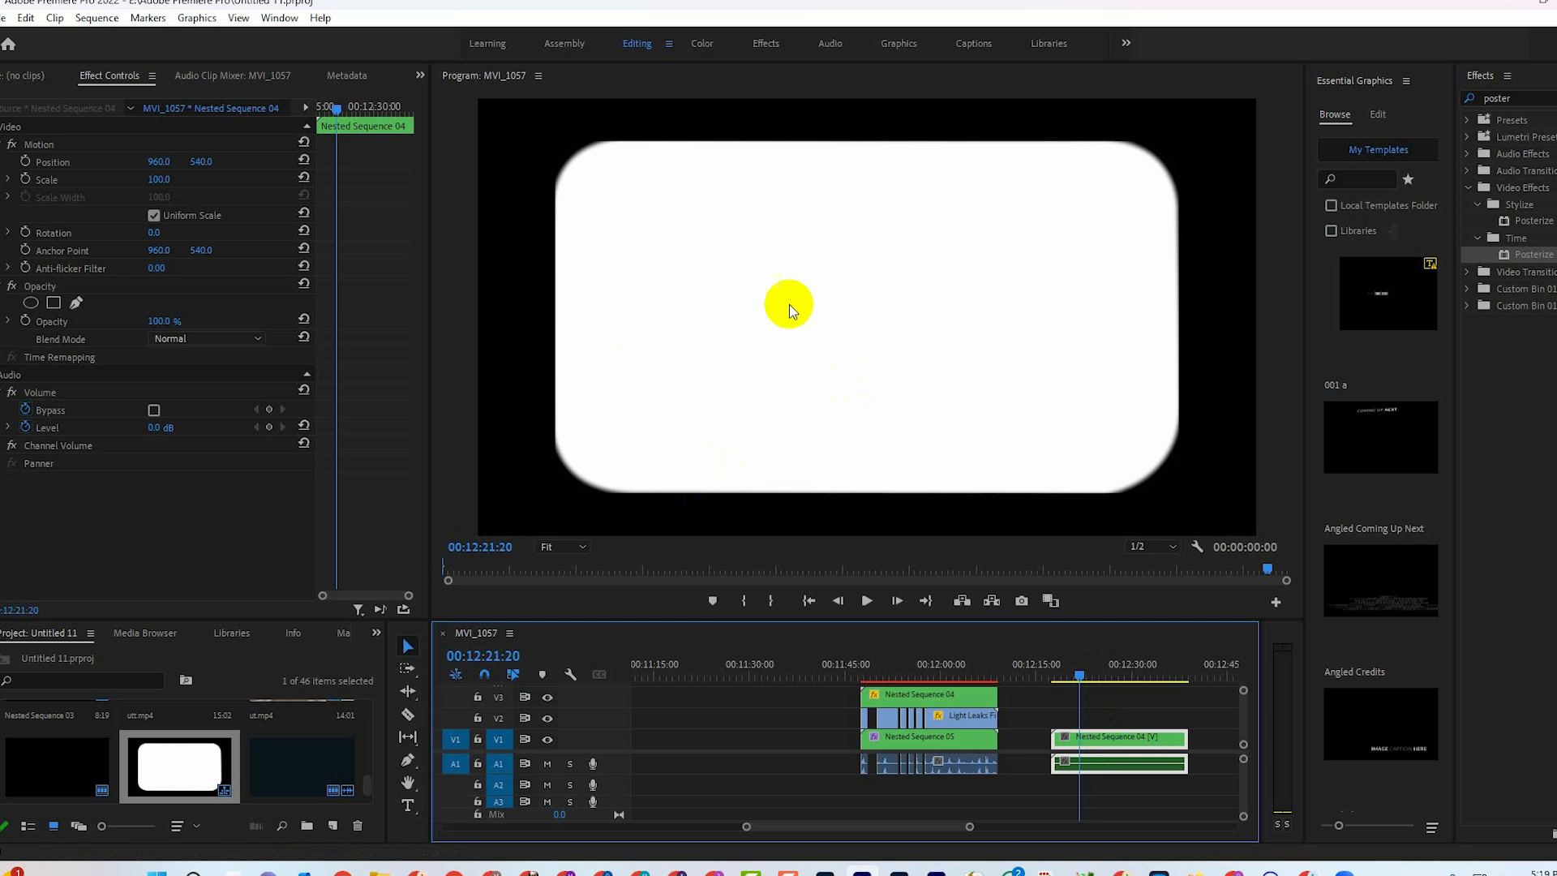
# Open the new Nested Sequence 04 copy to examine its layers, and return to MVI_1057.
pyautogui.doubleClick(1099, 751)
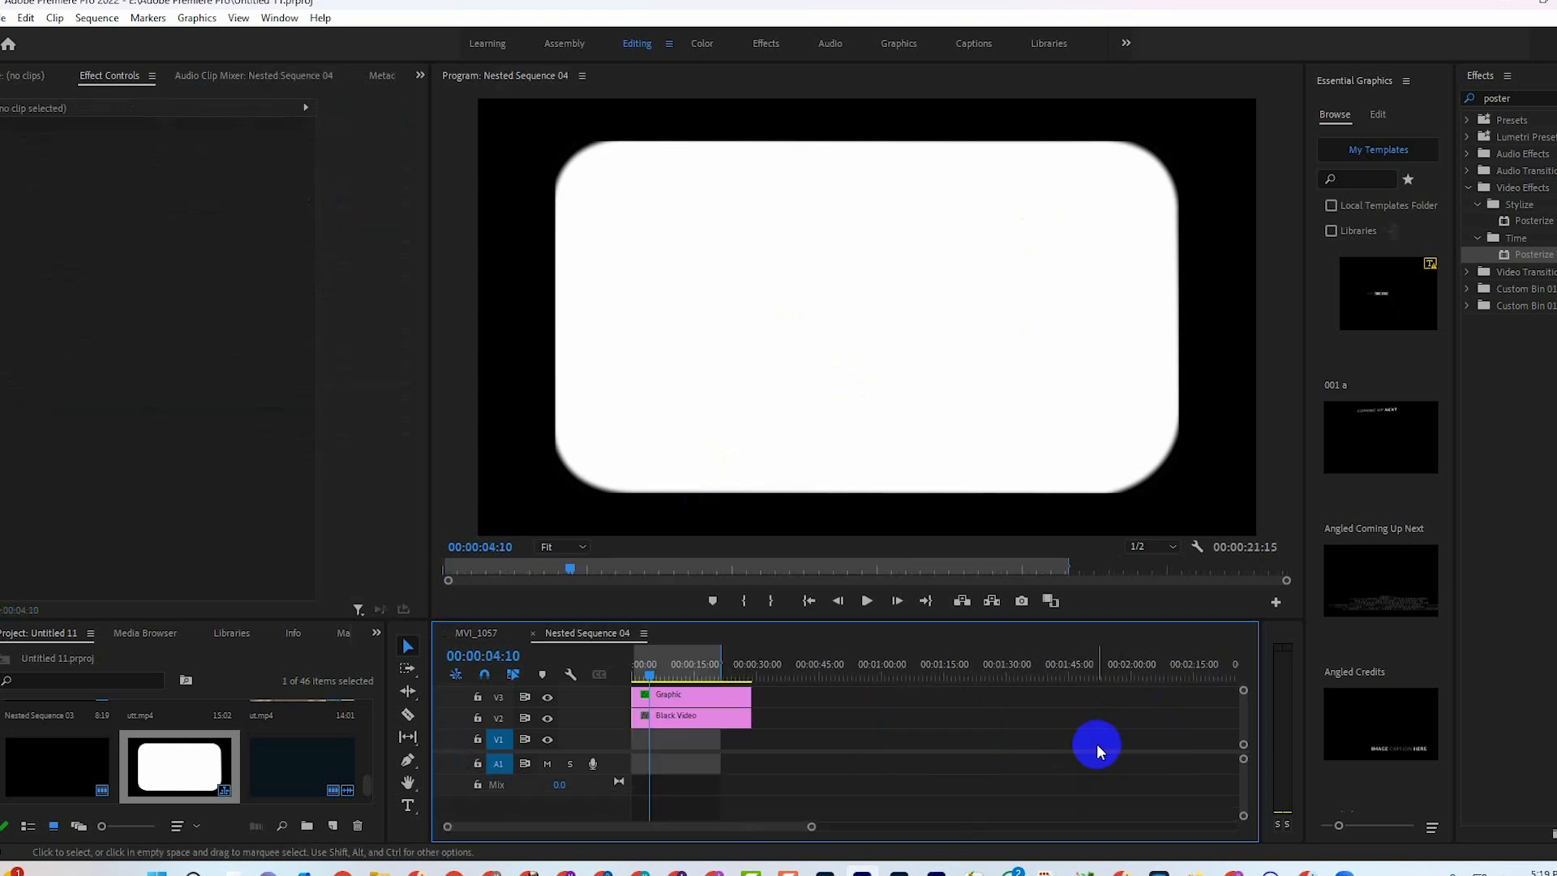
pyautogui.click(532, 633)
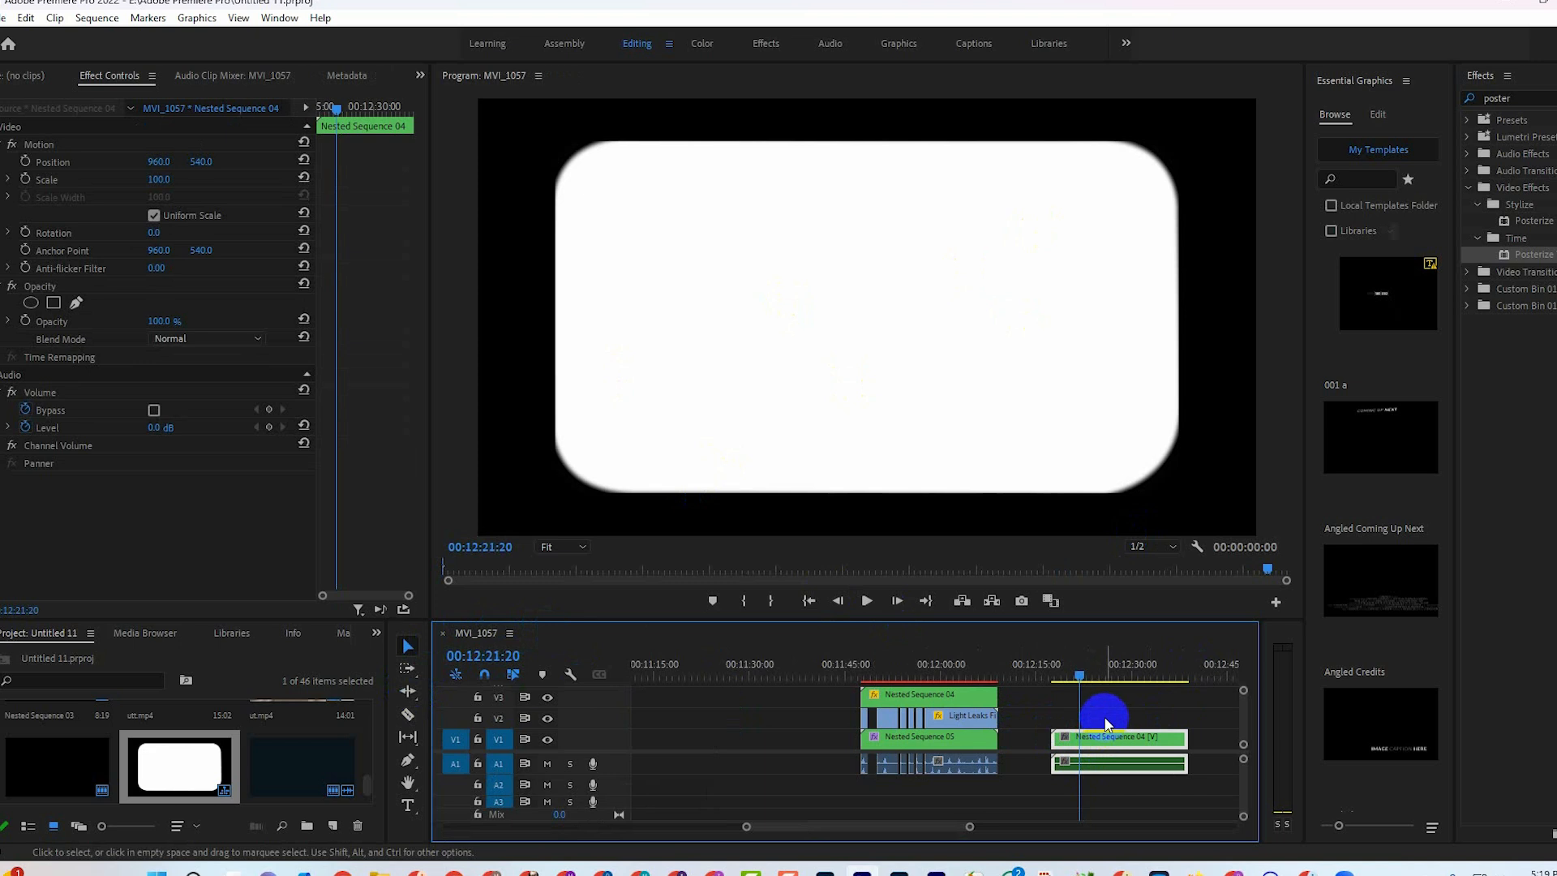
pyautogui.click(1108, 743)
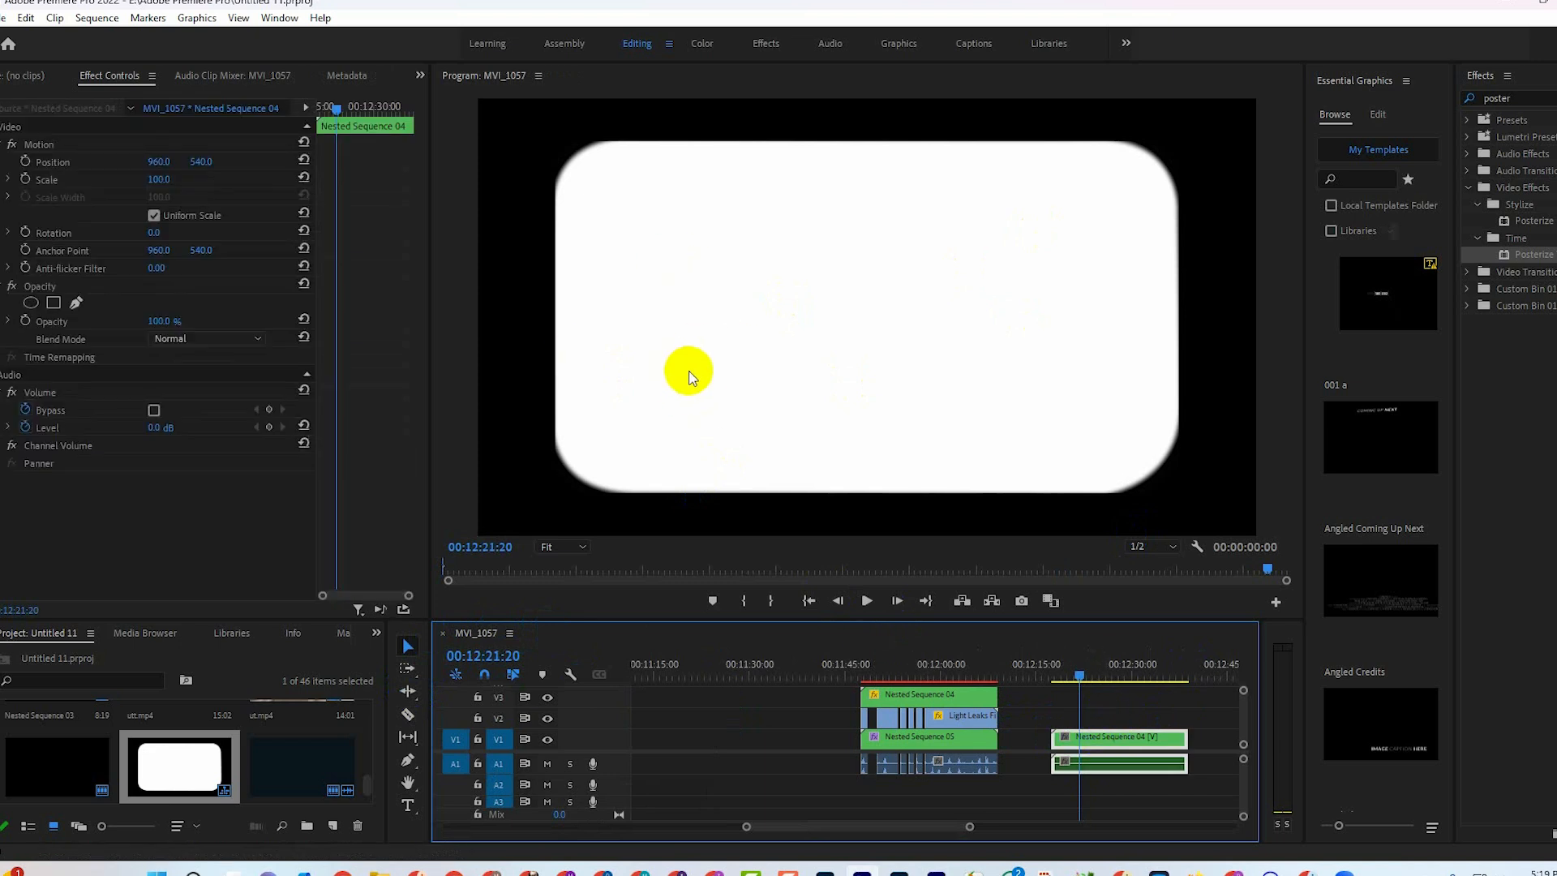
# Place the playhead at 00:12:48:04 in the empty part of MVI_1057 and add a rectangle shape graphic there.
pyautogui.moveTo(969, 826); pyautogui.dragTo(985, 827)
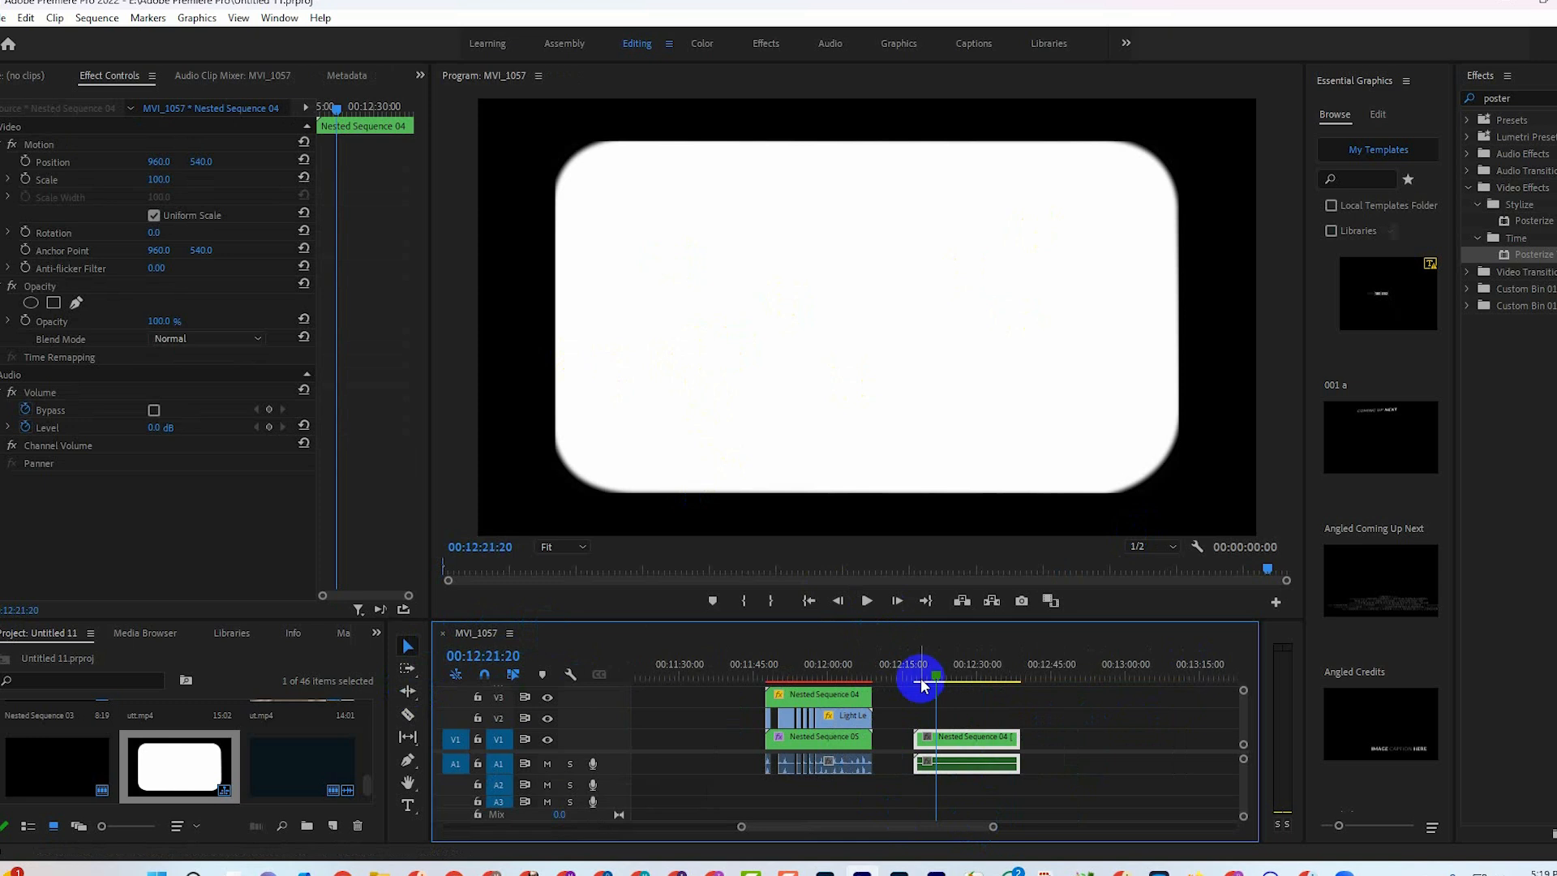
pyautogui.moveTo(926, 676); pyautogui.dragTo(1065, 675)
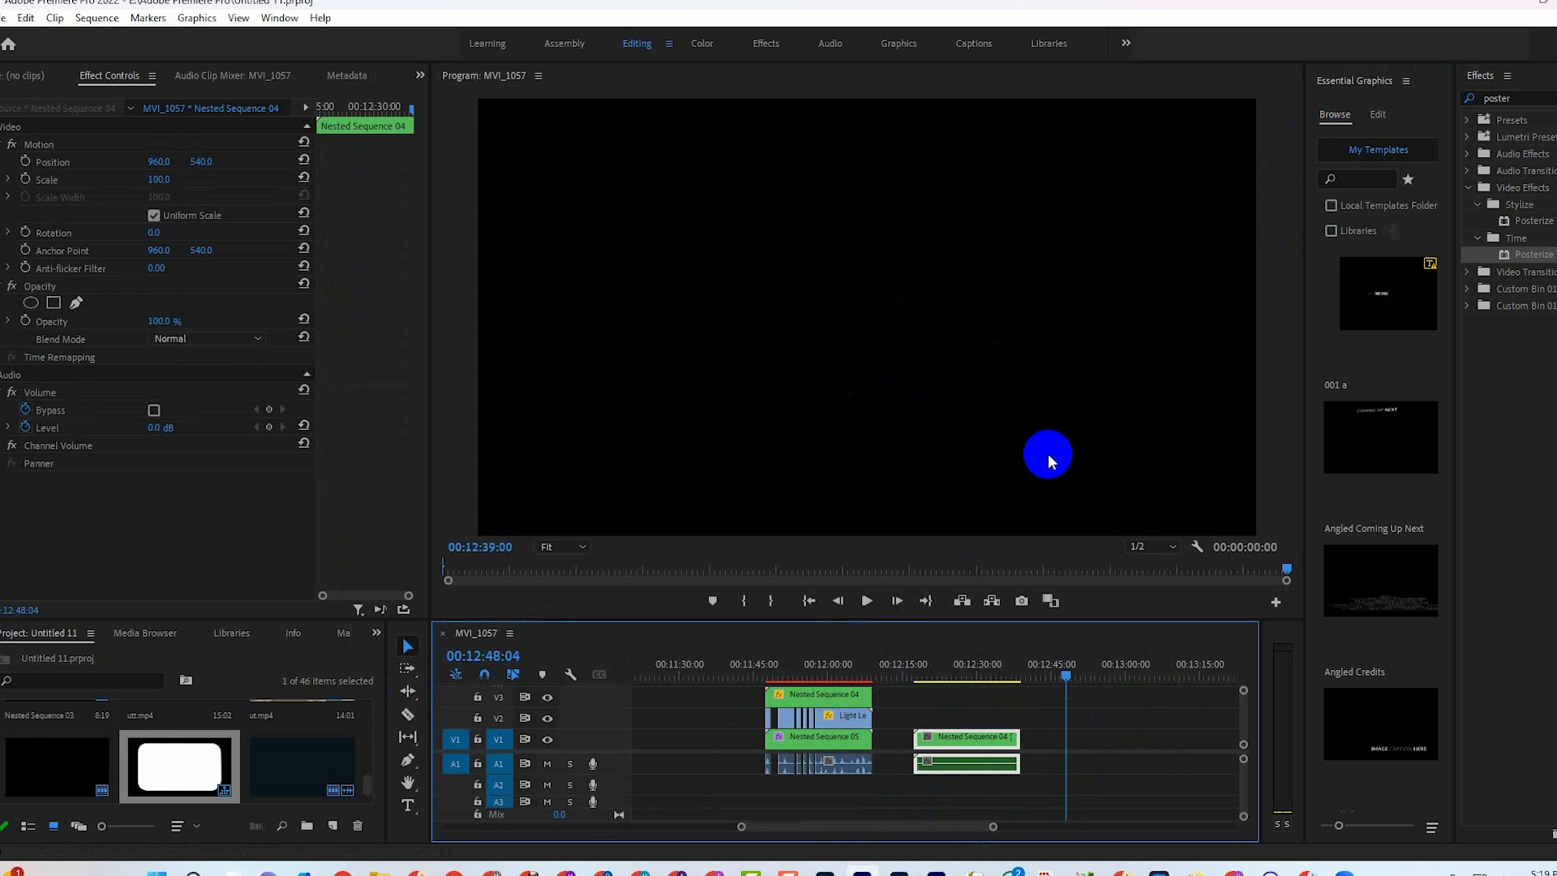
pyautogui.click(1377, 114)
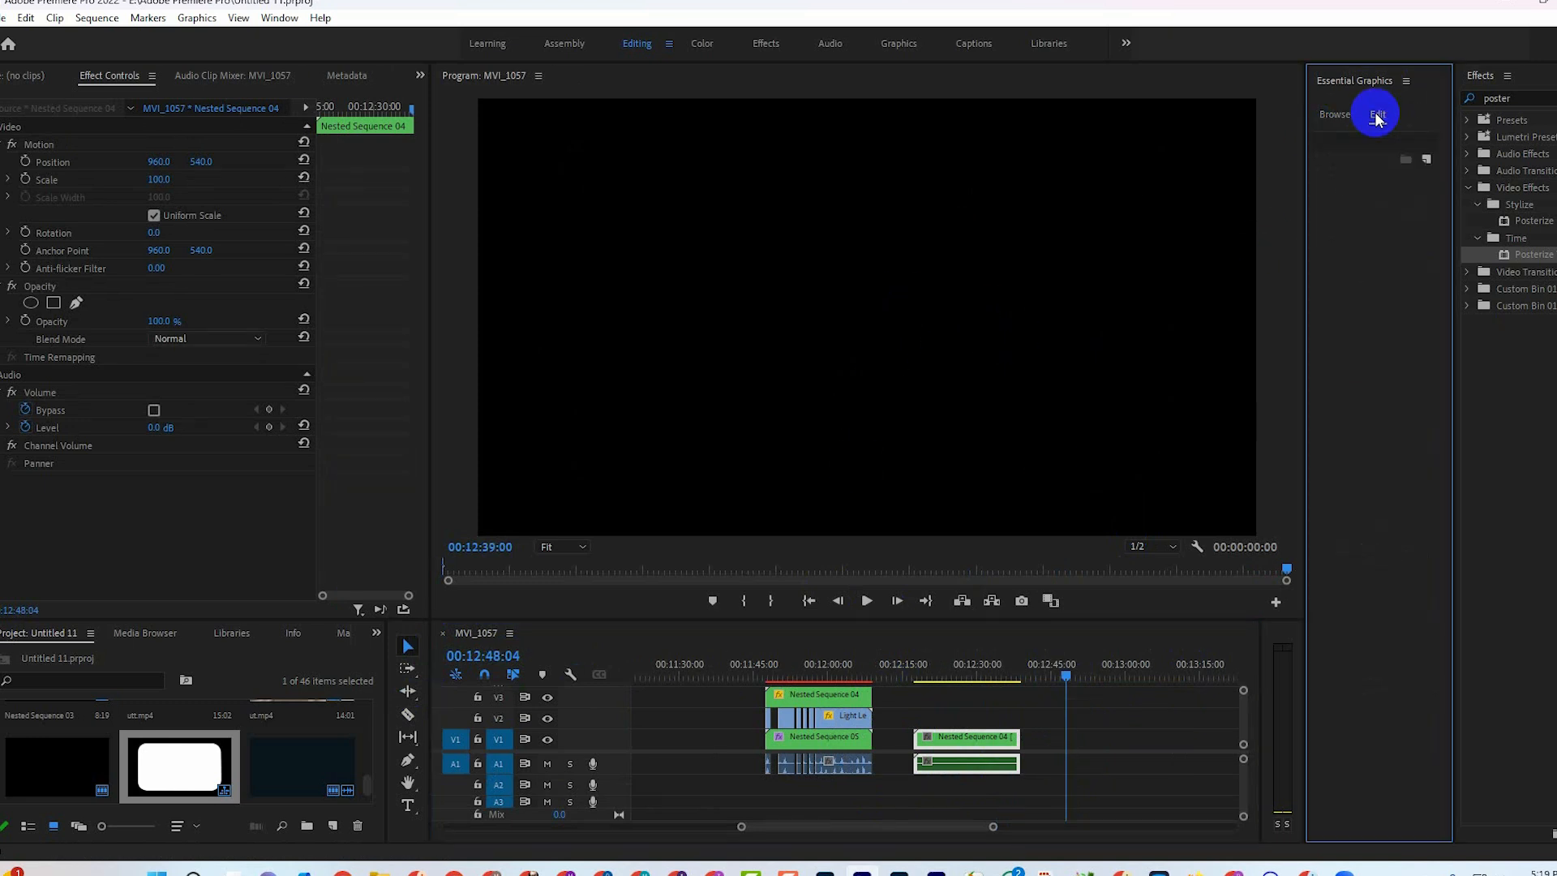
pyautogui.moveTo(1303, 265); pyautogui.dragTo(1214, 264)
pyautogui.click(1426, 161)
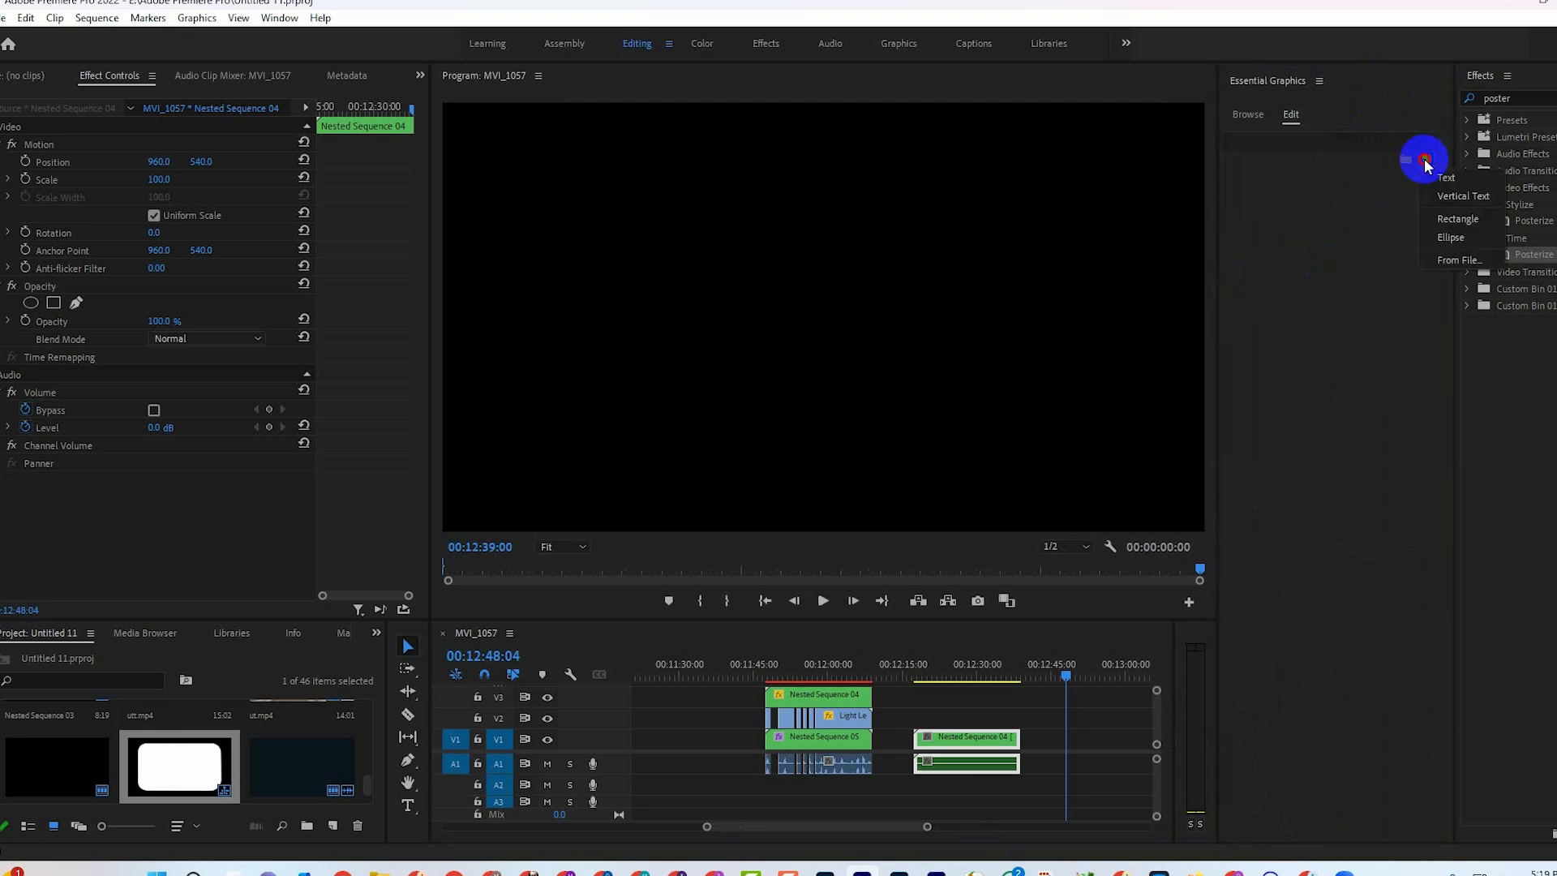
pyautogui.click(1447, 226)
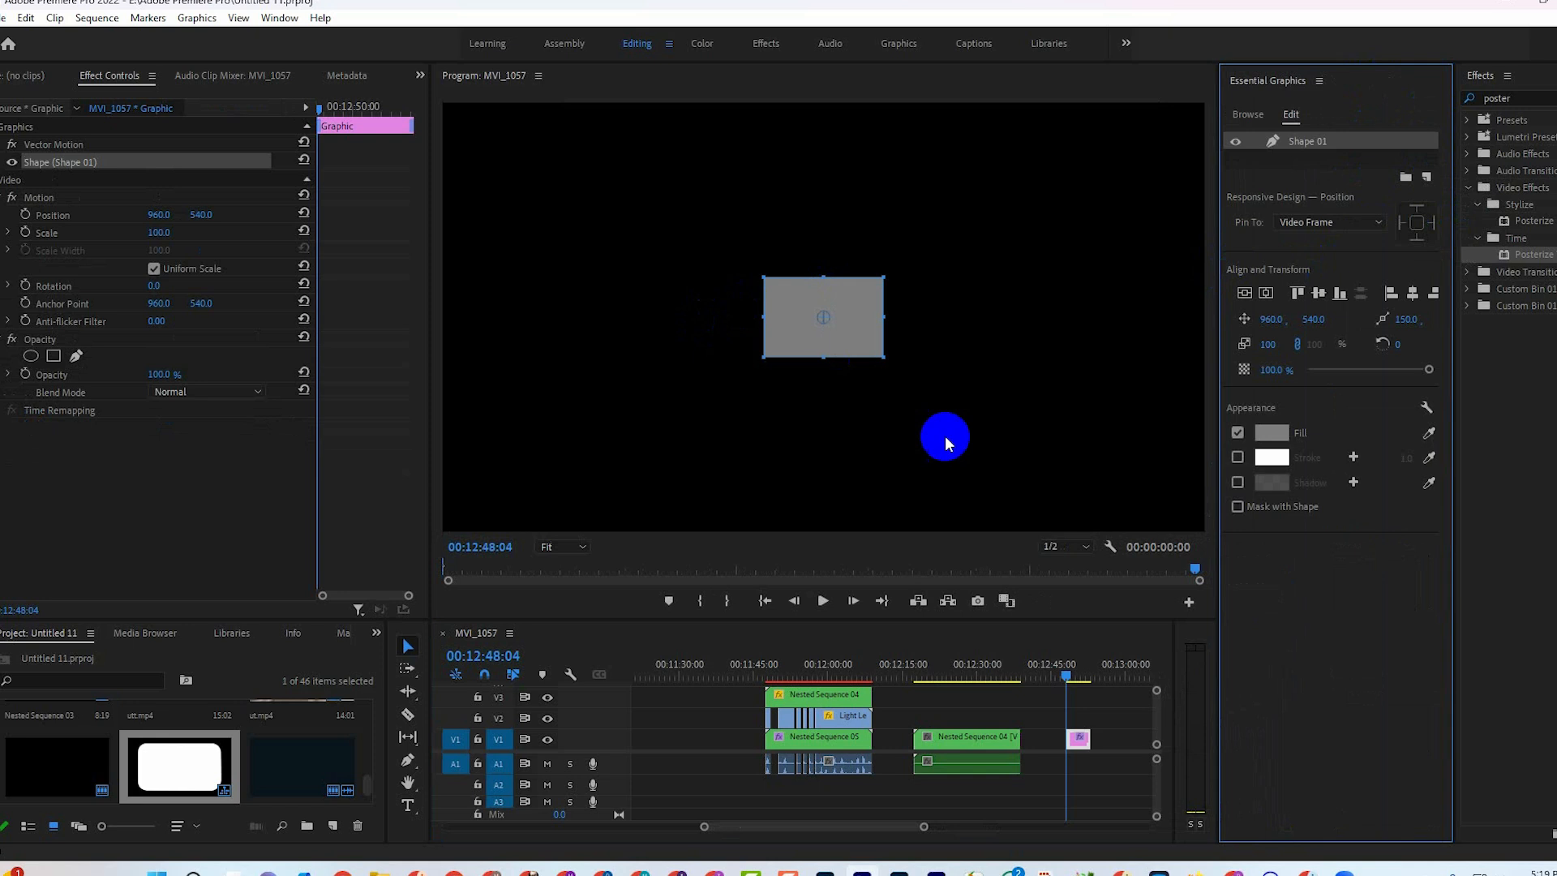
# Scale the rectangle uniformly to 292%, try rotating it, and undo the rotation.
pyautogui.moveTo(763, 276); pyautogui.dragTo(543, 150)
pyautogui.hotkey('ctrl', 'z')
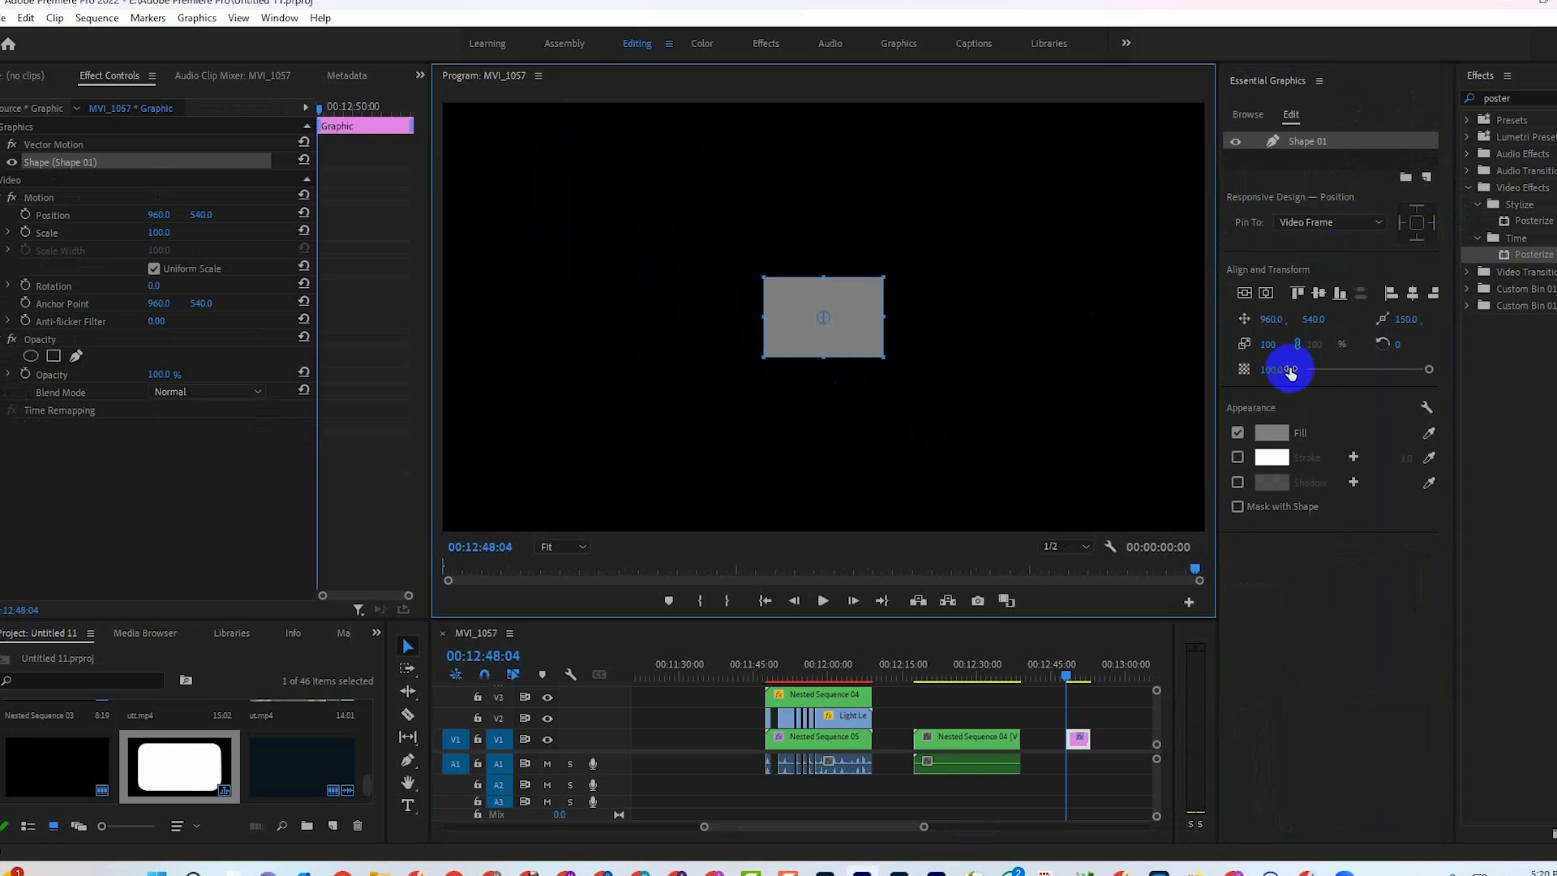
pyautogui.moveTo(1267, 351); pyautogui.dragTo(1444, 361)
pyautogui.click(1266, 295)
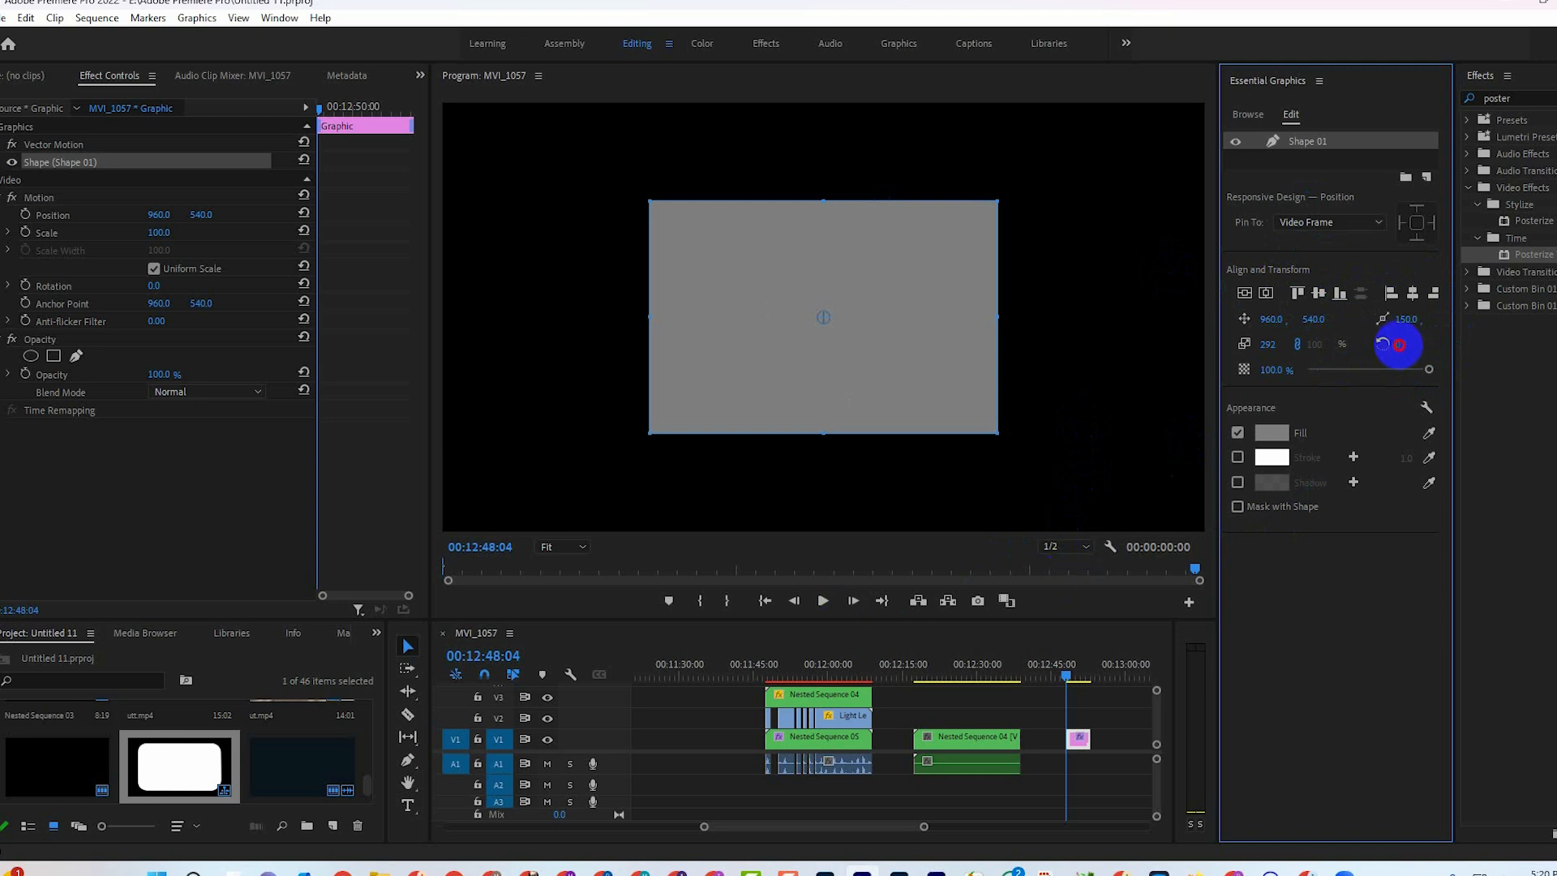
pyautogui.moveTo(1399, 344)
pyautogui.mouseDown()
pyautogui.moveTo(1385, 345)
pyautogui.moveTo(1400, 353)
pyautogui.mouseUp()
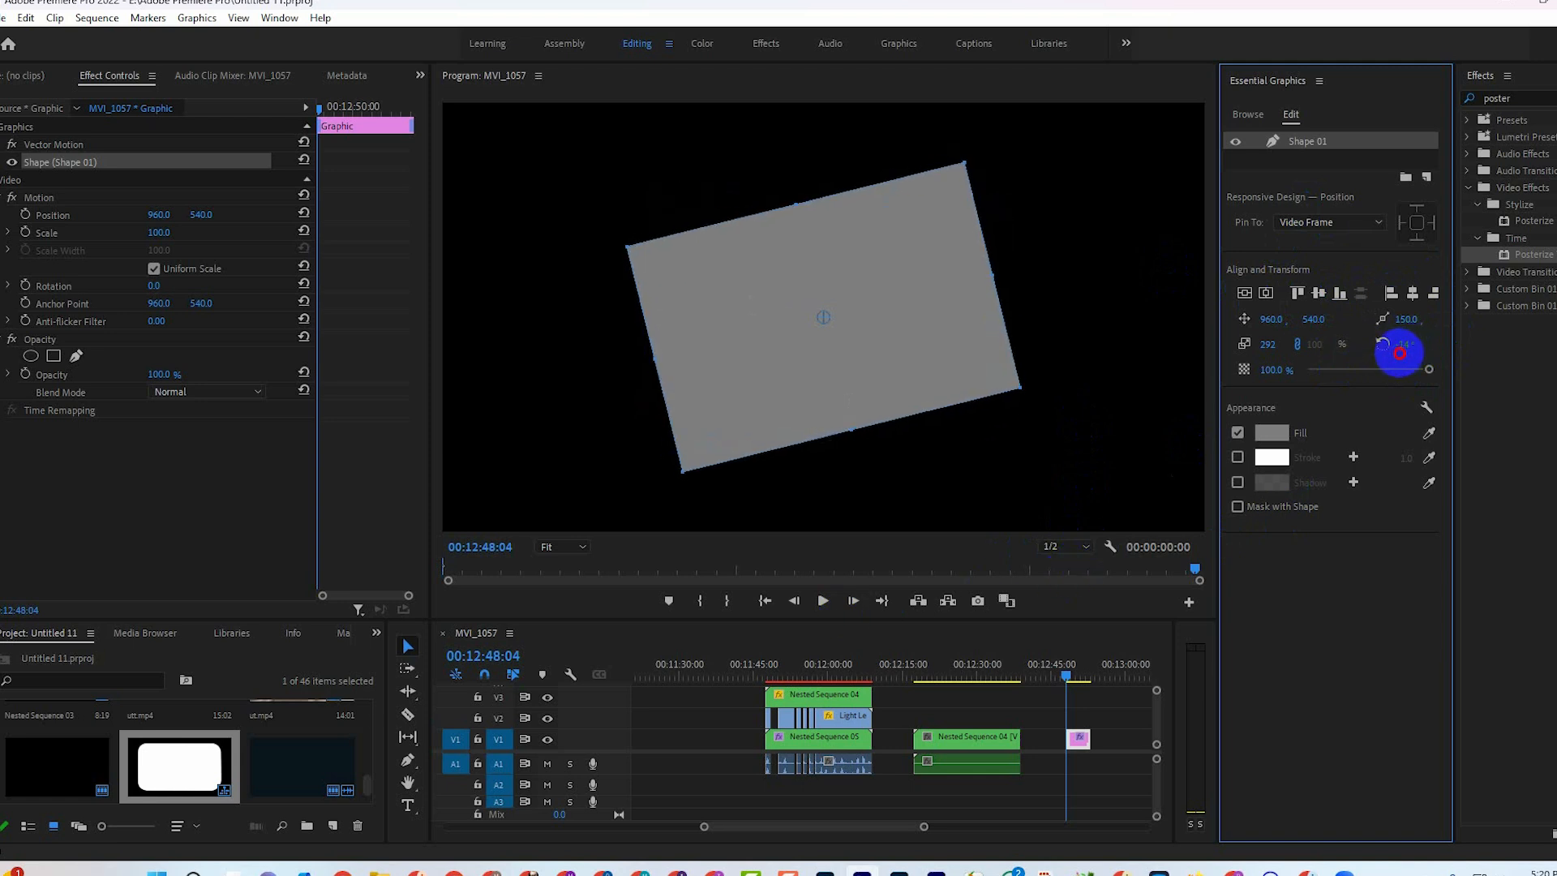
pyautogui.hotkey('ctrl', 'z')
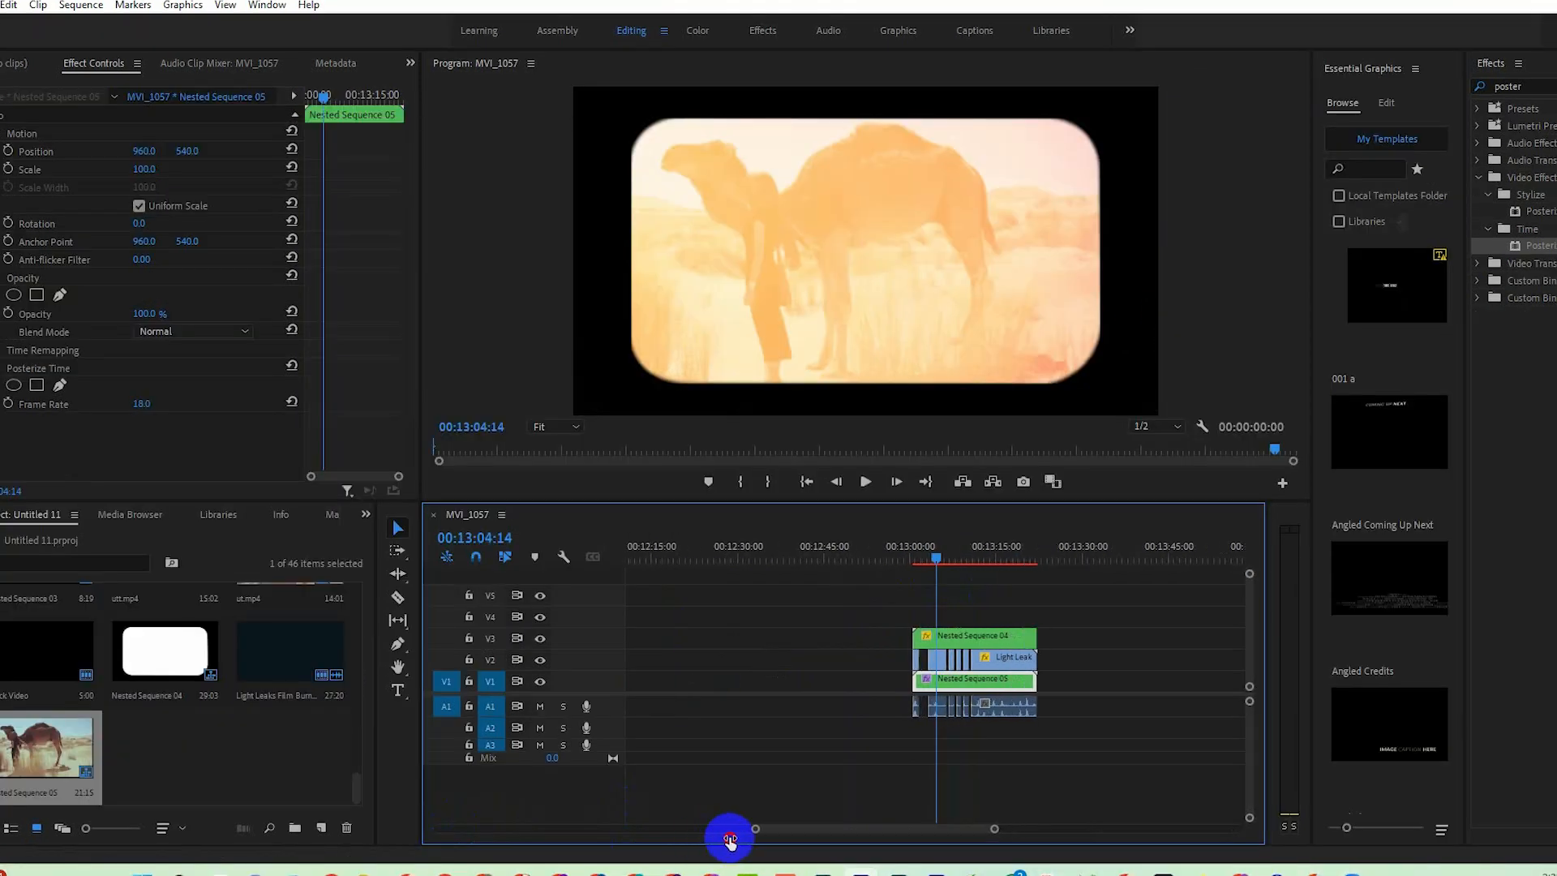
# Enlarge the Program monitor and fit the full length of Nested Sequence 04 and Nested Sequence 05 in the timeline view.
pyautogui.moveTo(730, 841); pyautogui.dragTo(780, 838)
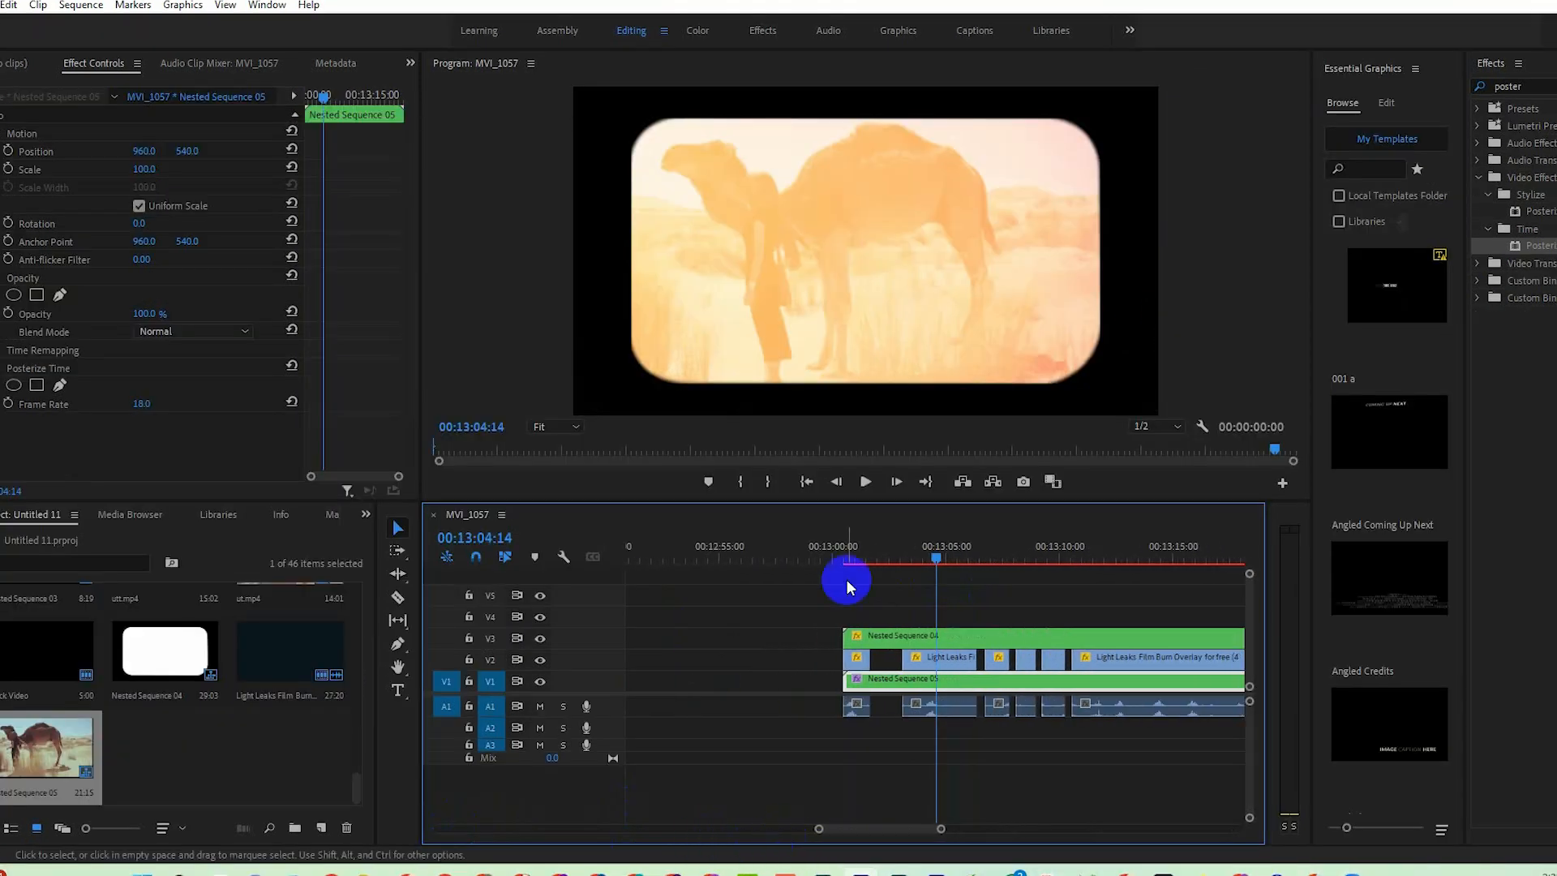
pyautogui.moveTo(1076, 501); pyautogui.dragTo(1005, 555)
pyautogui.moveTo(922, 825); pyautogui.dragTo(957, 828)
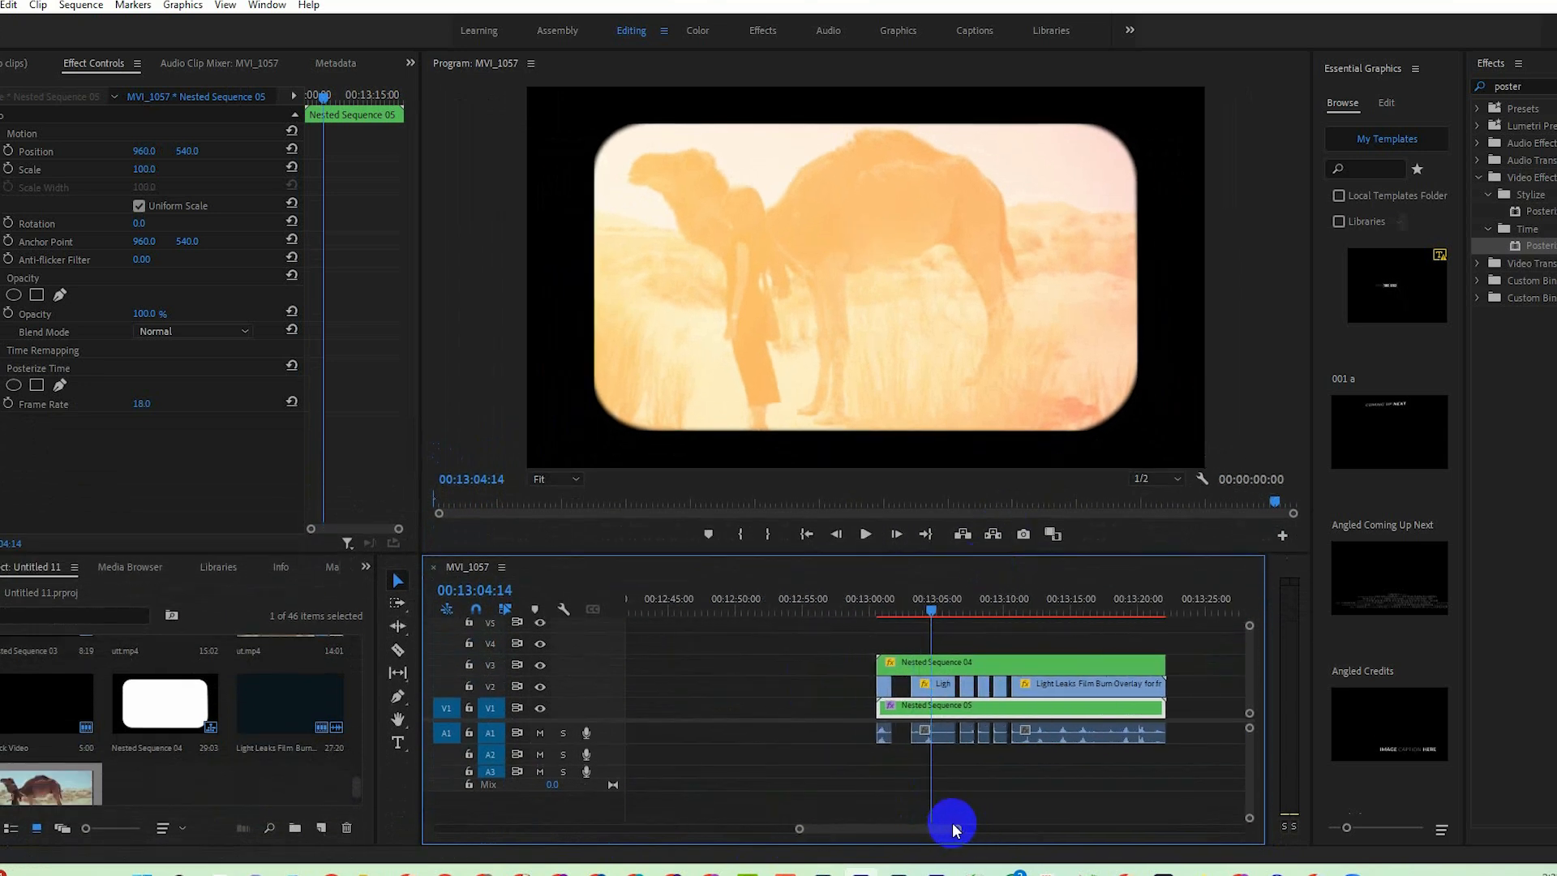